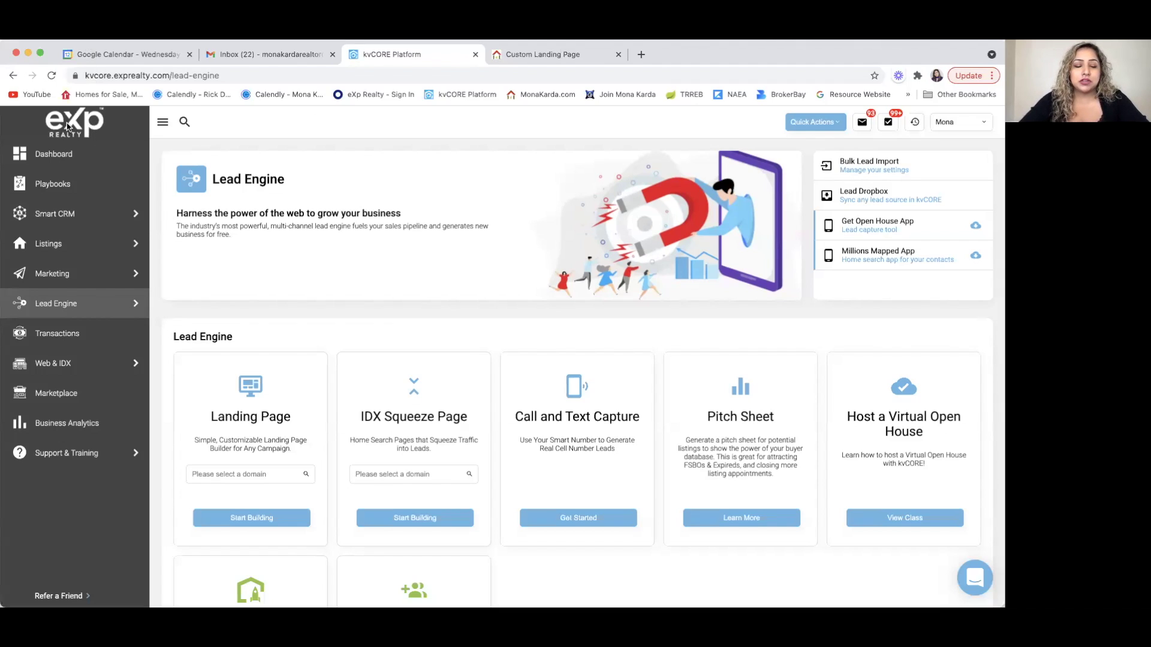
- Open the landing page builder from Lead Engine and close the duplicate builder tab
click(58, 307)
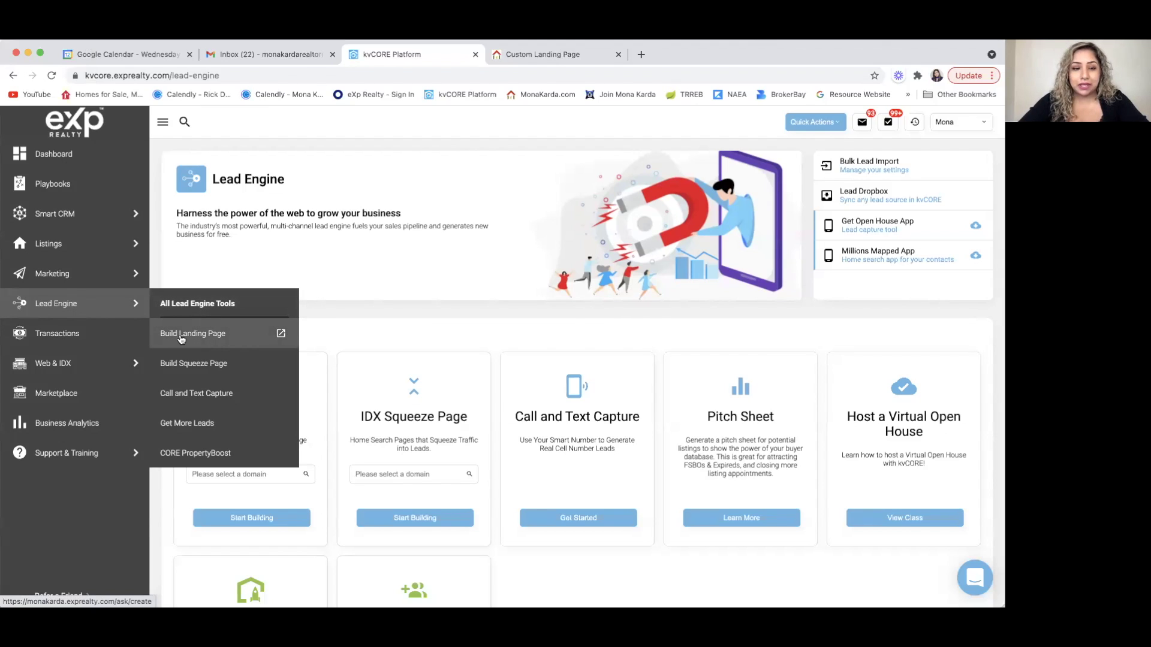
click(190, 340)
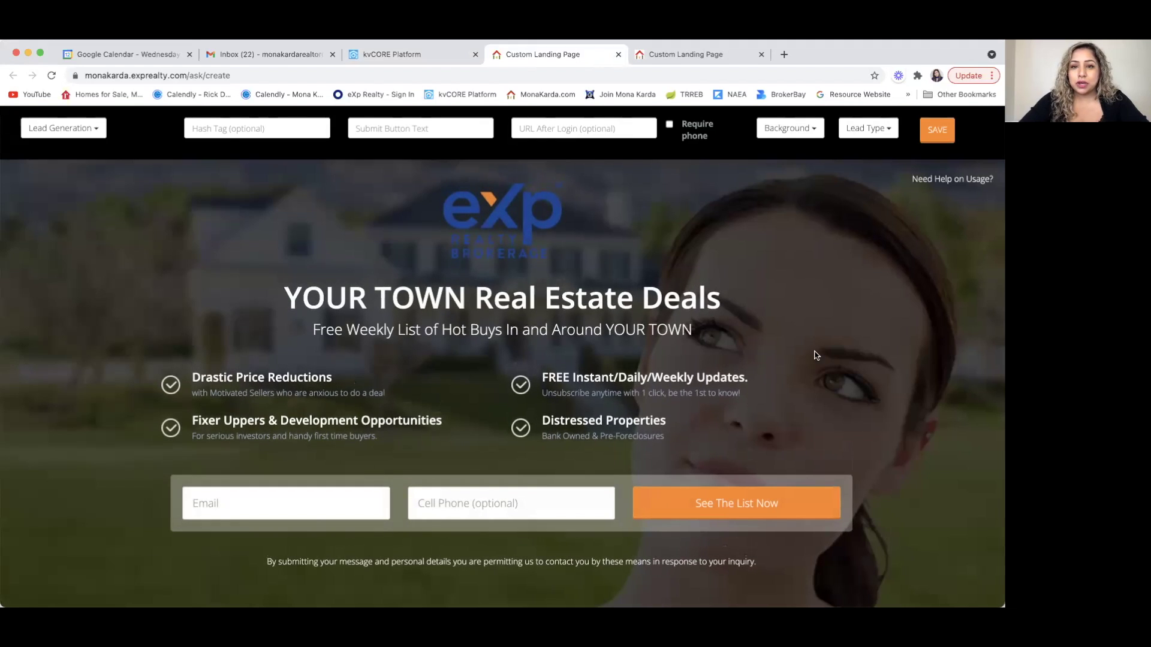
click(761, 54)
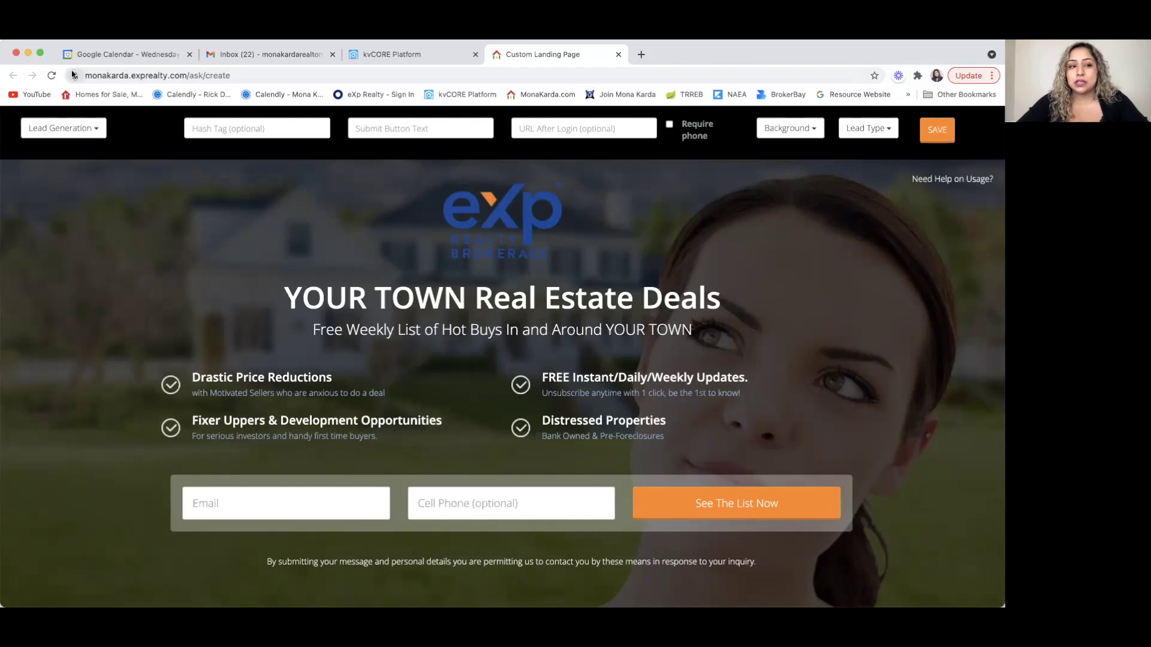
- Switch the landing page layout to Video View and look over the result
click(97, 130)
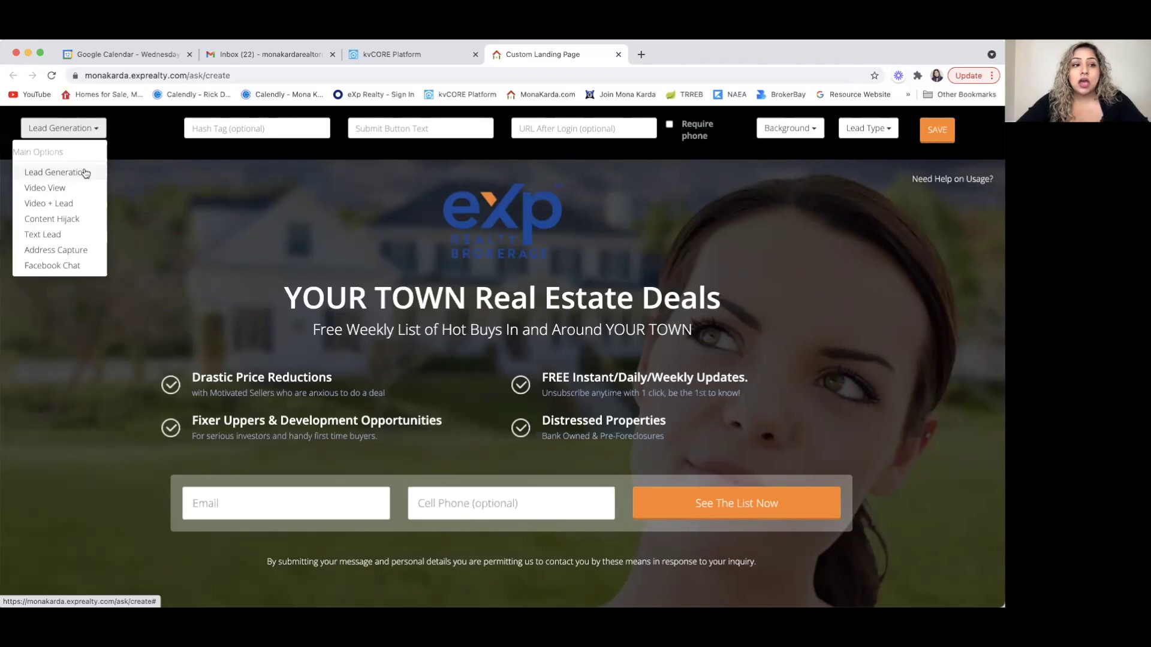
click(66, 188)
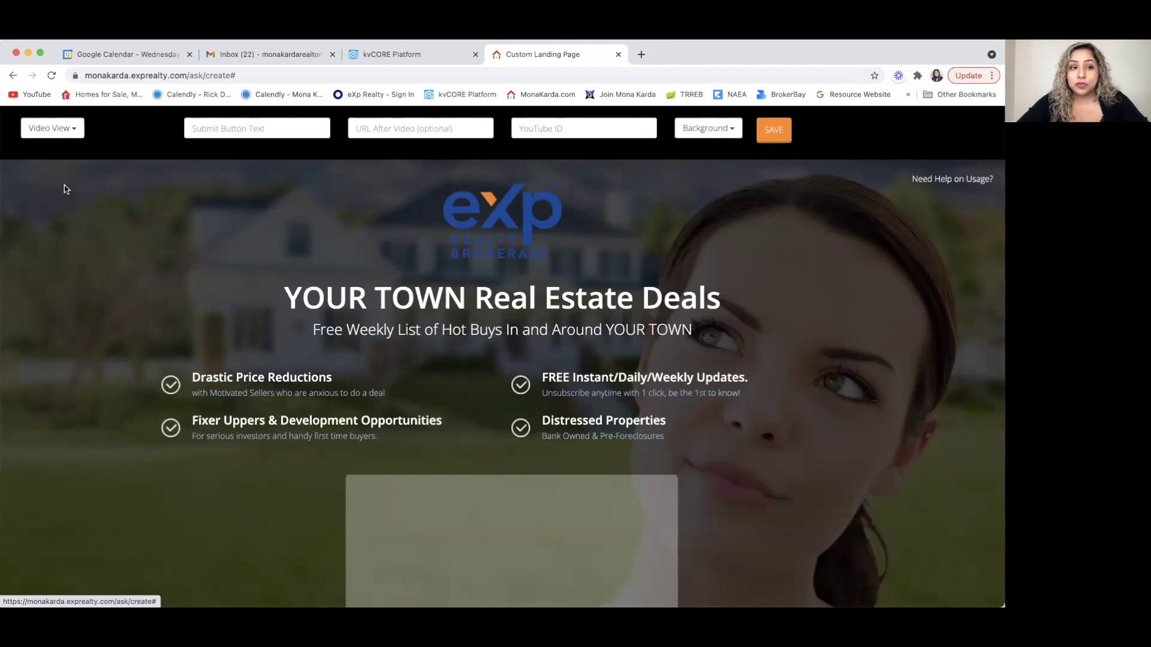
scroll(130, 330, down, 3)
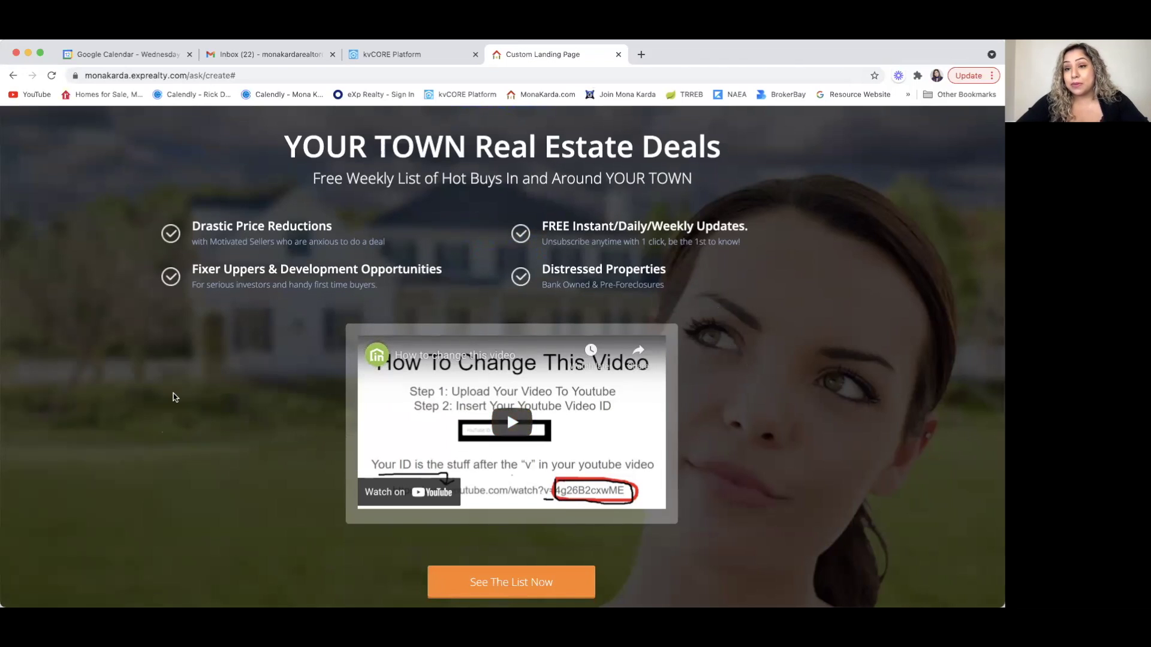
scroll(173, 397, up, 5)
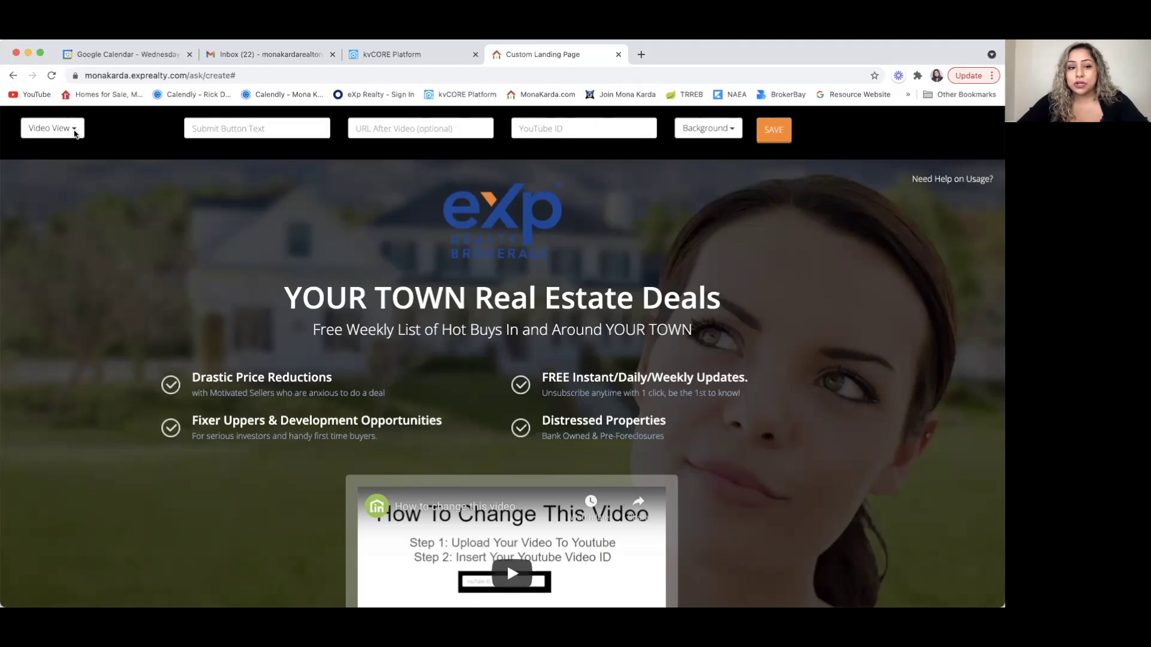
scroll(438, 340, down, 2)
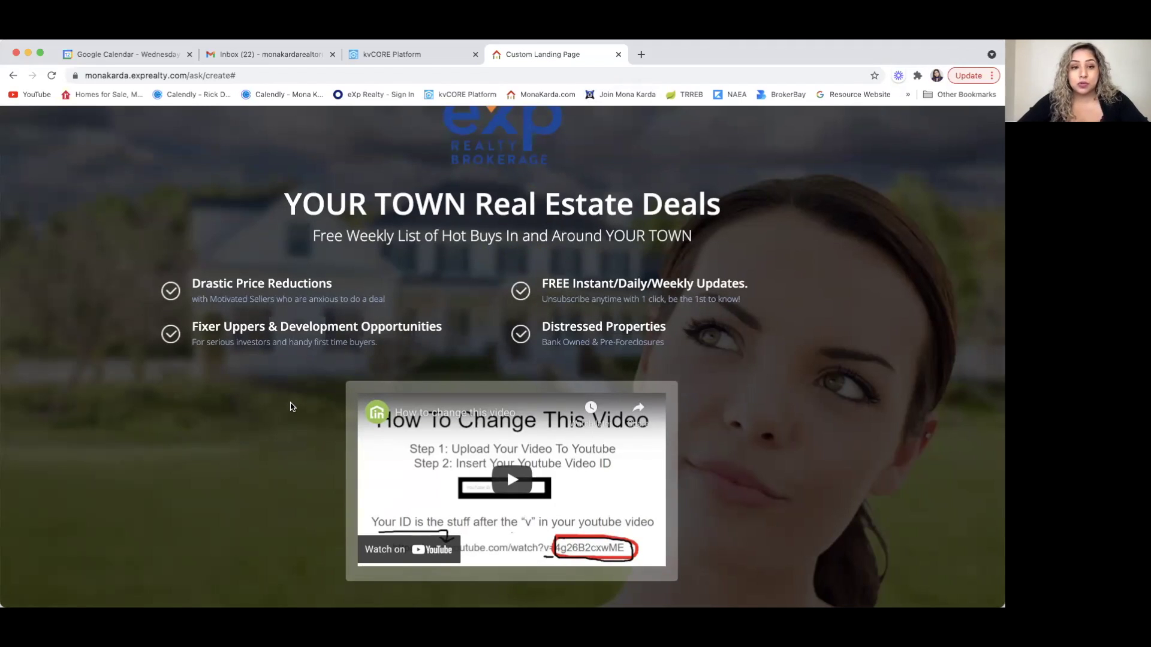
scroll(292, 403, up, 2)
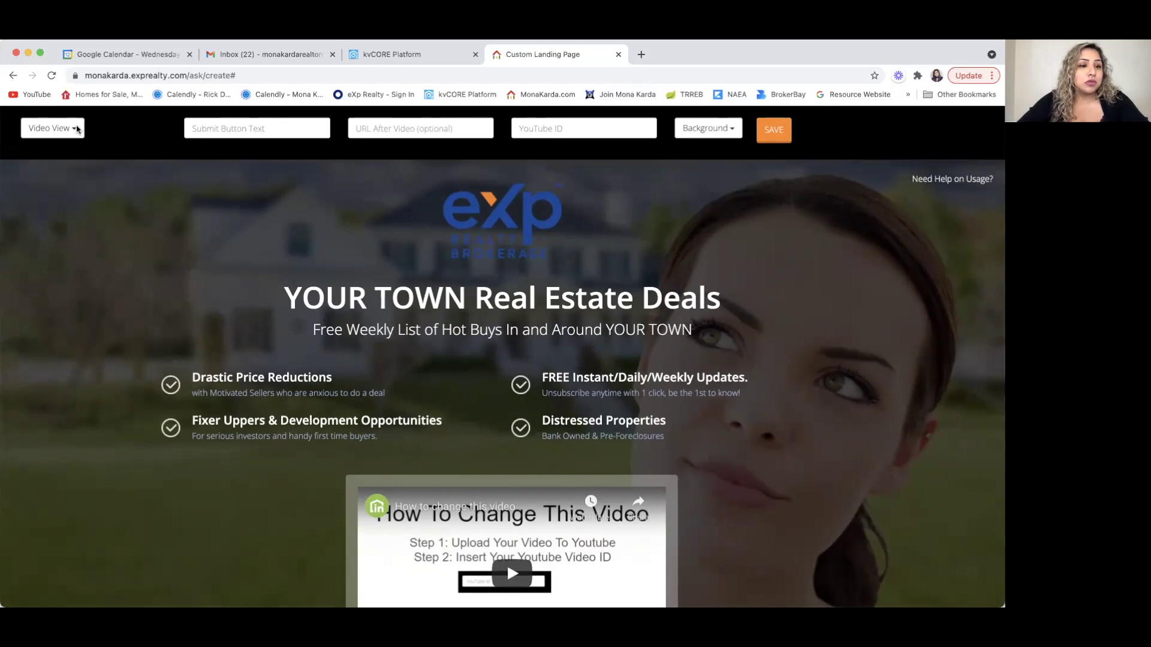
- Change the layout to Video + Lead, with the YouTube video above the sign-up form
click(71, 130)
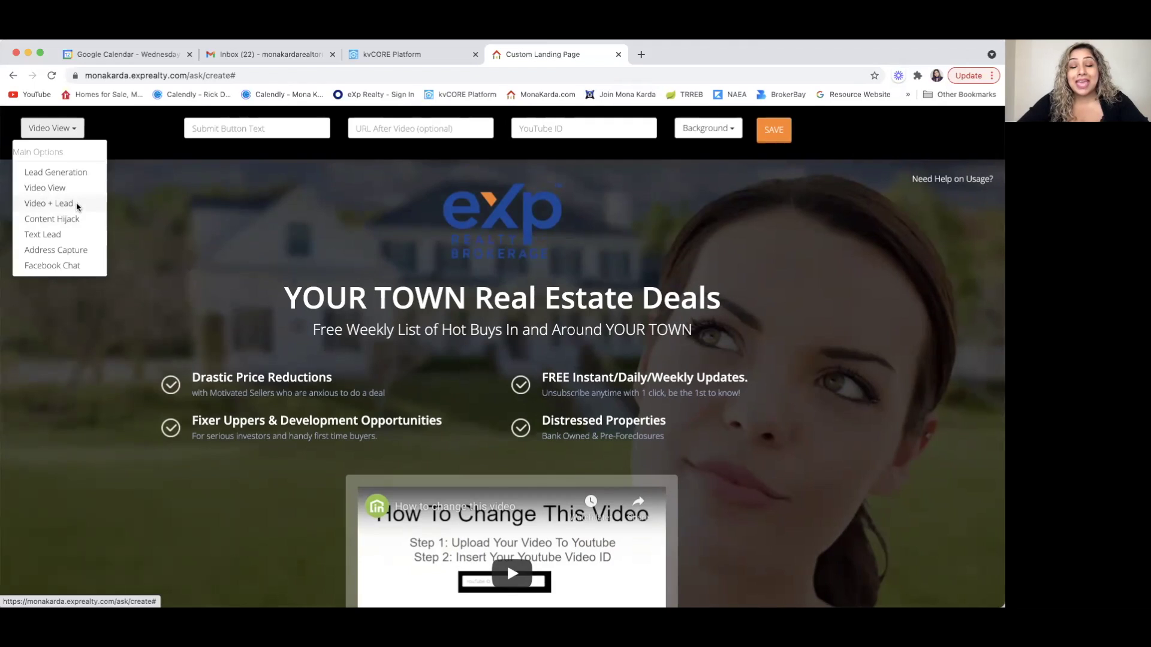
click(74, 206)
scroll(84, 324, down, 1)
scroll(84, 324, down, 4)
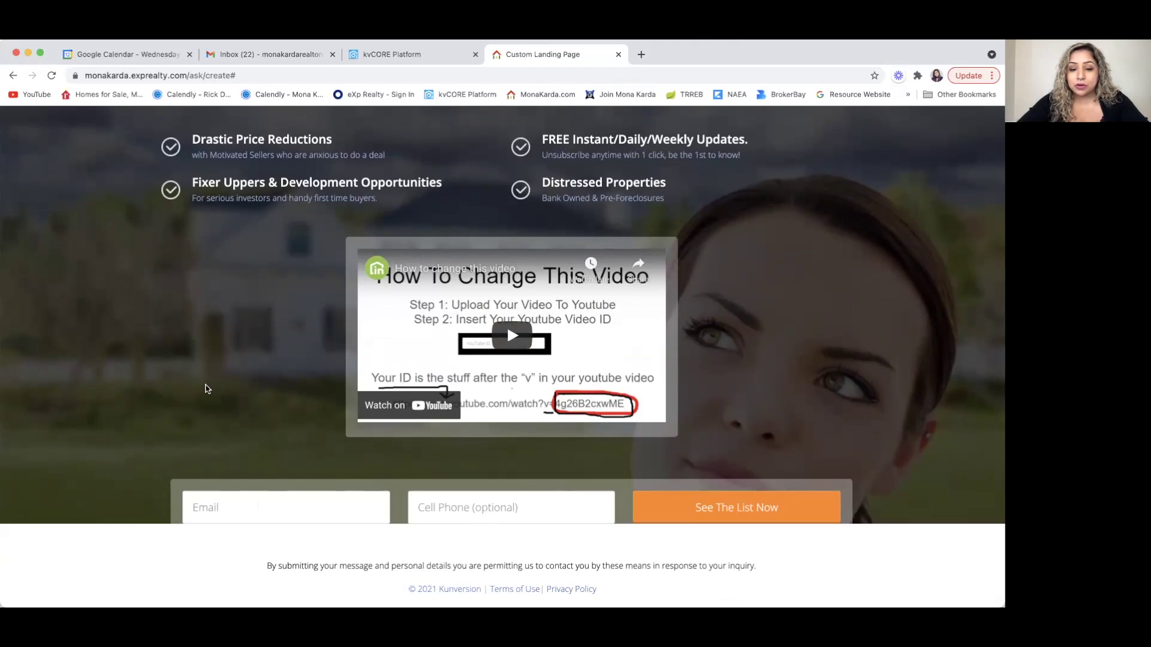
scroll(206, 388, up, 5)
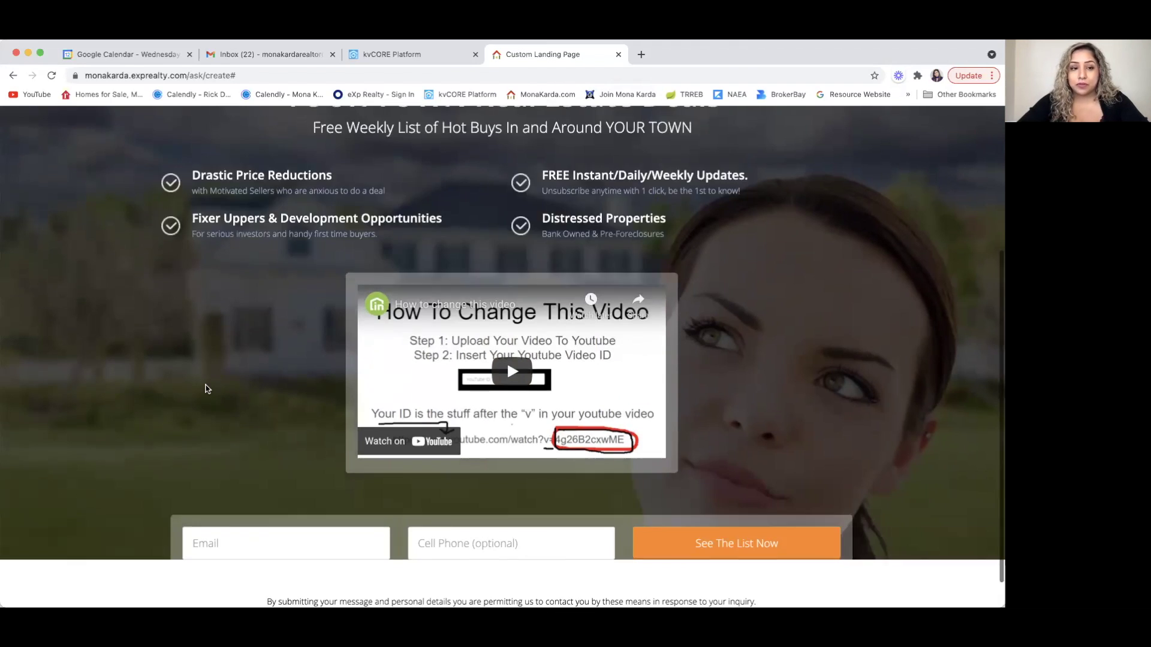
click(80, 129)
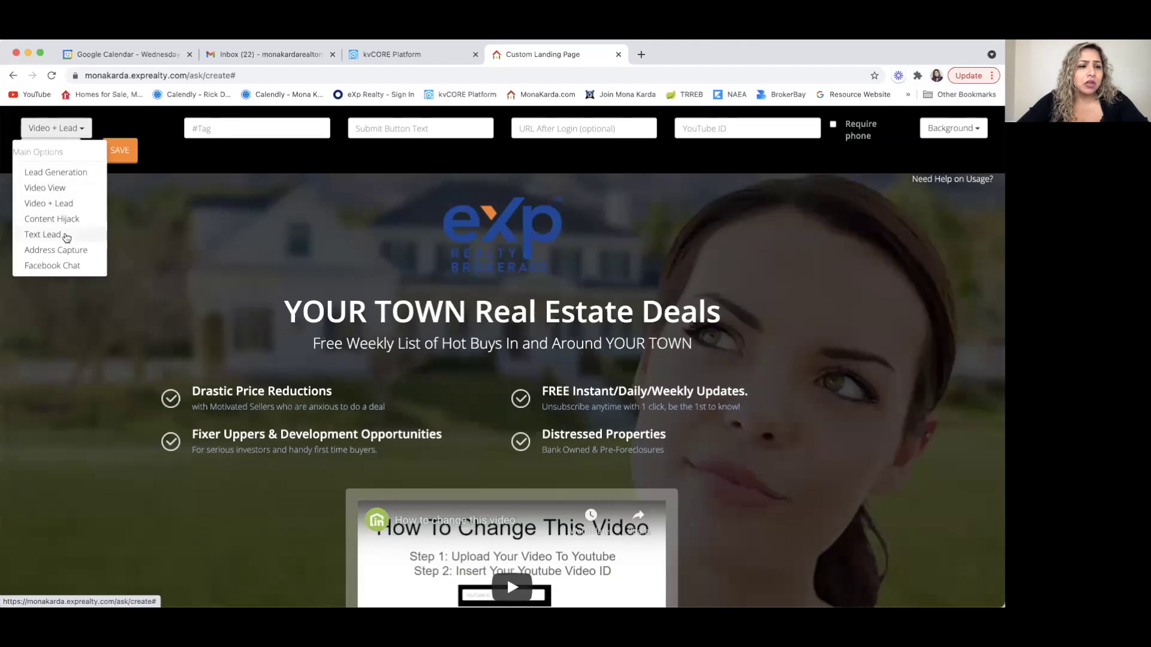
- Try the Text Lead layout with a trial text code, then switch to Address Capture
click(66, 233)
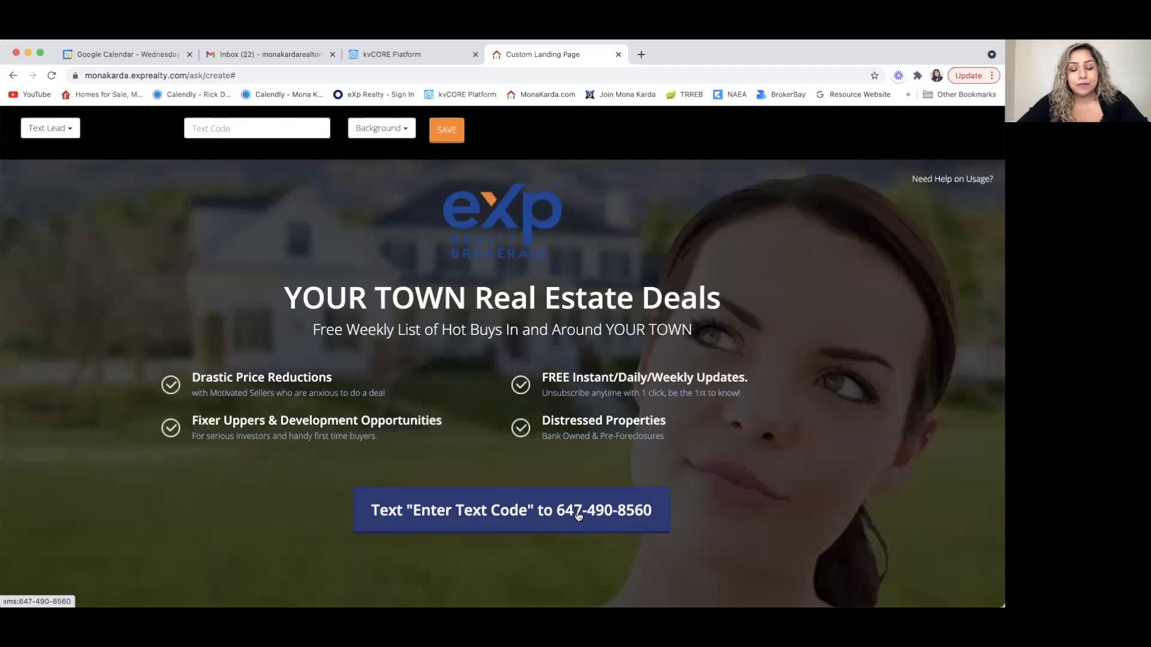
click(230, 133)
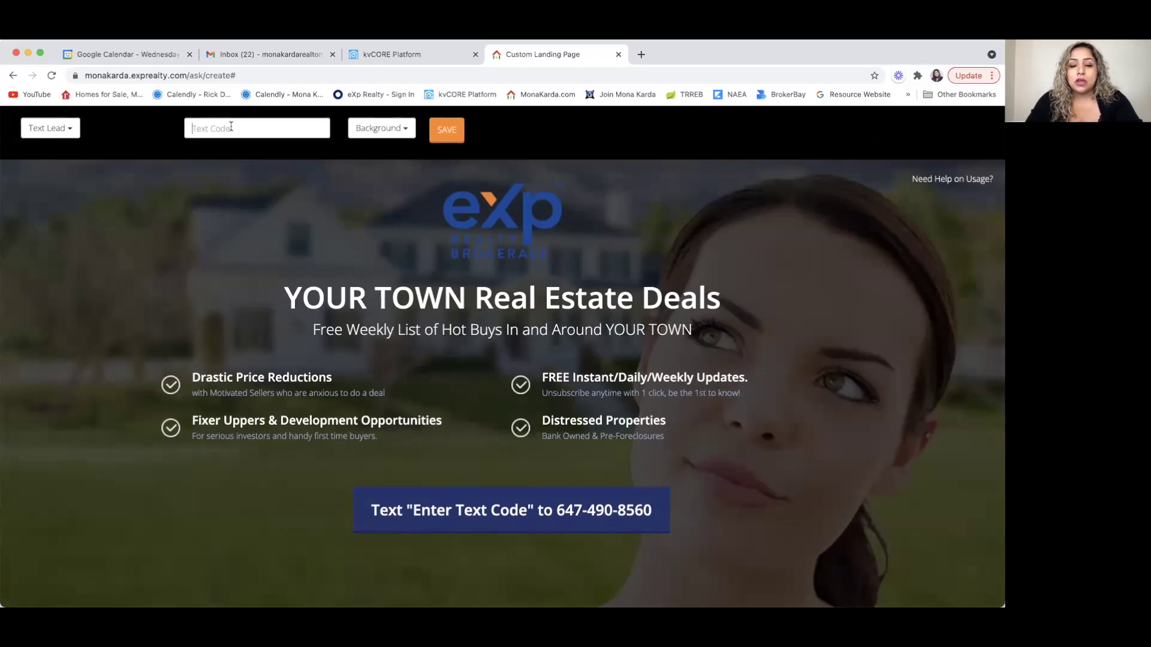
text(Mona)
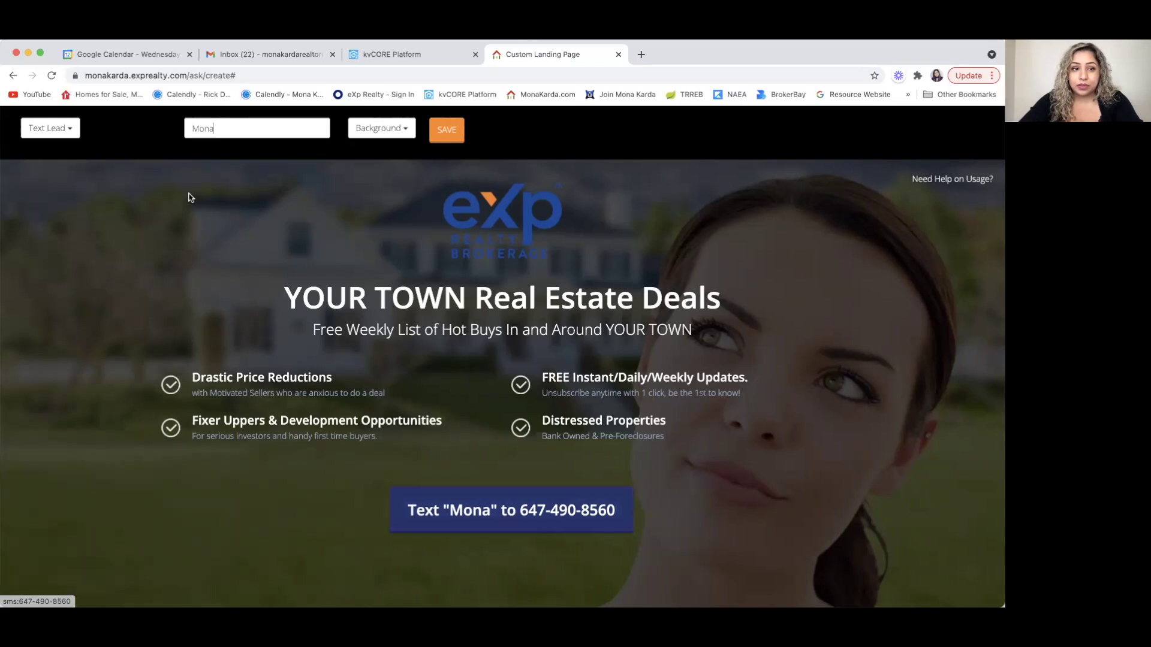
key(BackSpace)
key(BackSpace)
key(BackSpace)
key(BackSpace)
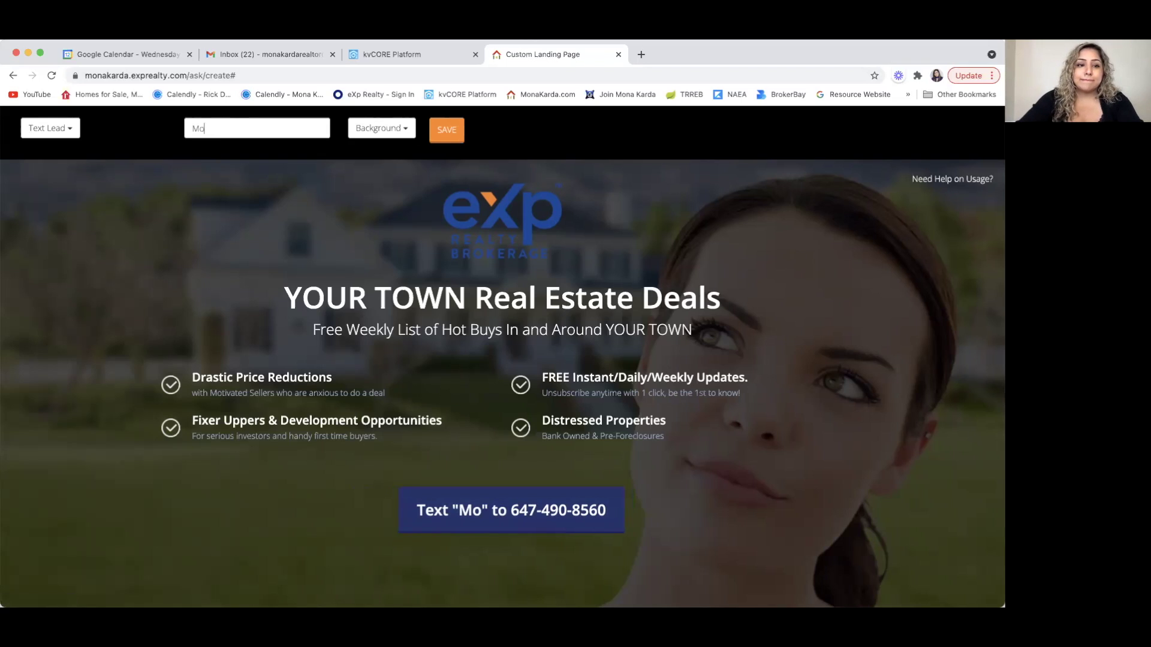
click(70, 130)
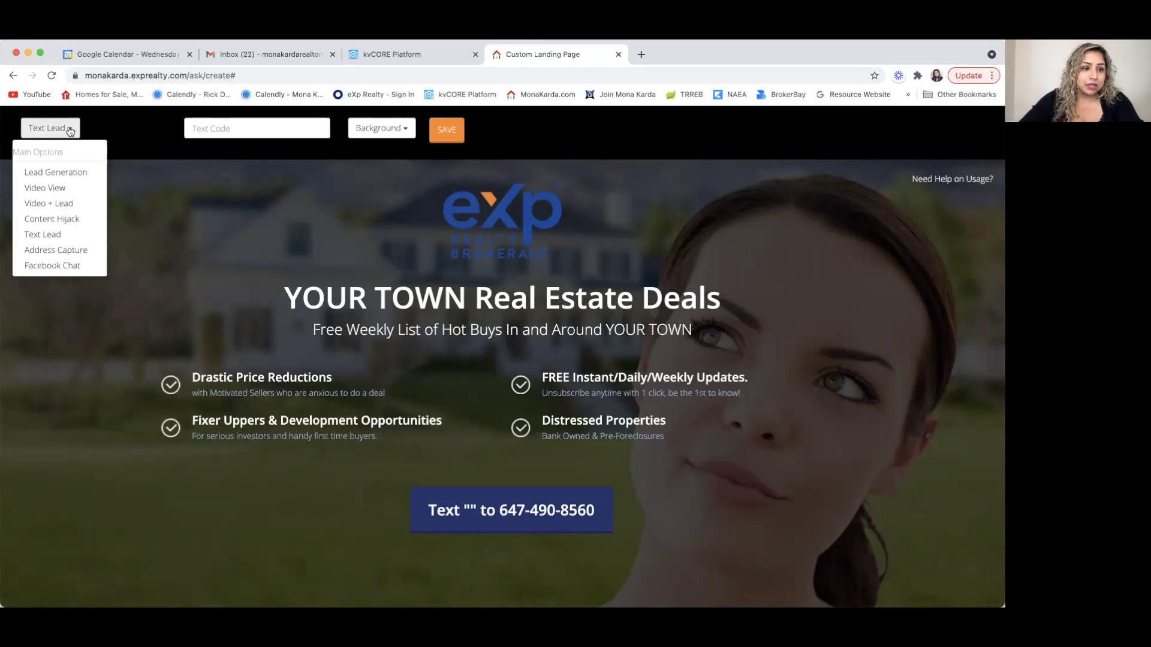
click(61, 256)
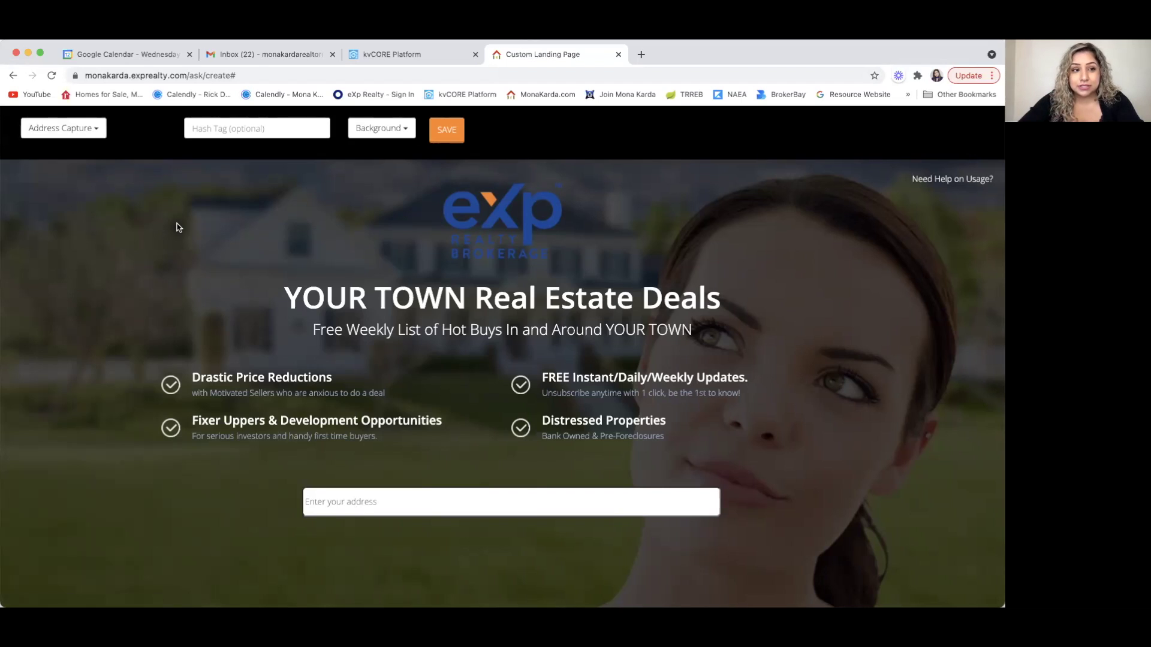
- Try Facebook Chat, set the layout back to Lead Generation, and return to kvCORE Platform
click(96, 130)
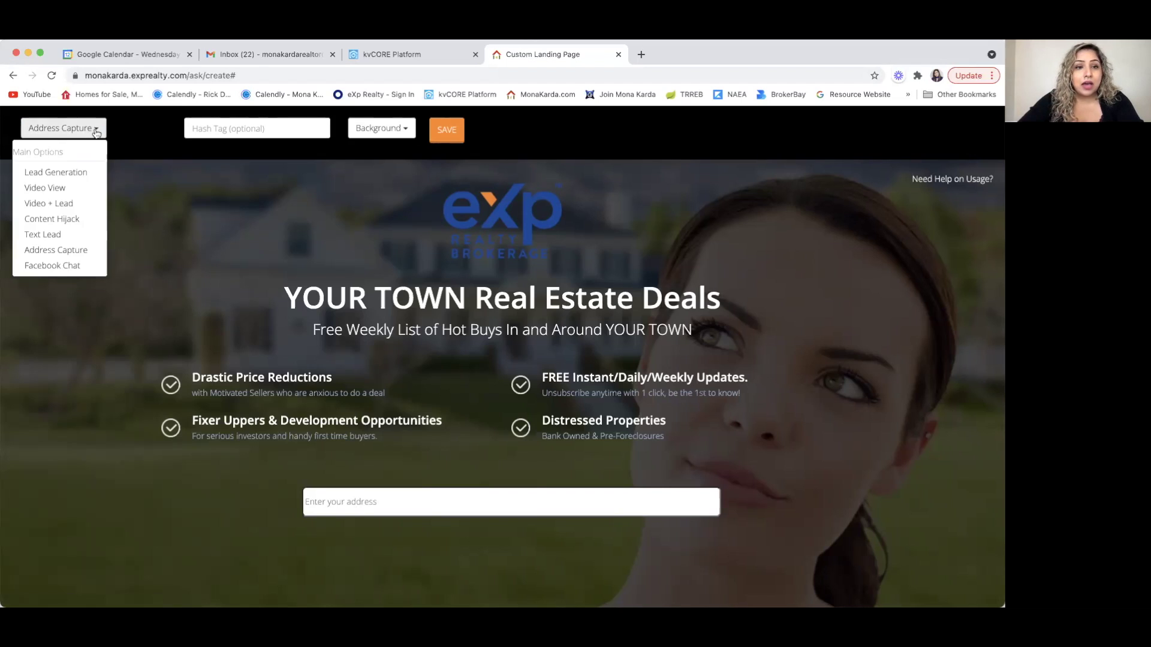
click(69, 265)
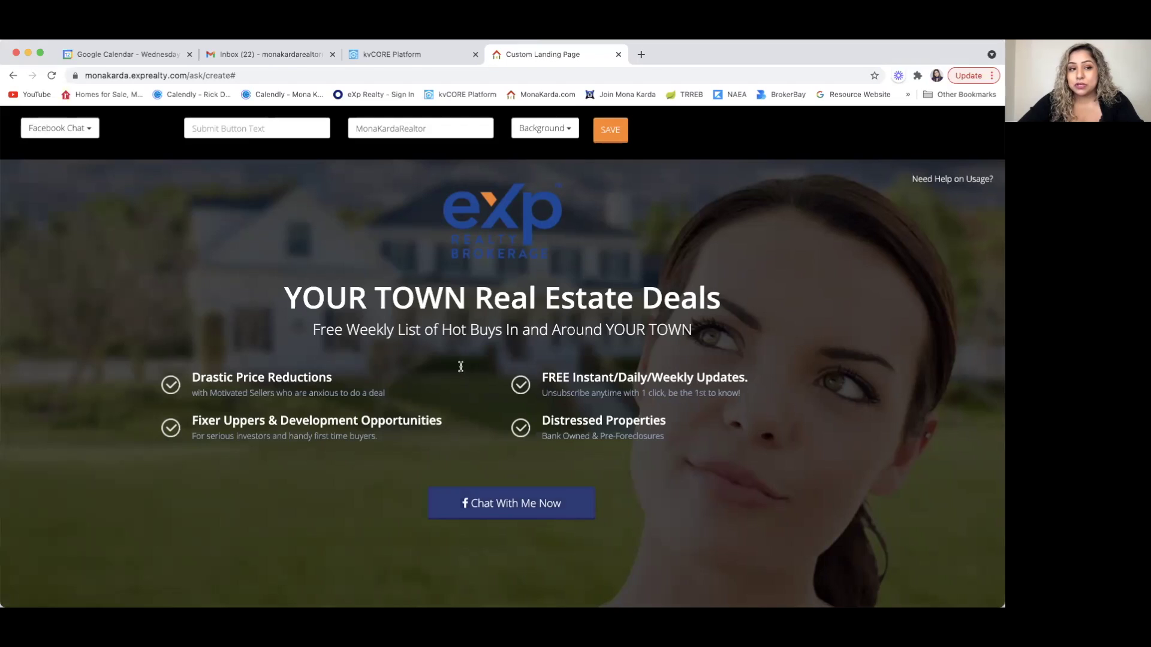
click(89, 131)
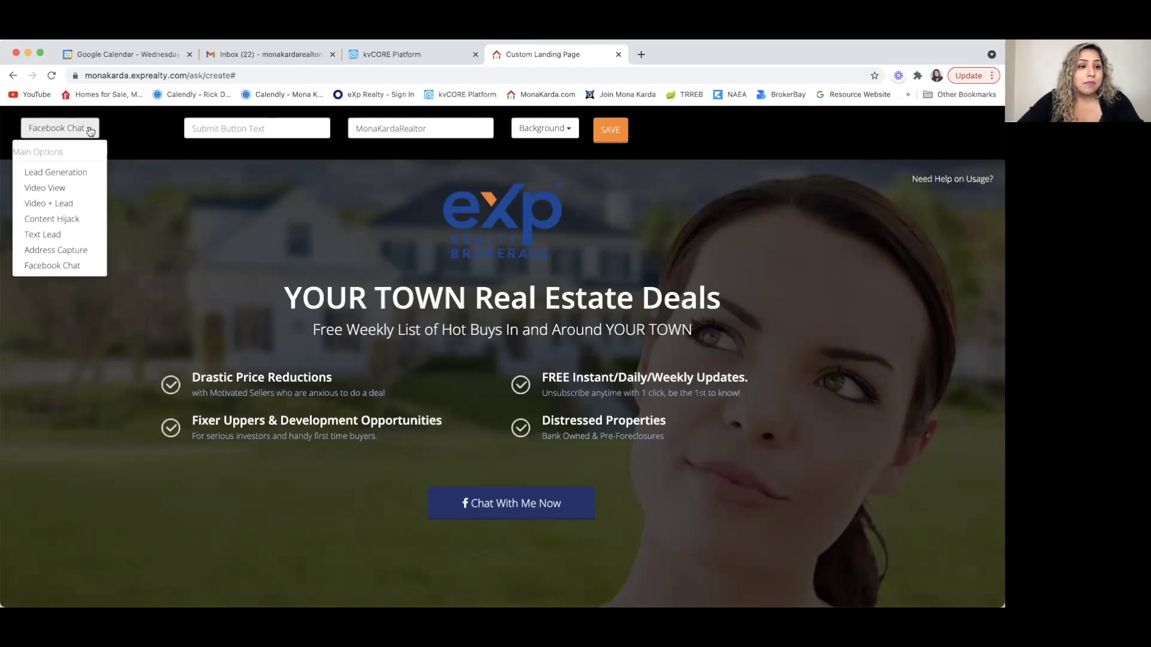
click(78, 174)
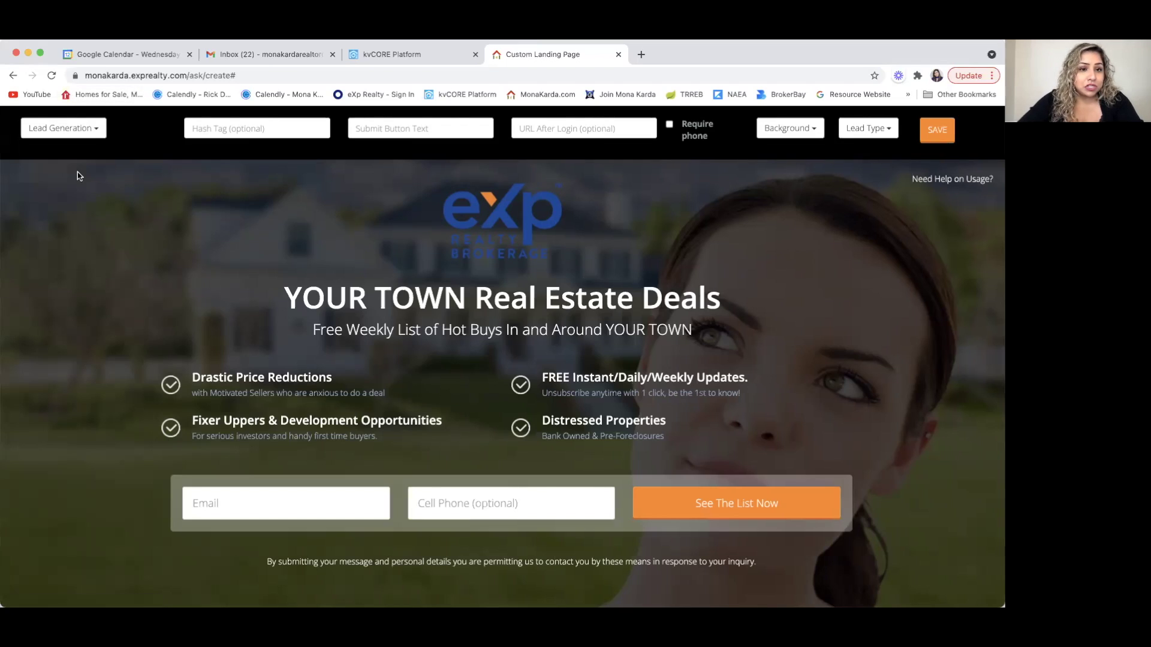
click(416, 56)
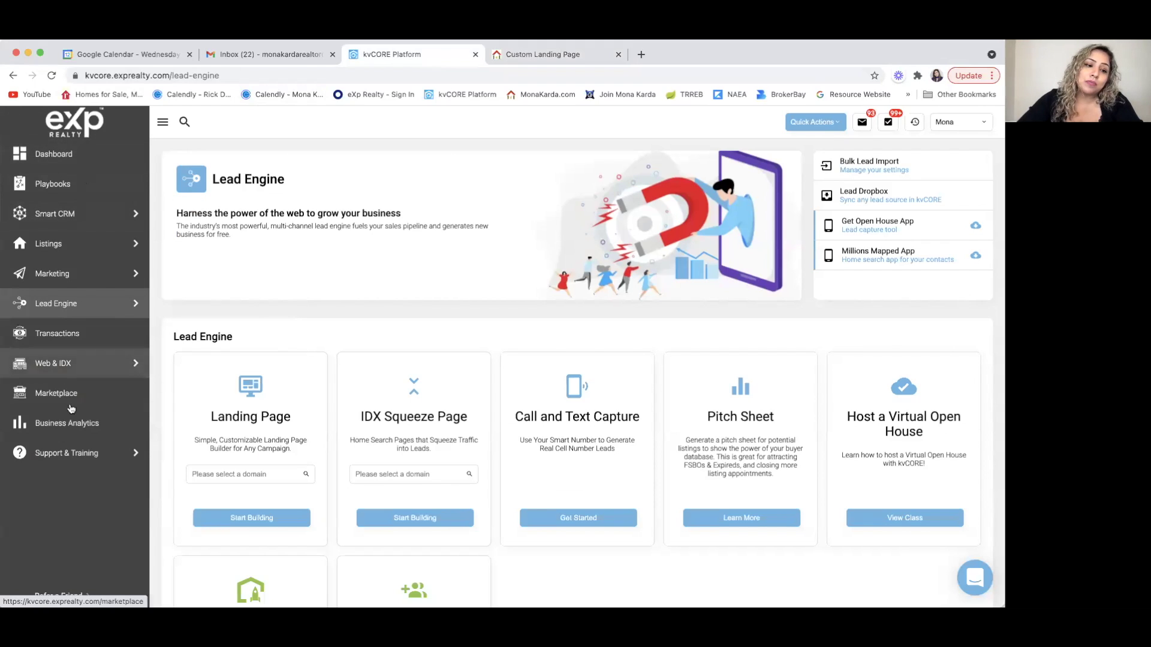
- Browse the CORE Learning Portal training site, then close it to get back to Lead Engine
mouse_move(71, 455)
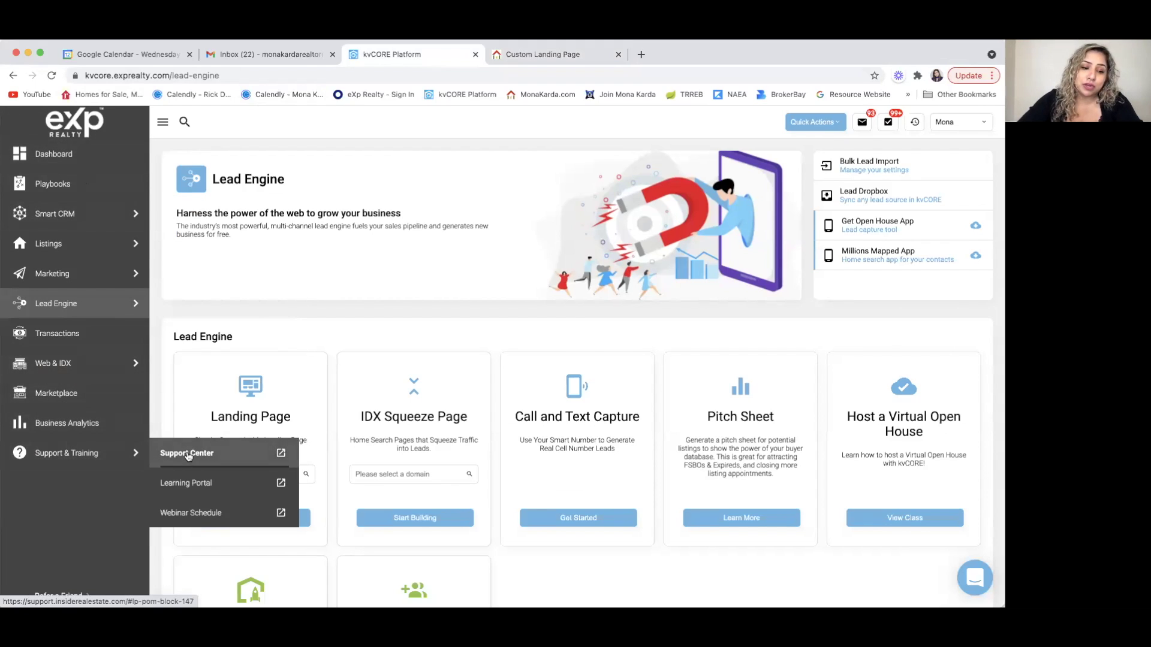
click(190, 484)
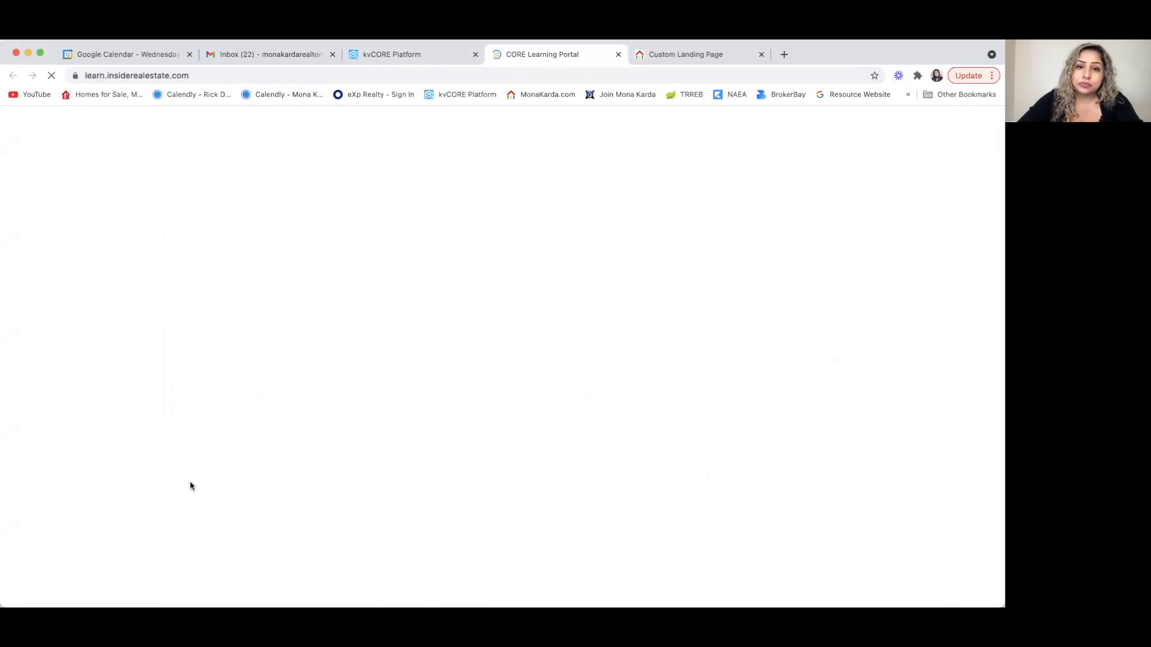
scroll(261, 508, down, 1)
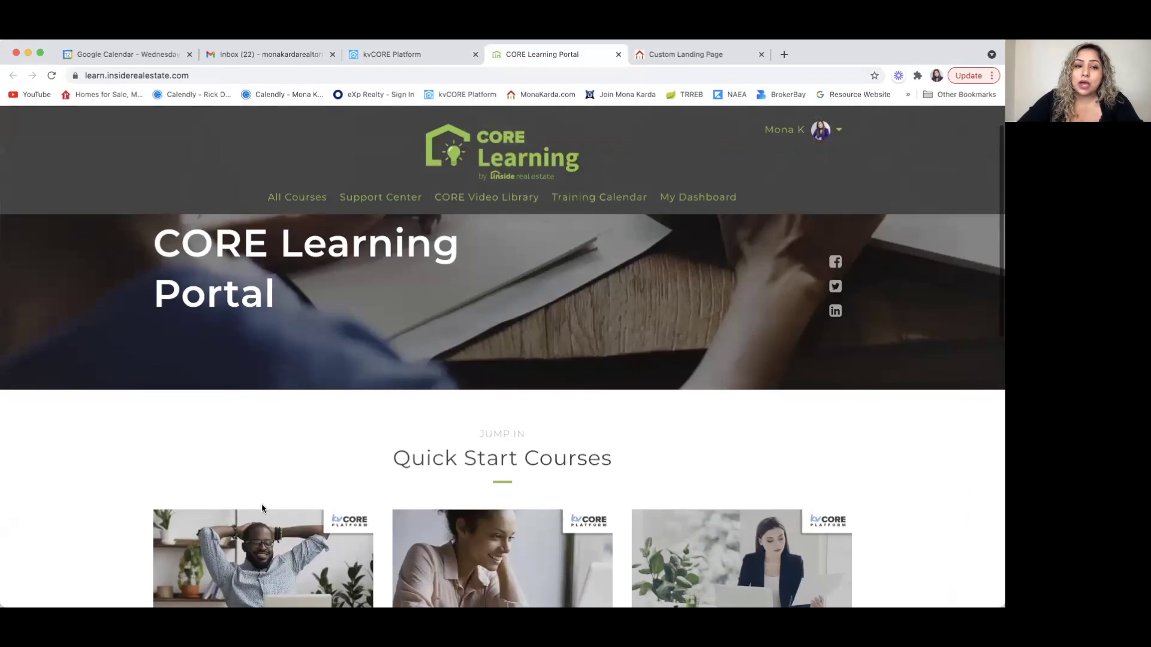
scroll(222, 445, down, 2)
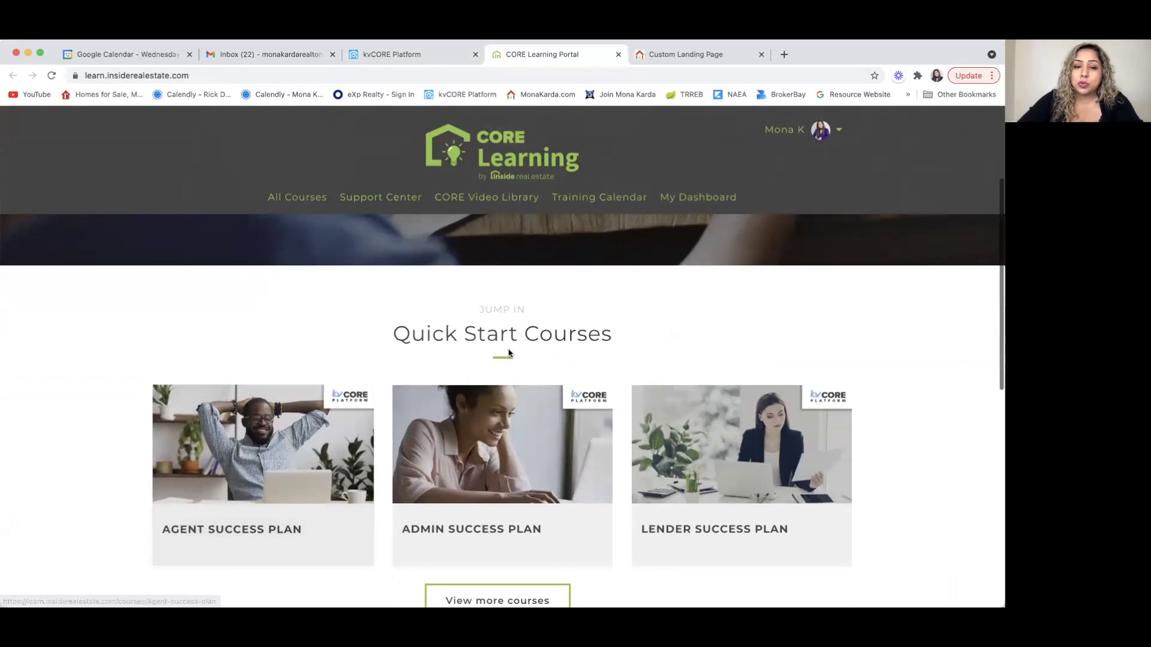
scroll(102, 532, down, 1)
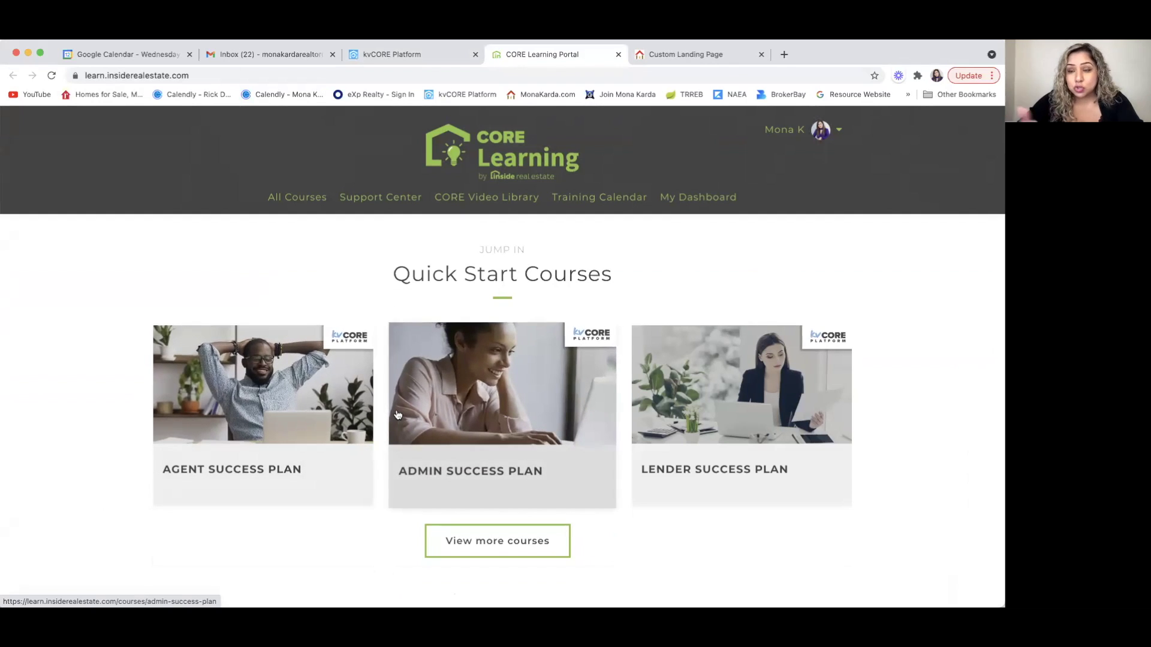
click(619, 55)
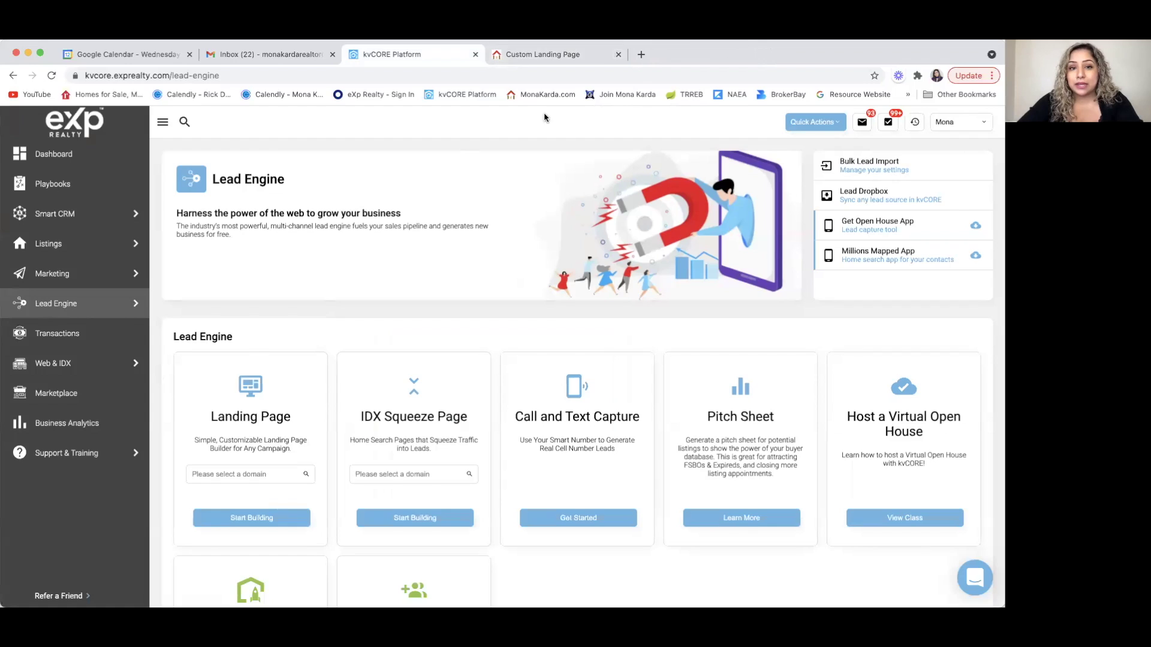
- Switch to the Custom Landing Page tab showing the YOUR TOWN template
click(557, 56)
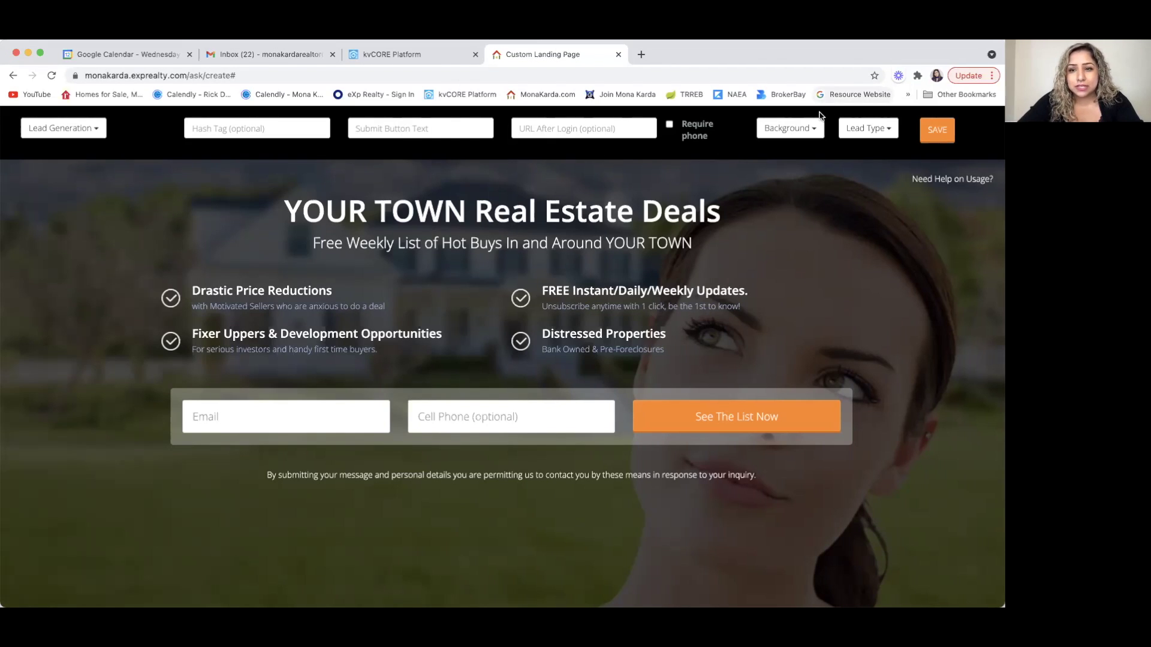
- Set the landing page background to Primary MLS Image
click(817, 129)
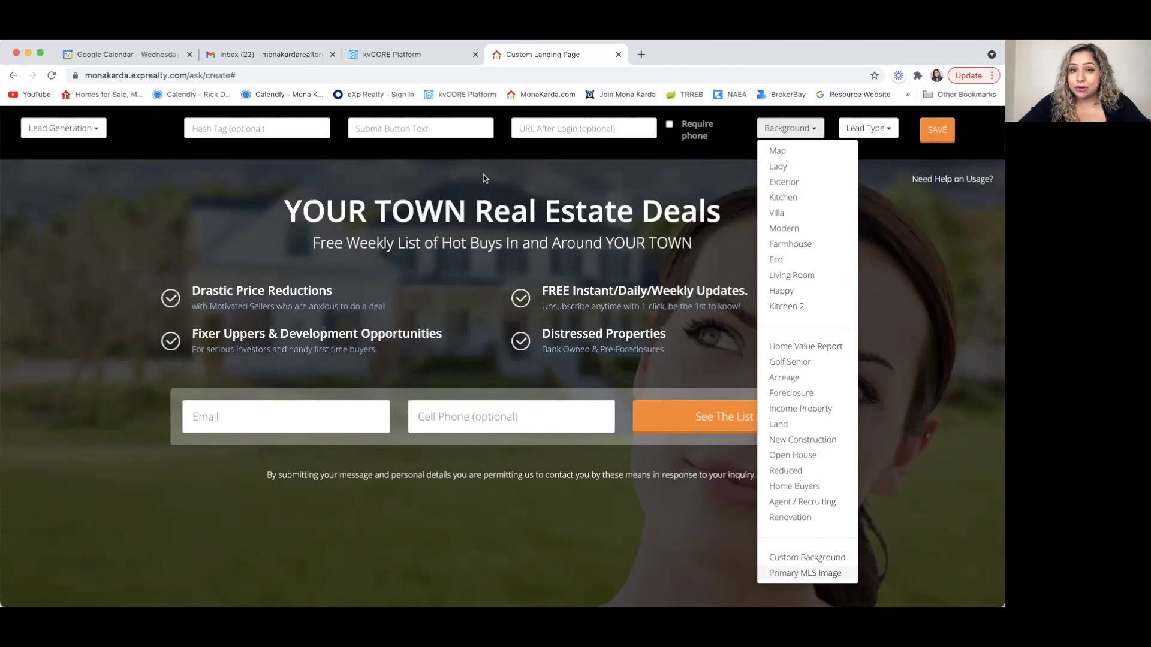
key(Return)
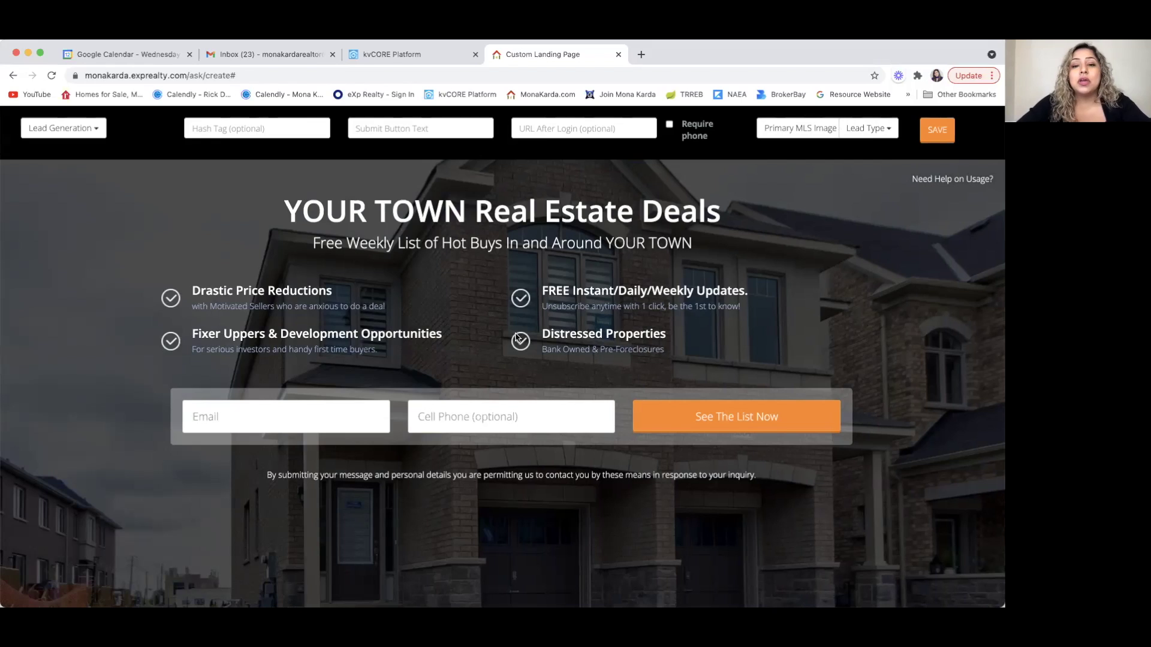
- Replace the 'YOUR TOWN Real Estate Deals' headline with 'Leases in Burlington'
click(718, 210)
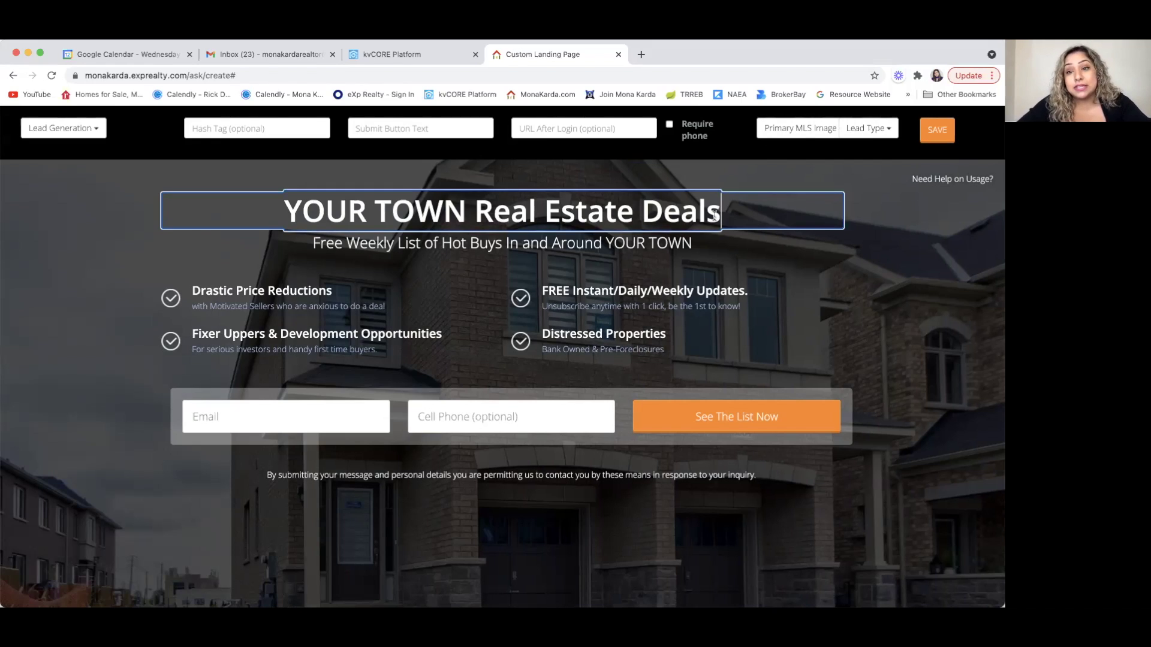
drag(718, 211, 291, 213)
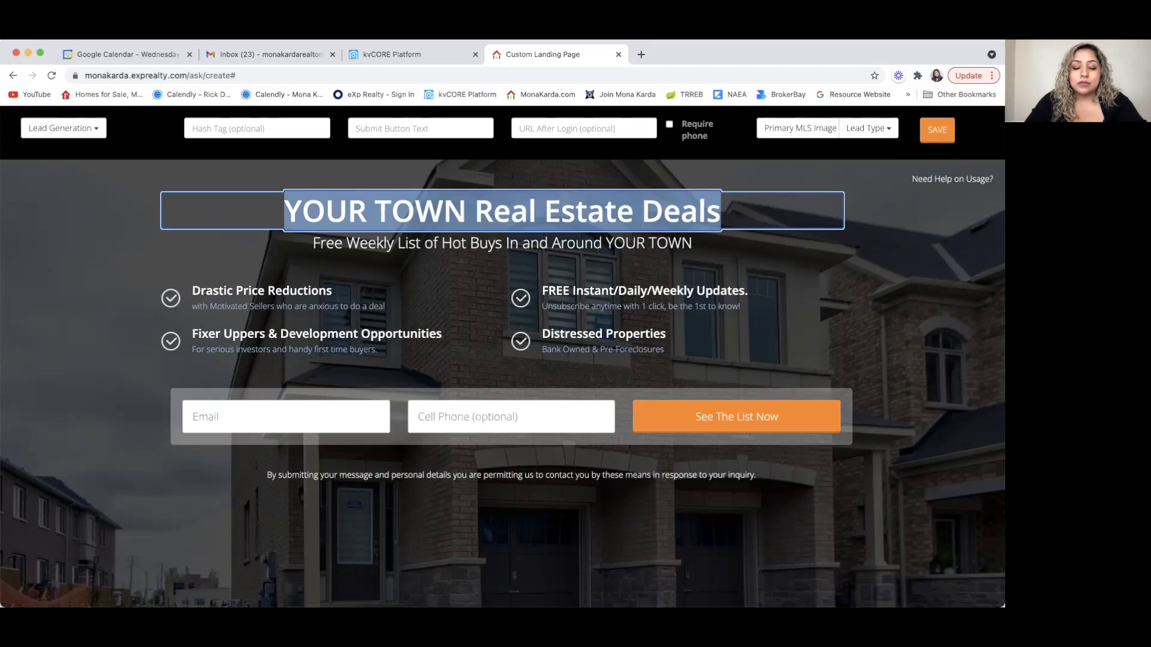
text(Lease)
text(B url)
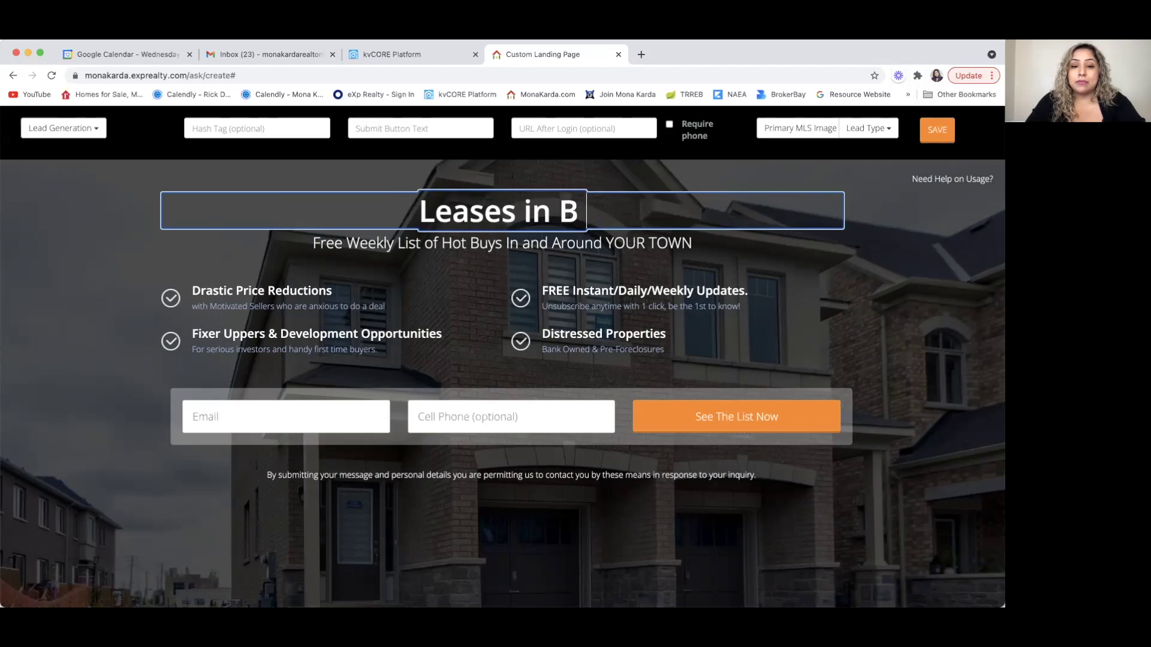
key(BackSpace)
key(BackSpace)
key(BackSpace)
text(urlington)
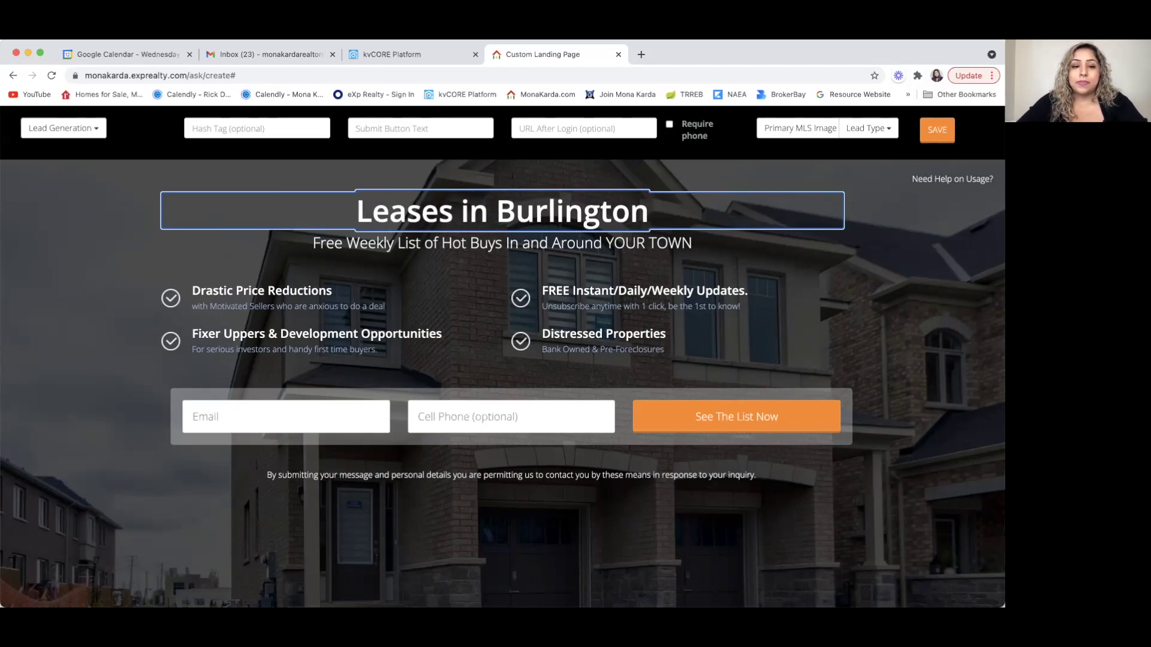
- Erase the Drastic Price Reductions heading and its subtitle to remove that feature item
click(290, 293)
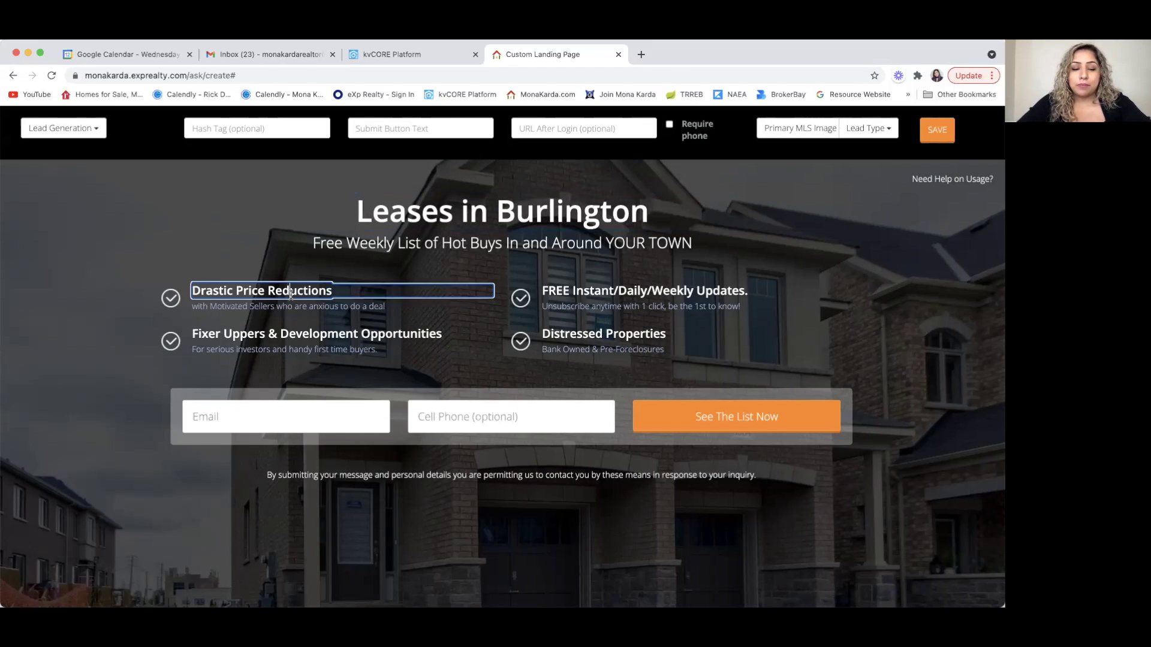
click(307, 336)
click(322, 291)
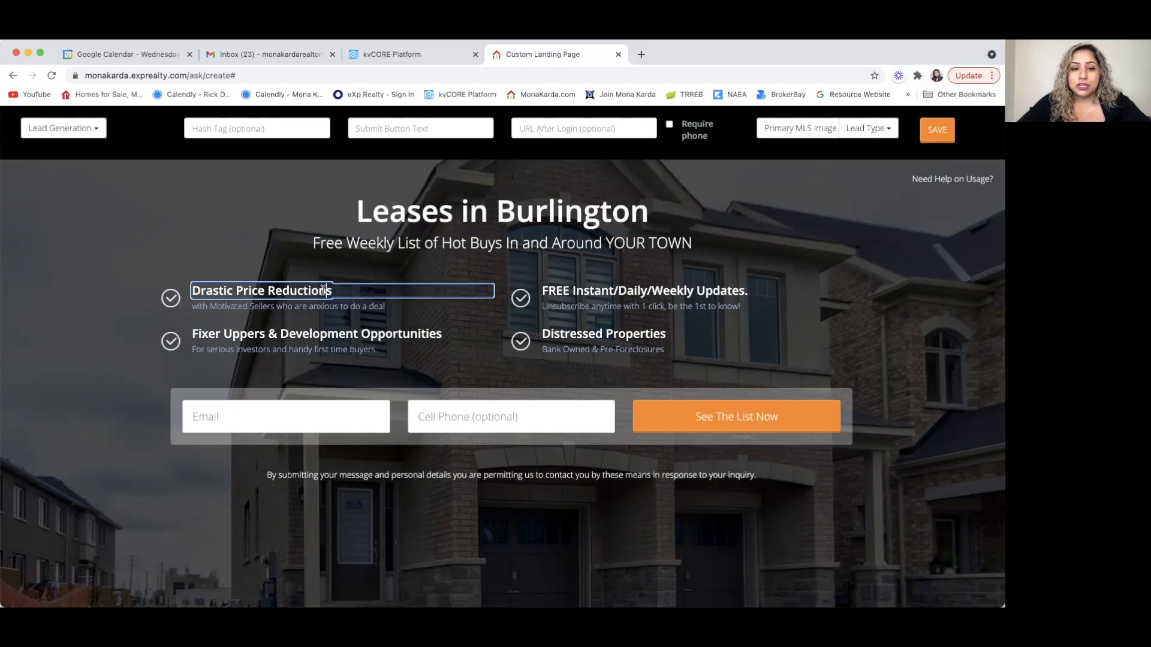
key(BackSpace)
key(BackSpace)
key(BackSpace)
key(BackSpace)
key(BackSpace)
key(BackSpace)
key(BackSpace)
key(BackSpace)
key(BackSpace)
key(BackSpace)
key(BackSpace)
key(BackSpace)
key(BackSpace)
click(358, 306)
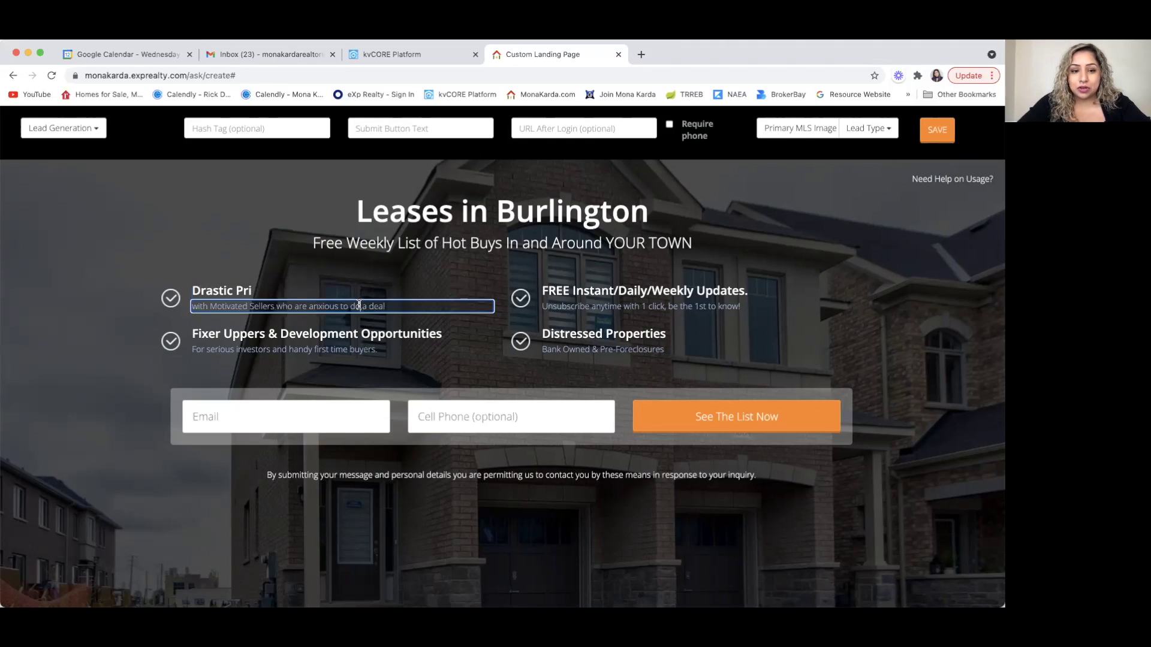
click(246, 292)
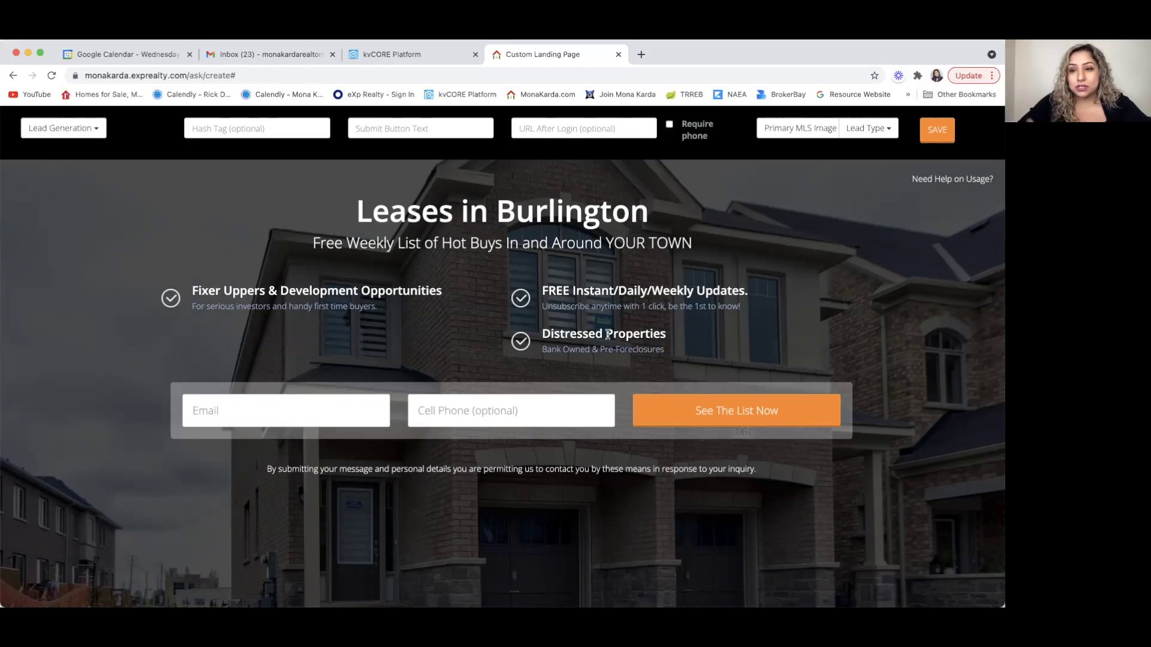
- Delete the Distressed Properties feature and retype the headline, trying 'Off Market Properties', then 'Preconstruction'
triple_click(607, 334)
key(BackSpace)
click(654, 217)
drag(653, 217, 362, 204)
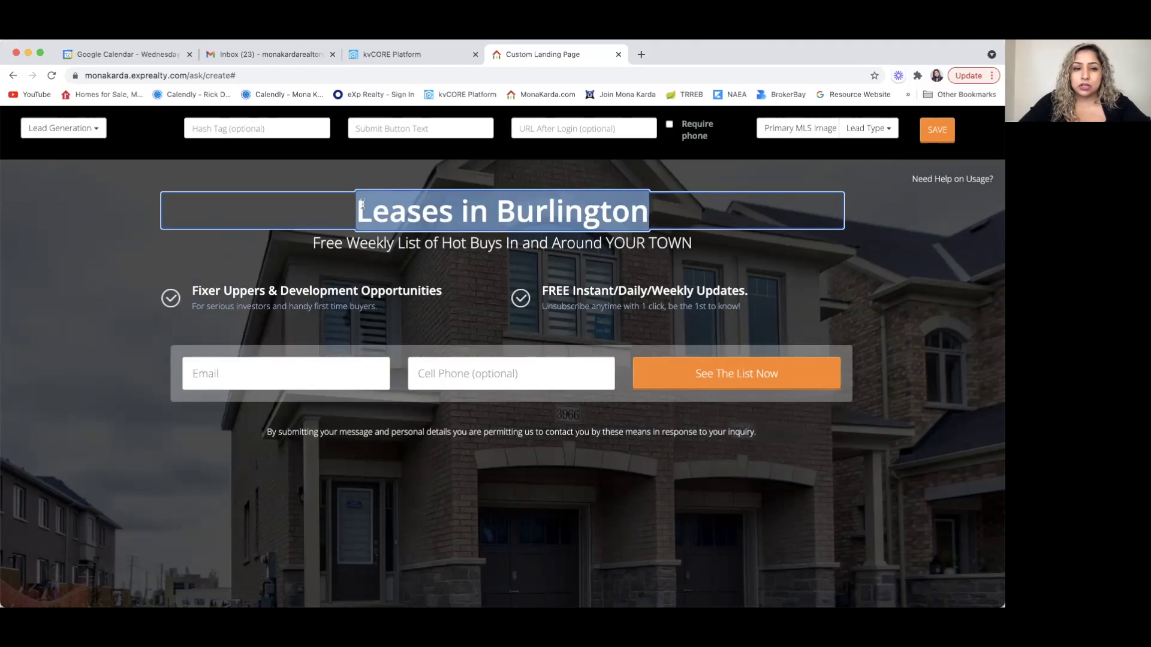
text(Off Mark)
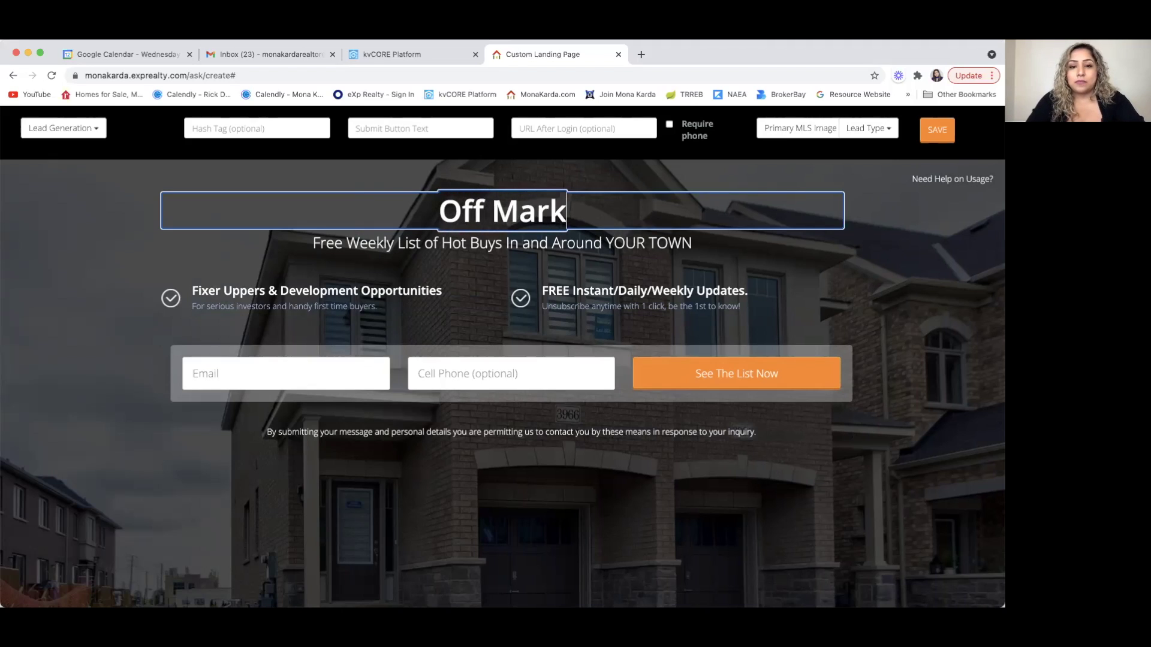
text(et Properties)
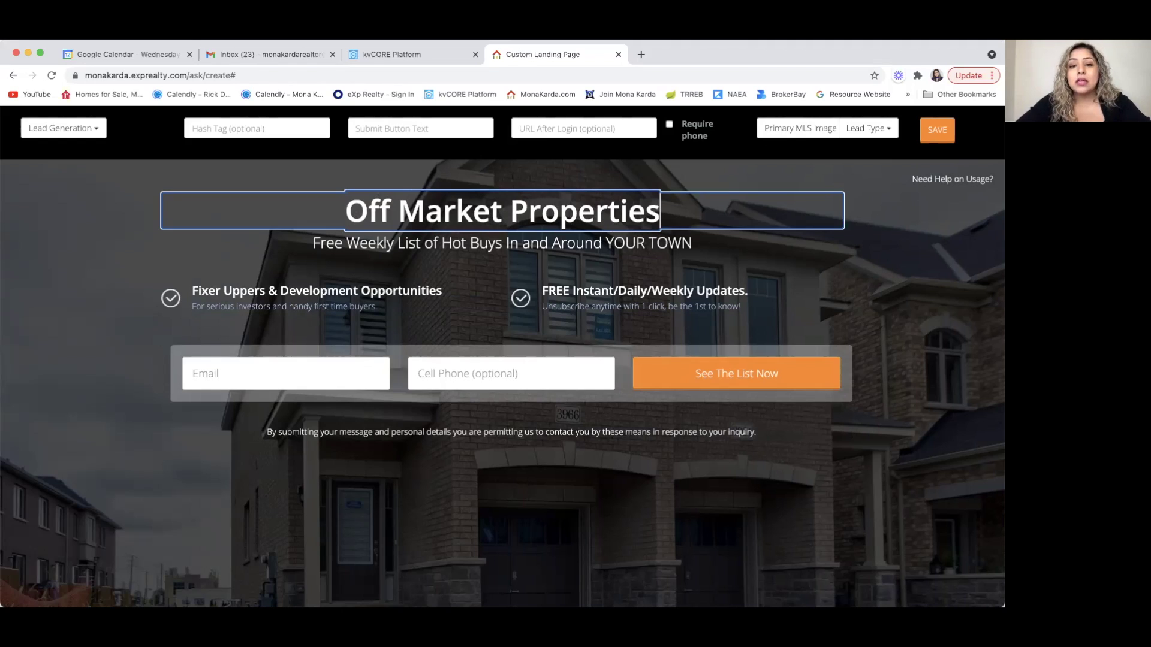
key(BackSpace)
key(BackSpace)
key(BackSpace)
key(BackSpace)
key(BackSpace)
key(BackSpace)
key(BackSpace)
key(BackSpace)
key(BackSpace)
key(BackSpace)
key(BackSpace)
key(BackSpace)
key(BackSpace)
key(BackSpace)
key(BackSpace)
key(BackSpace)
key(BackSpace)
key(BackSpace)
key(BackSpace)
key(BackSpace)
key(BackSpace)
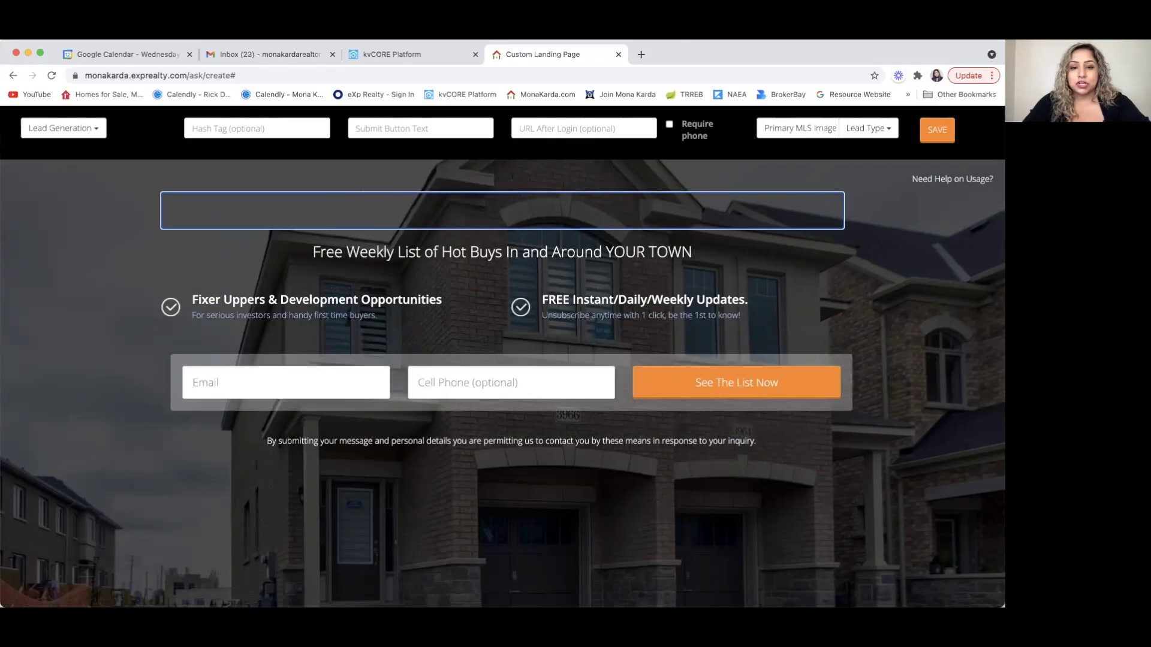
text(Precons)
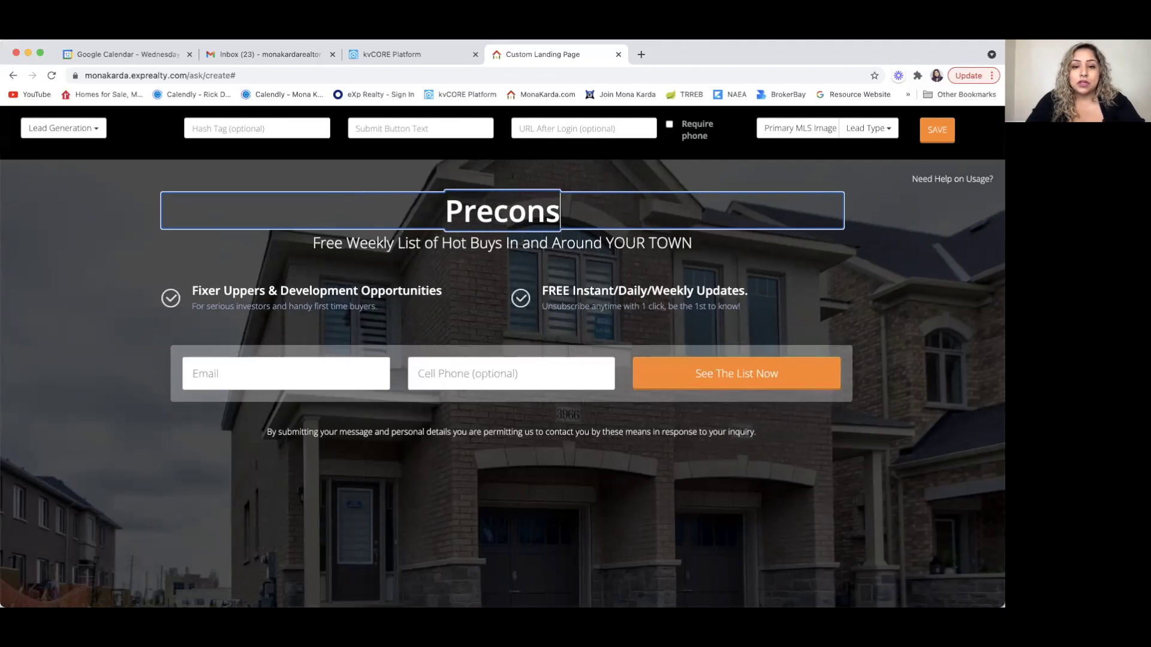
text(truction)
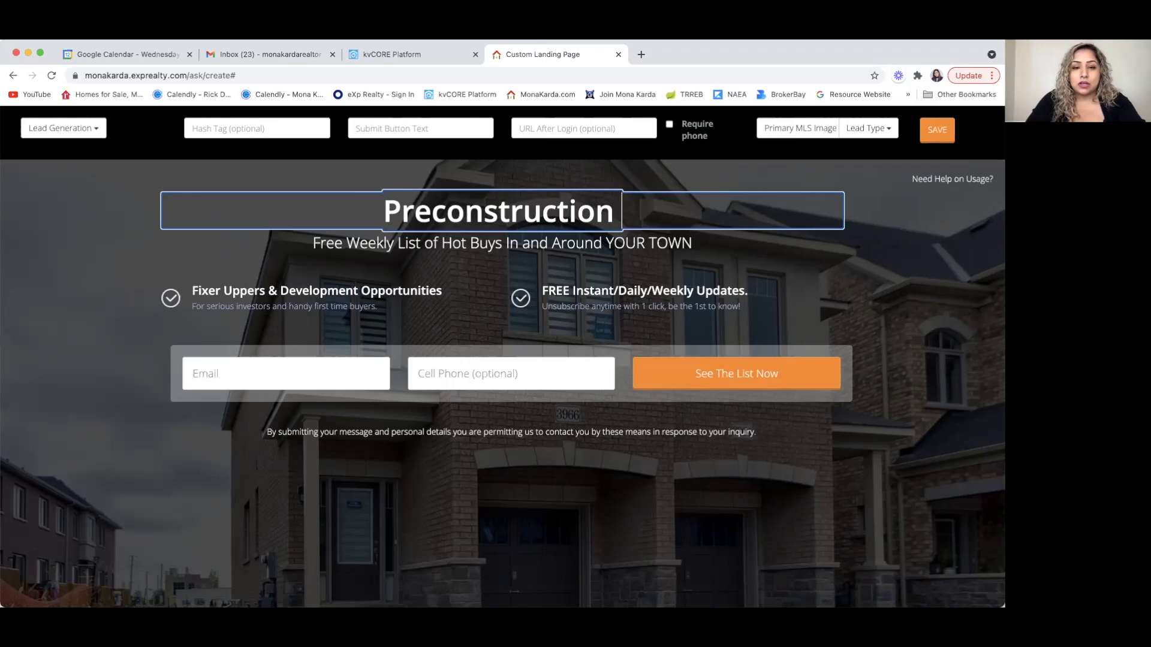
- Try 'New Preconstruction in Milton', then set the headline to 'Hot Listings in Mississauga'
key(Left)
key(Left)
key(Left)
key(Left)
key(Left)
key(Left)
key(Left)
key(Left)
key(Left)
text(New)
click(671, 213)
text(in M)
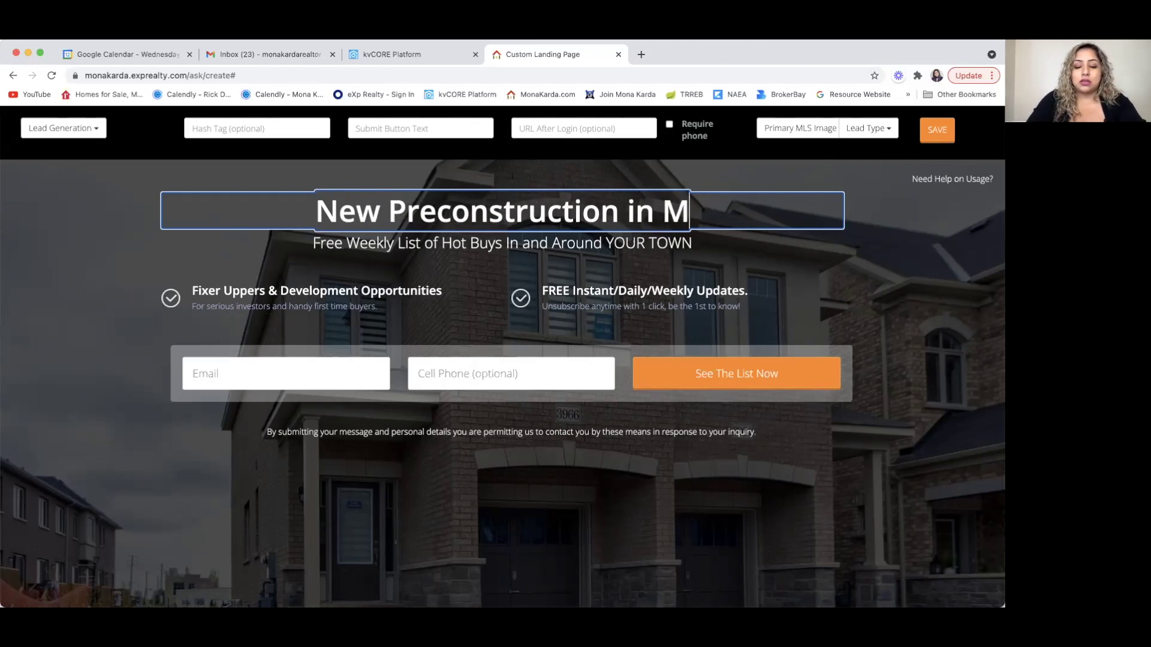
text(ilton)
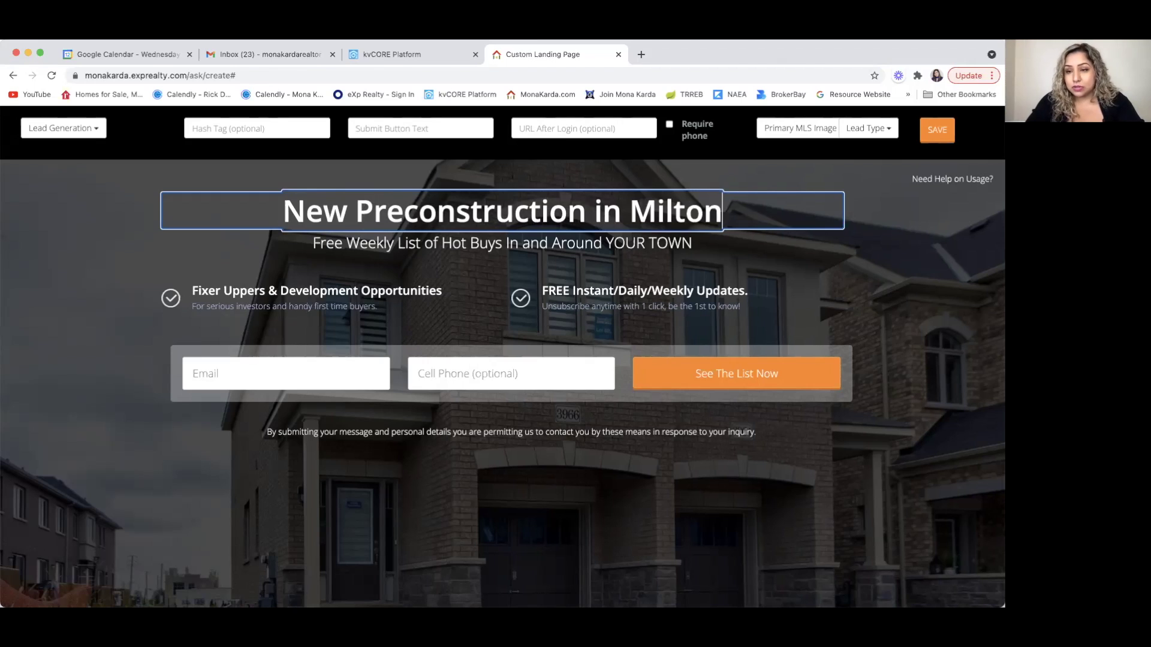
key(BackSpace)
key(BackSpace)
key(BackSpace)
key(BackSpace)
key(BackSpace)
key(BackSpace)
key(BackSpace)
key(BackSpace)
key(BackSpace)
key(BackSpace)
key(BackSpace)
key(BackSpace)
key(BackSpace)
key(BackSpace)
key(BackSpace)
key(BackSpace)
key(BackSpace)
key(BackSpace)
key(BackSpace)
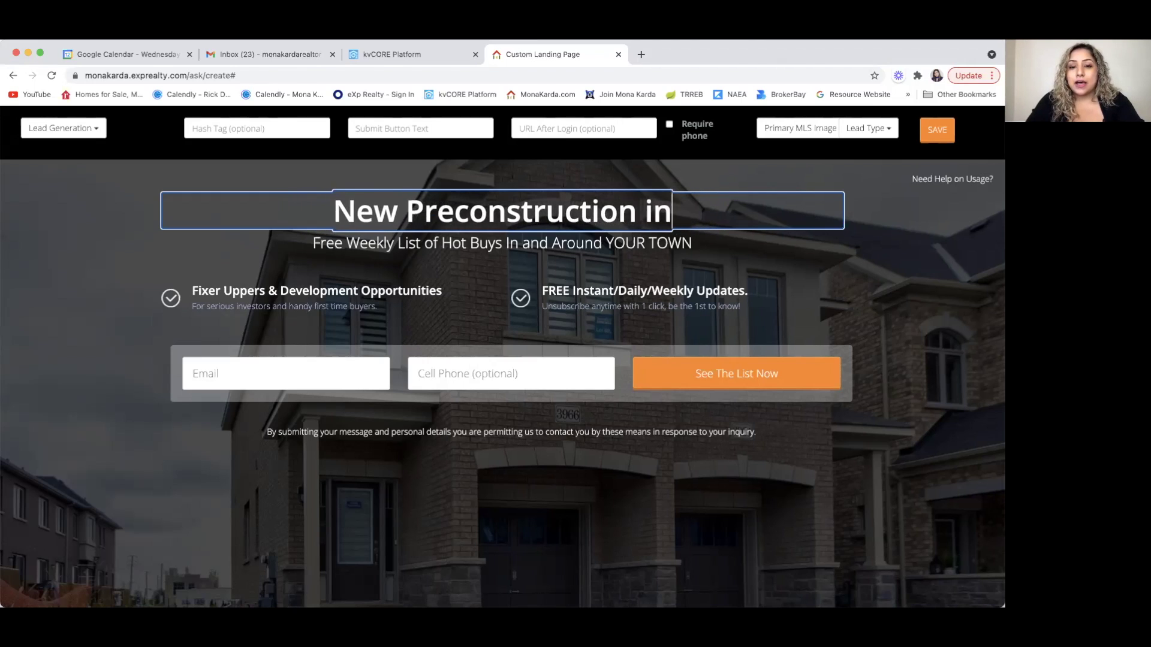
key(BackSpace)
key(BackSpace)
key(BackSpace)
key(BackSpace)
key(BackSpace)
key(BackSpace)
key(BackSpace)
key(BackSpace)
key(BackSpace)
key(BackSpace)
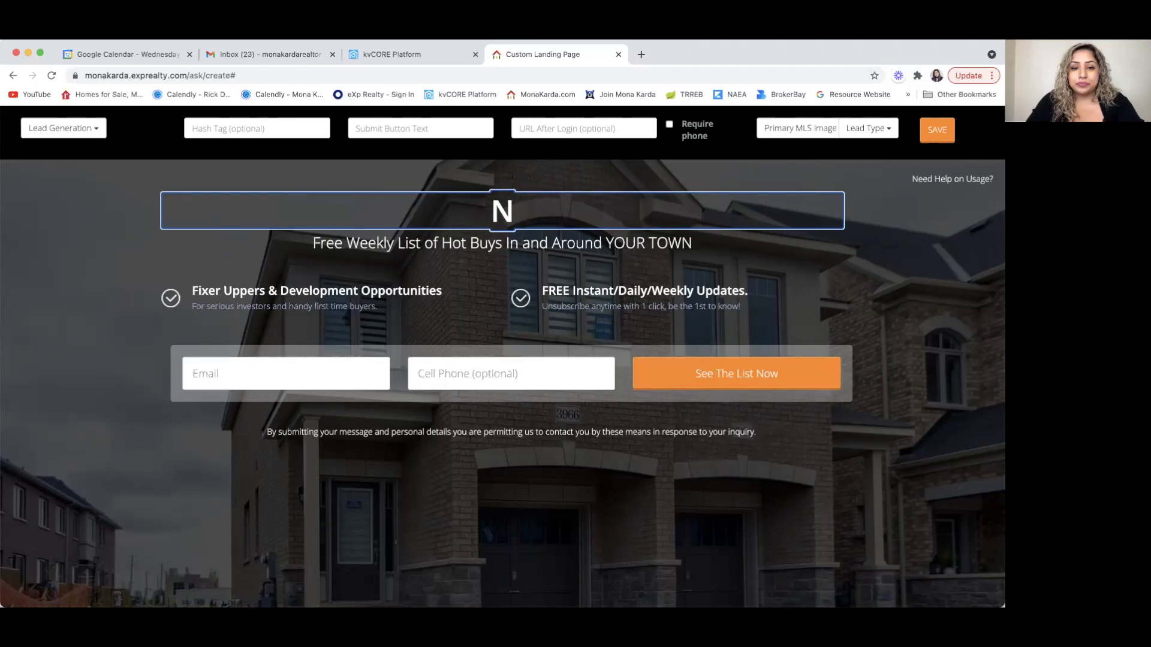
text(Hot Lis)
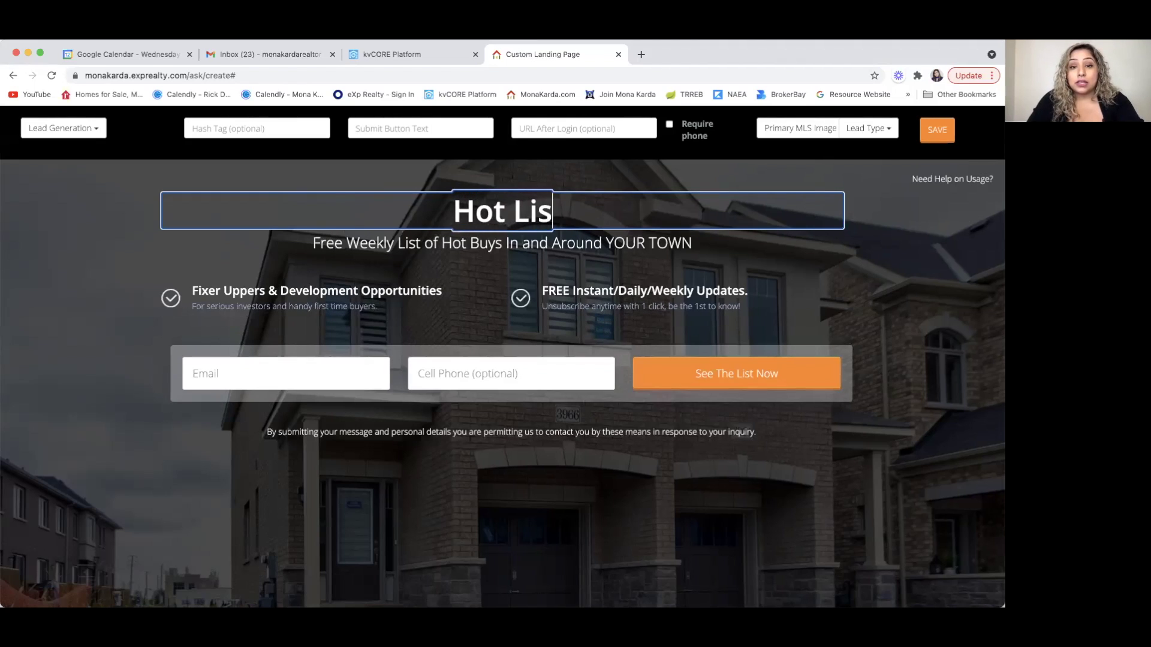
text(tings in)
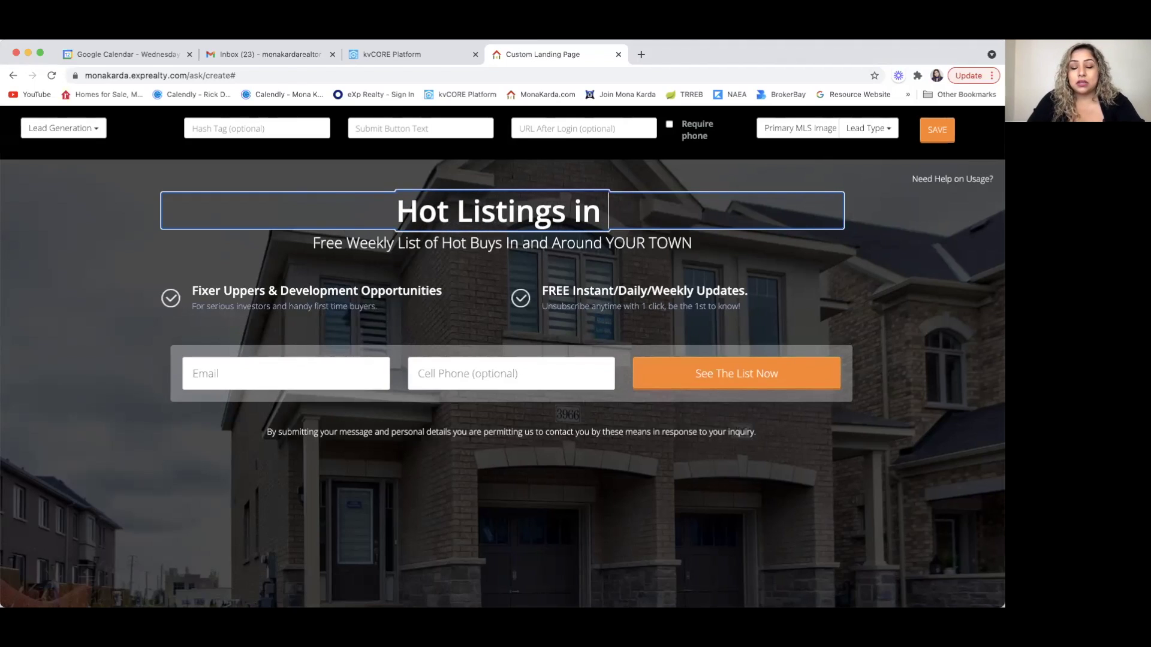
text( Mississauga)
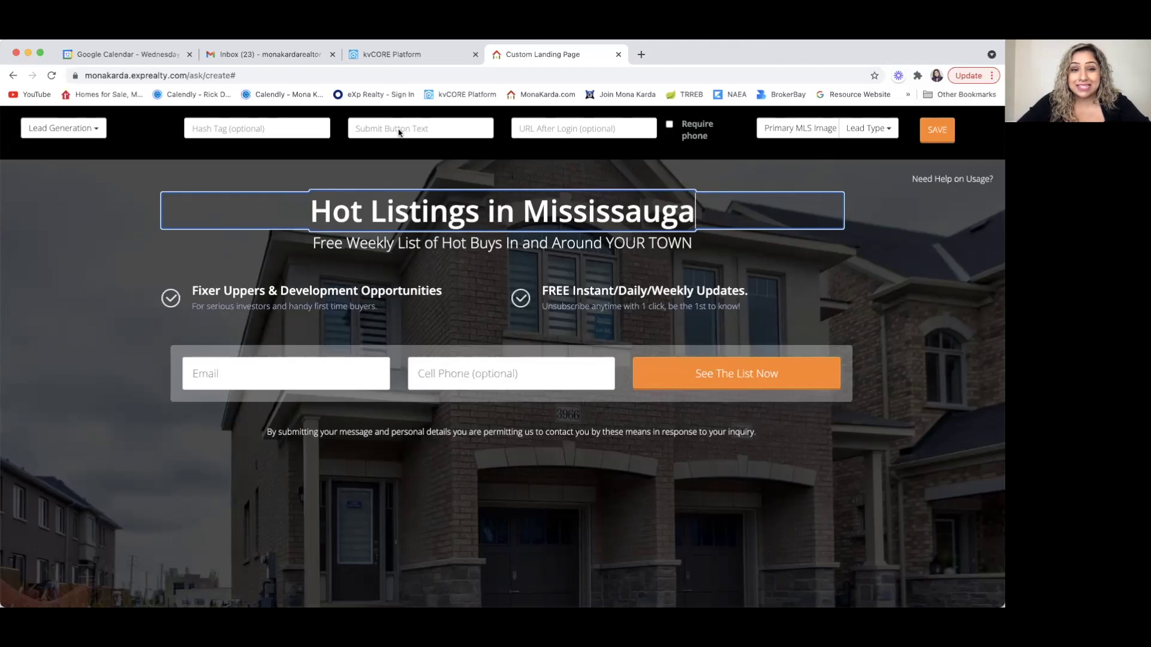
- Replace the Hot Listings in Mississauga headline with '0-5% Down program'
drag(705, 211, 295, 196)
text(0)
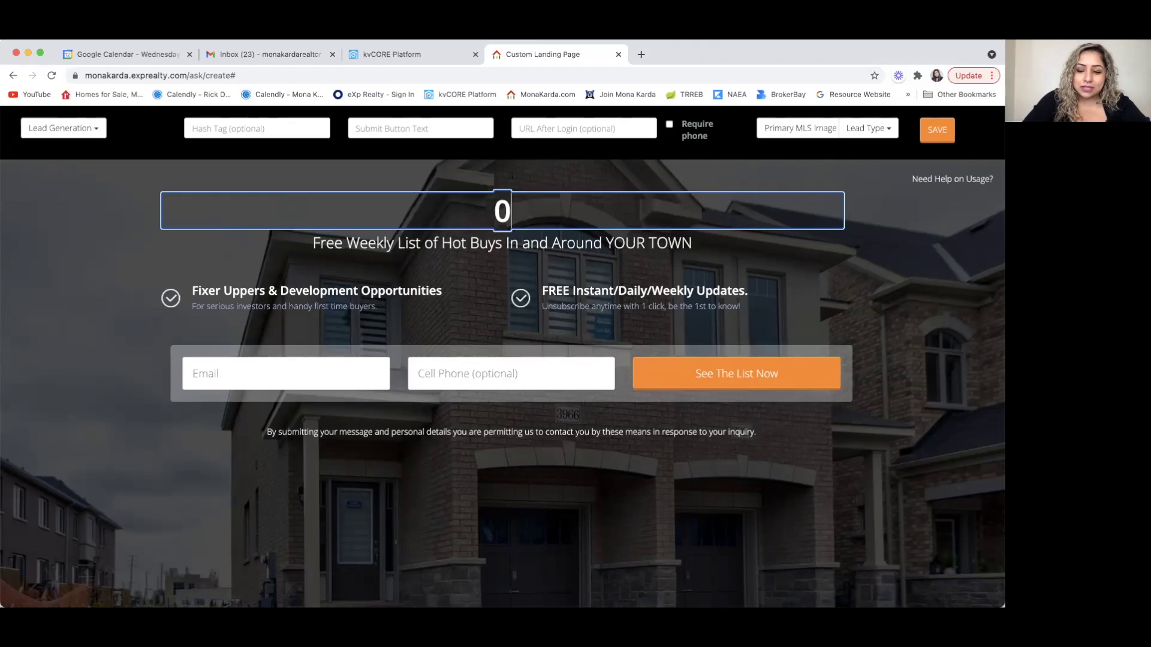
text(-5%)
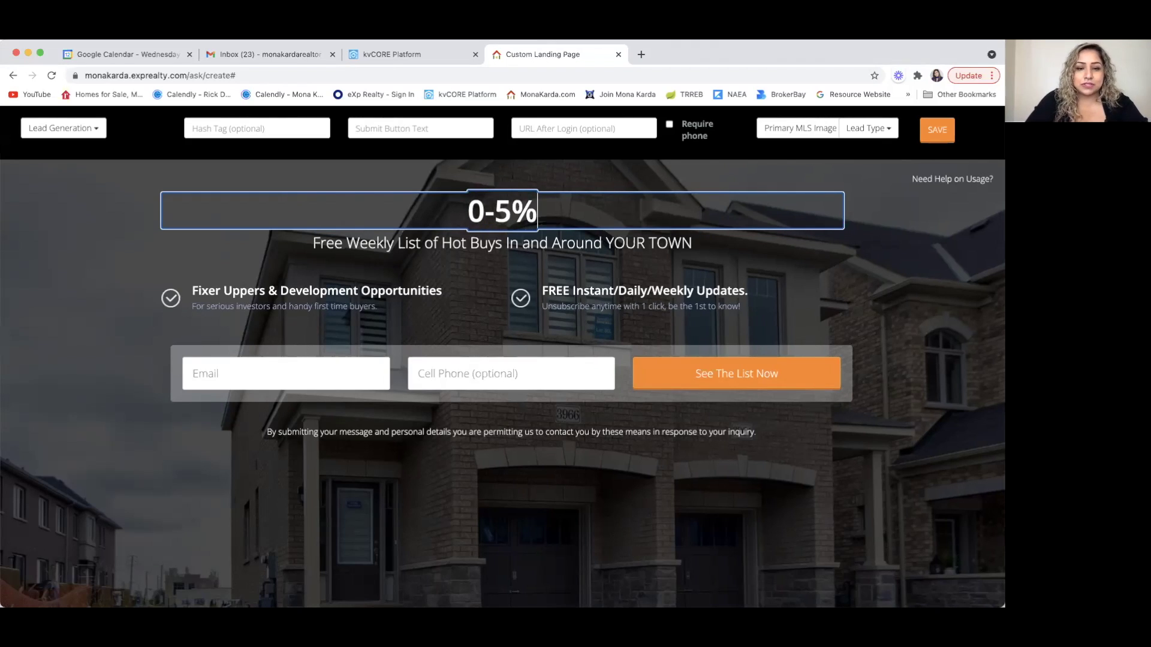
text( down program)
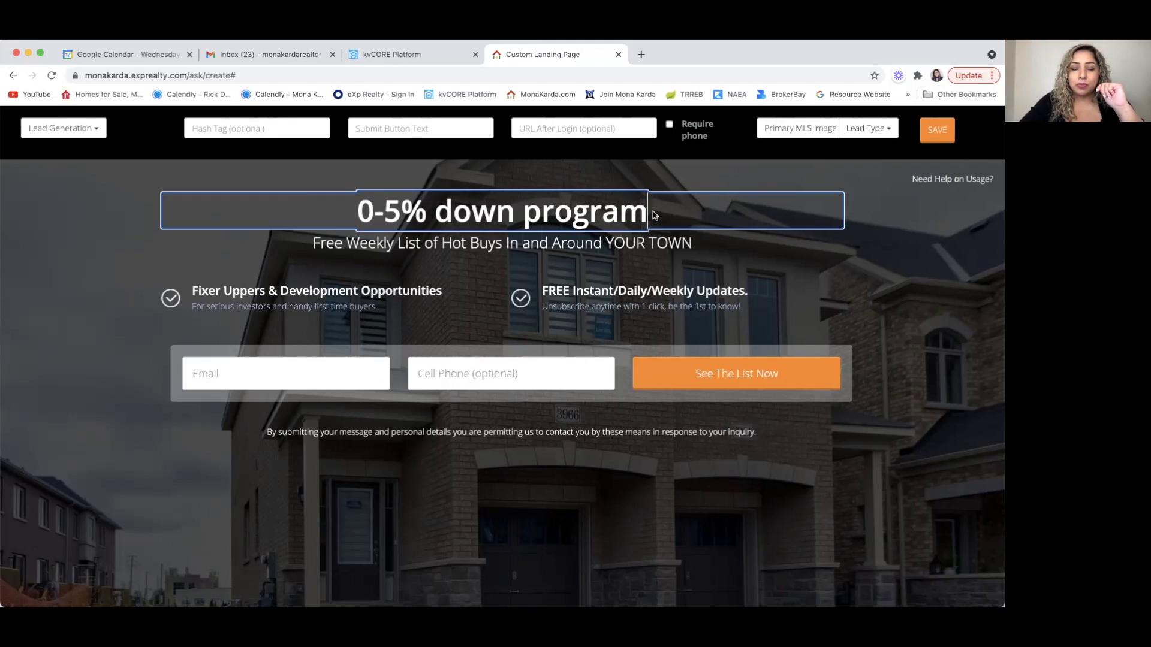
click(453, 209)
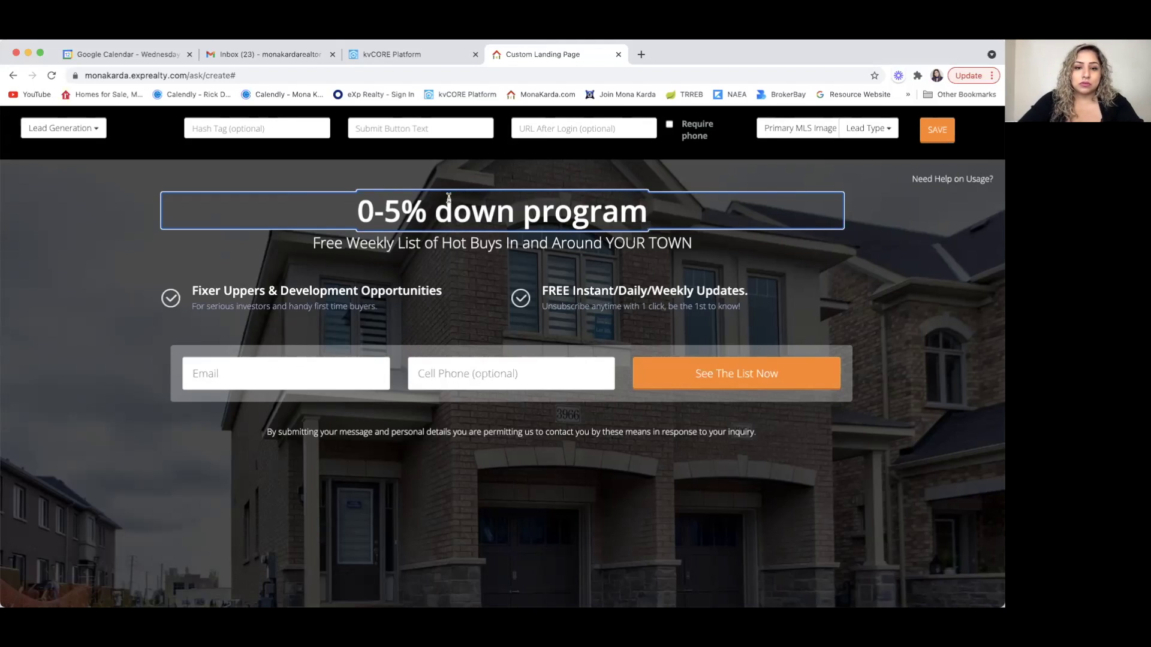
key(BackSpace)
text(D)
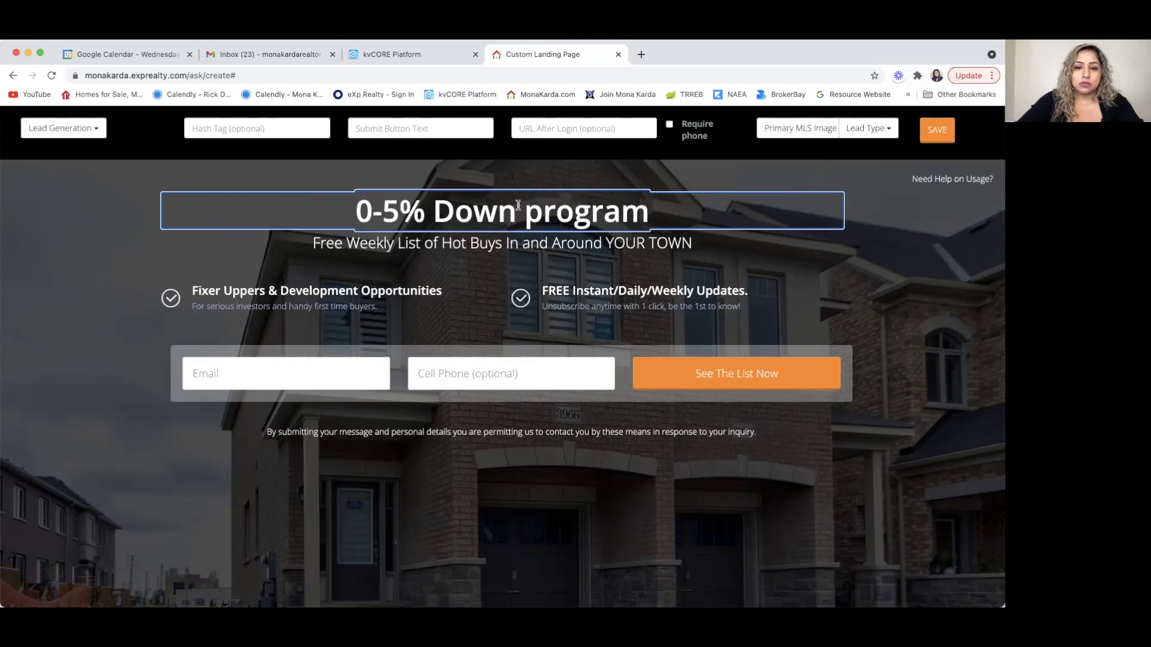
- Capitalise Program and add spaces around the hyphen so it reads '0 - 5% Down Program'
click(543, 211)
key(BackSpace)
text(p)
key(BackSpace)
text(P)
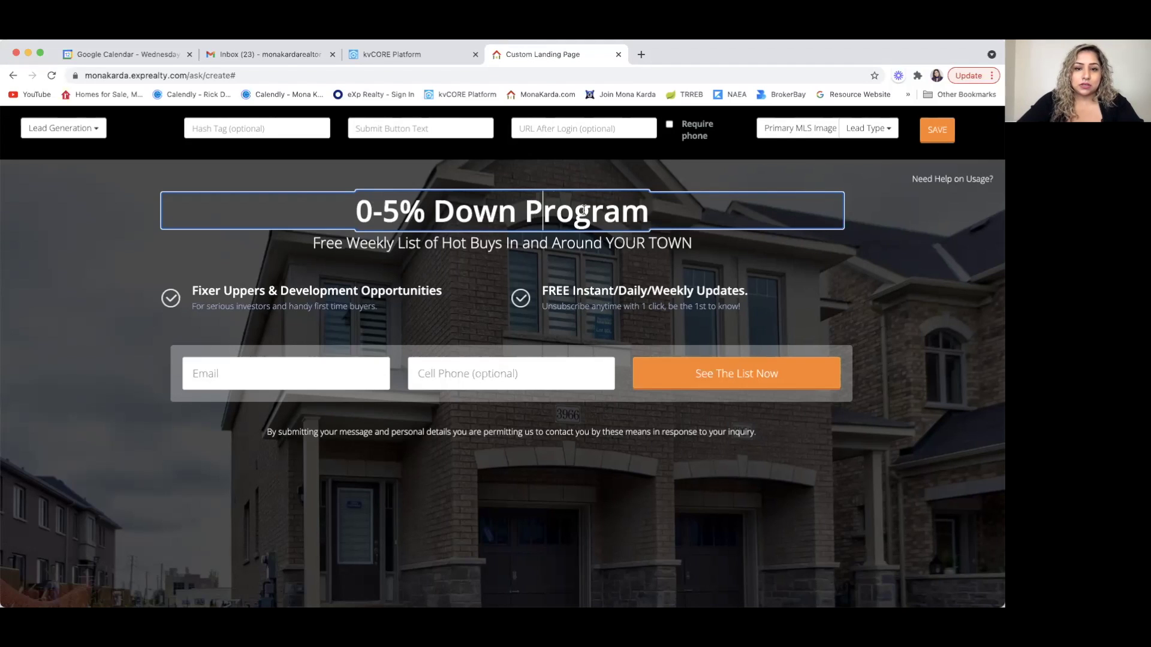
click(367, 213)
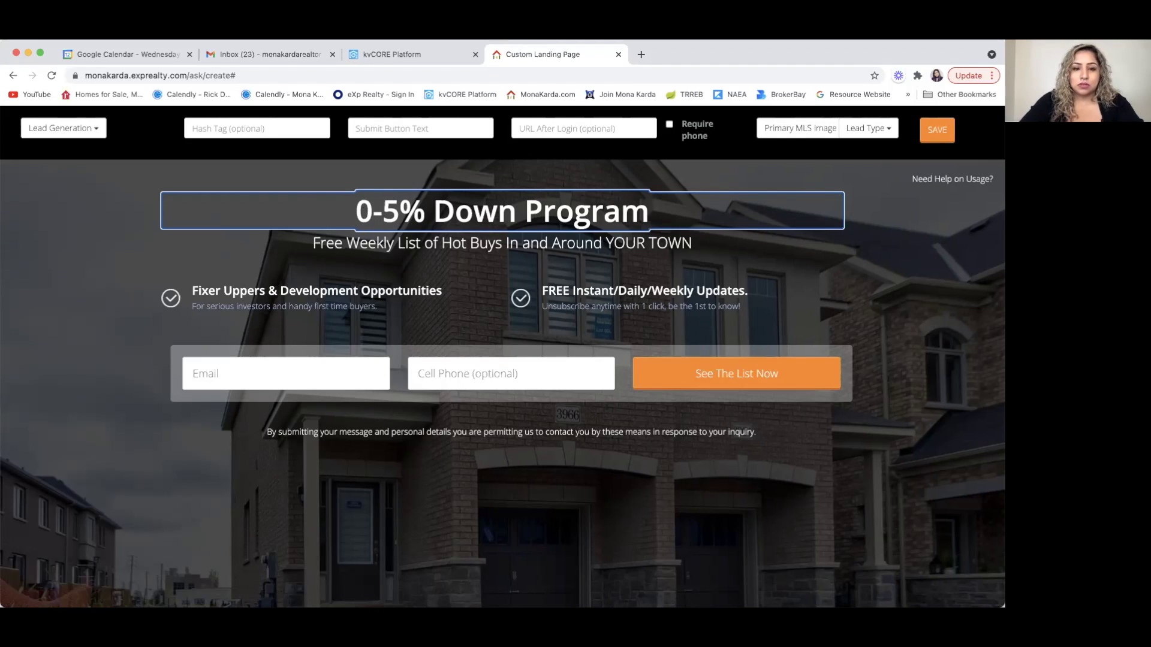
key(Right)
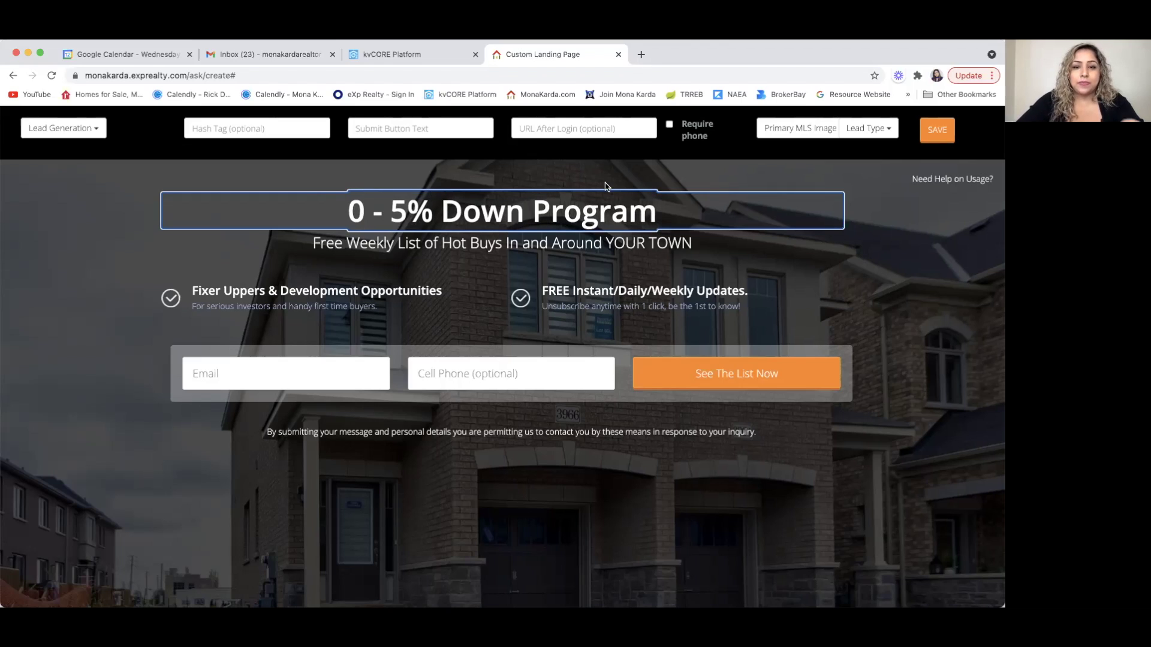
- Preview the Map, Lady, Kitchen, Villa, Farmhouse and Kitchen 2 background images
click(809, 128)
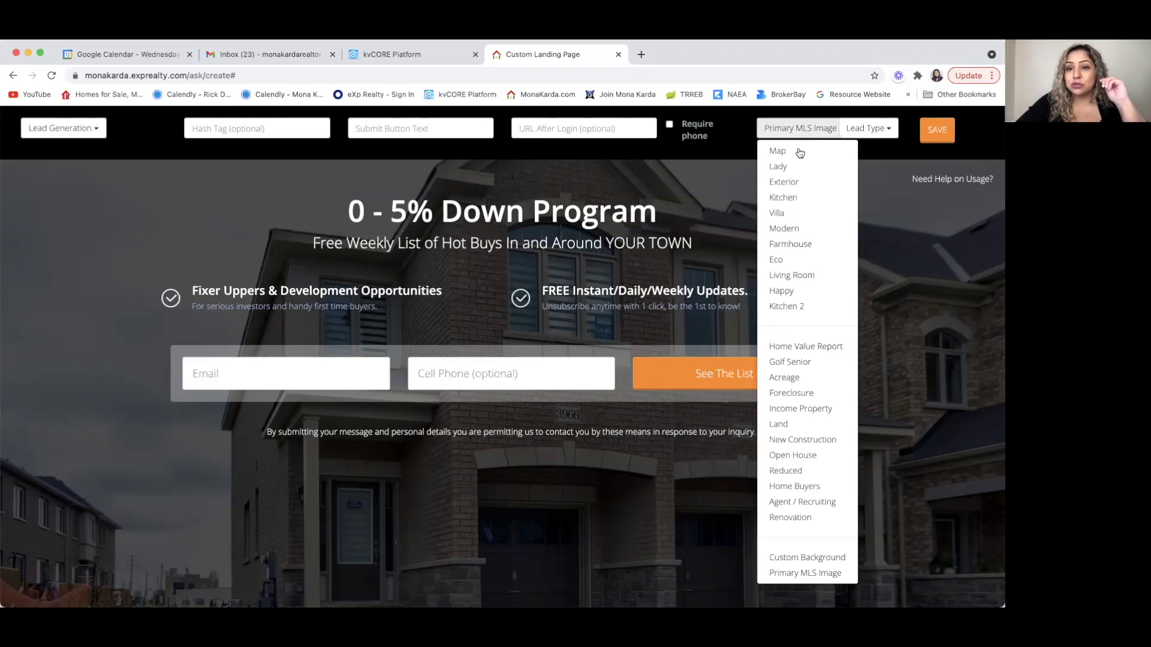
click(797, 151)
click(786, 131)
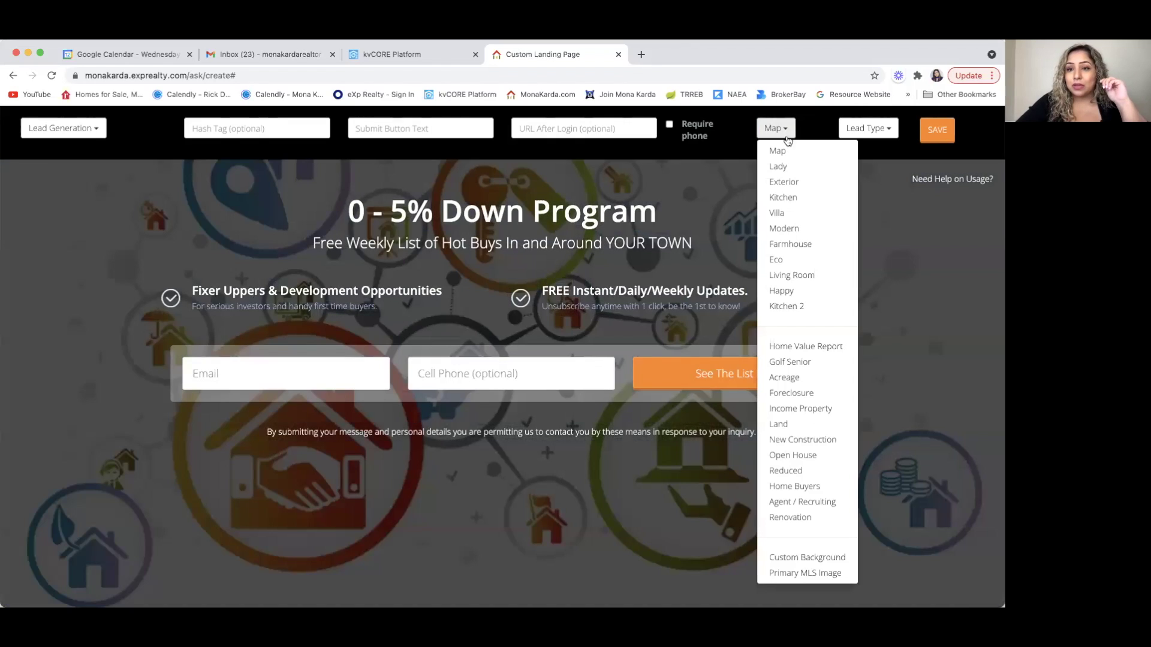
click(782, 166)
click(791, 130)
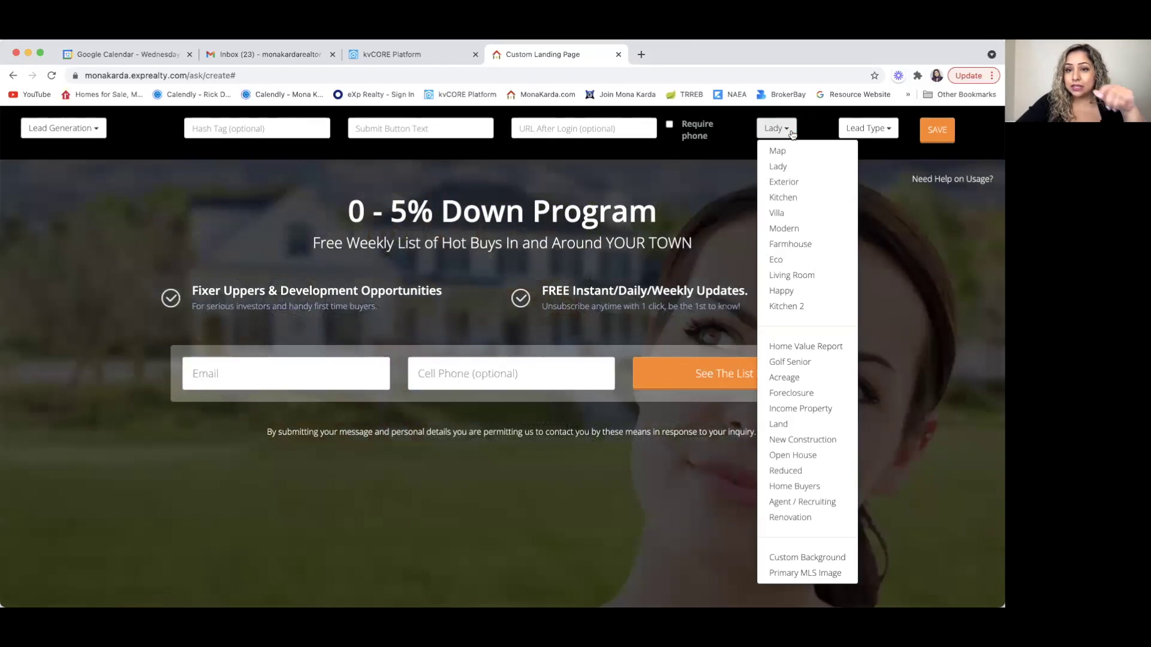
click(795, 199)
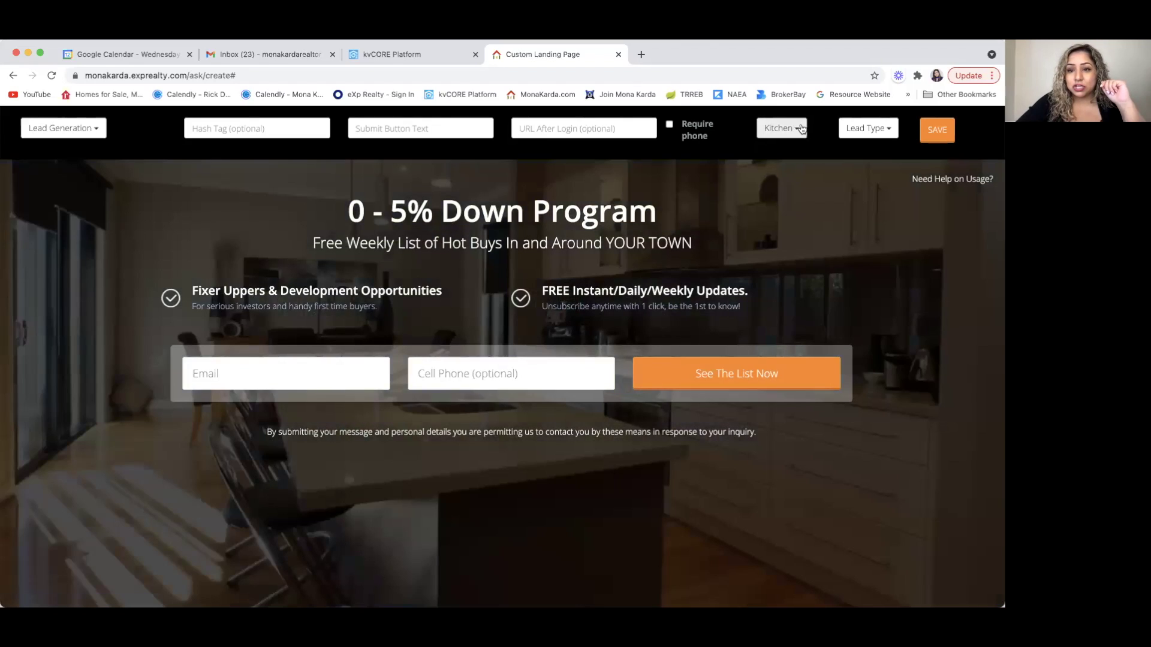
click(801, 128)
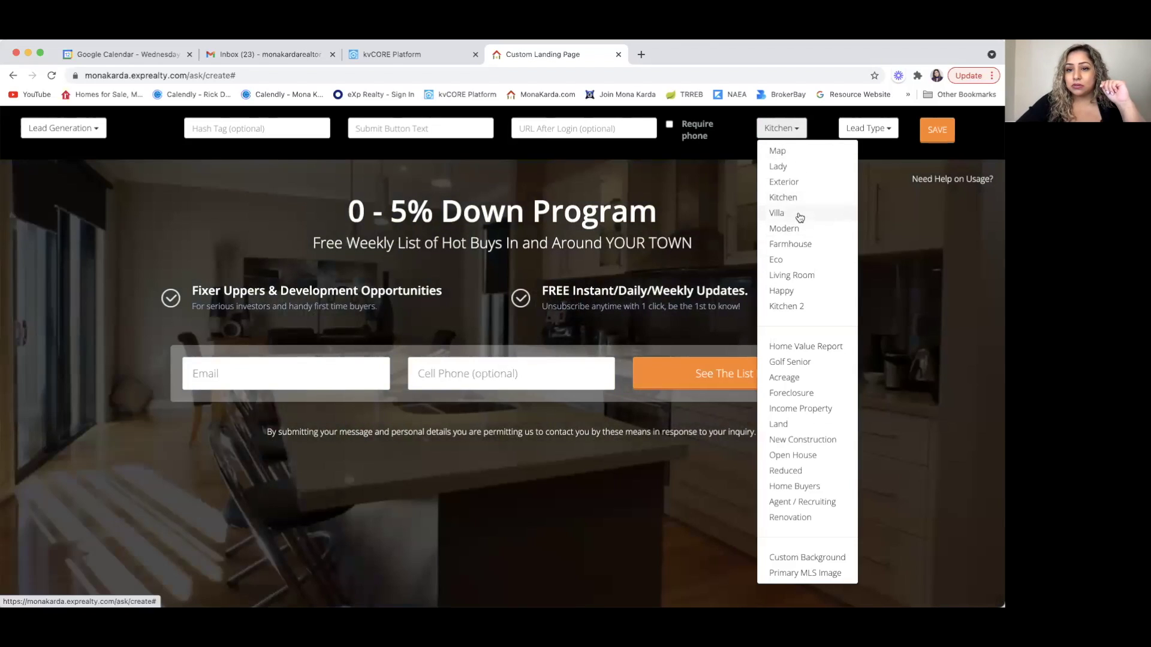
click(798, 213)
click(791, 130)
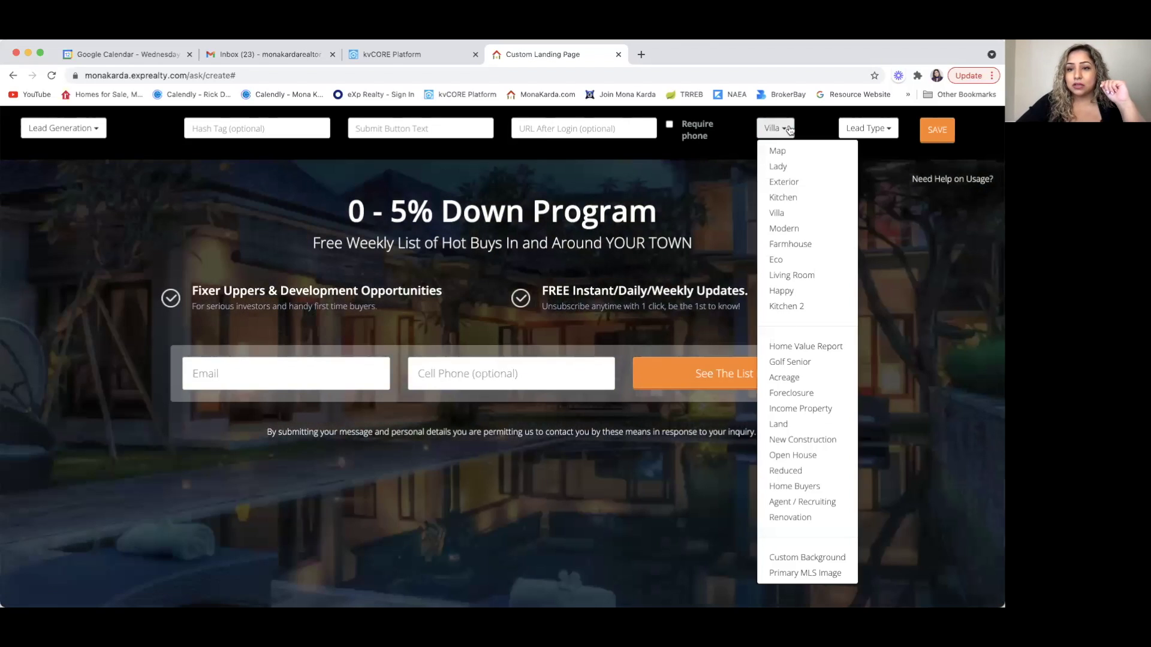
click(795, 242)
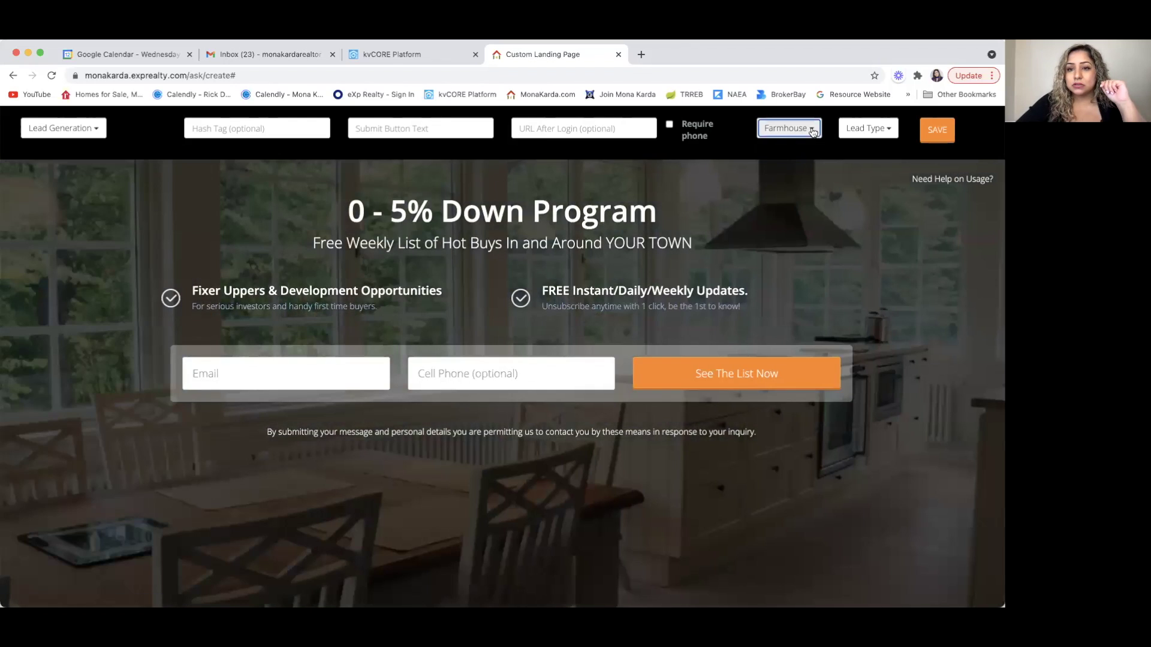
click(812, 131)
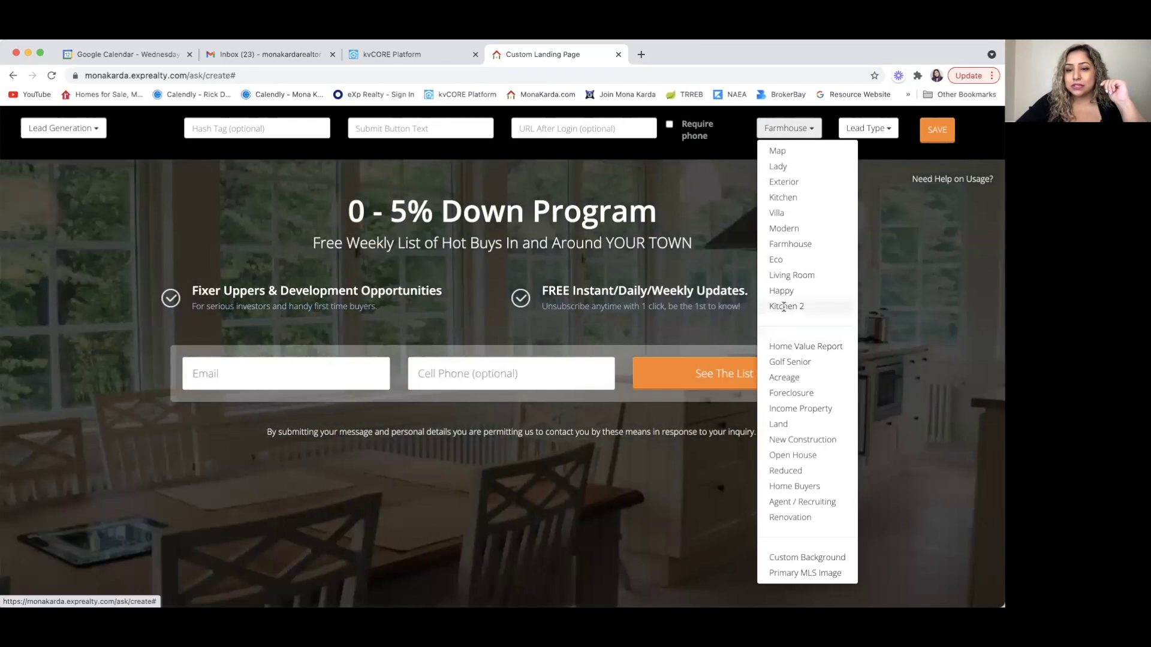
click(785, 307)
- Preview Home Value Report, Golf Senior, Foreclosure and Income Property, then choose Home Buyers
click(807, 130)
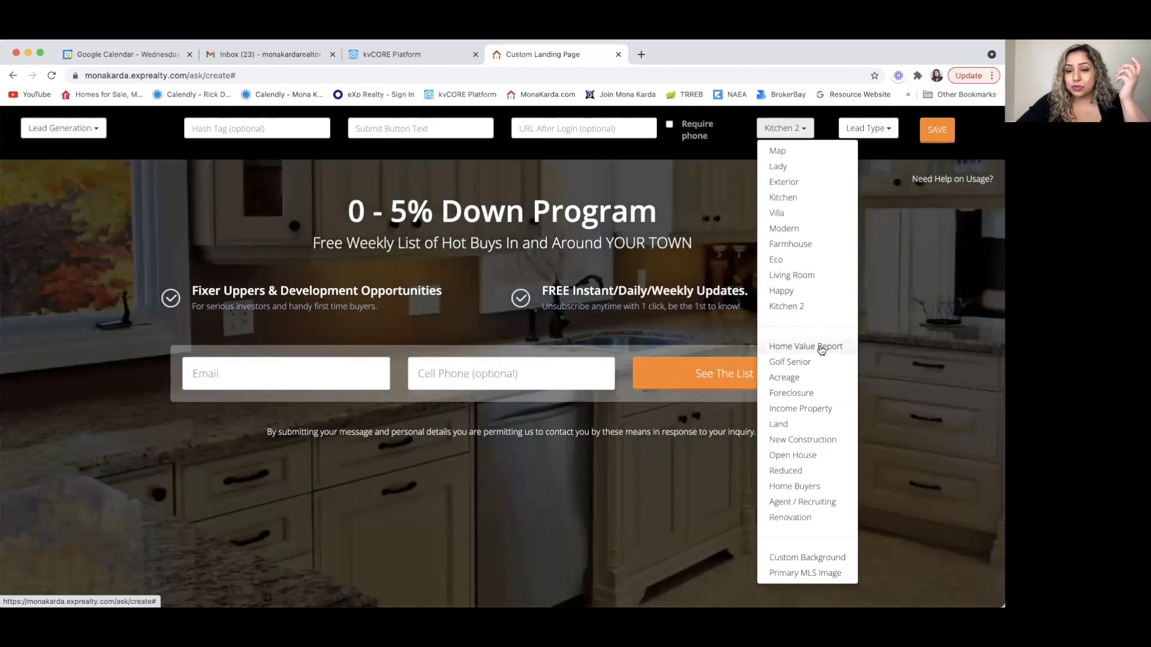
click(821, 350)
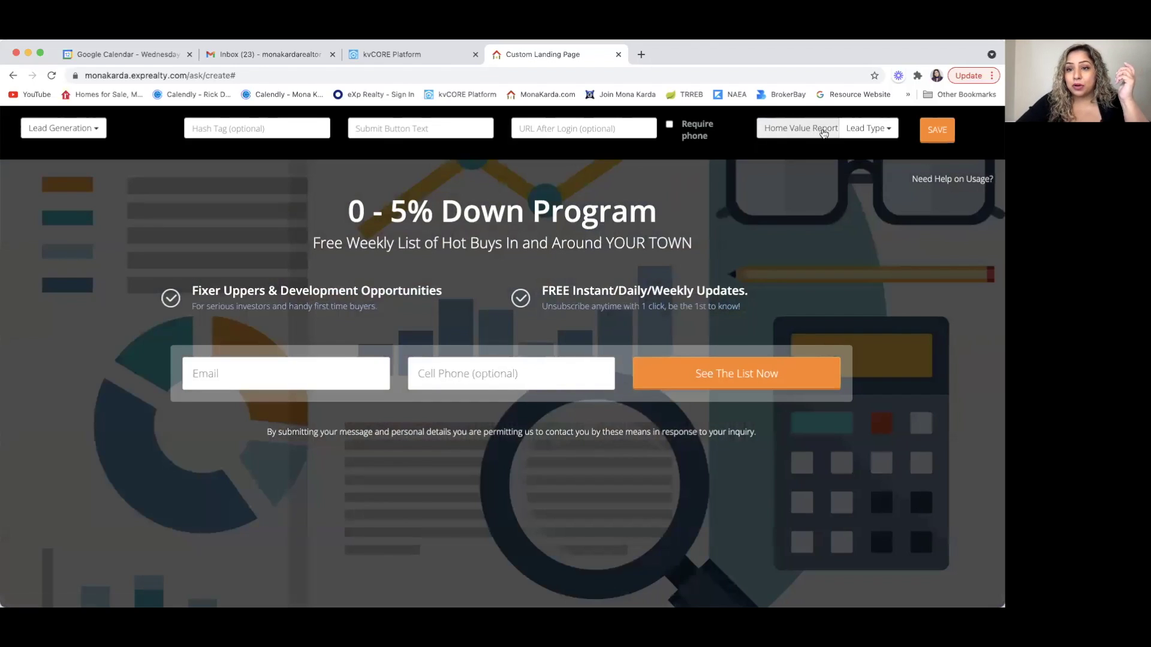
click(824, 133)
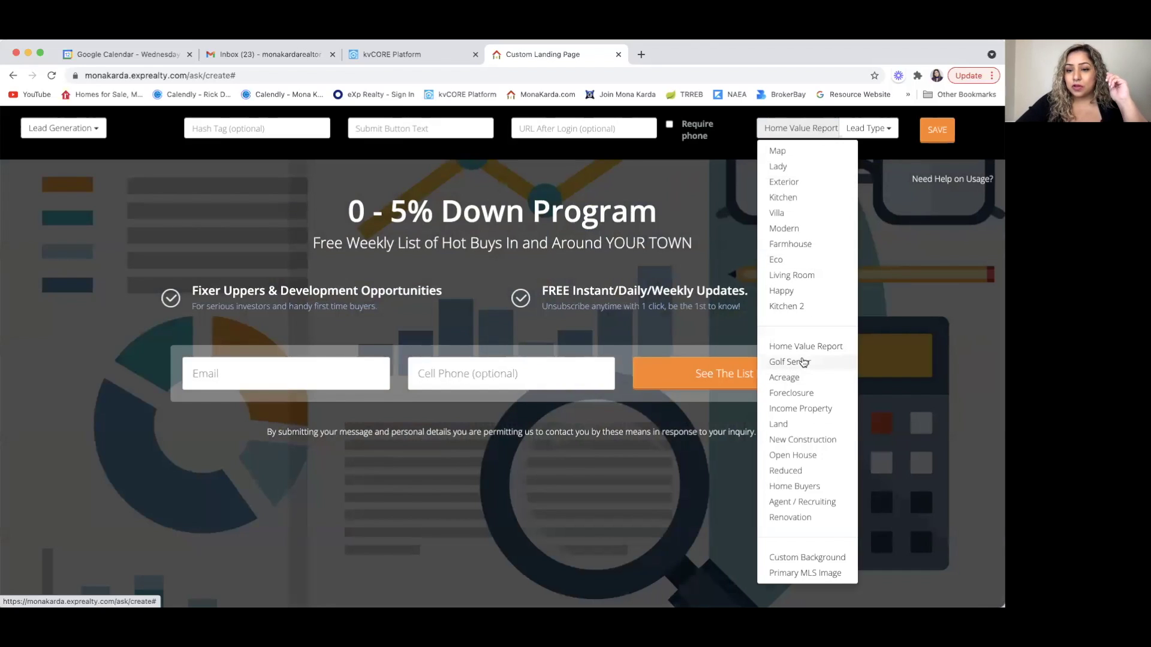
click(804, 362)
click(789, 129)
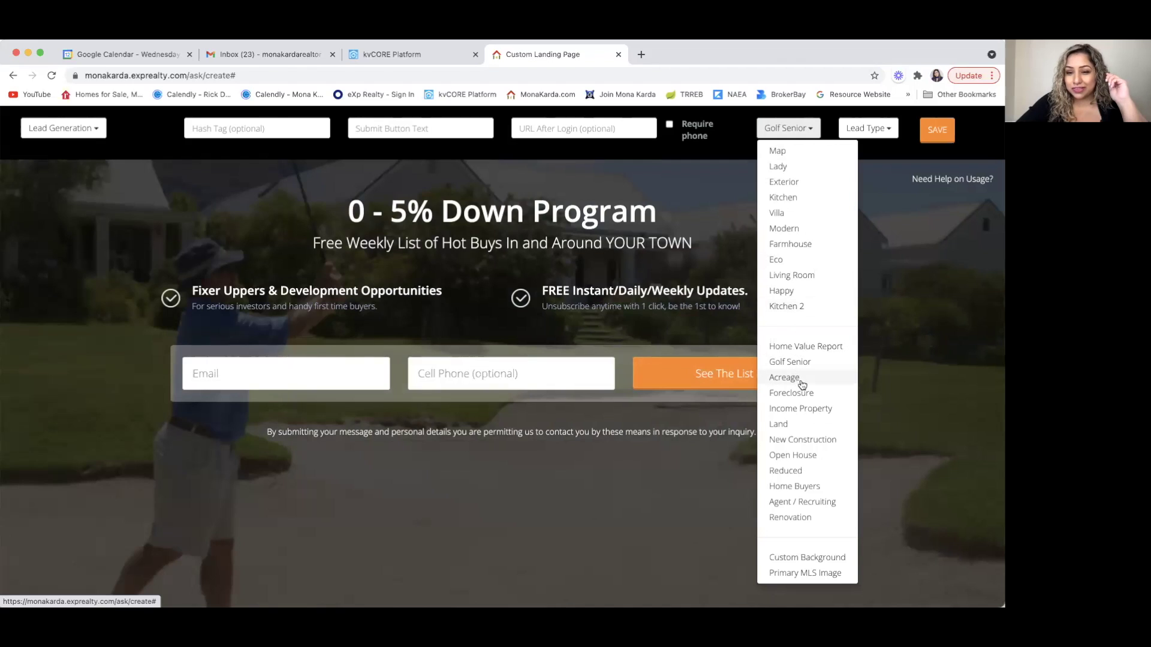
click(791, 393)
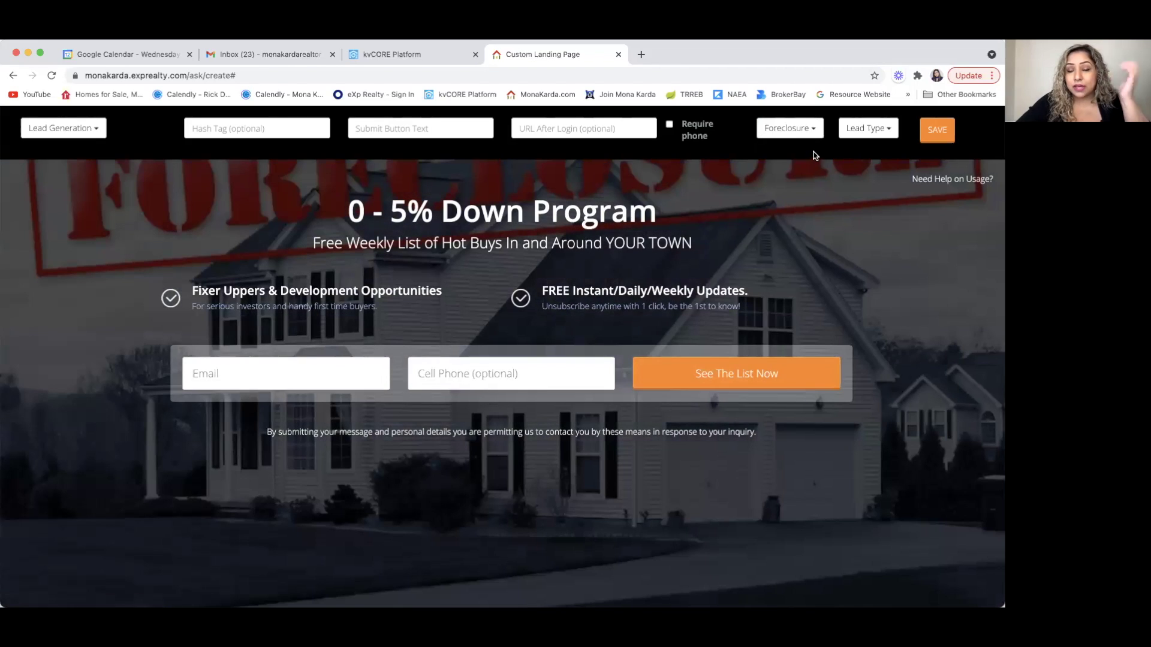
click(815, 129)
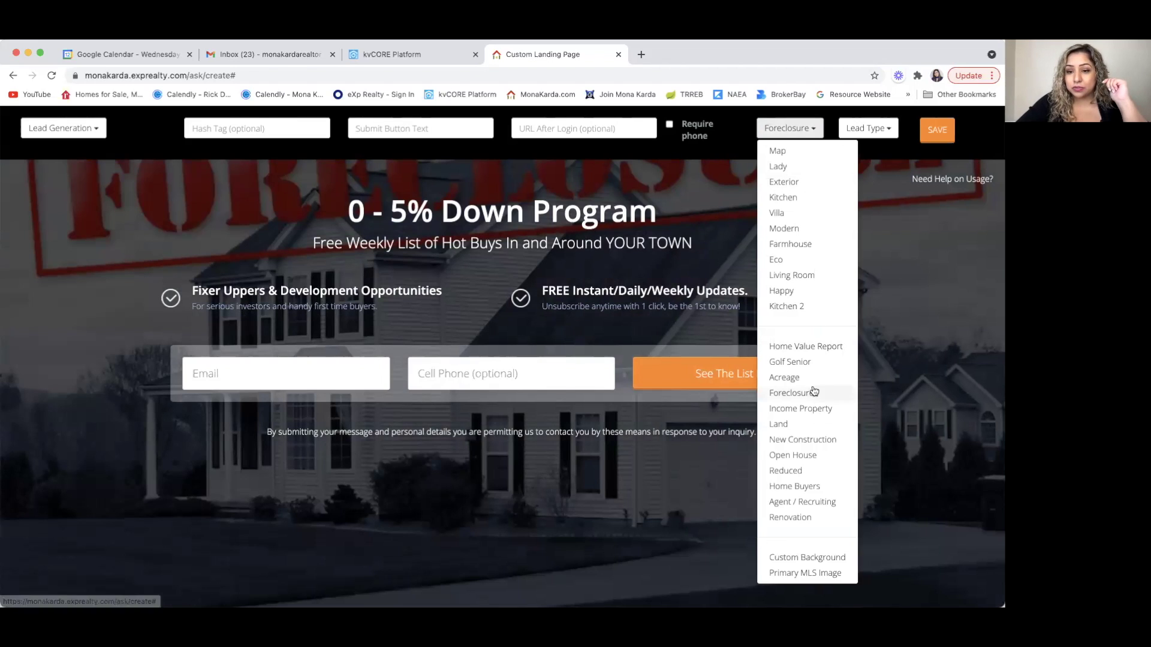
click(816, 409)
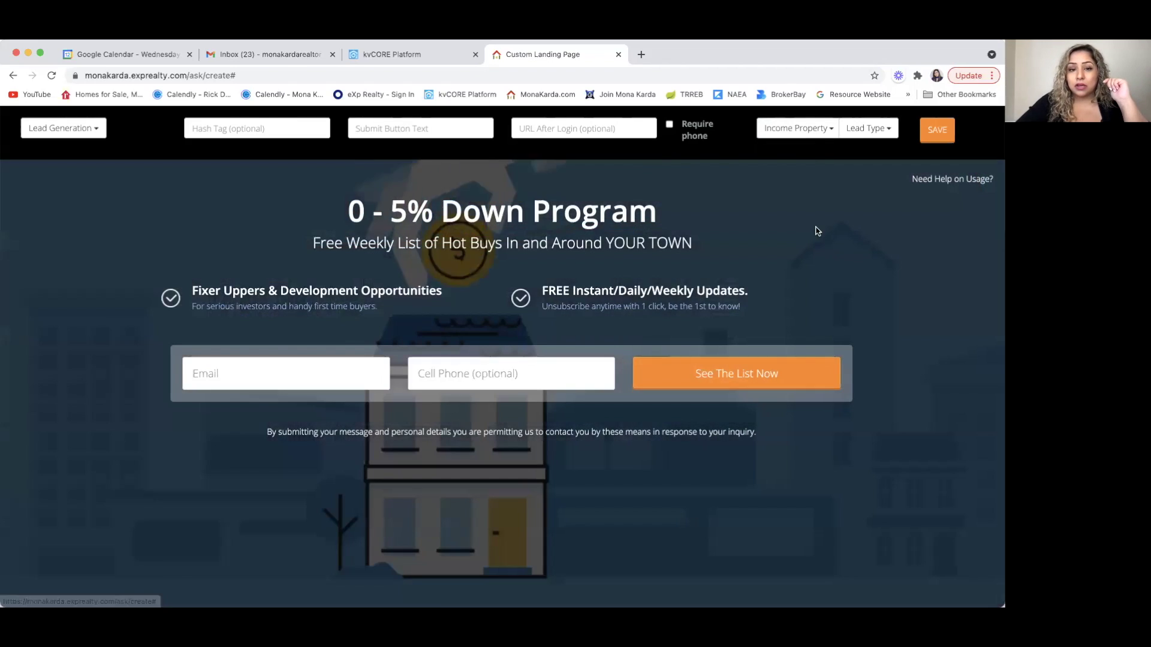
click(816, 128)
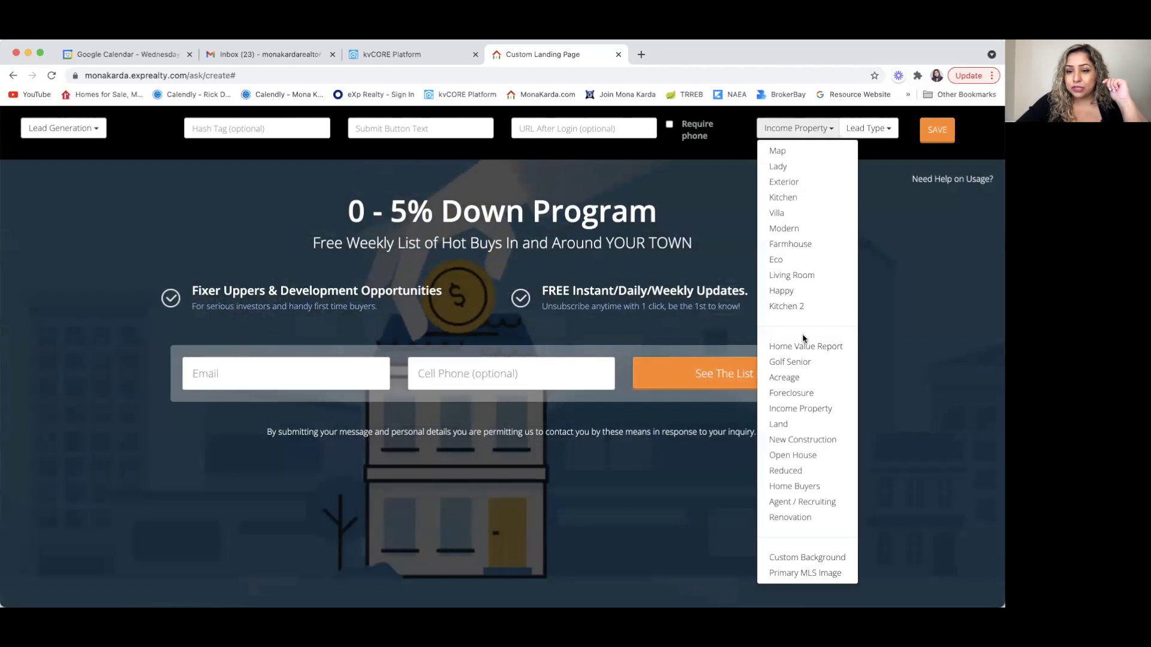
click(792, 486)
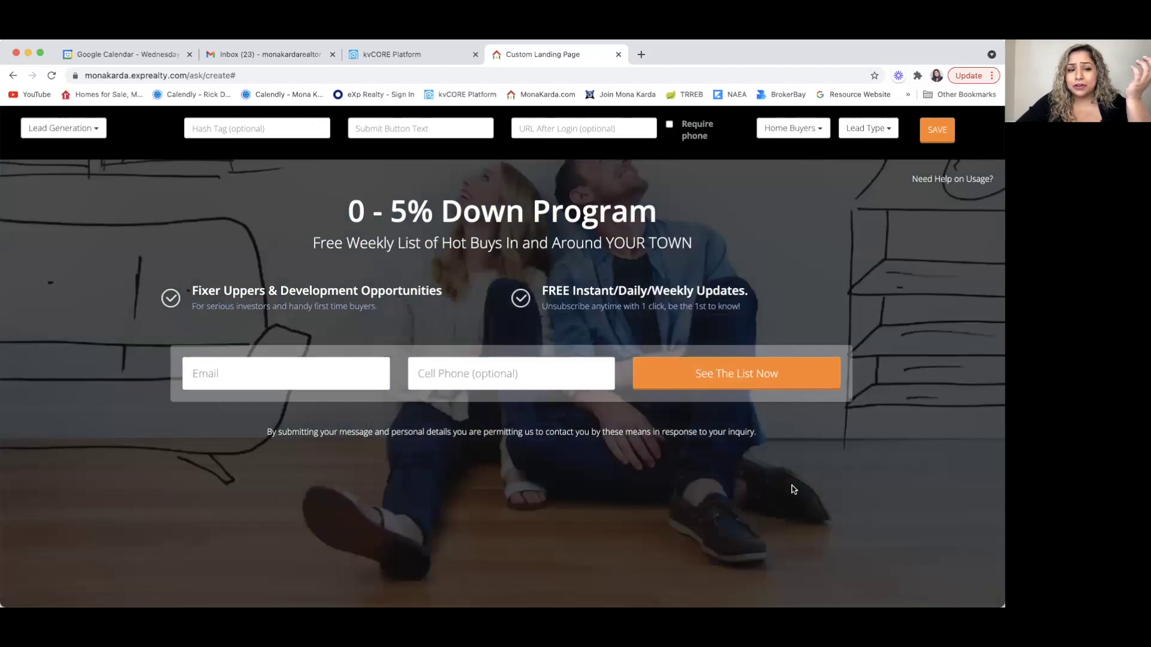
- Change the headline to 'First Time Home Buyers'
click(642, 208)
drag(661, 211, 353, 198)
text(Fir)
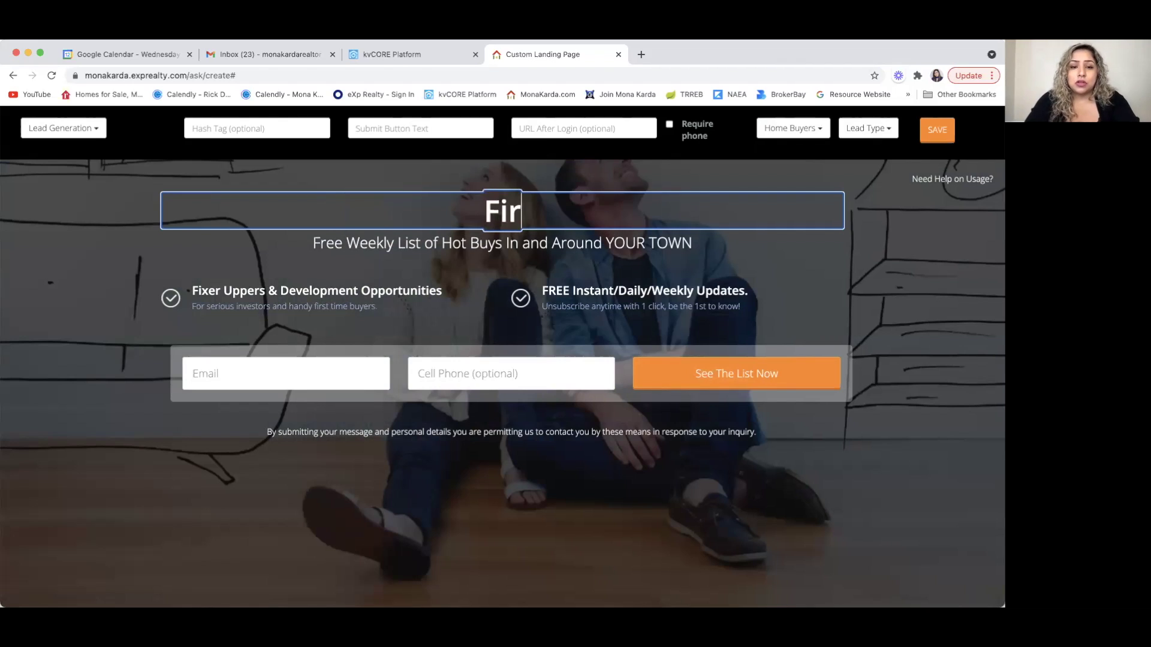
text(st Time Home Buyers)
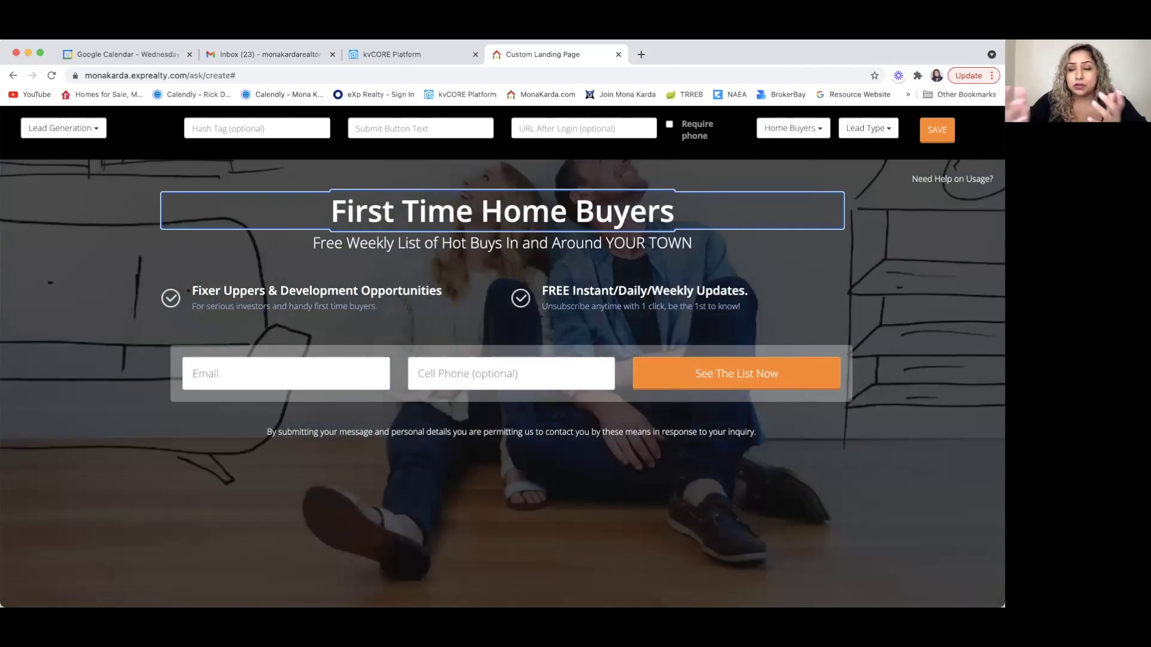
- Delete the Fixer Uppers and FREE Instant/Daily/Weekly Updates feature items
click(327, 290)
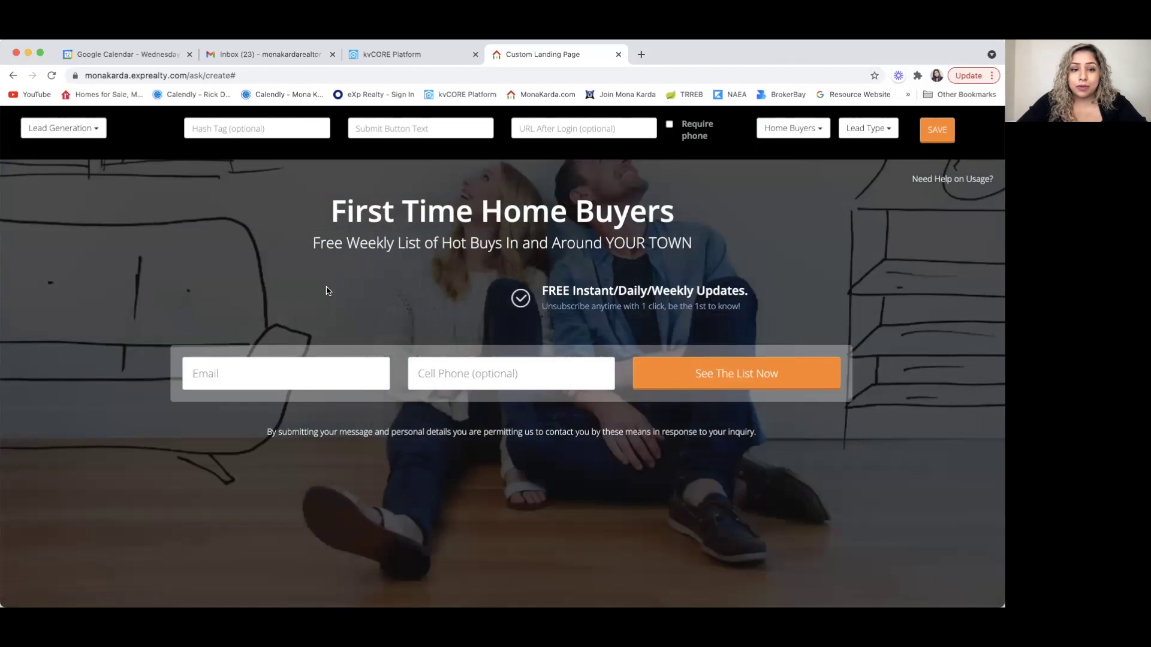
click(669, 289)
click(508, 243)
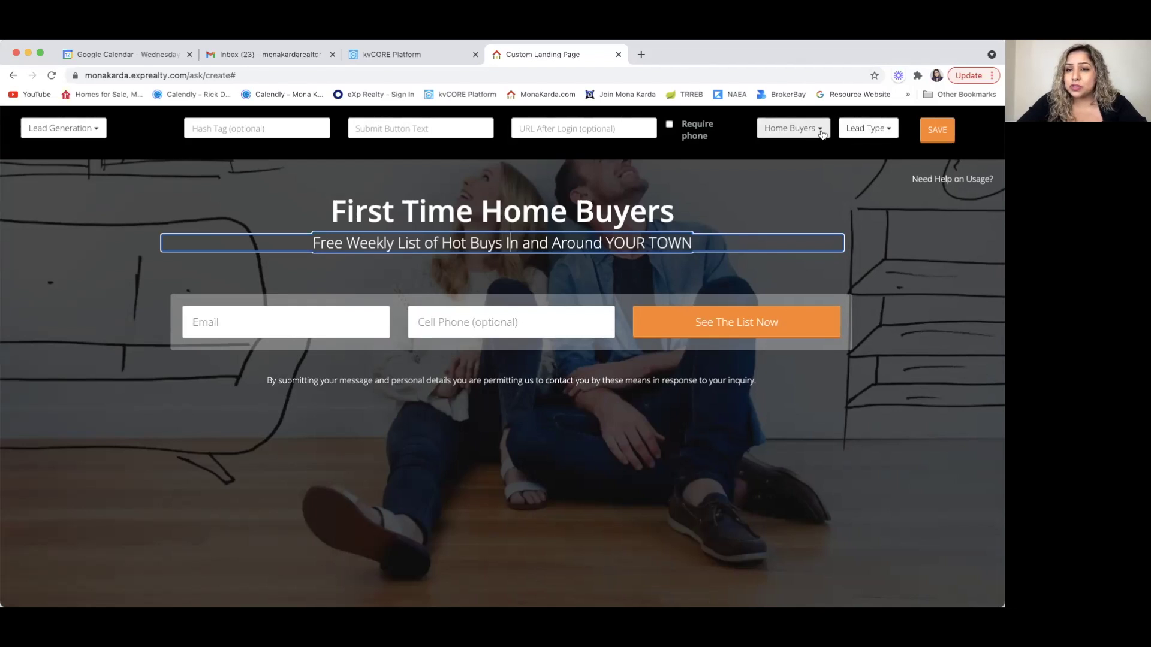
- Try the Agent / Recruiting background, then switch the background to Renovation
click(815, 130)
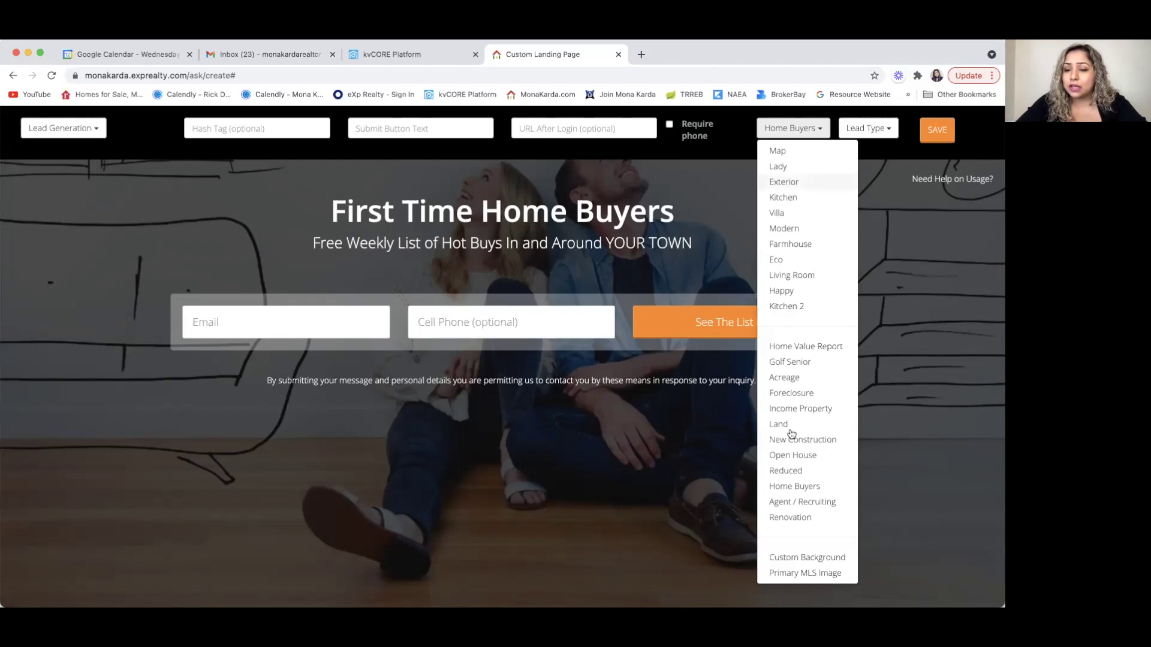
click(795, 502)
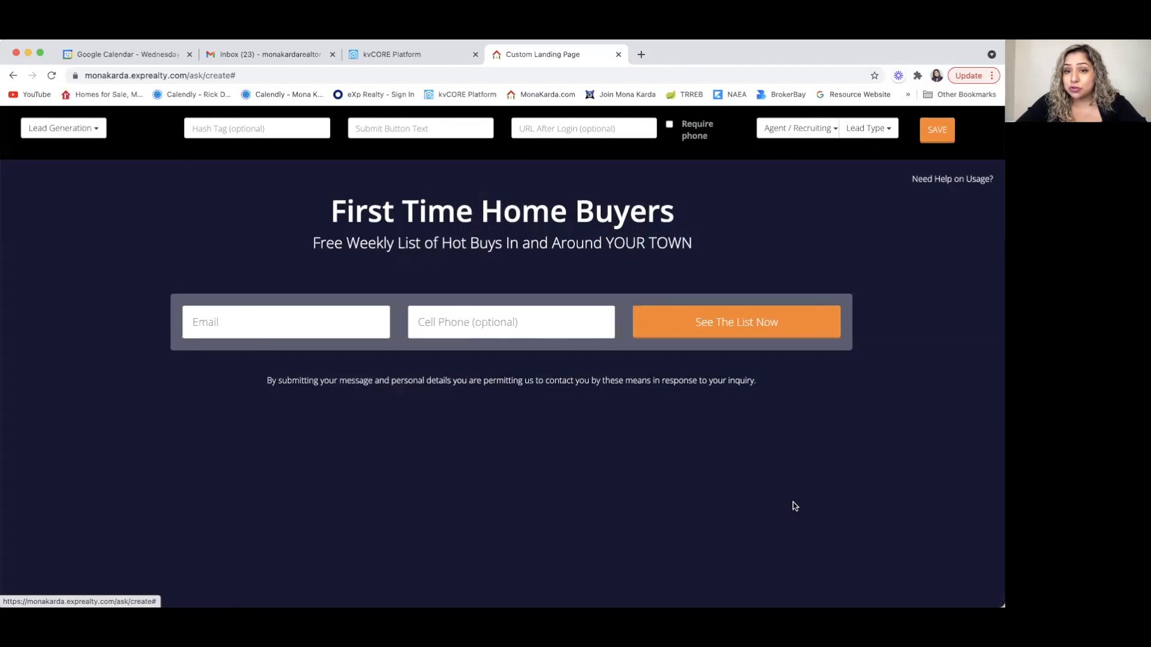
click(836, 129)
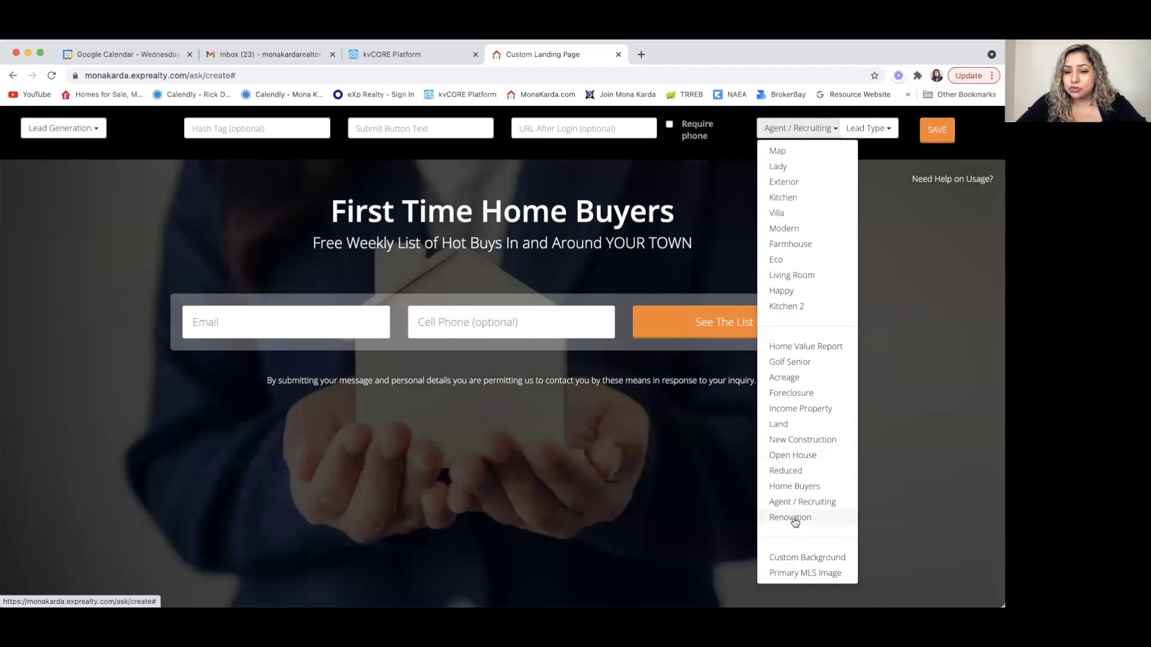
click(791, 517)
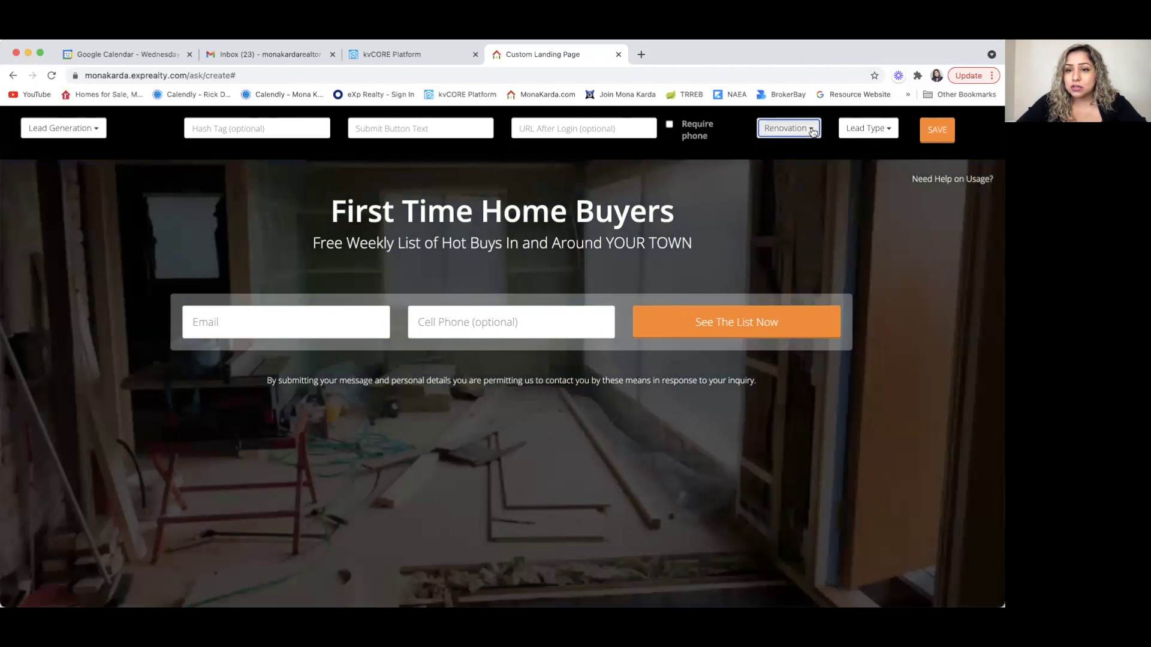
click(810, 130)
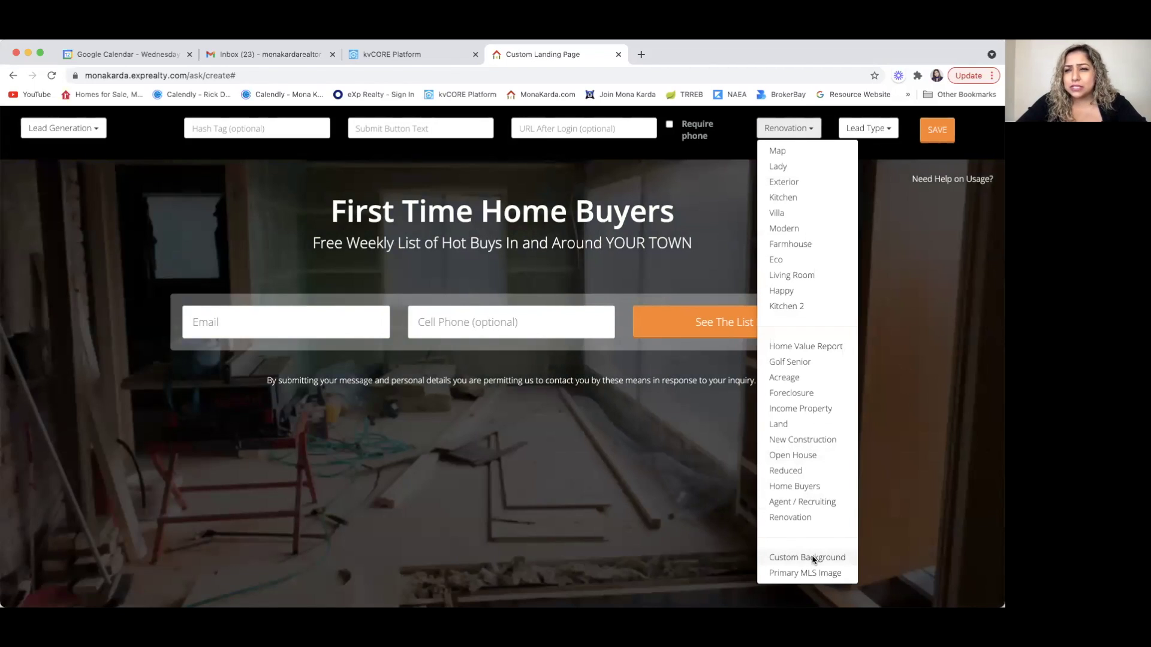
- Search Google for 'first time home buyers' in a new tab
click(639, 54)
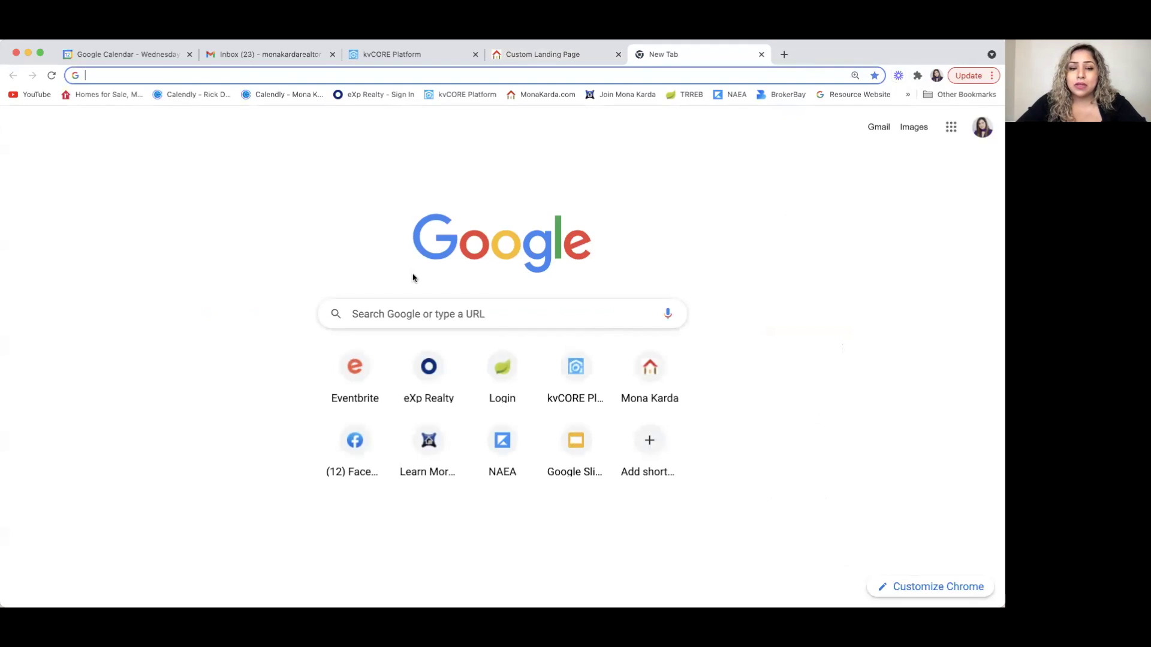
click(404, 307)
text(fir)
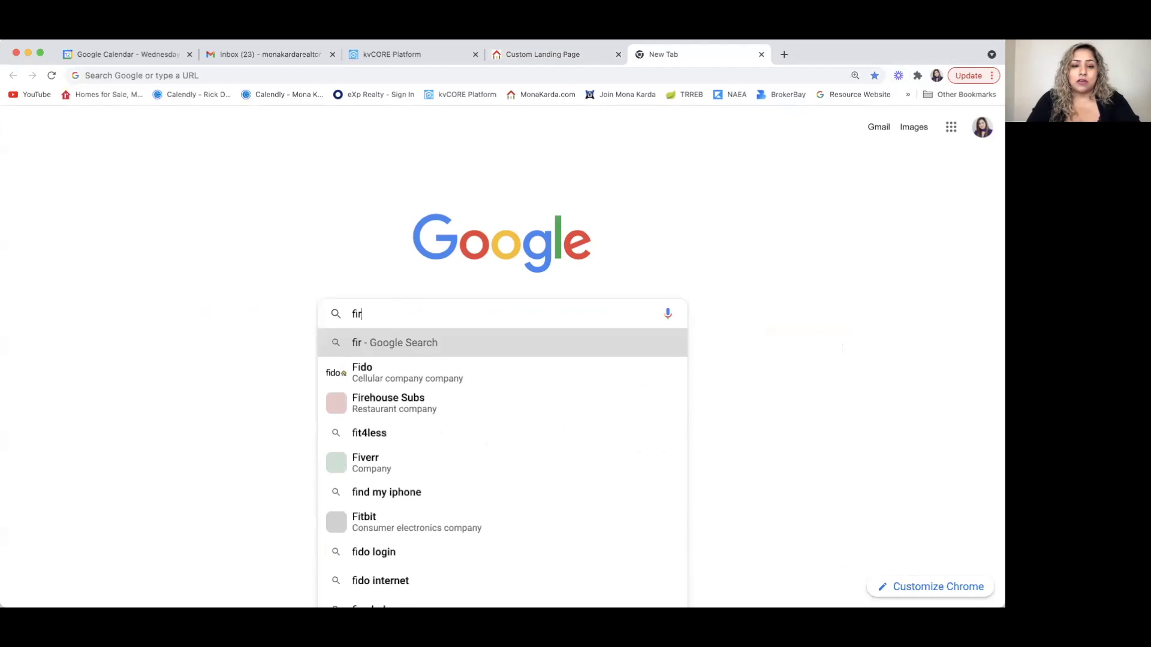
text(st time home buyer)
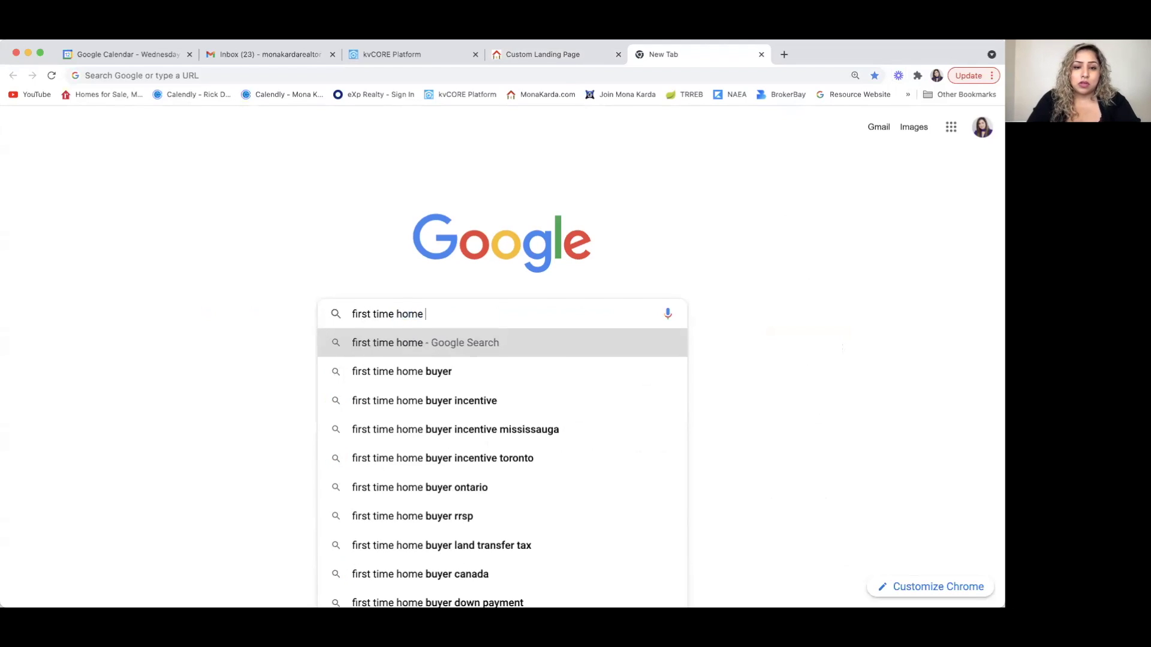
key(BackSpace)
key(BackSpace)
key(BackSpace)
text(i)
key(BackSpace)
text(yers)
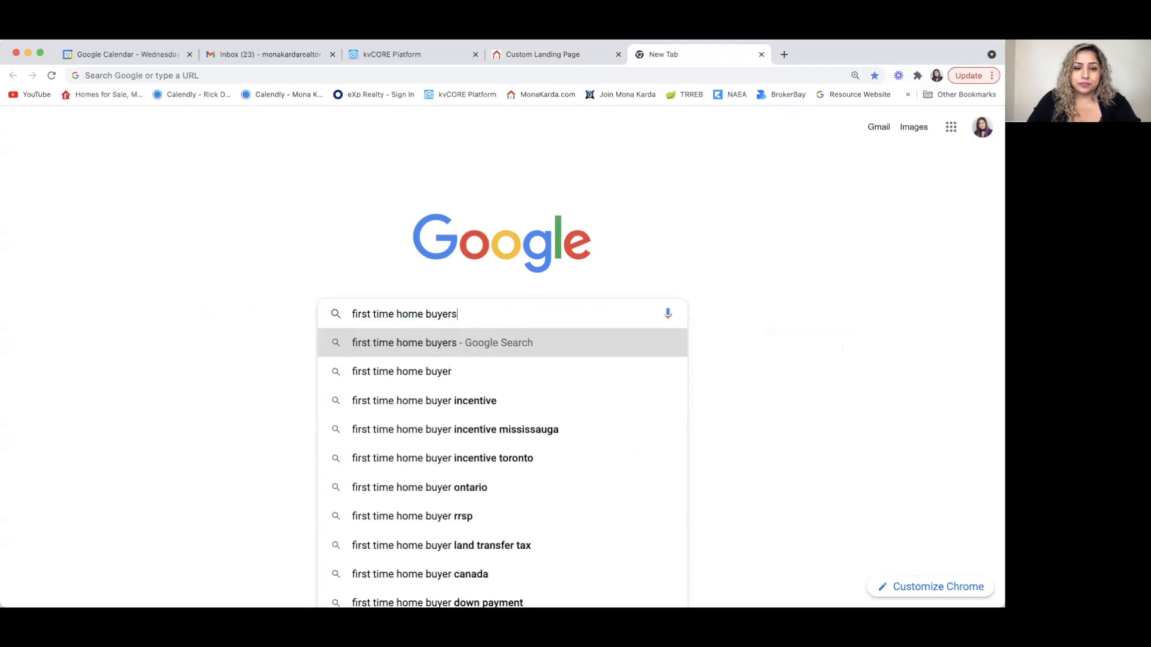
key(Return)
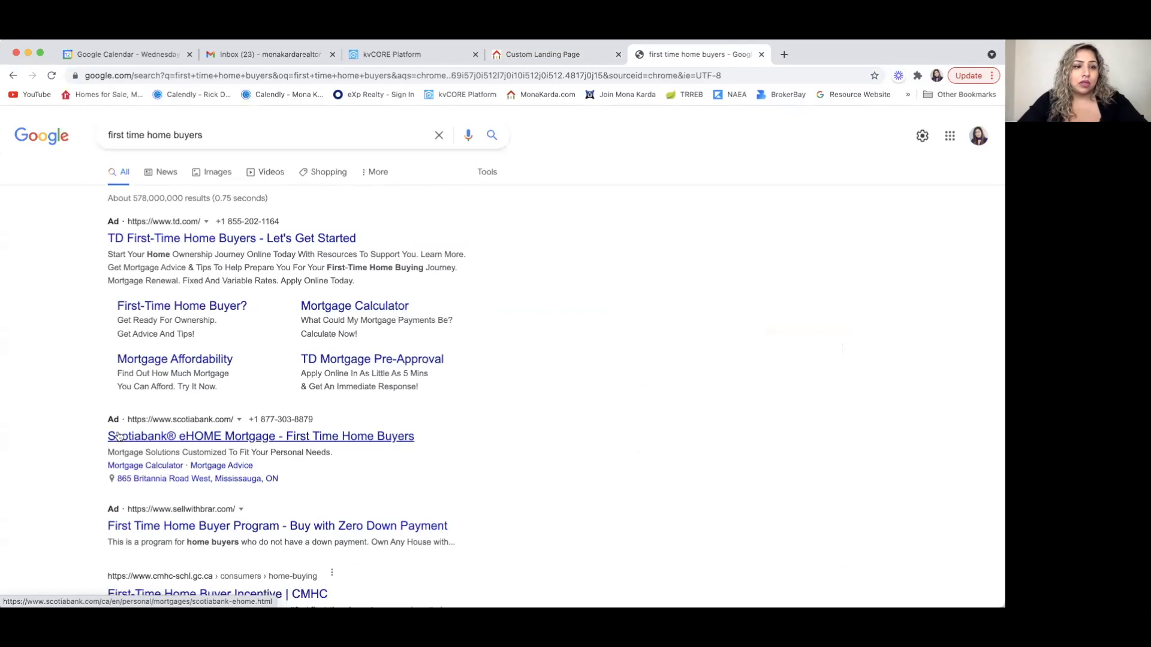
scroll(198, 252, down, 1)
- Open the Ontario couple photo in image results and copy its image address
click(213, 156)
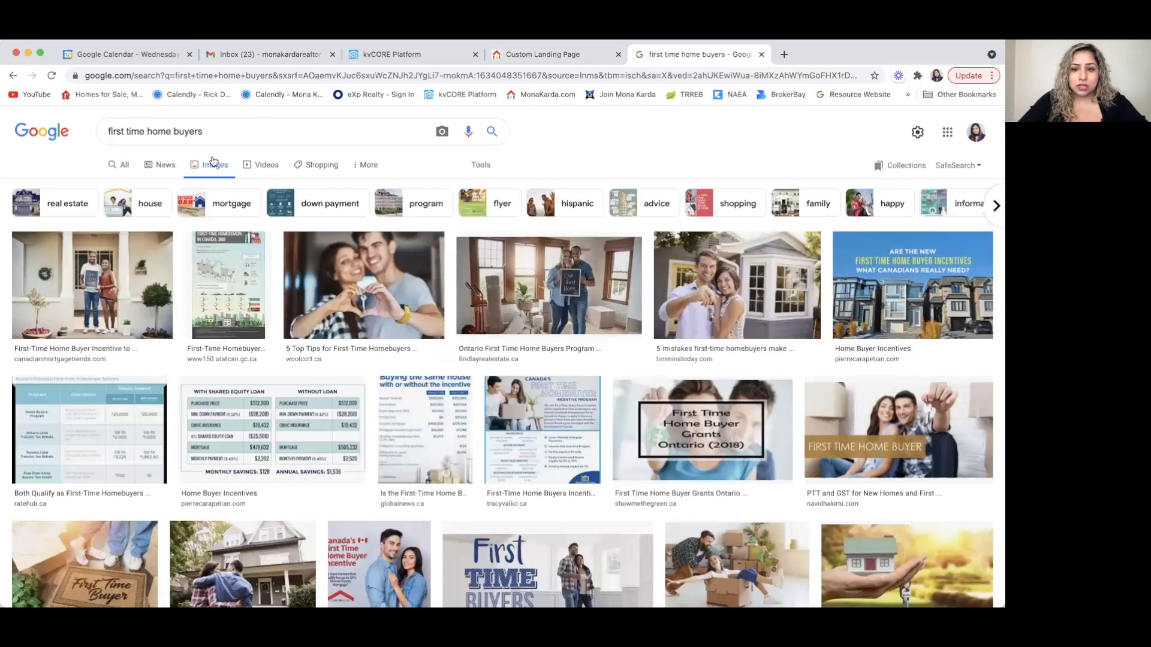
click(547, 283)
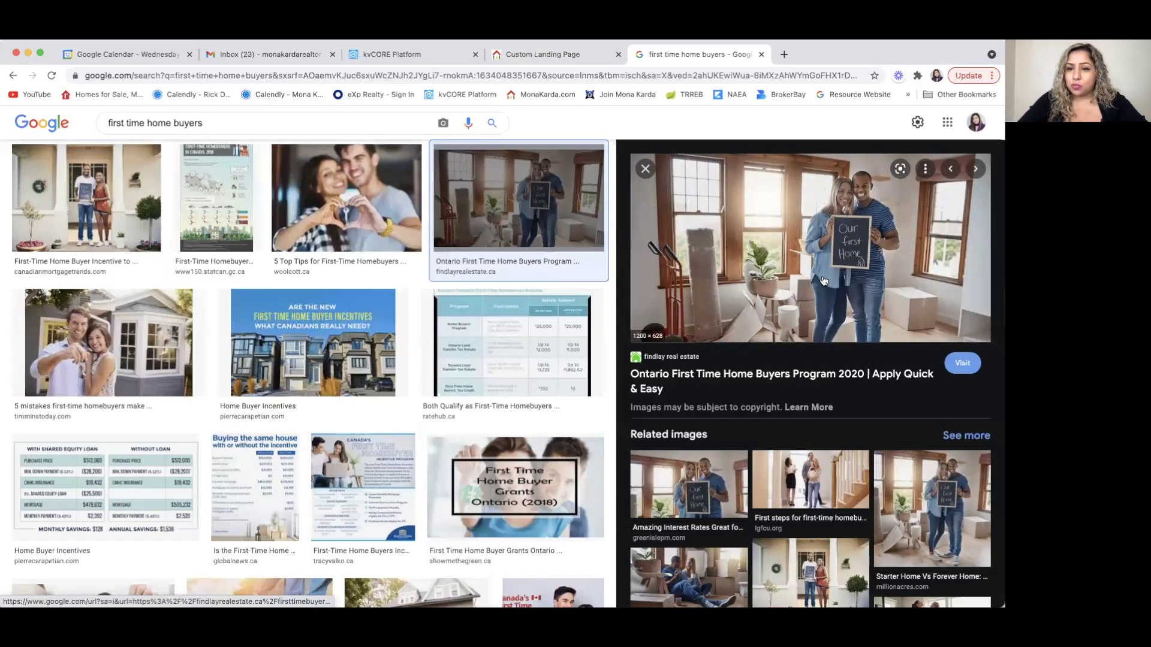
right_click(740, 248)
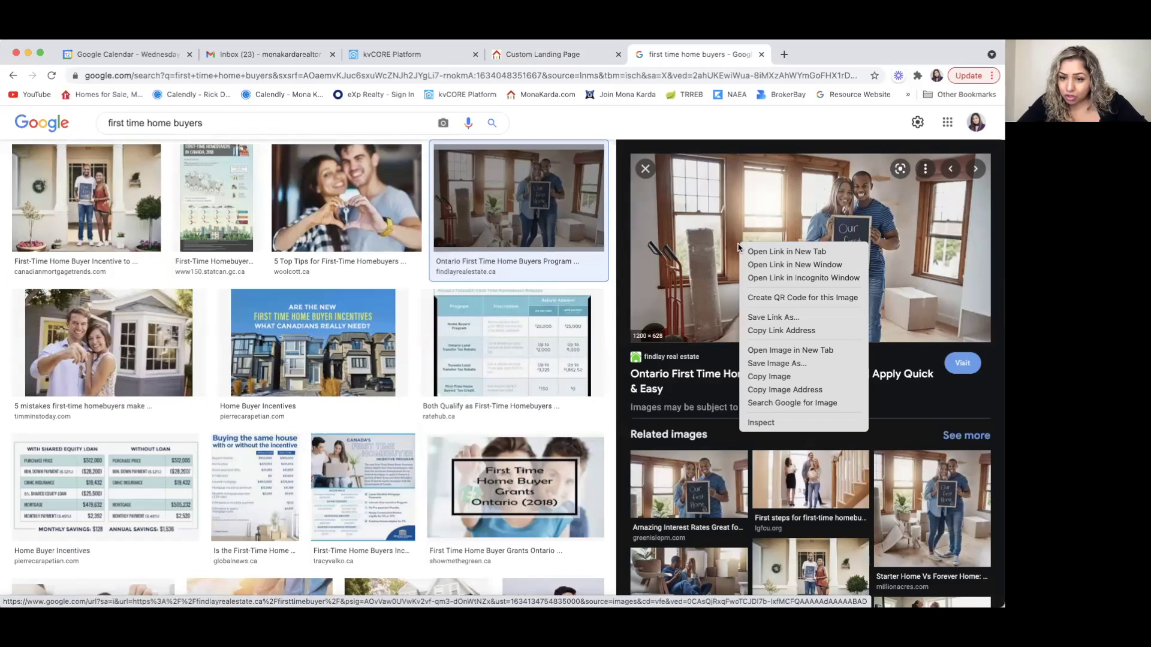
click(758, 391)
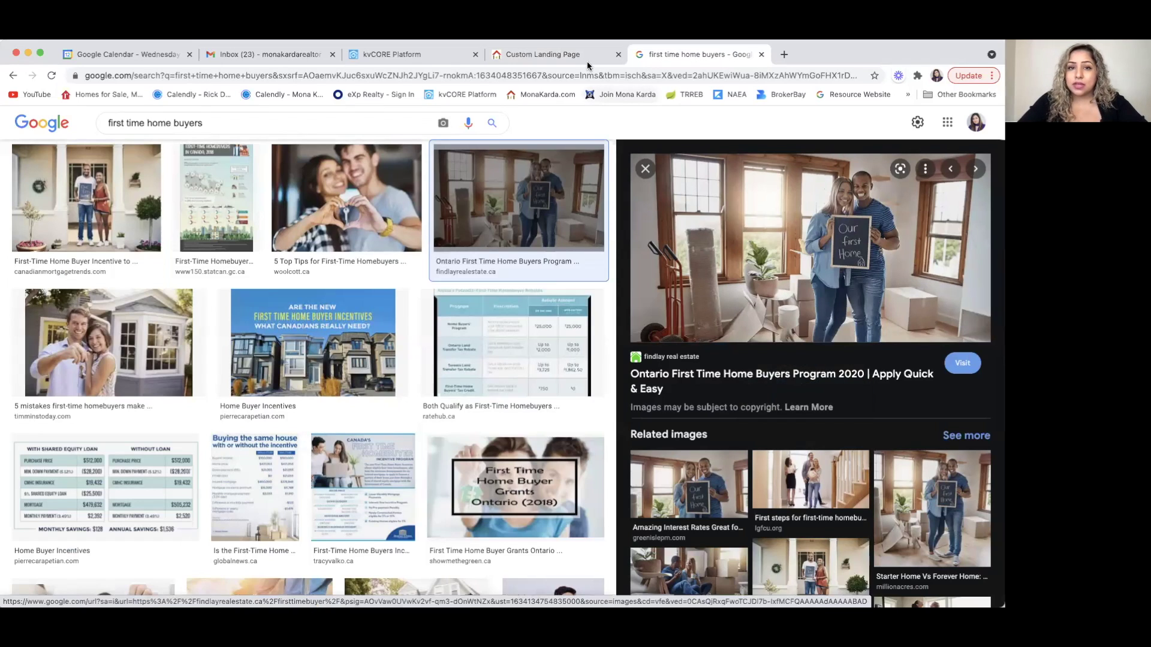
- Set the copied couple photo as Custom Background and make Cell Phone required
click(566, 55)
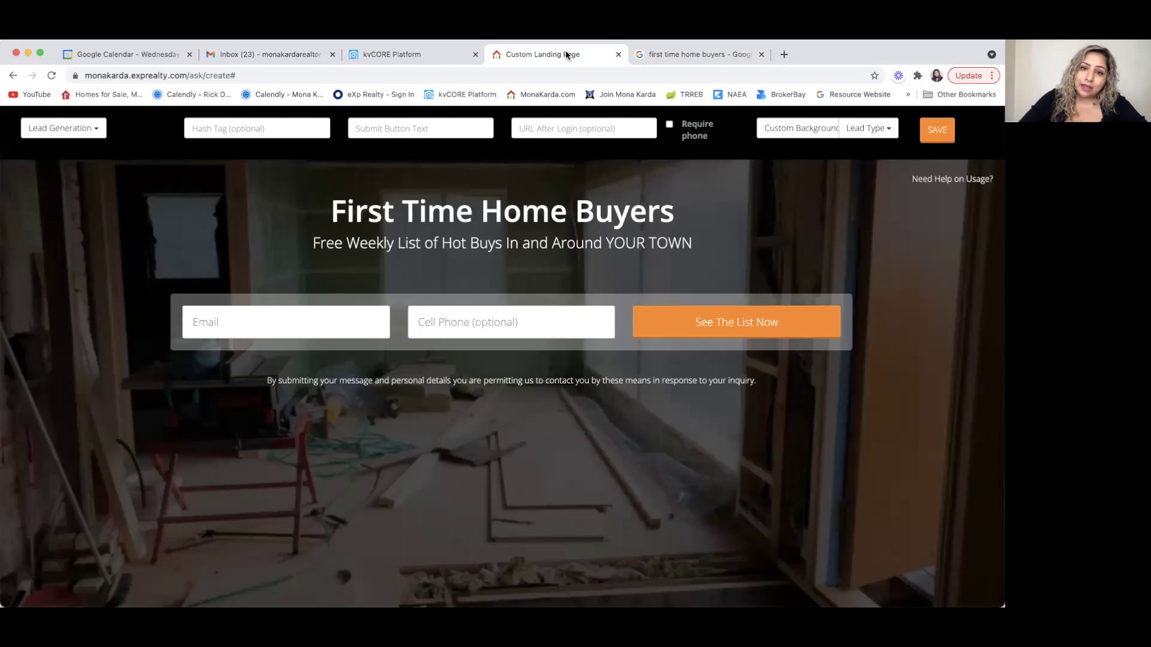
click(789, 129)
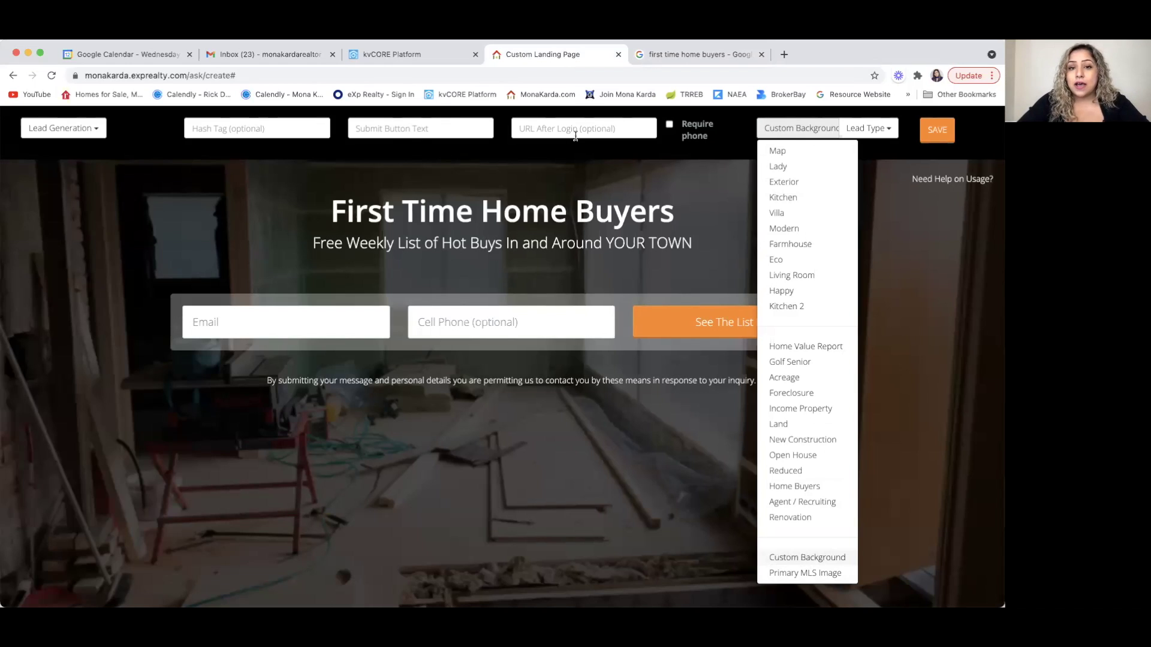
click(605, 172)
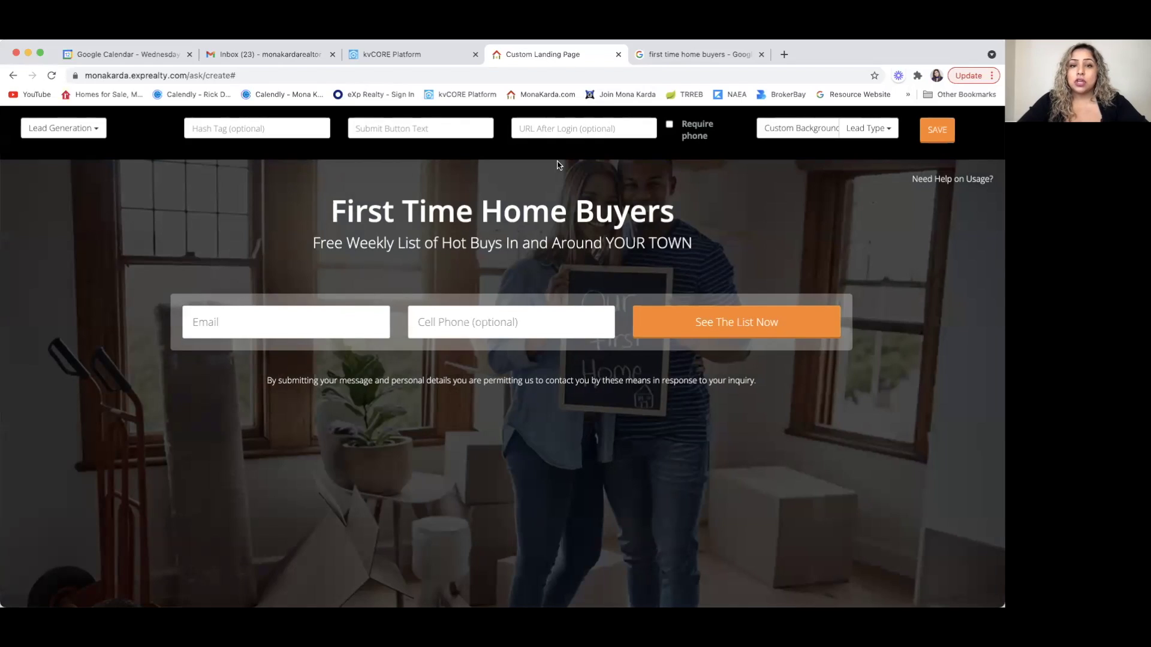
click(669, 124)
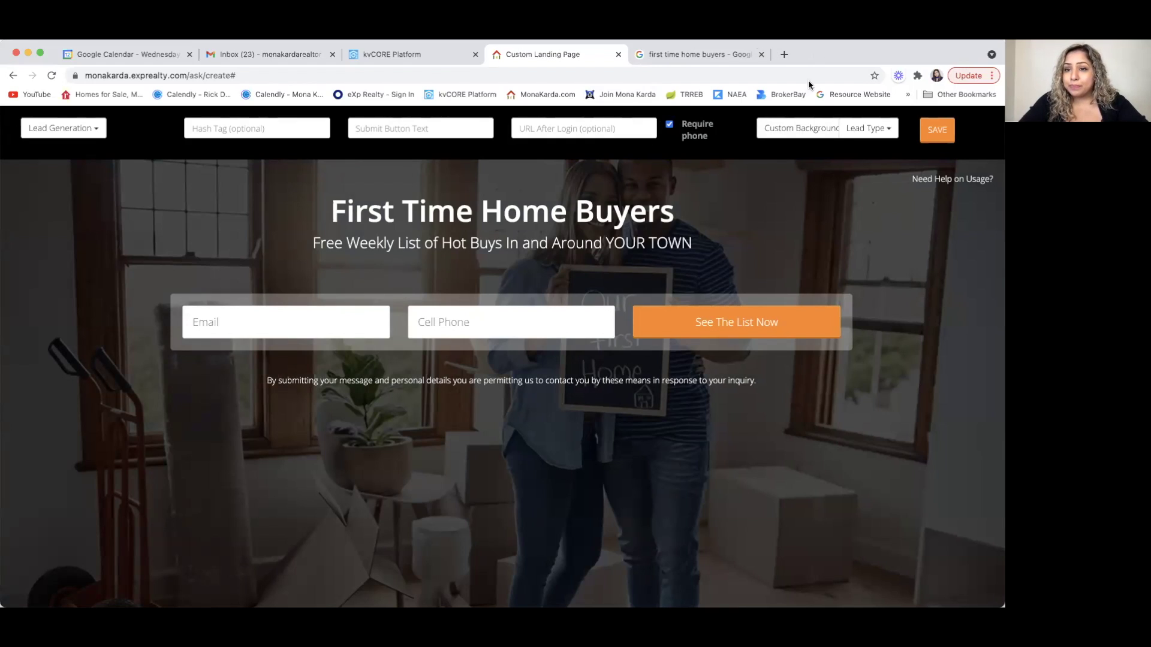
click(890, 130)
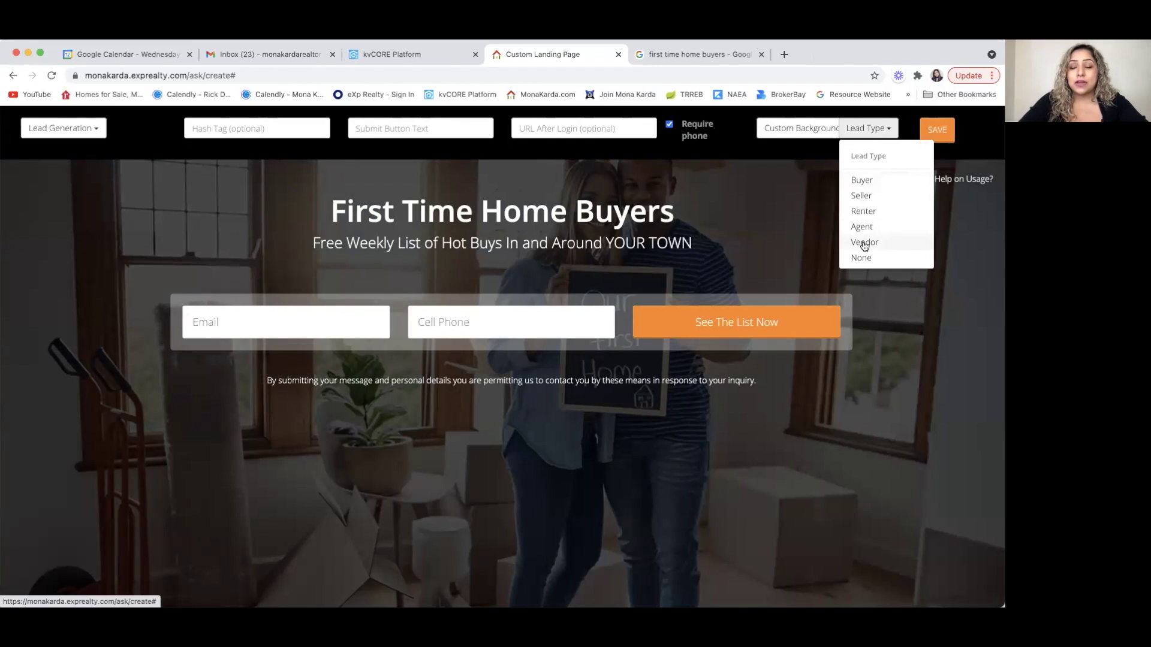
- Choose Buyer in the Lead Type dropdown
click(862, 178)
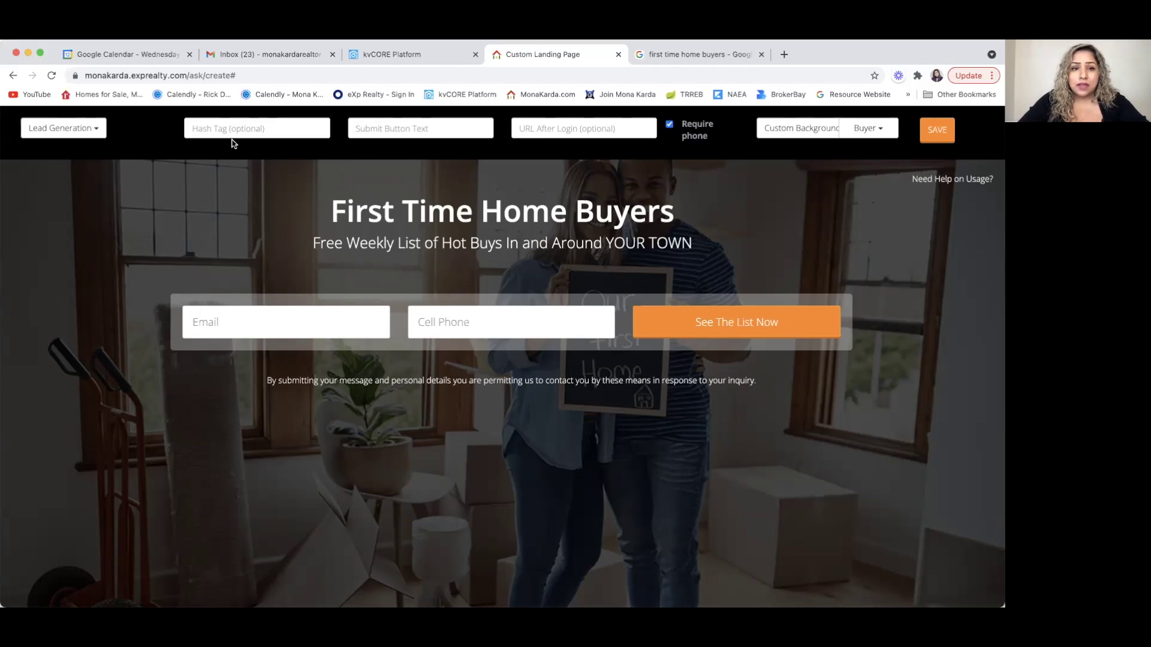
click(366, 129)
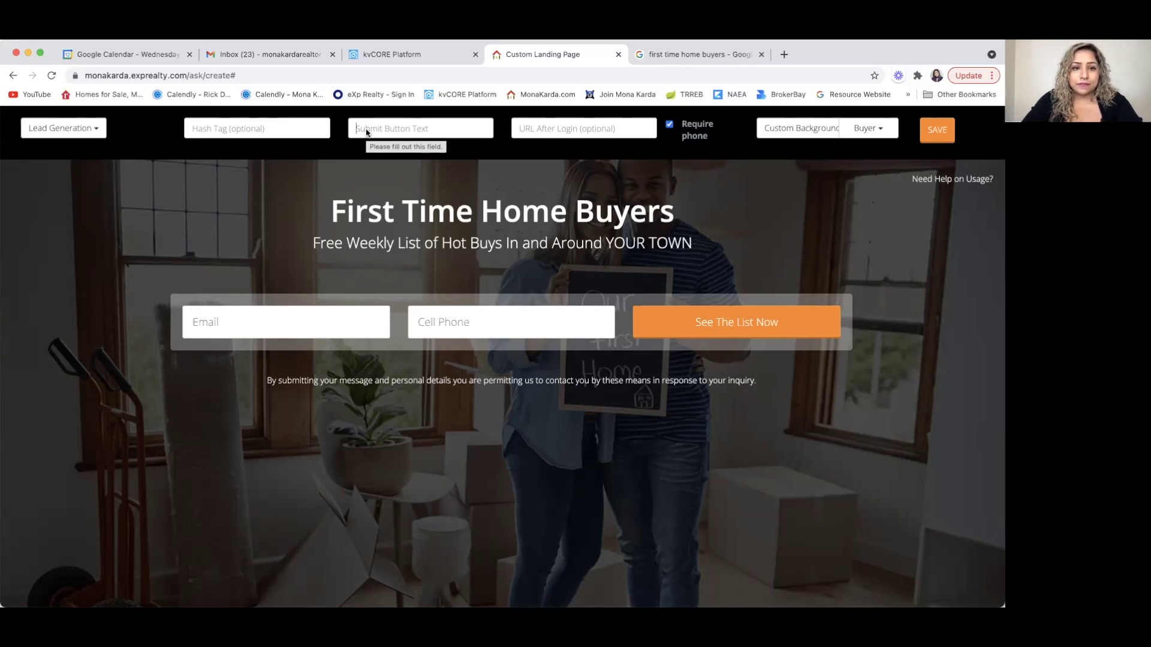
- Replace the 'See The List Now' submit button text with 'LEARN MORE'
click(408, 131)
text(LEARN MORE)
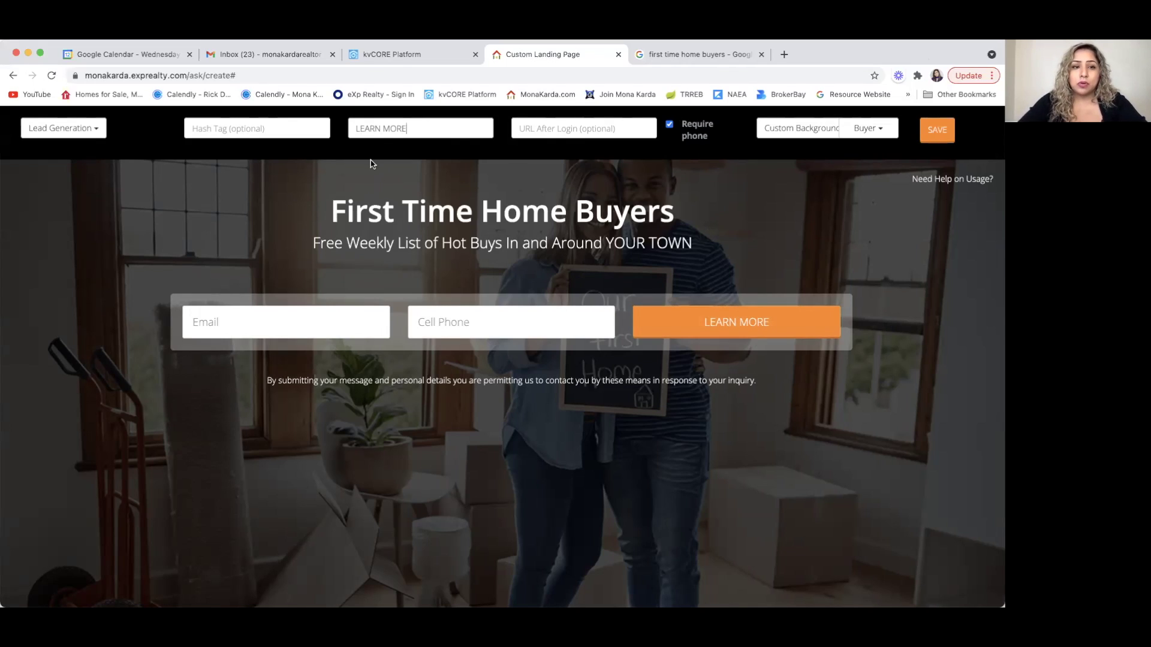
click(265, 125)
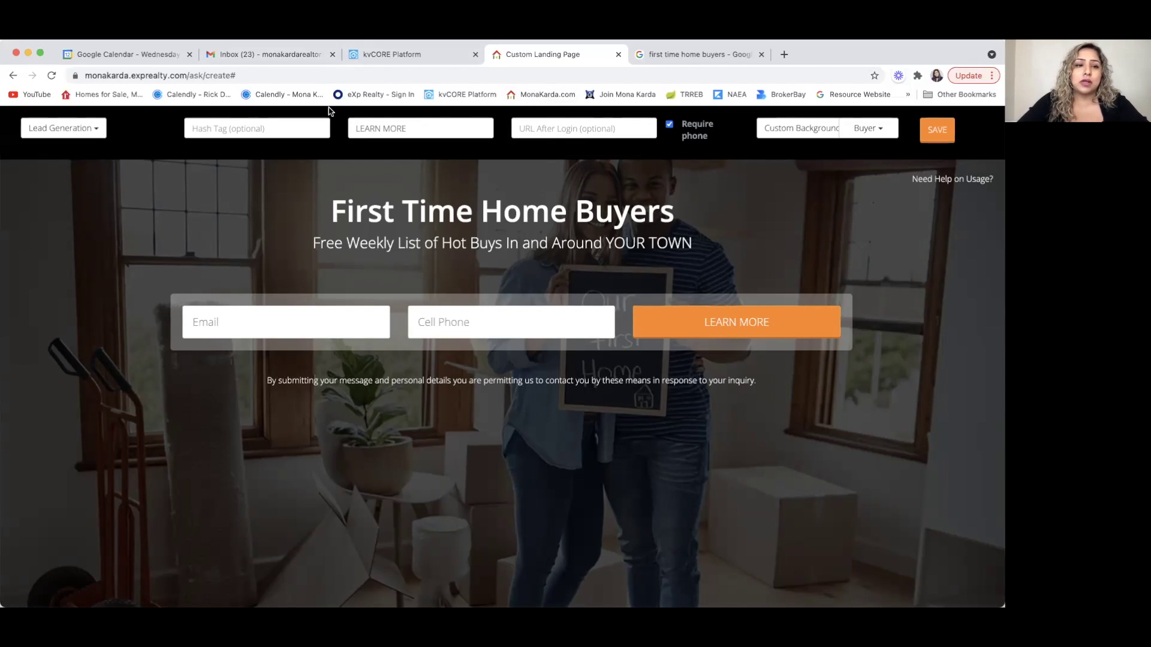
- Enter hashtags 'FIRSTTIMEBUYERS, BUYERS', replacing the initial #FIRSTTIMEHOMEBUYER attempt
text(#)
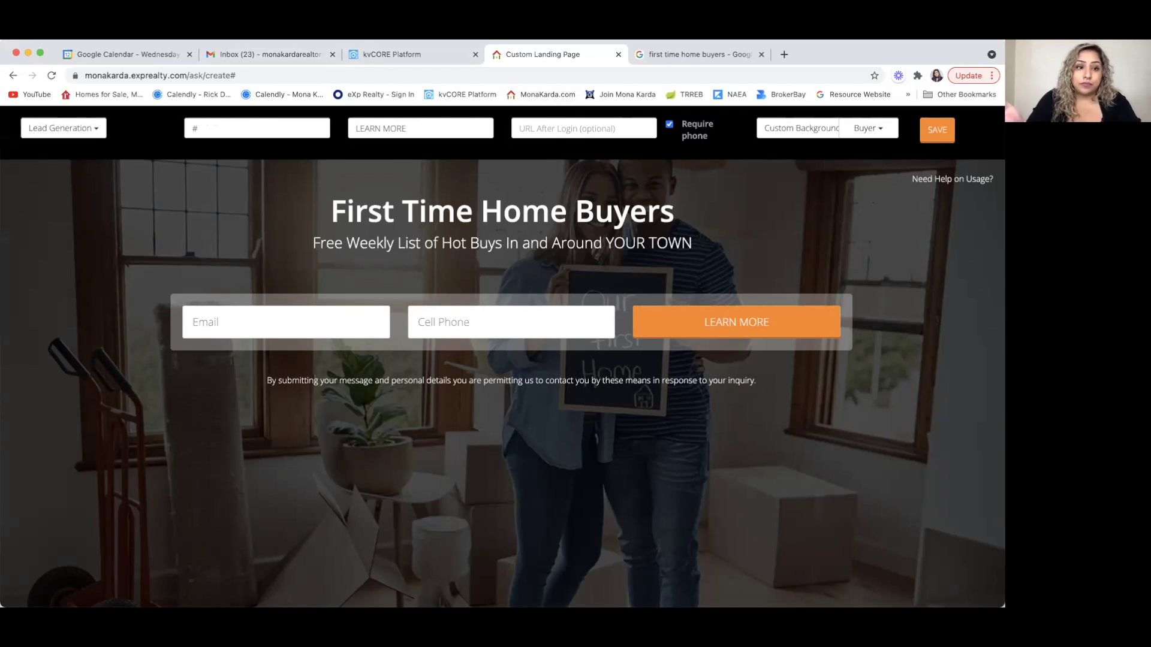
text(FIRS)
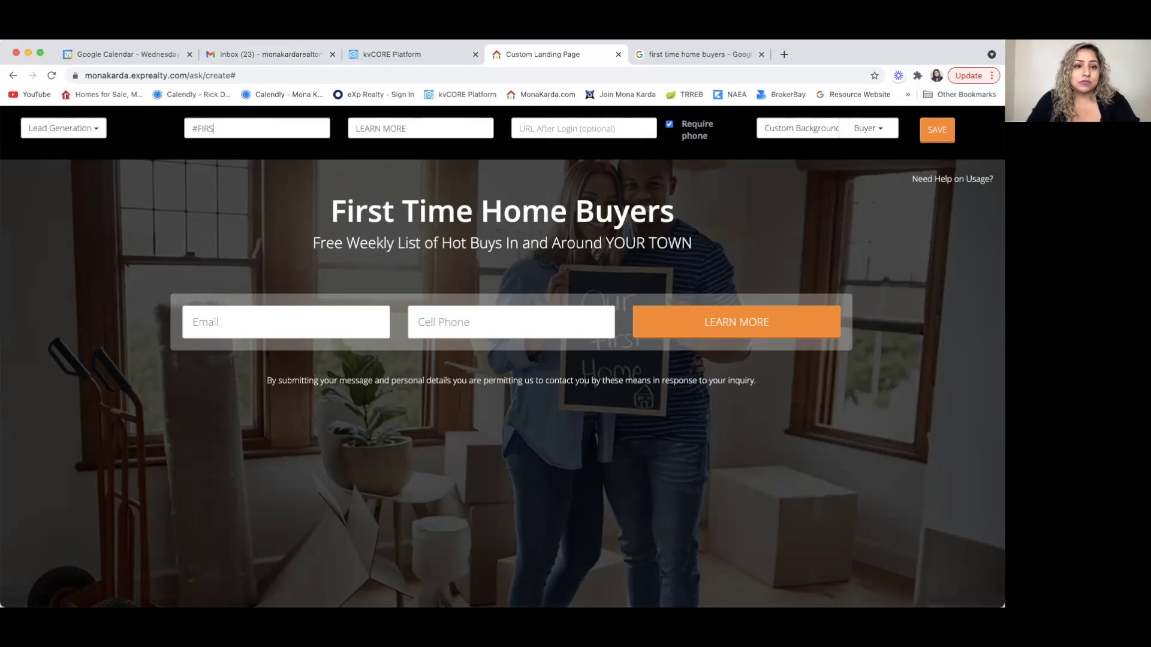
text(TTIMEHOME)
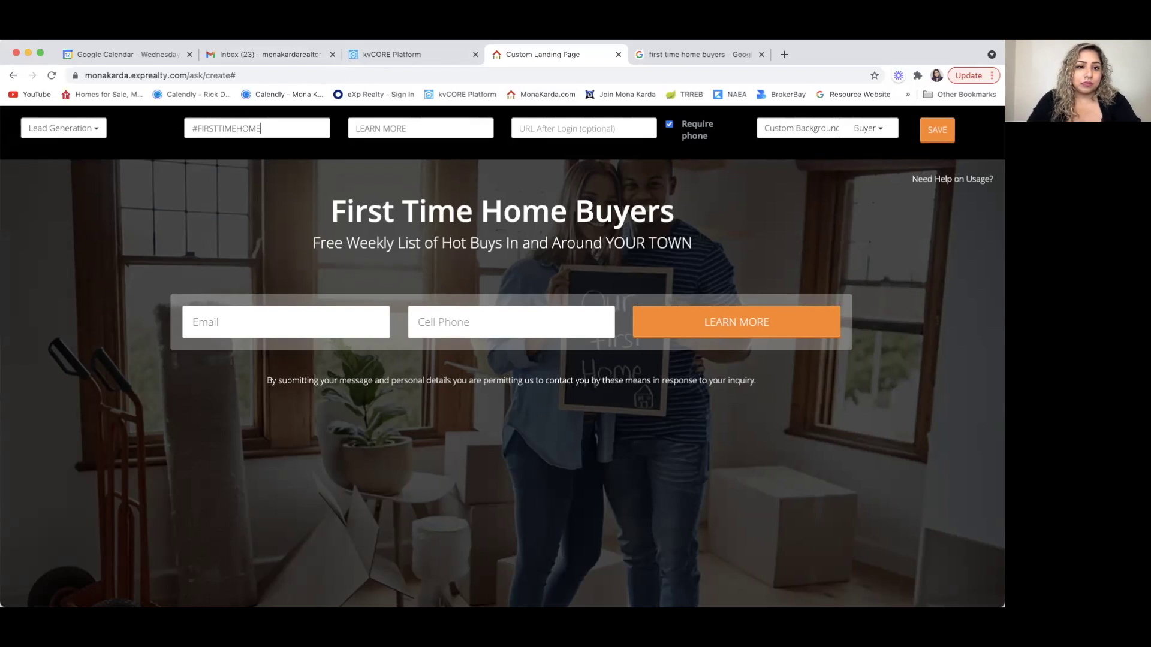
text(BUYER,)
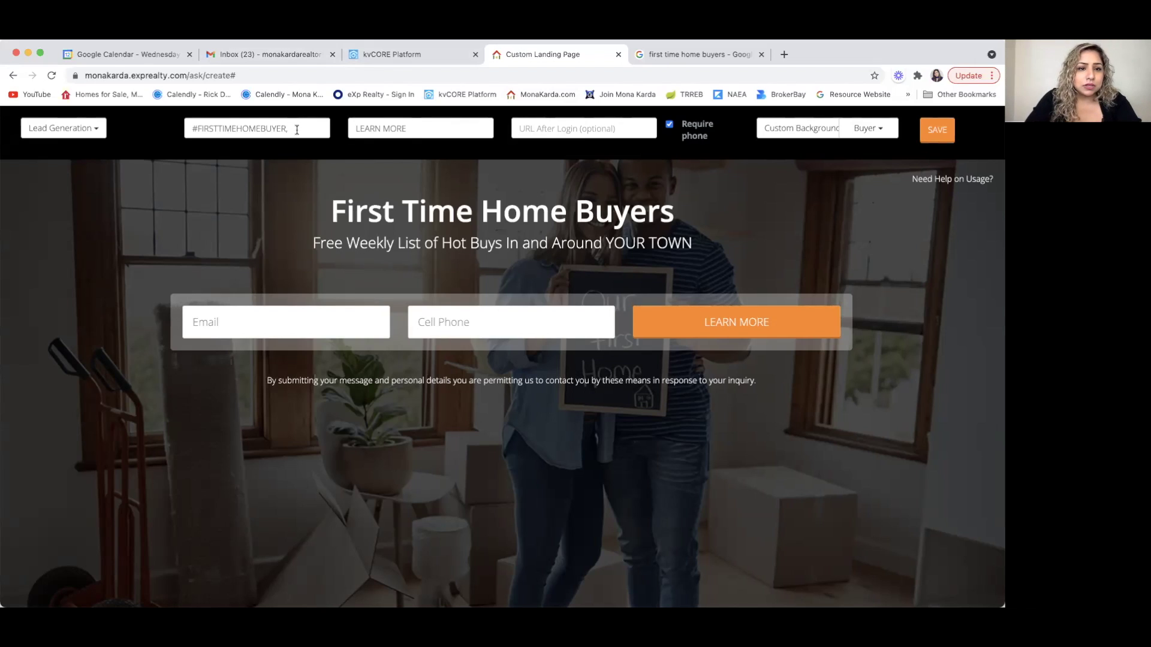
drag(296, 129, 139, 127)
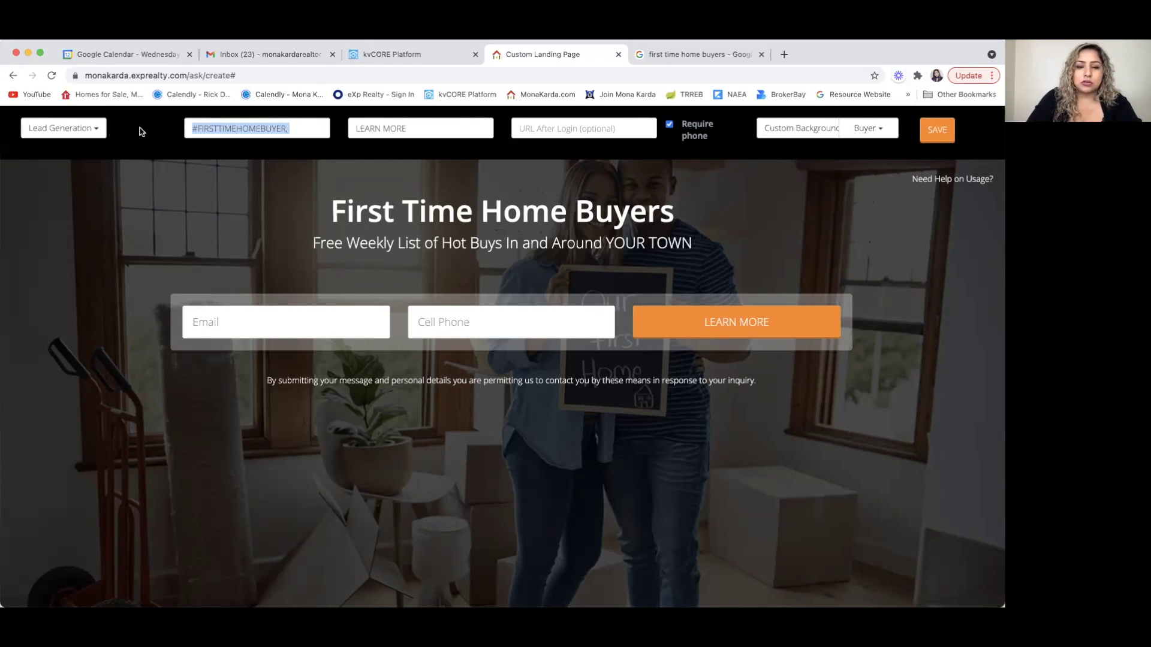
key(BackSpace)
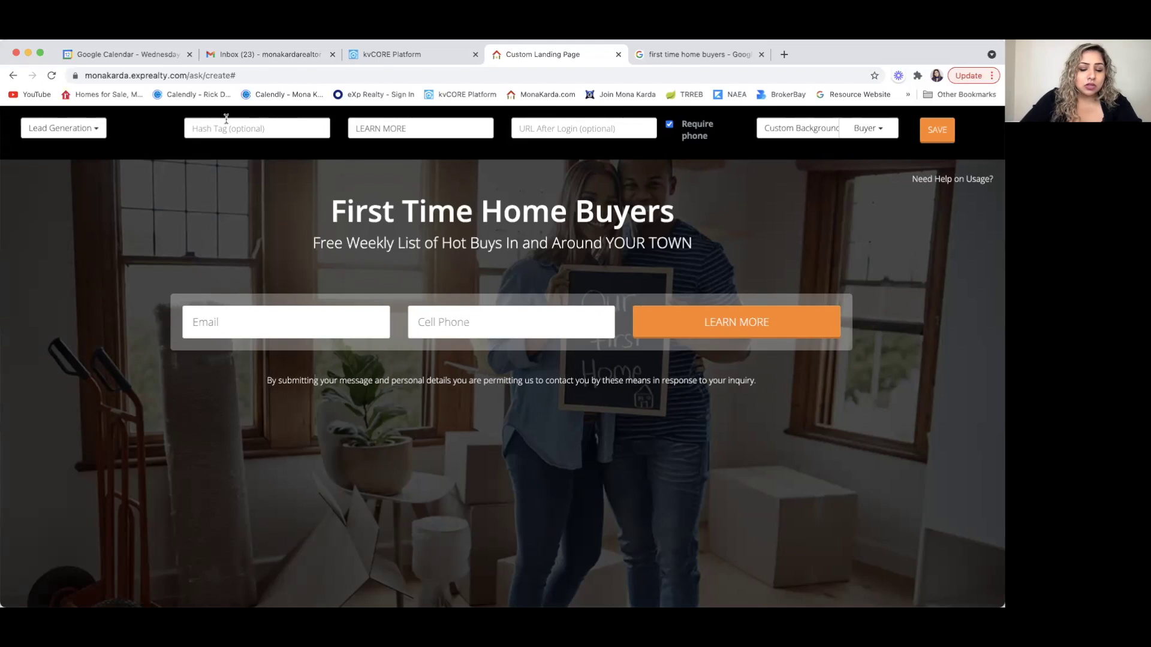
text(FIRST)
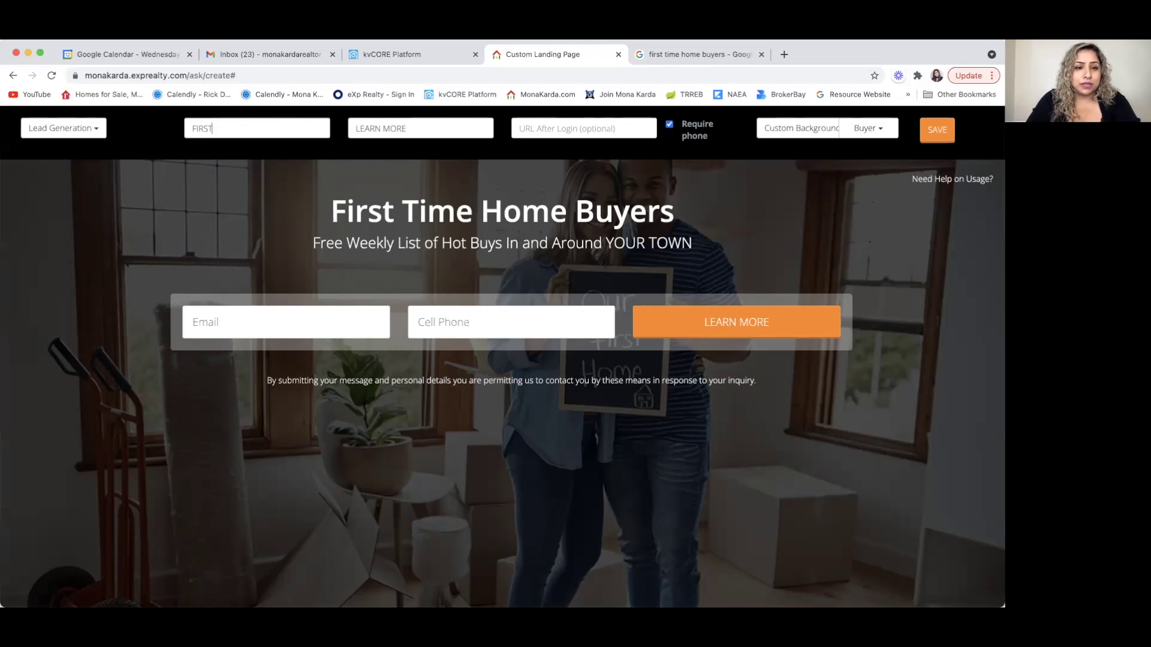
text(TIM)
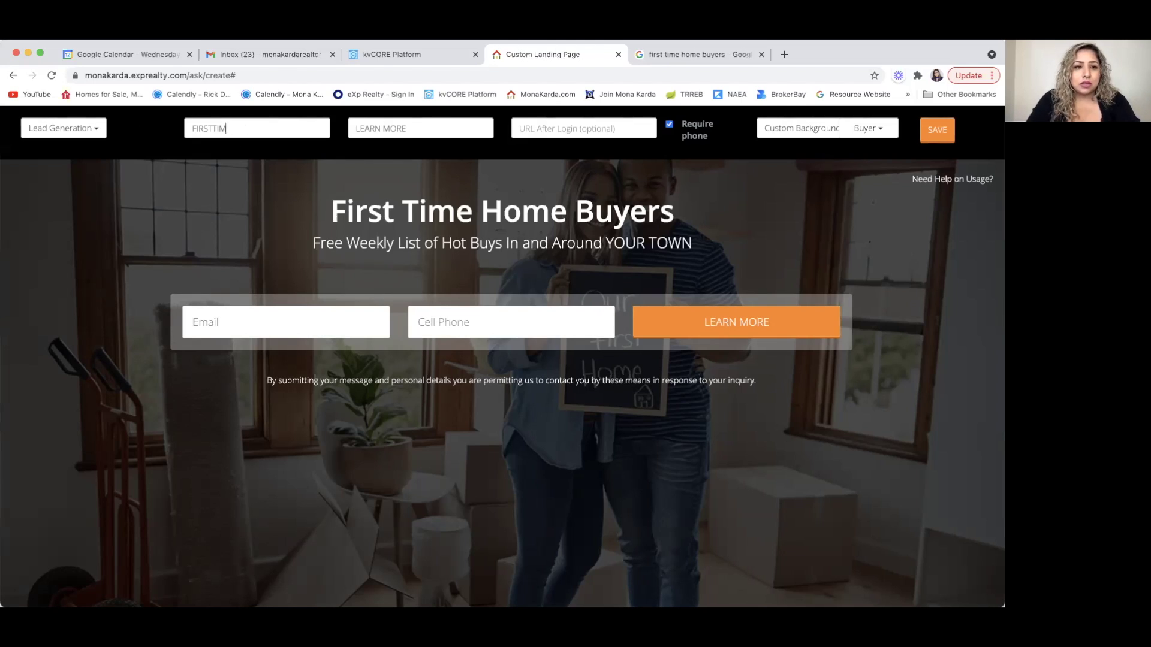
text(EBUYERS,)
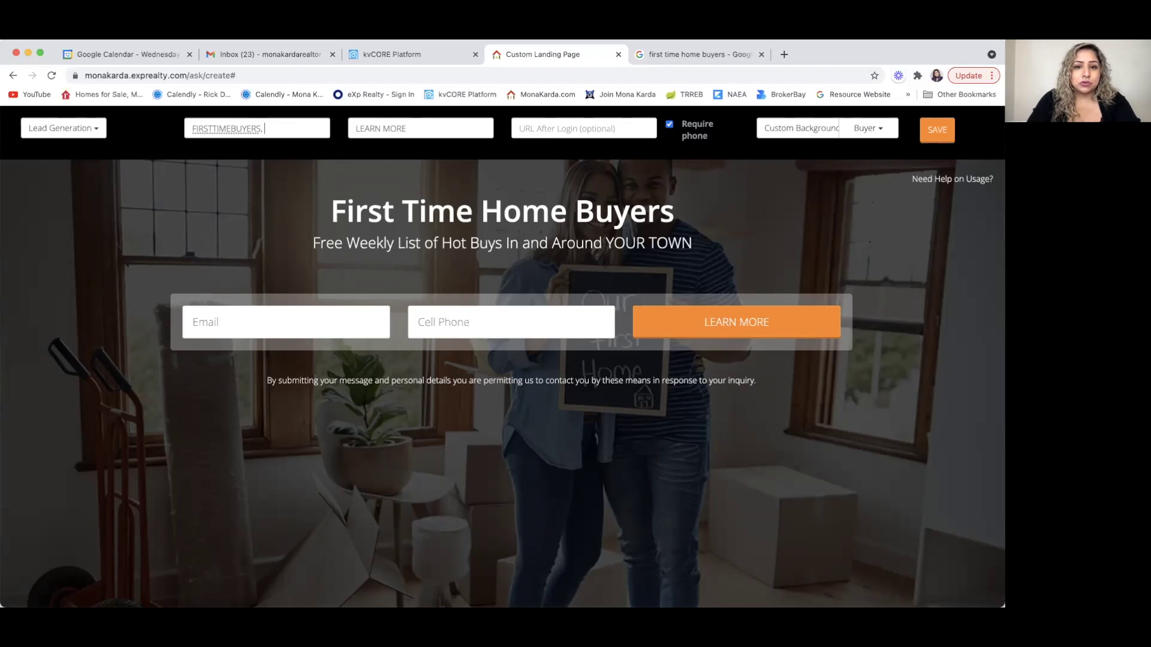
text(BUYERS)
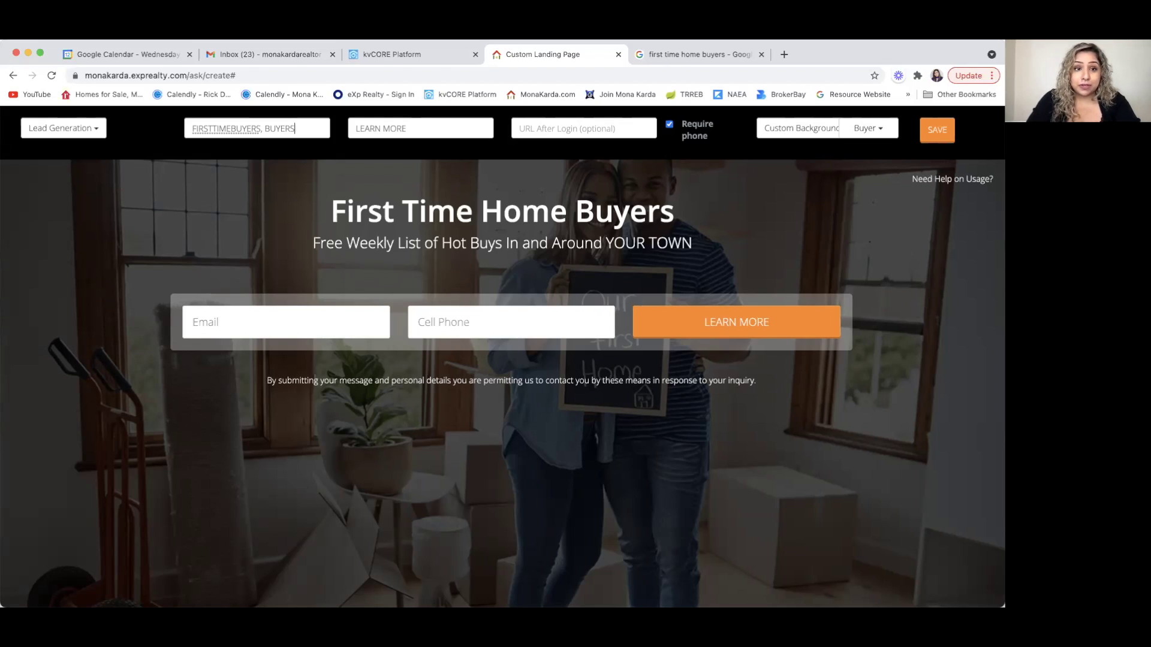
text(,)
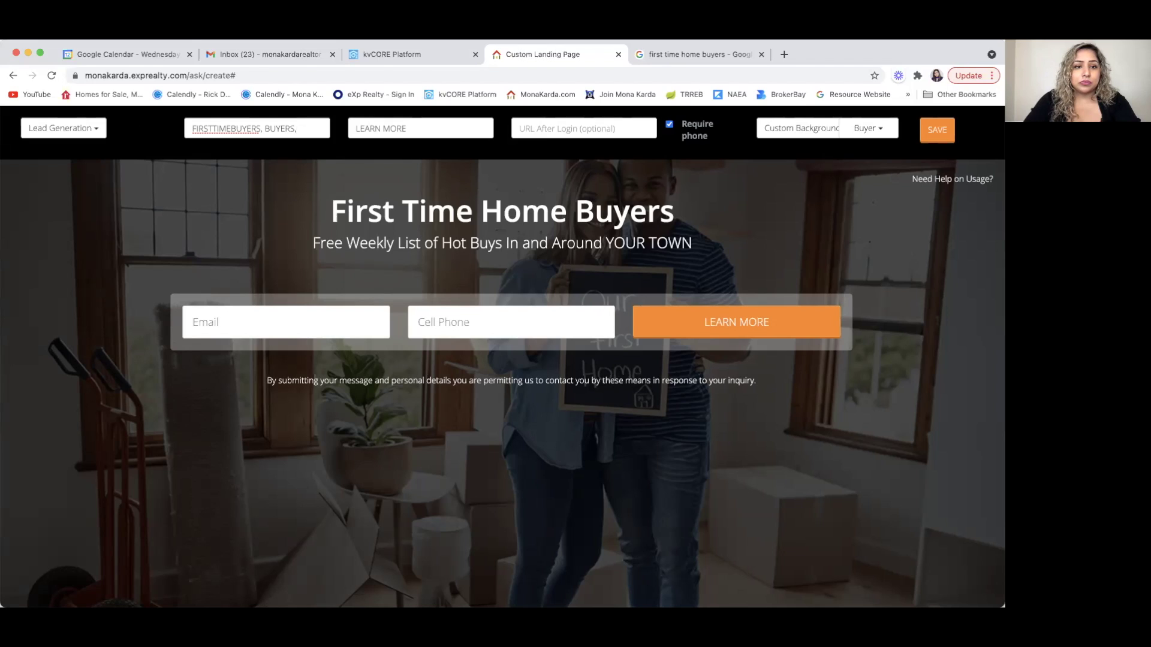
key(BackSpace)
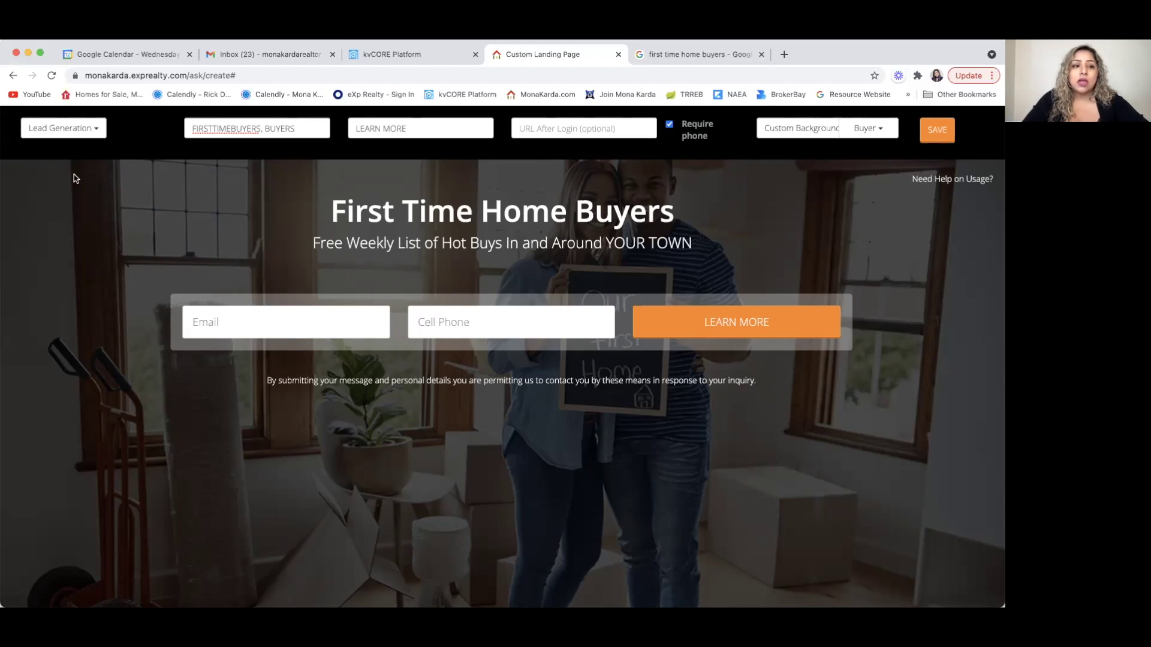
- Save the landing page, bookmark its tab, and expand the social sharing icons
click(936, 131)
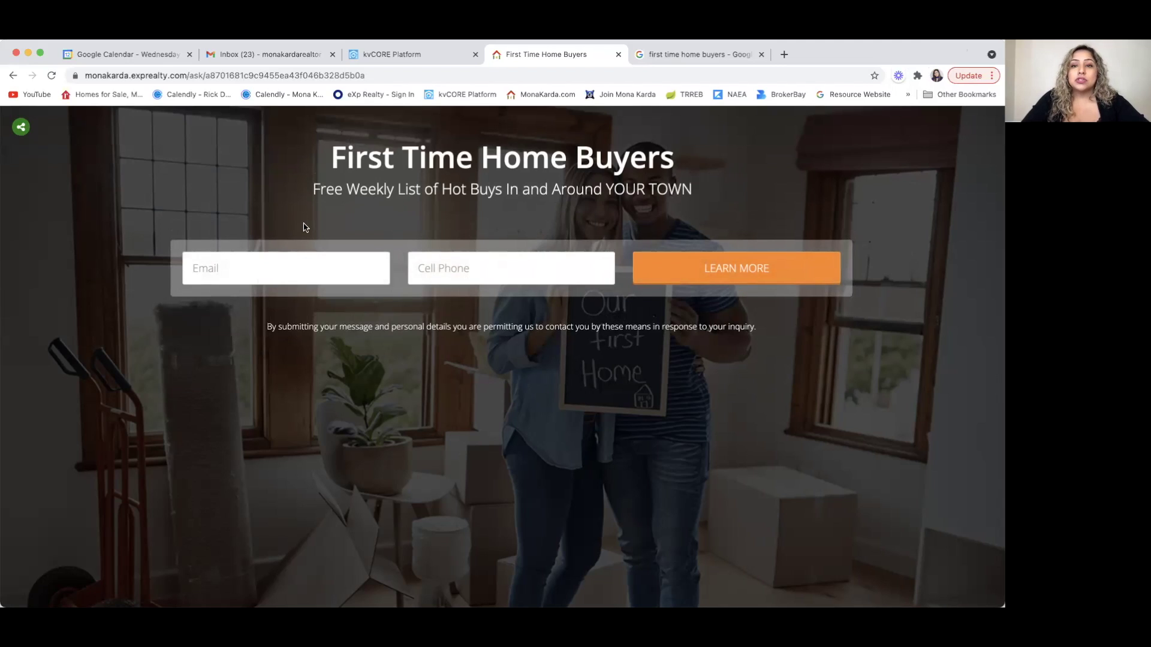
click(203, 39)
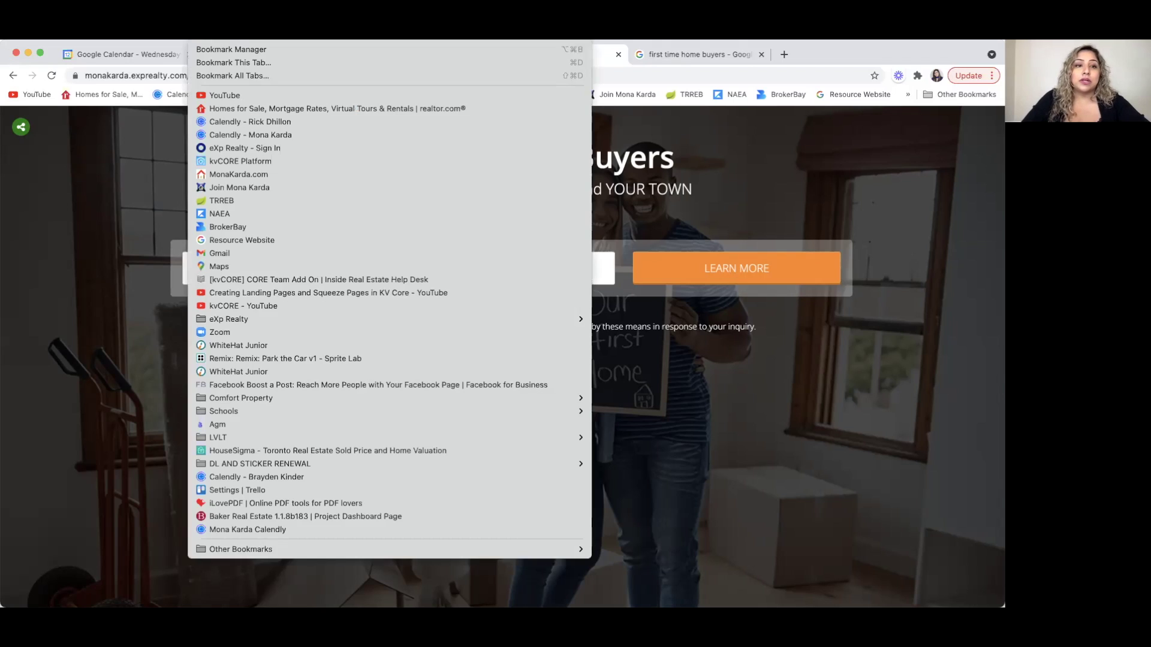
click(220, 63)
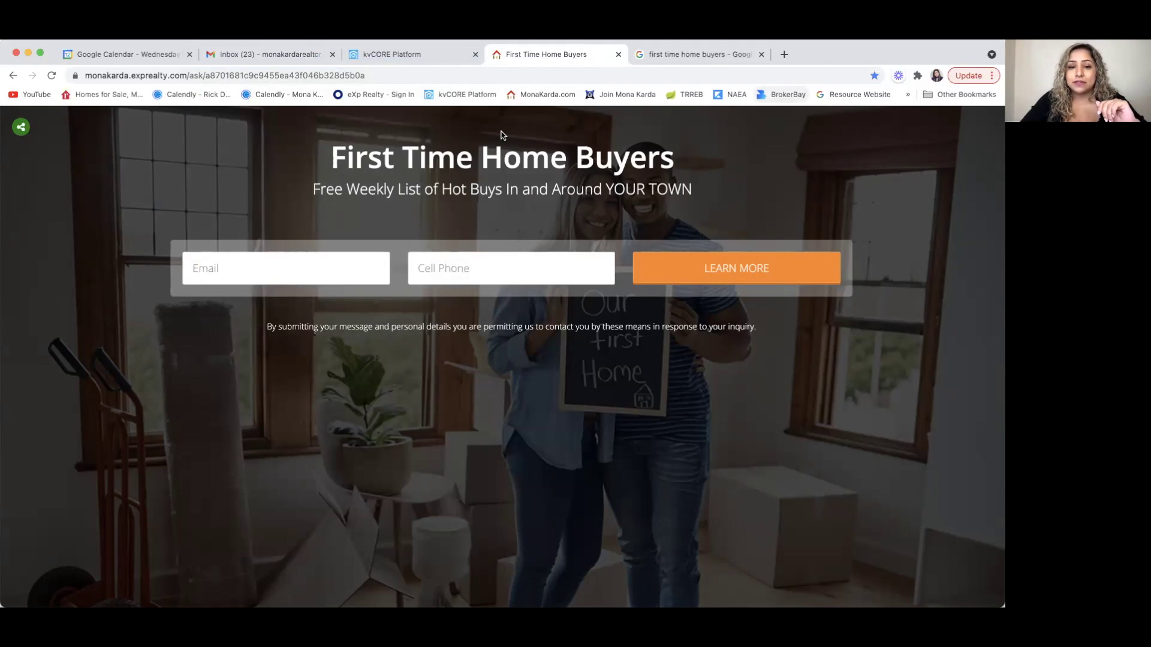
click(23, 128)
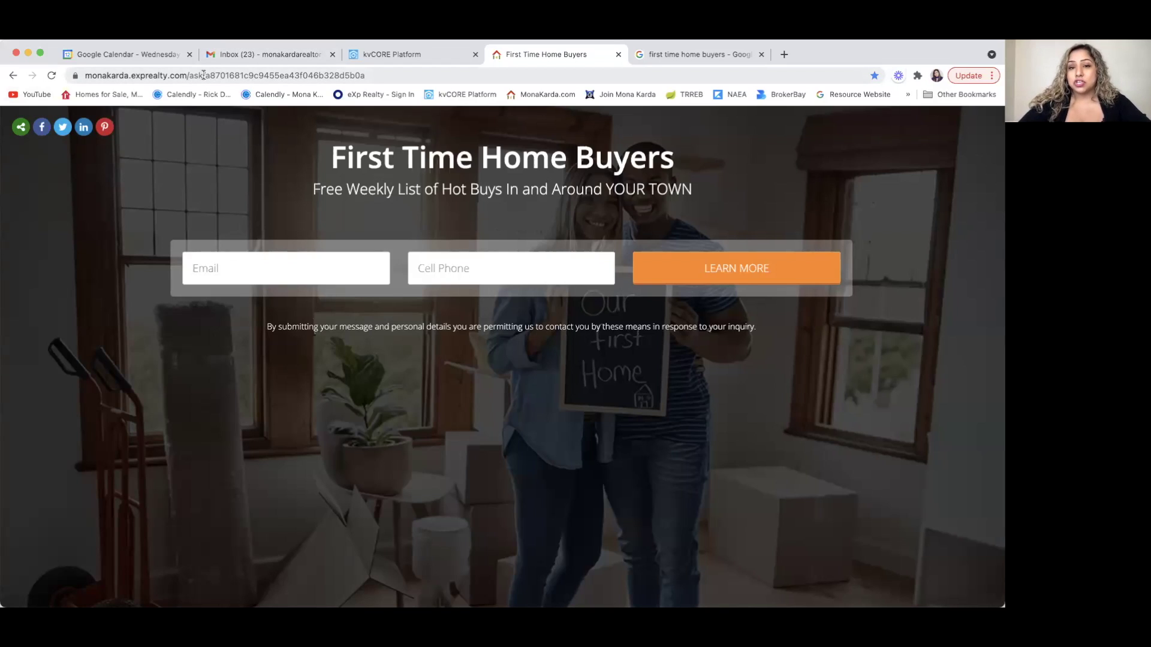
- Load the First Time Home Buyers landing page URL in the Google images tab
click(203, 74)
key(ctrl+c)
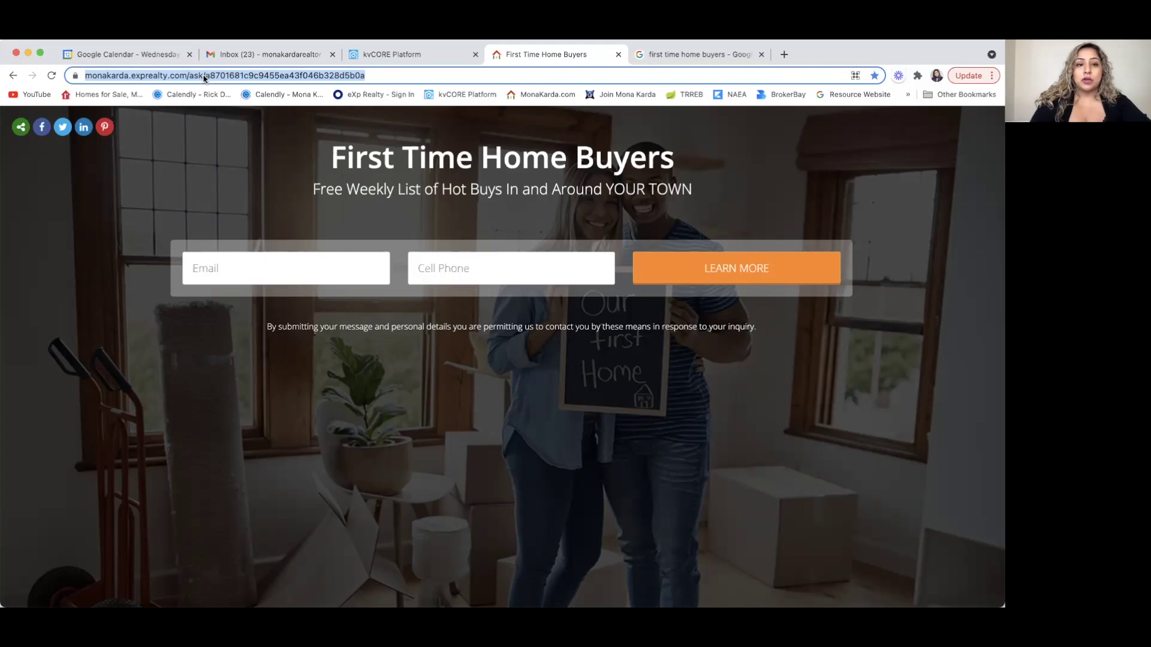
click(680, 56)
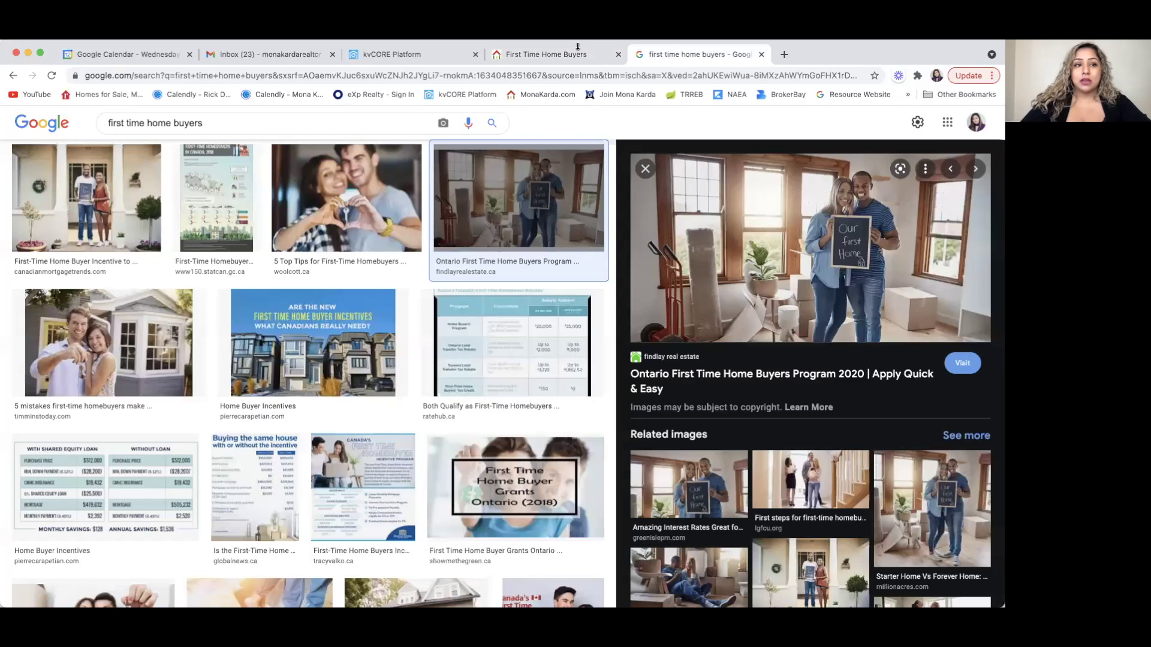
click(148, 75)
key(ctrl+v)
key(Return)
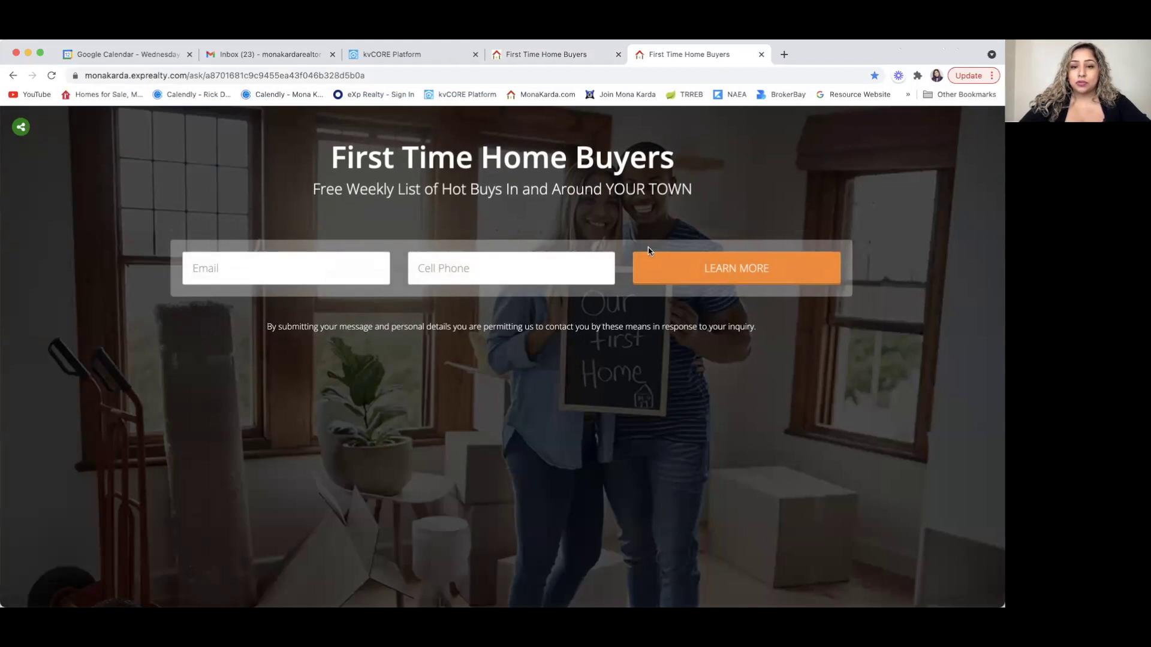
- Test the new tab's Email field and dismiss the saved e-mail suggestions
click(516, 56)
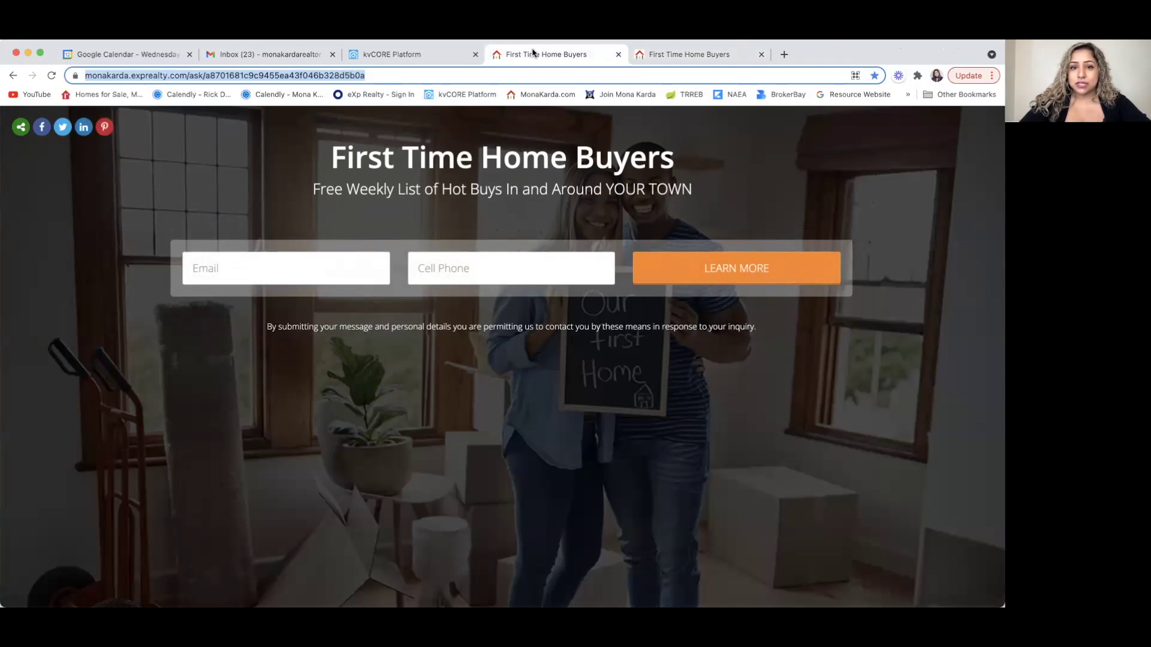
click(707, 55)
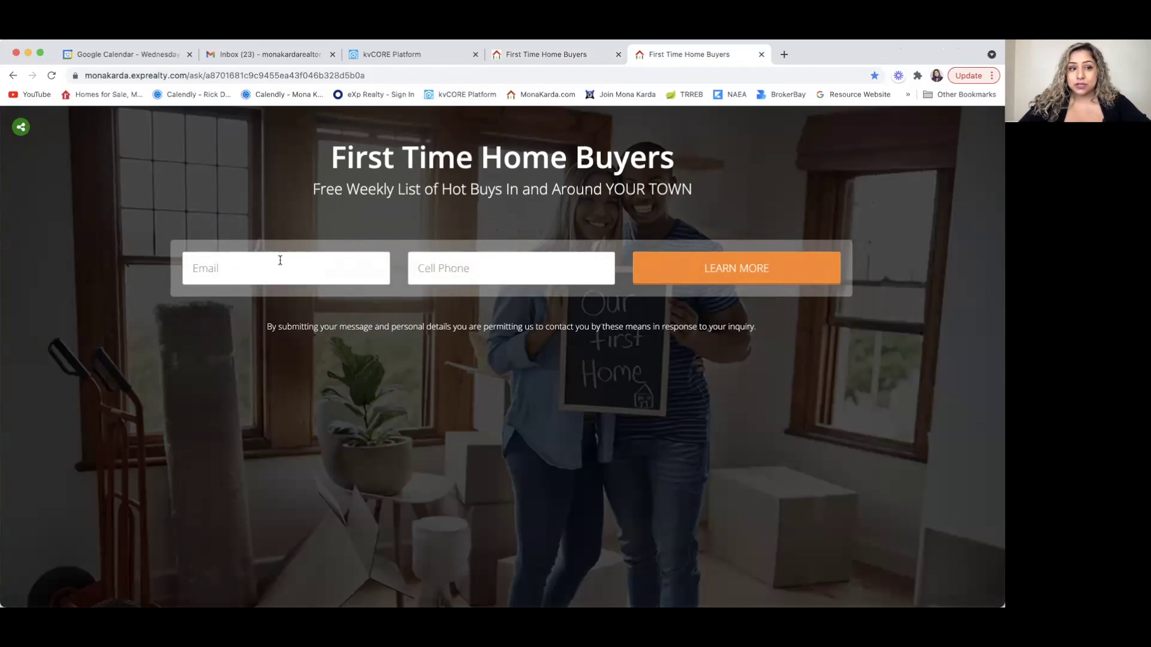
click(242, 274)
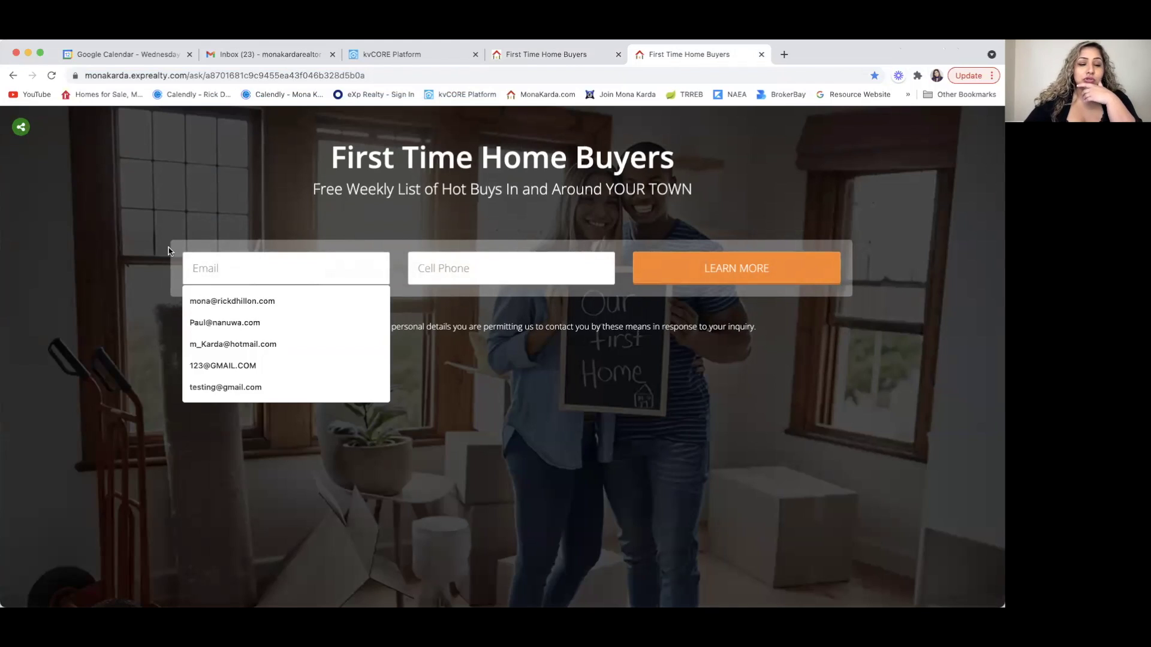
click(148, 286)
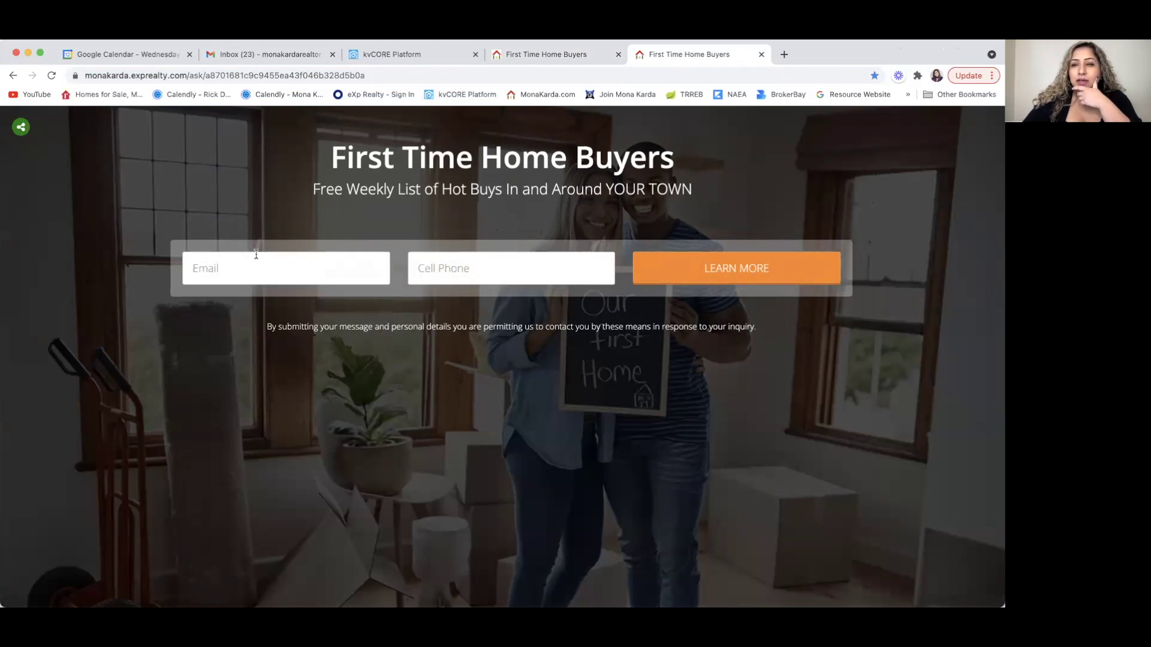
- Open All Contacts in Smart CRM and search for the test contact by name
click(268, 56)
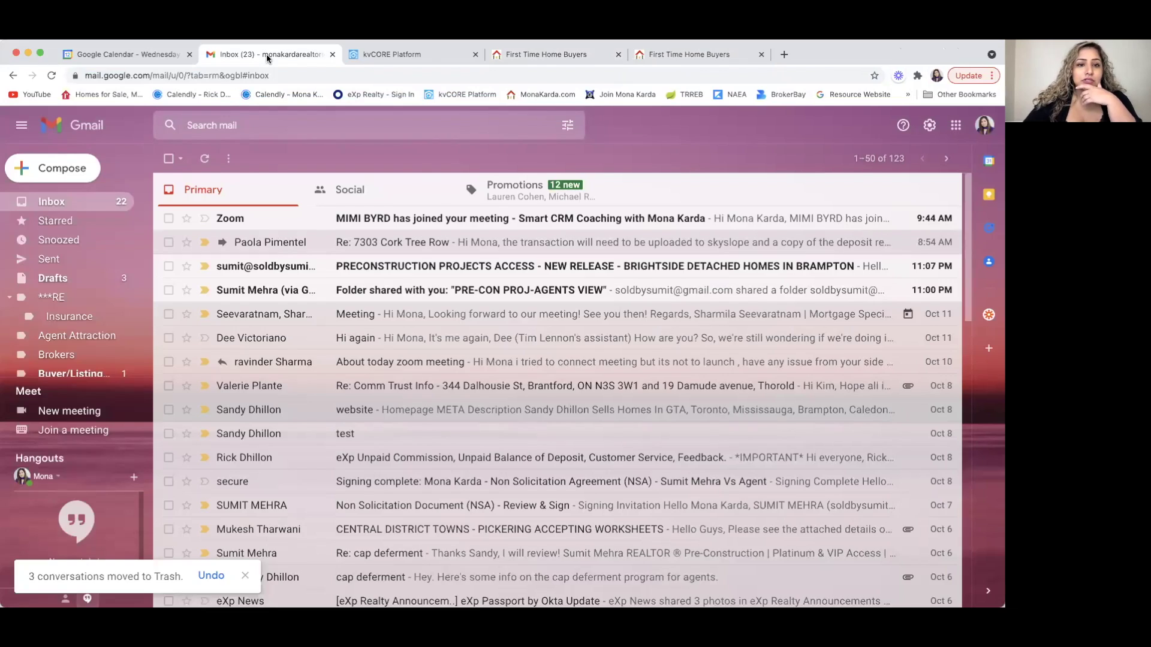
click(388, 58)
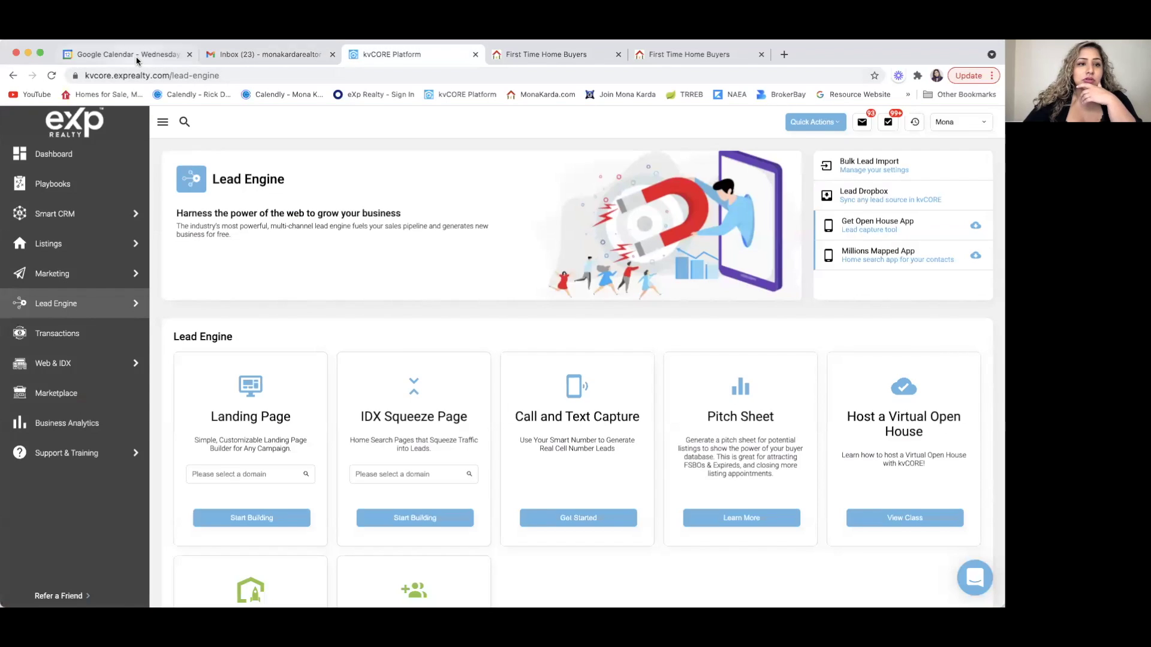
mouse_move(78, 214)
click(213, 214)
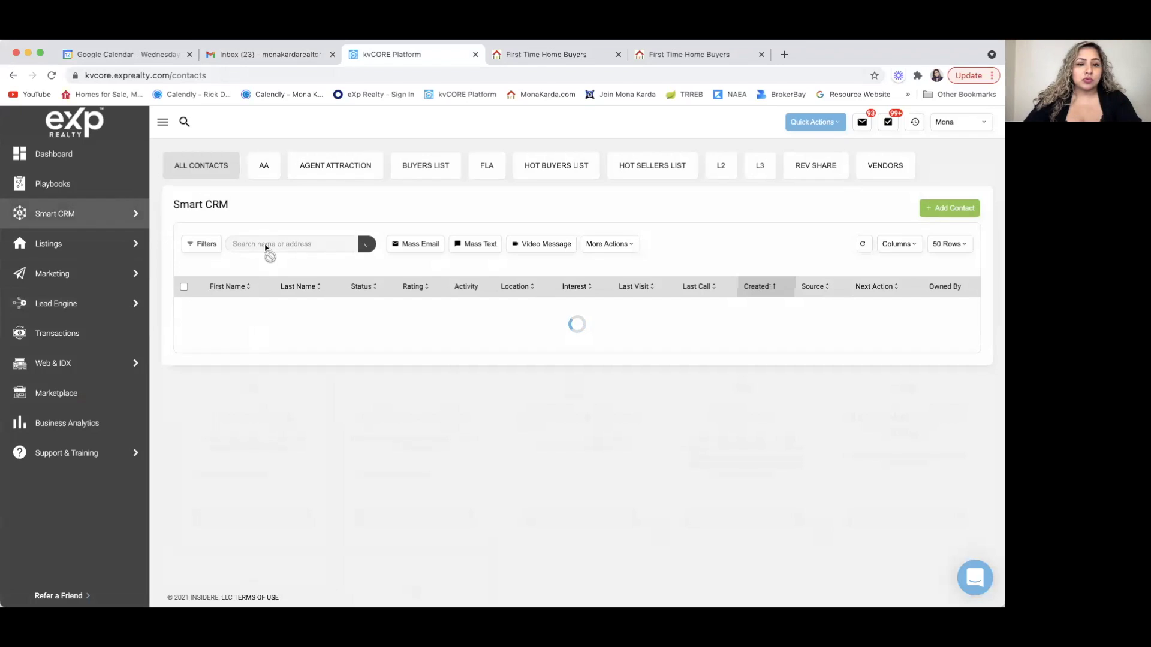
click(271, 244)
text(MONA)
key(Down)
key(Down)
key(Down)
key(Return)
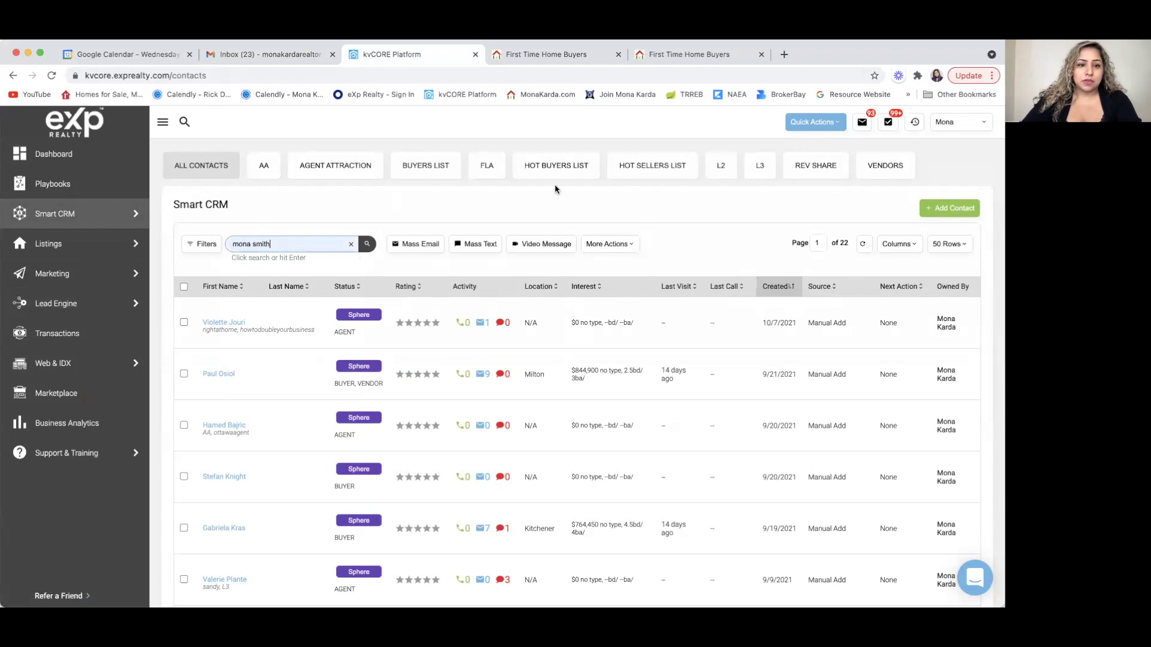
click(295, 264)
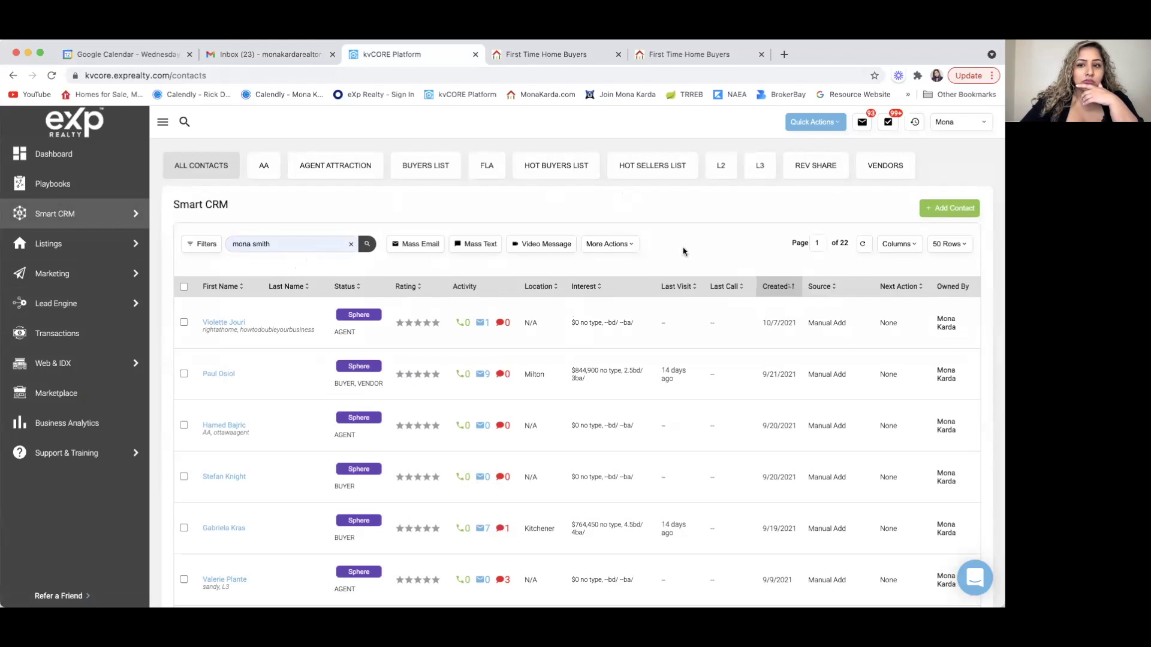
- Hide the First Name and Last Call columns, run the search and open the matching contact
click(951, 246)
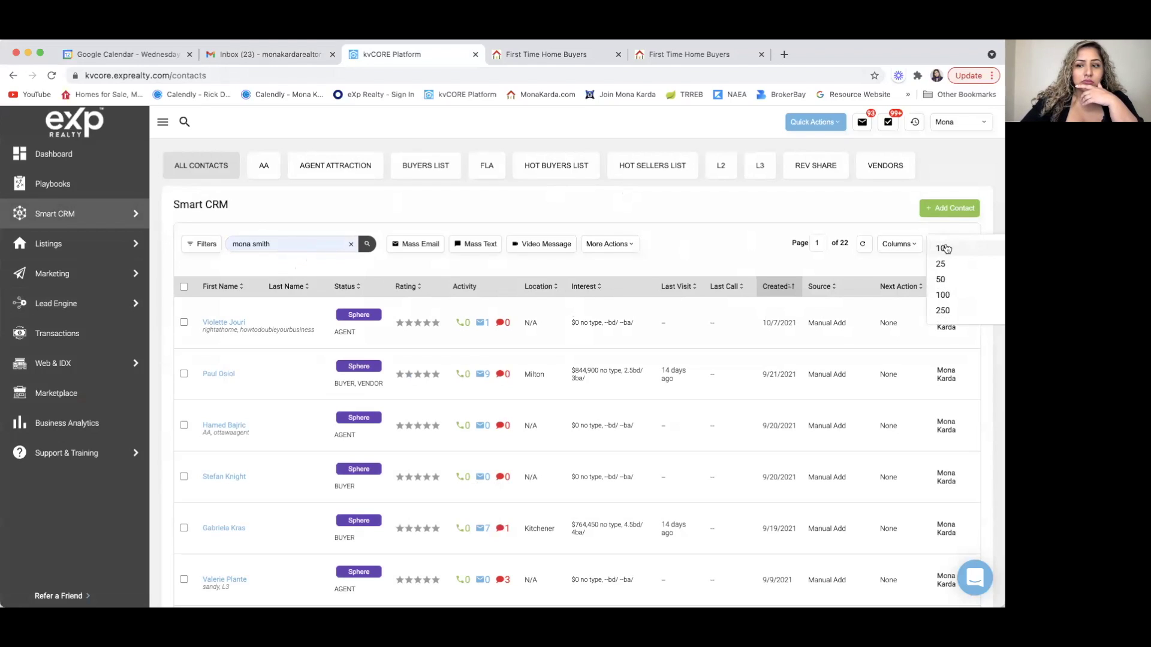
click(905, 246)
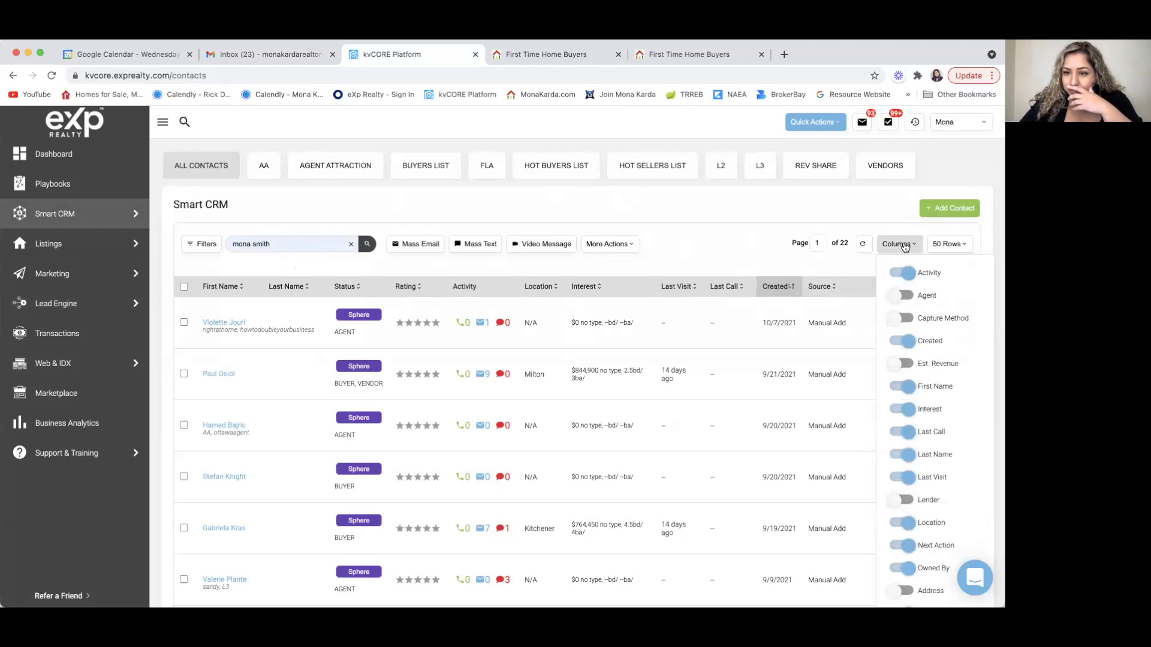
click(903, 387)
click(901, 432)
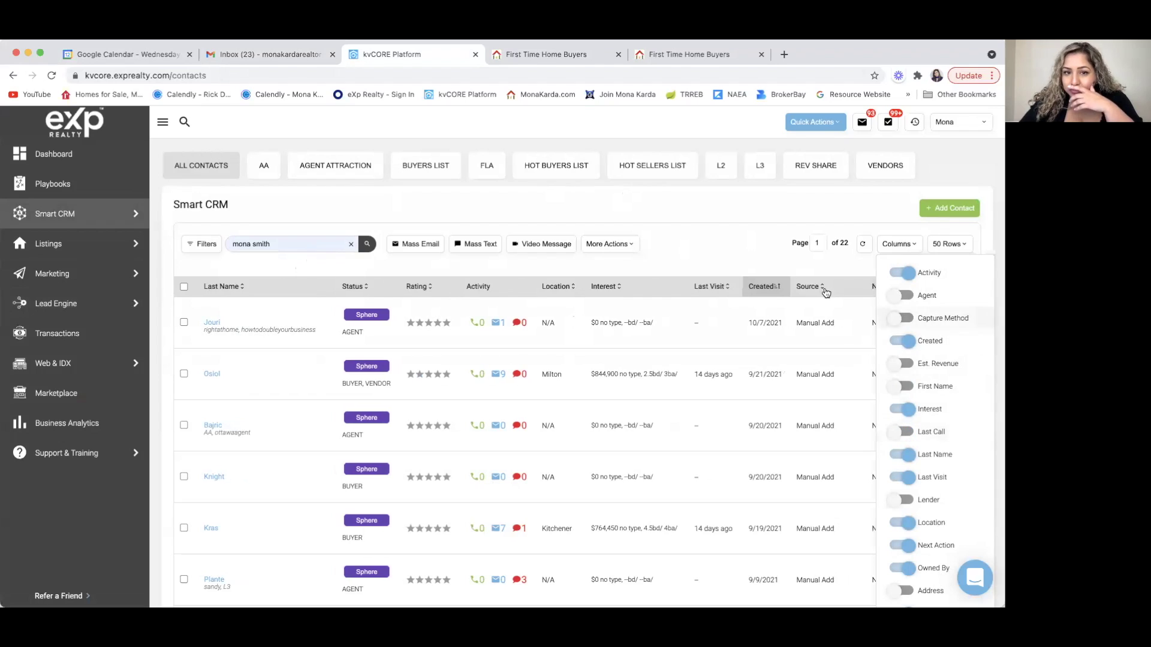
click(332, 212)
click(277, 243)
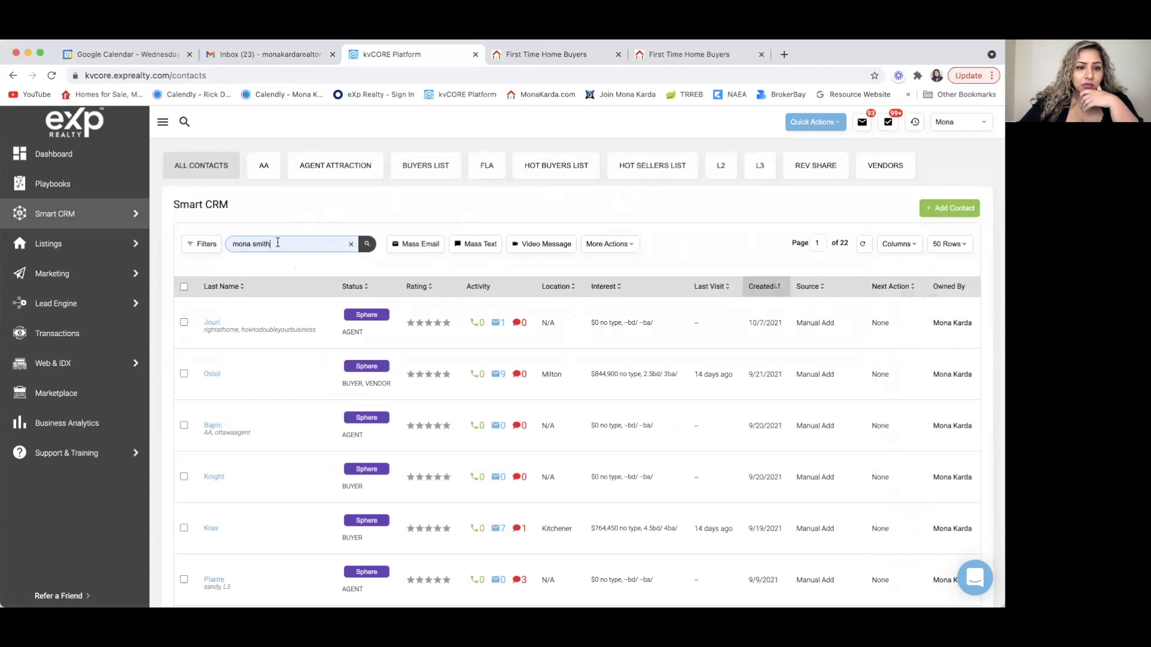
key(Return)
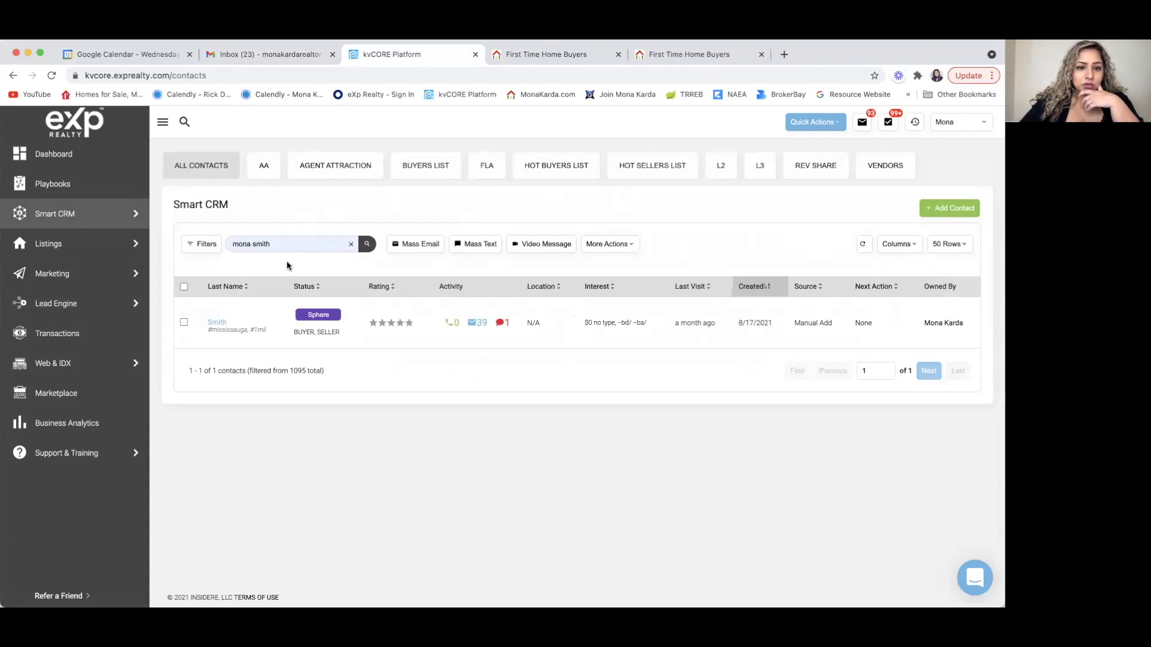
click(216, 323)
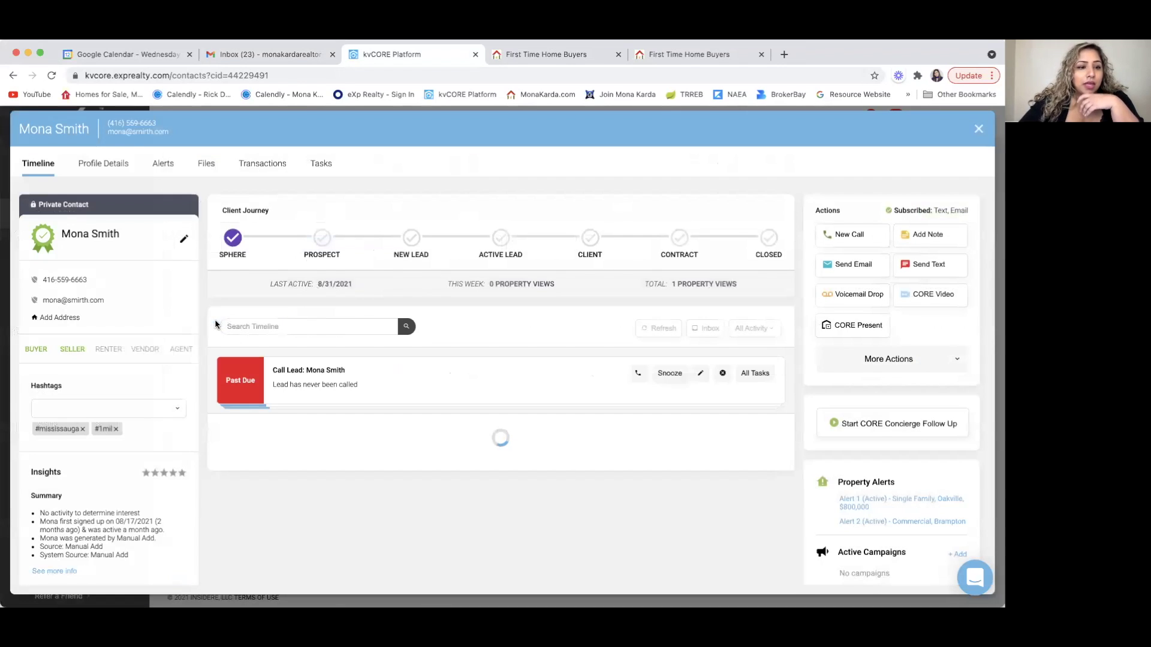
click(183, 240)
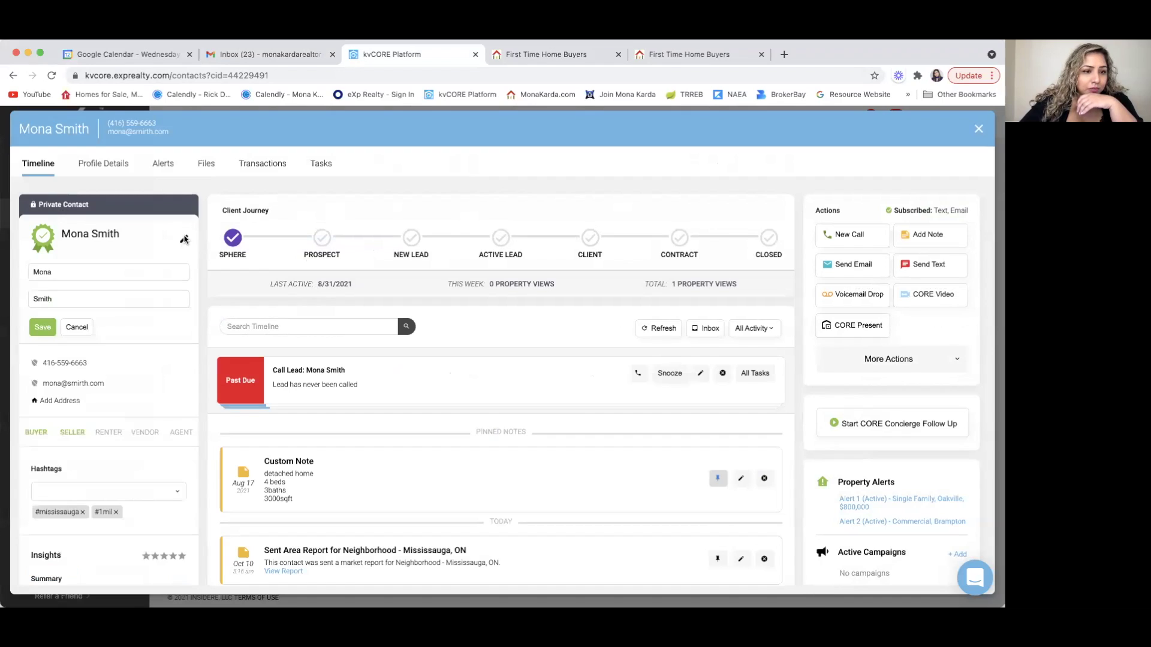
click(113, 382)
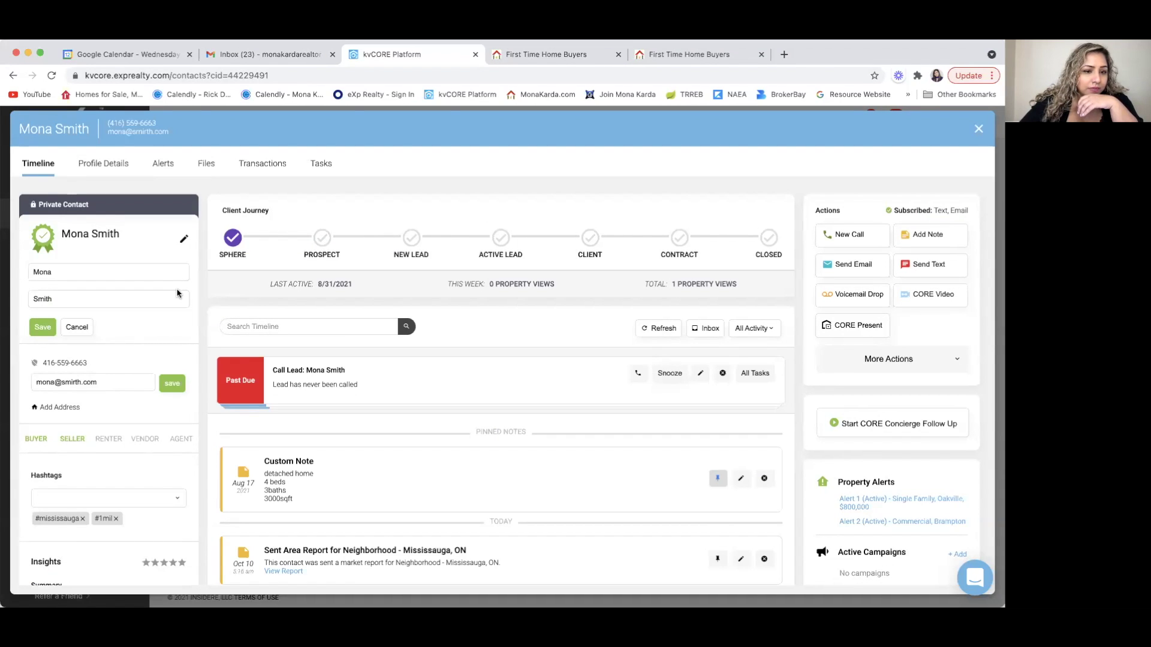
click(116, 384)
drag(116, 384, 32, 379)
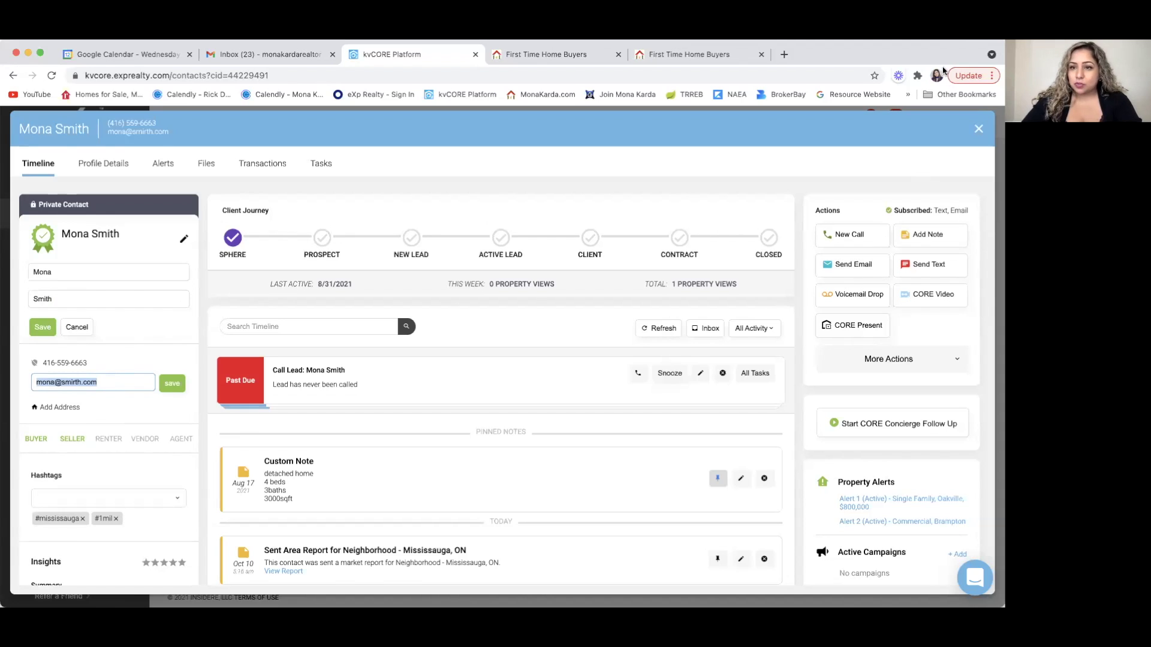
click(977, 127)
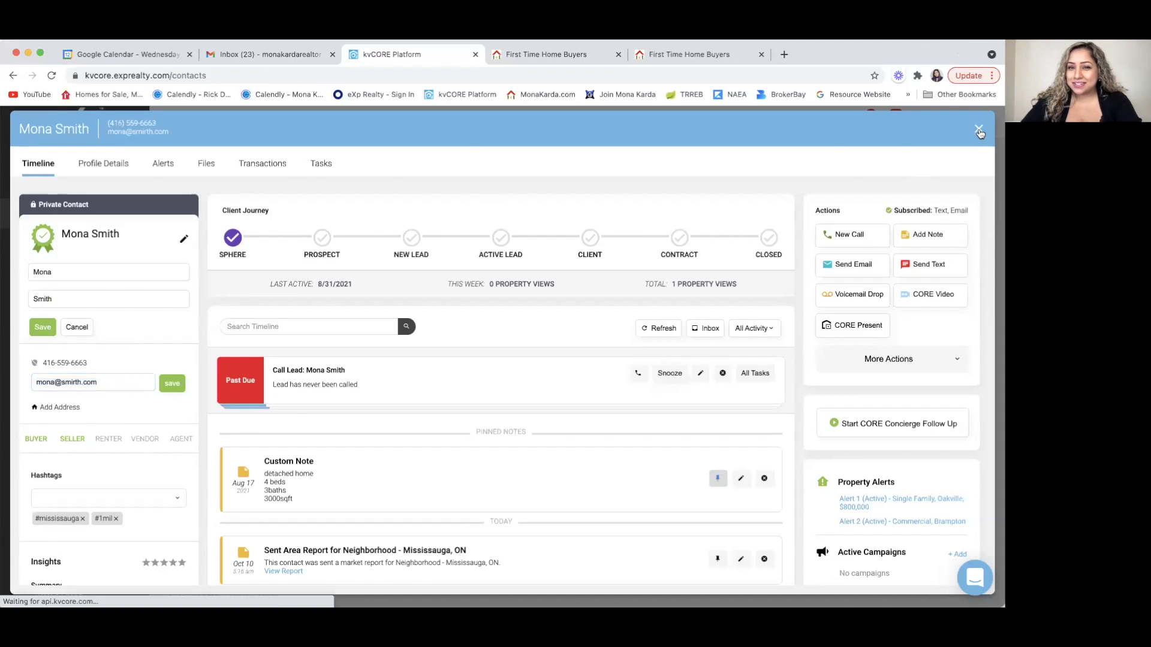
click(559, 55)
- Copy the second landing page's address, then choose Lead Engine > Build Landing Page in kvCORE
click(684, 55)
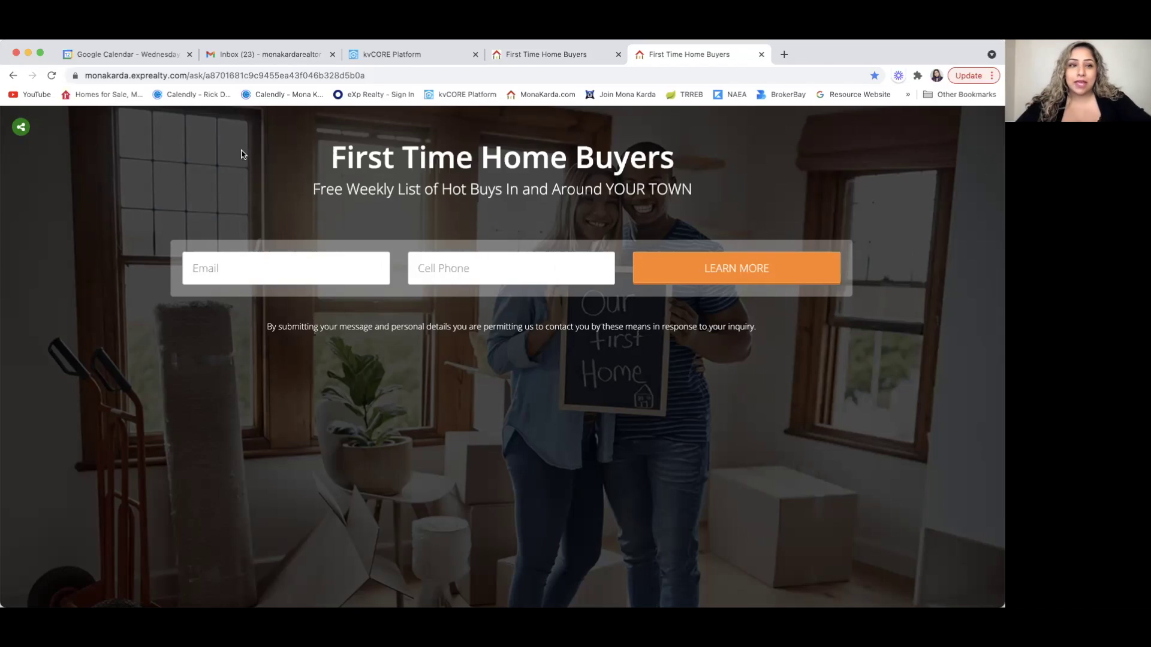
click(198, 75)
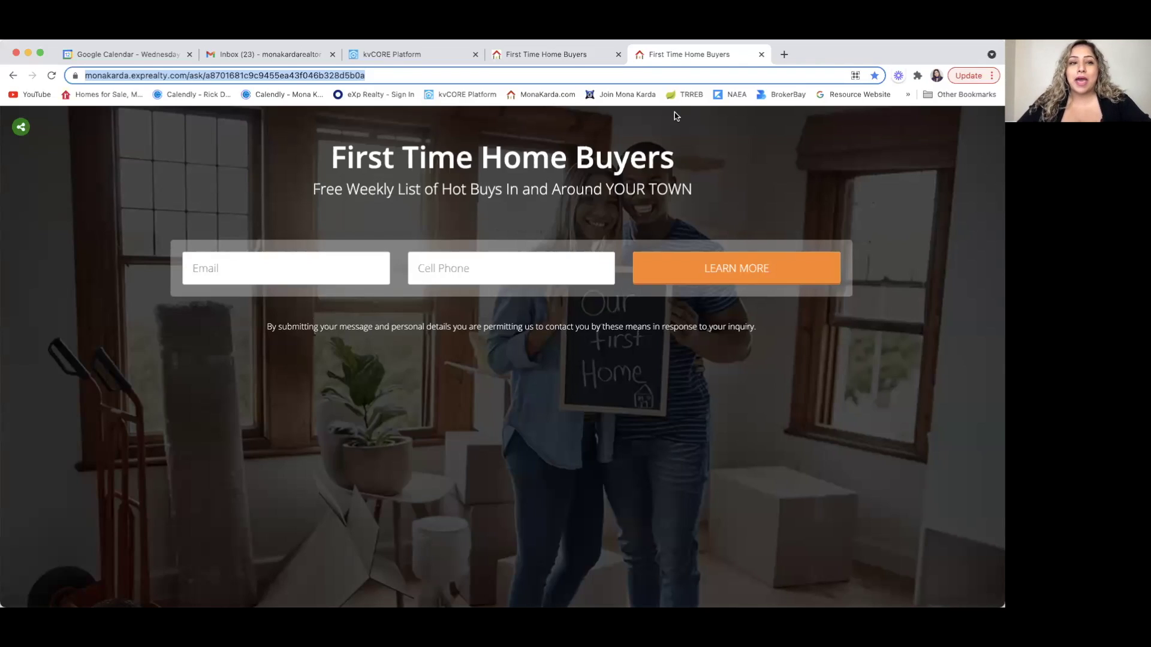
click(408, 61)
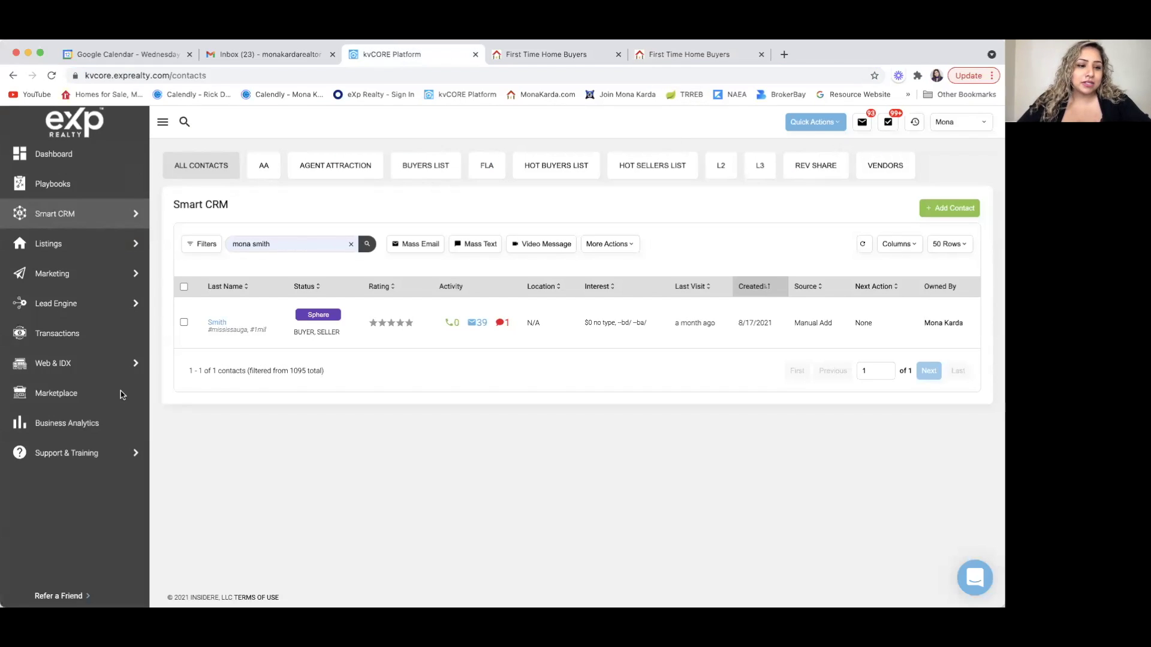
click(76, 303)
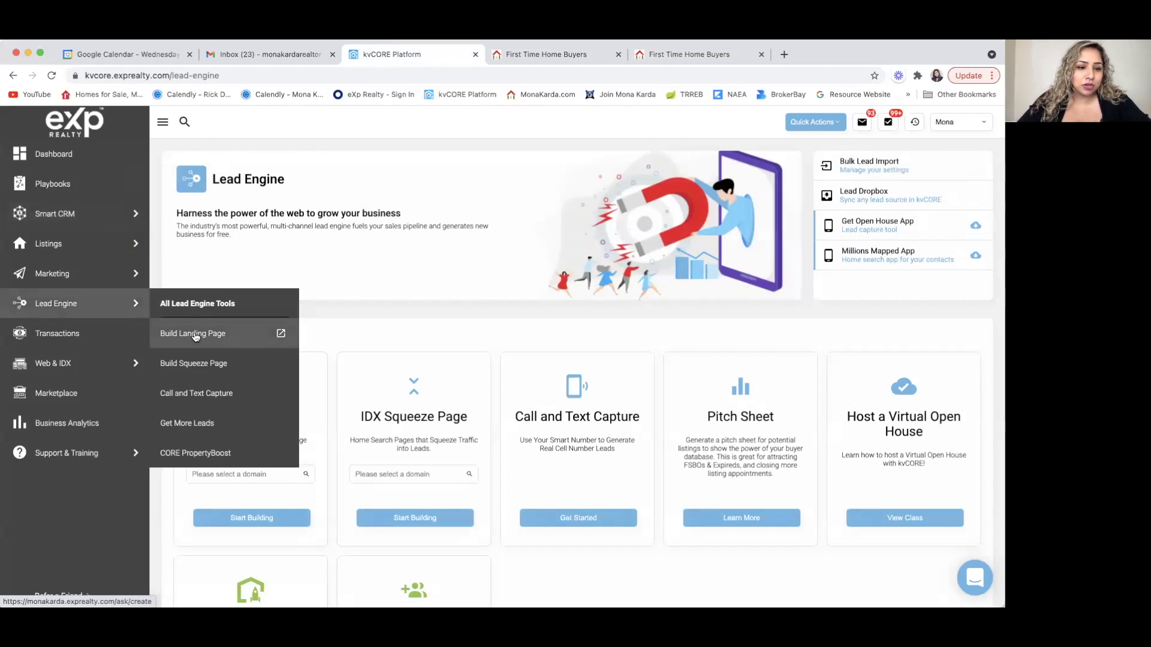
click(196, 337)
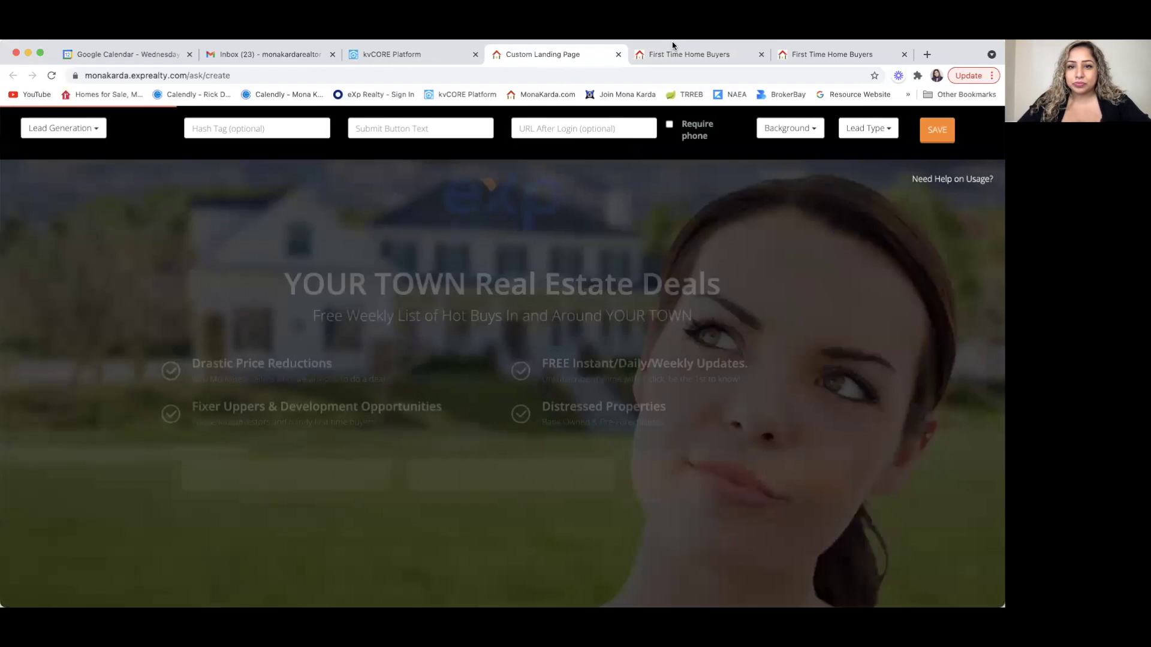
- Pick the first lead generation page type and set the background to Home Value Report
click(100, 135)
click(80, 174)
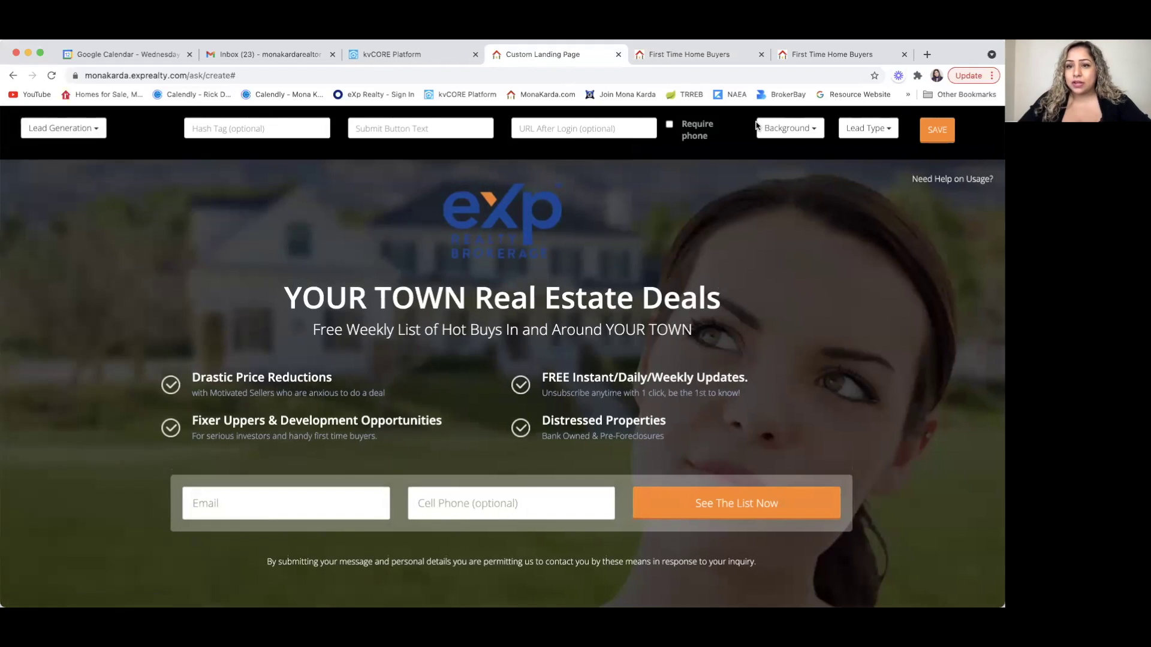
click(815, 130)
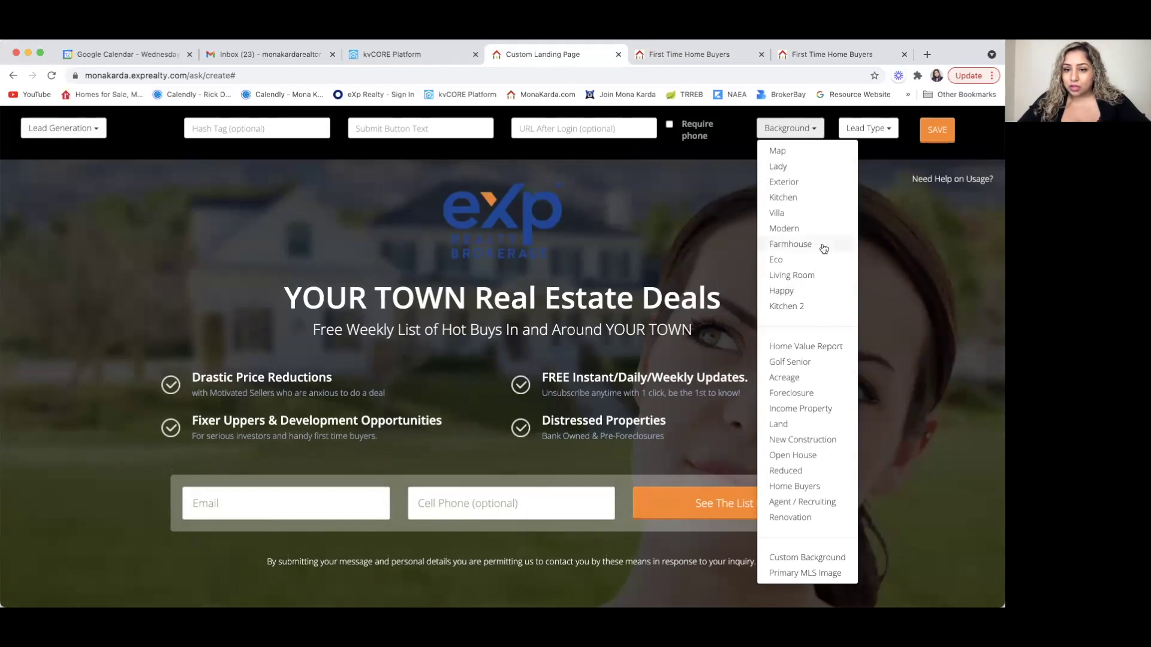
click(819, 349)
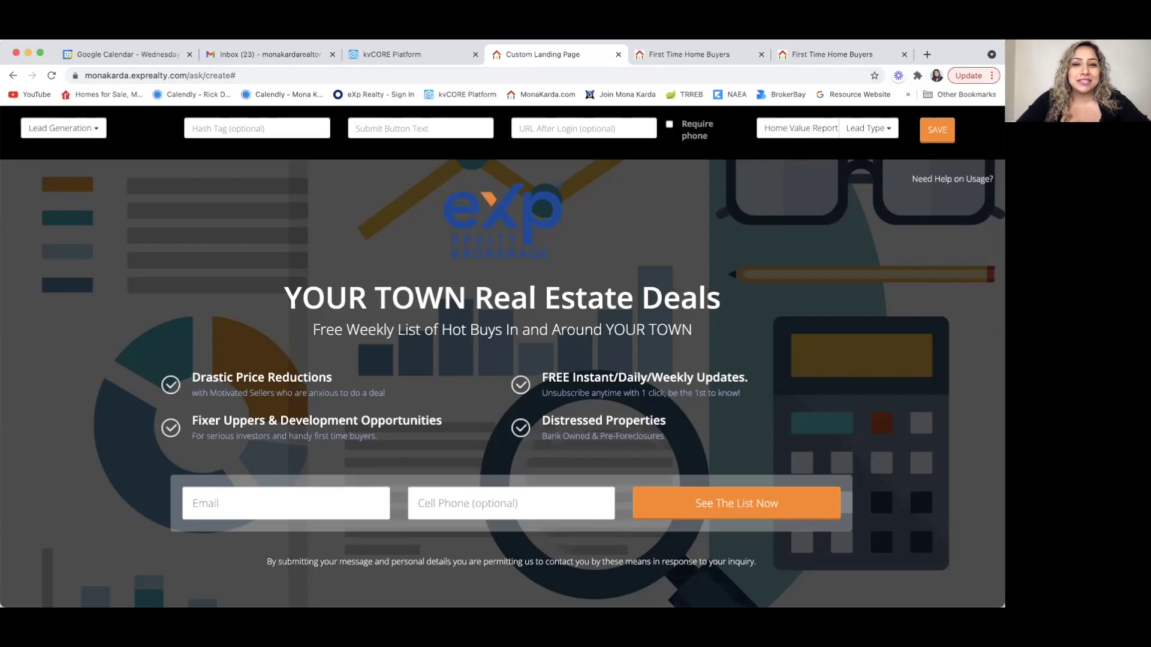
click(419, 54)
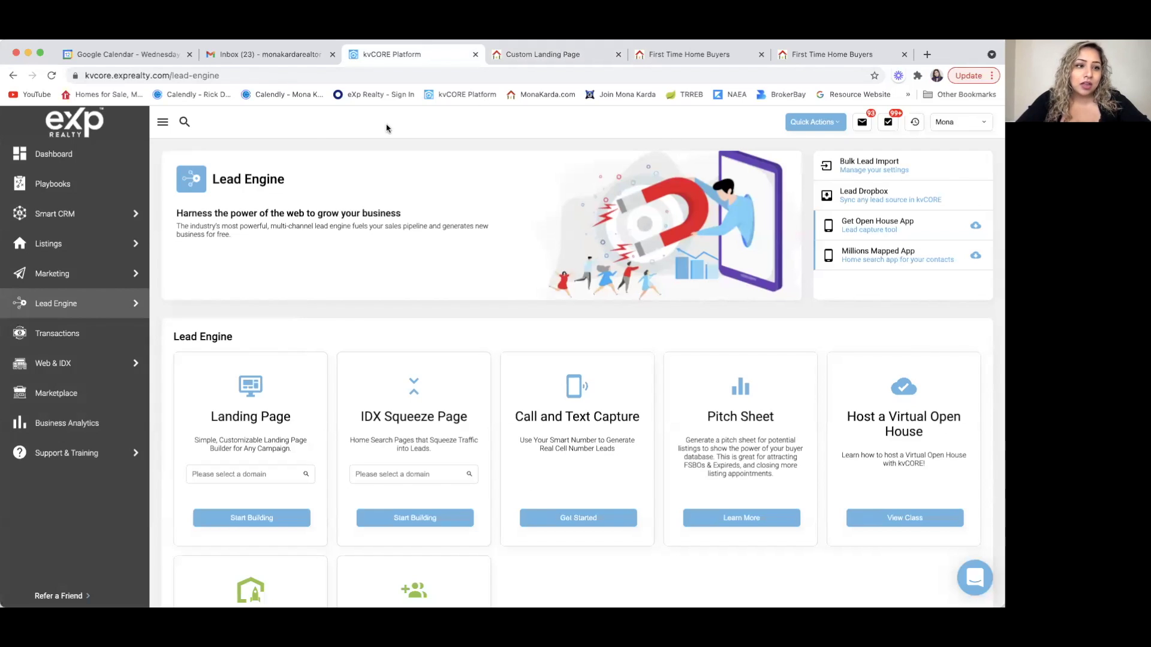
- Open the Dashboard, then the Smart CRM contacts list
click(59, 157)
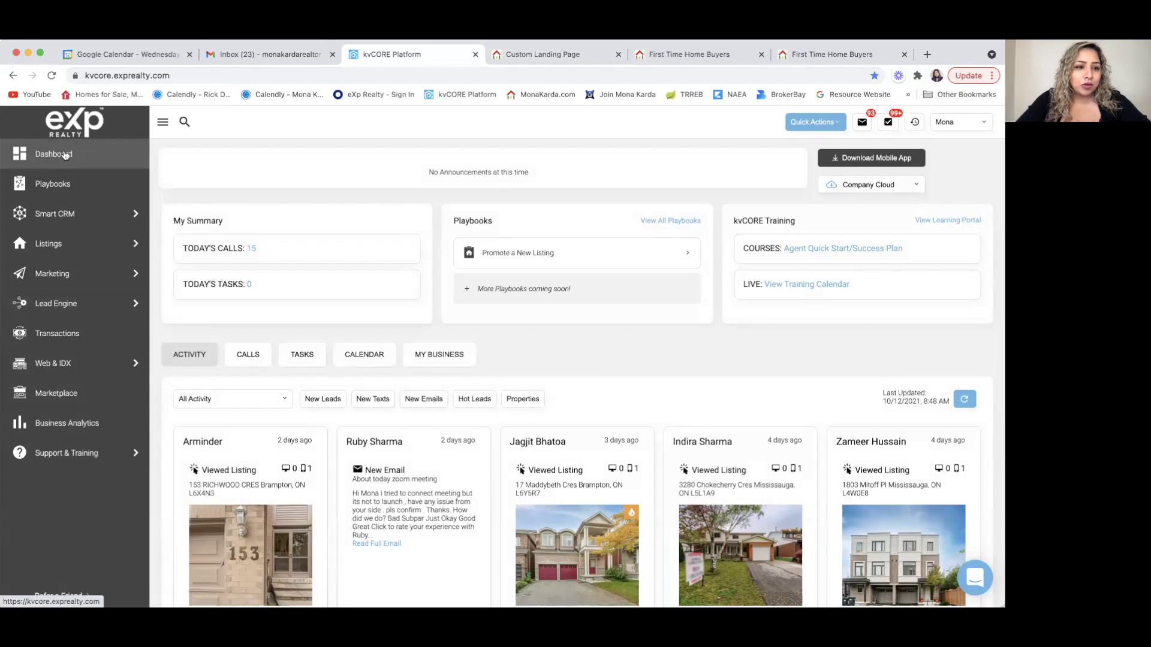
click(66, 221)
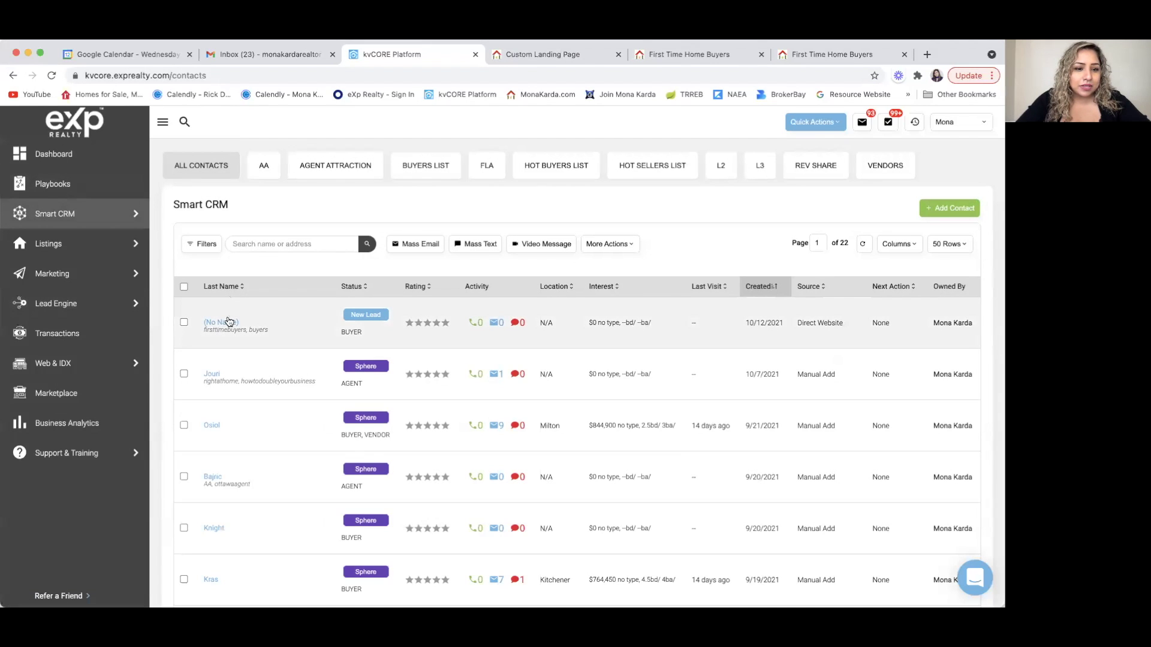
- Review the newest lead's timeline and firsttimebuyers, buyers hashtags, zoomed out to fit
click(228, 324)
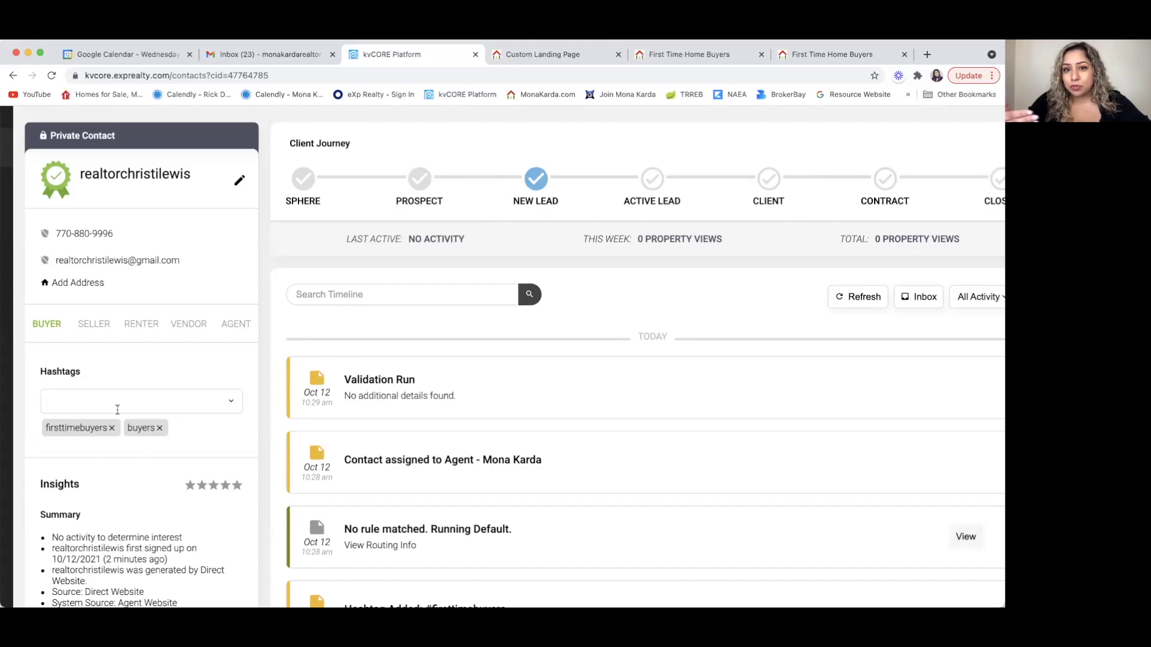
key(super+minus)
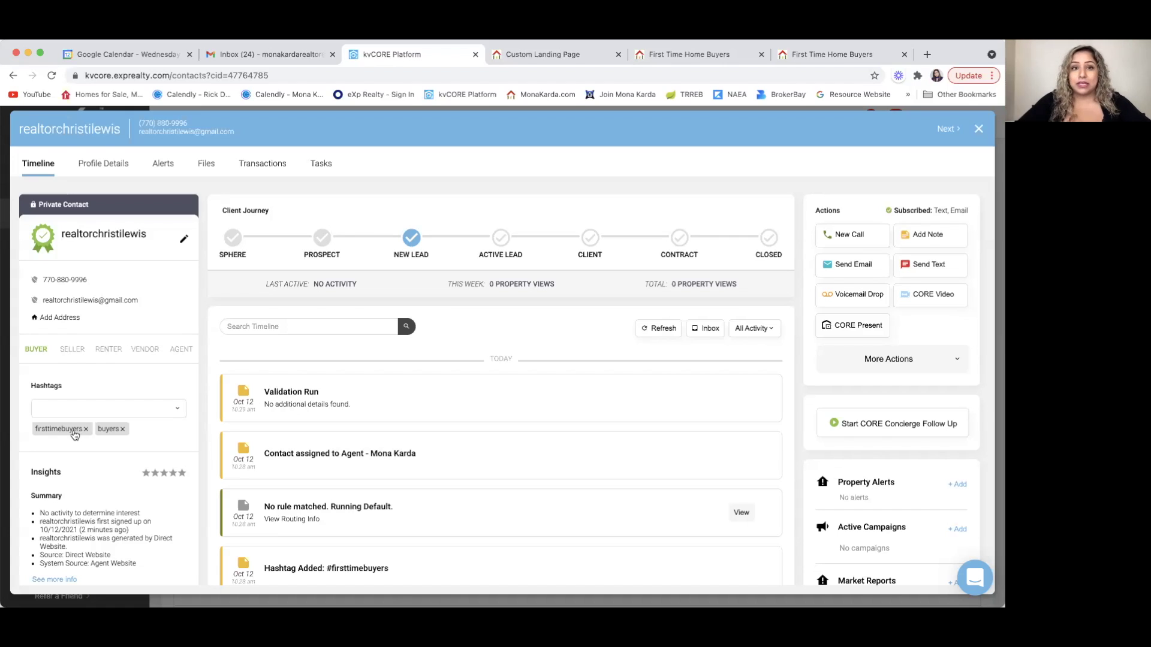
scroll(343, 457, down, 3)
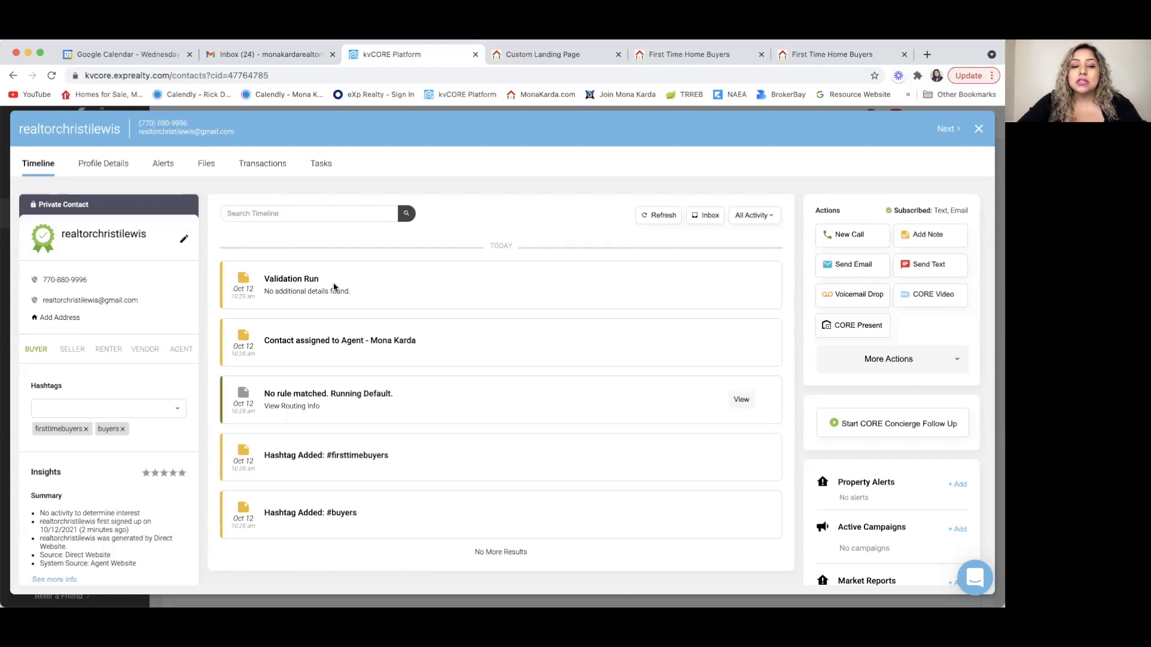
scroll(334, 287, up, 2)
scroll(334, 287, up, 2)
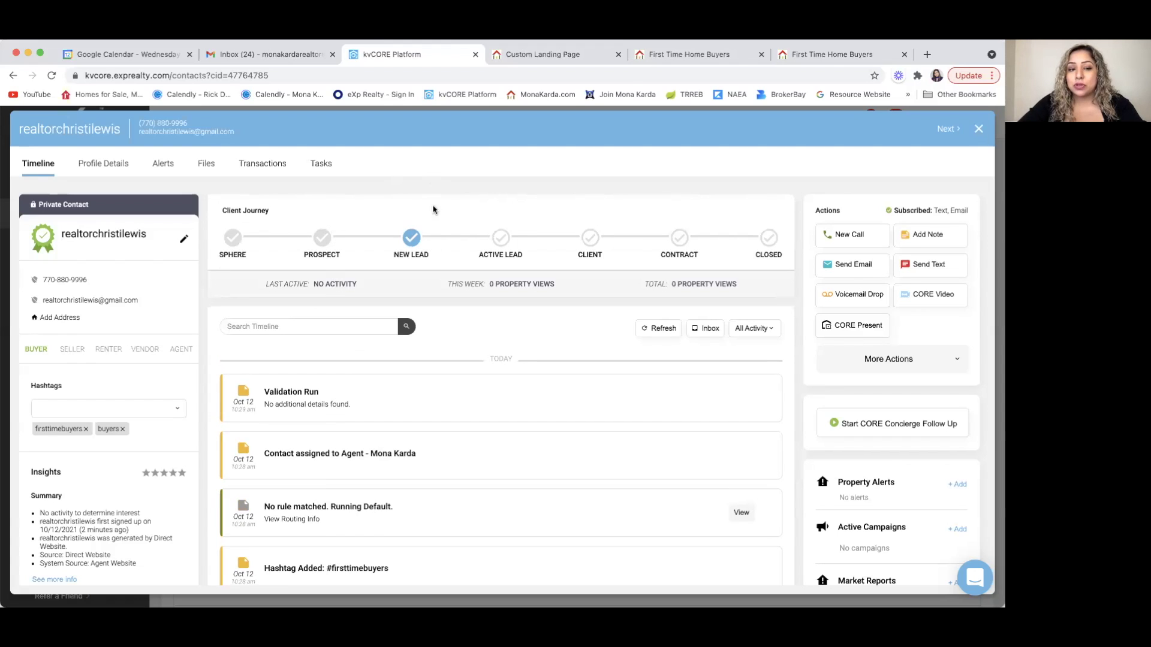
scroll(362, 467, down, 4)
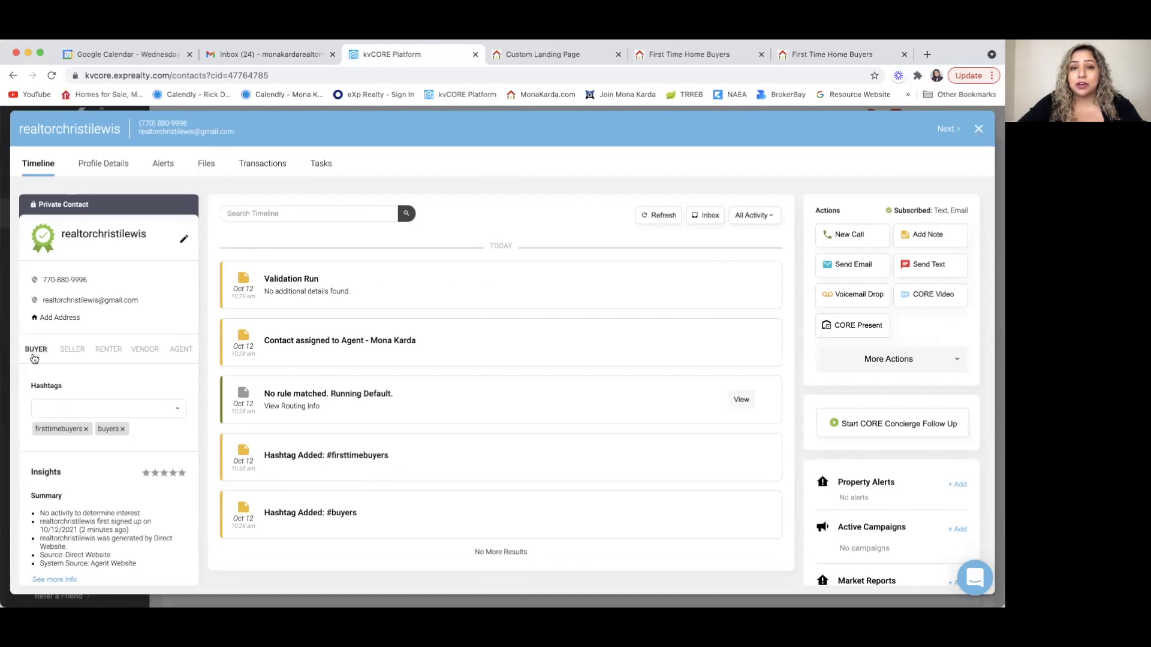
click(567, 55)
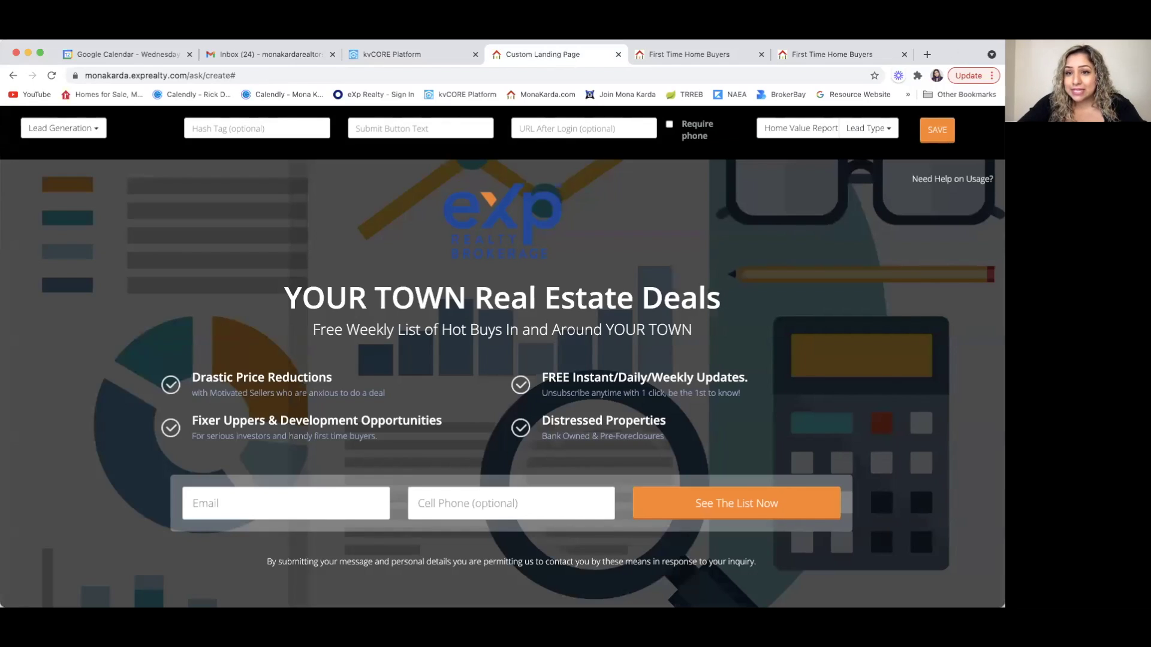
- Check the Lead Type choices, then close the new lead's contact record
click(889, 131)
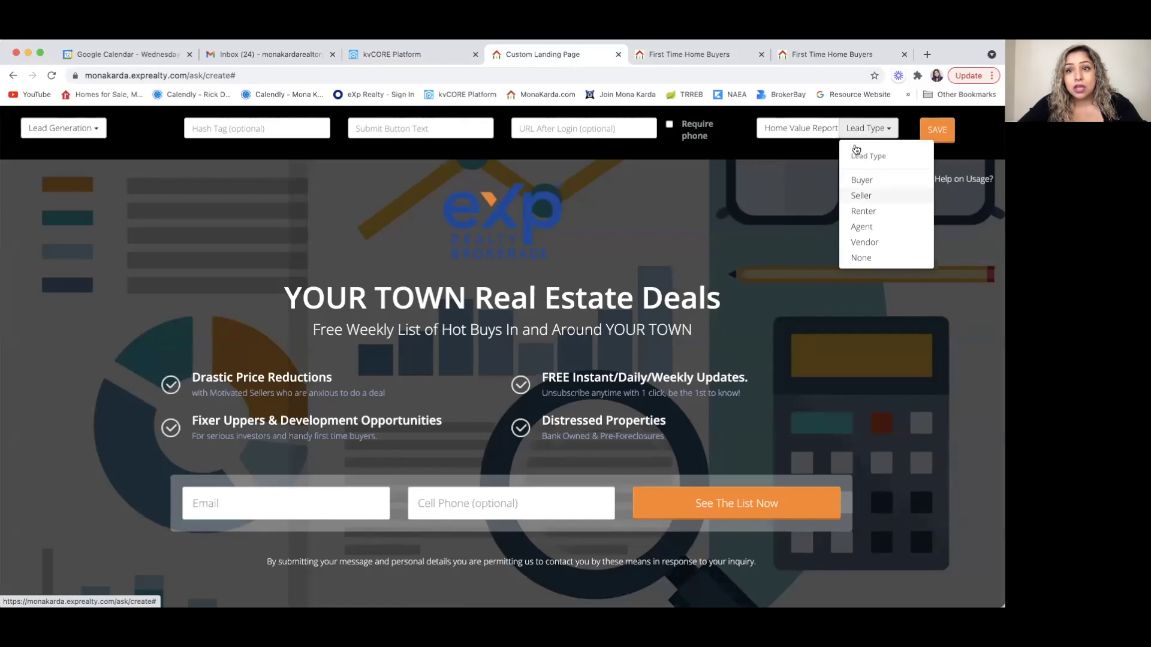
click(379, 55)
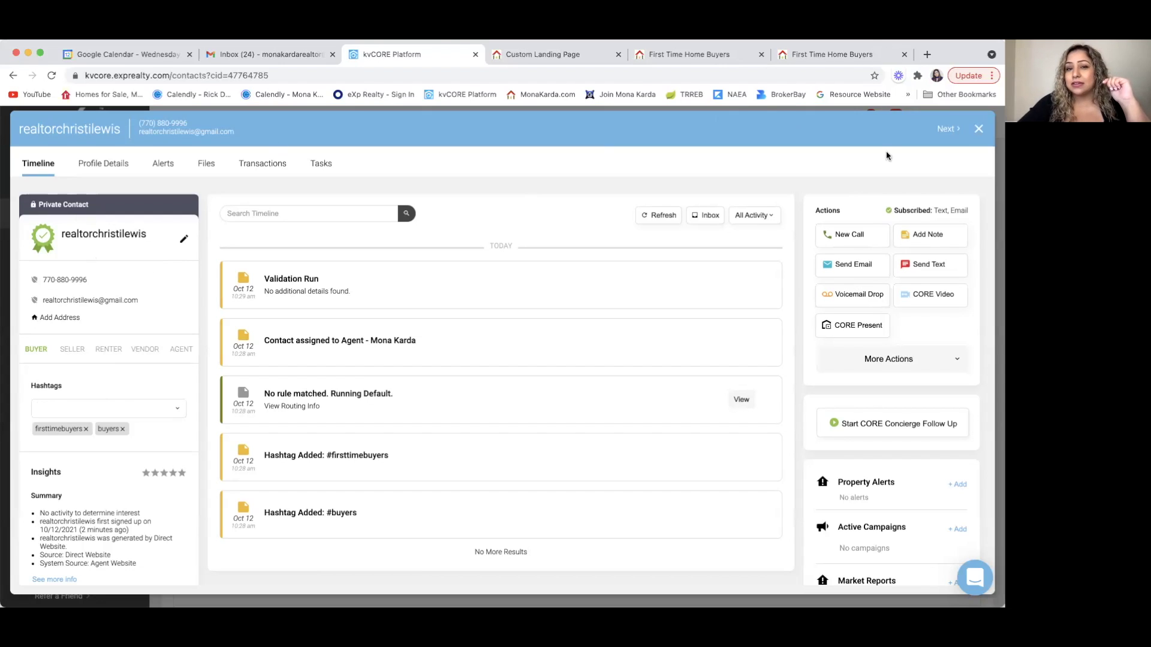
click(979, 129)
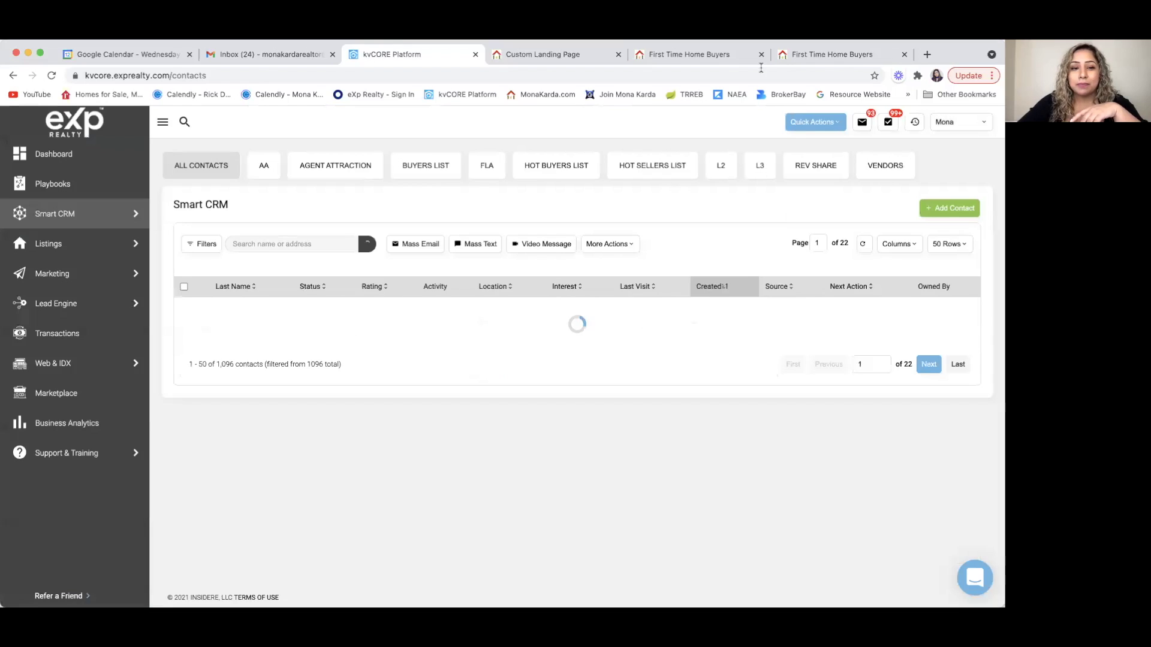
- Delete the Drastic Price Reductions bullet and the subtitle under Fixer Uppers
click(544, 54)
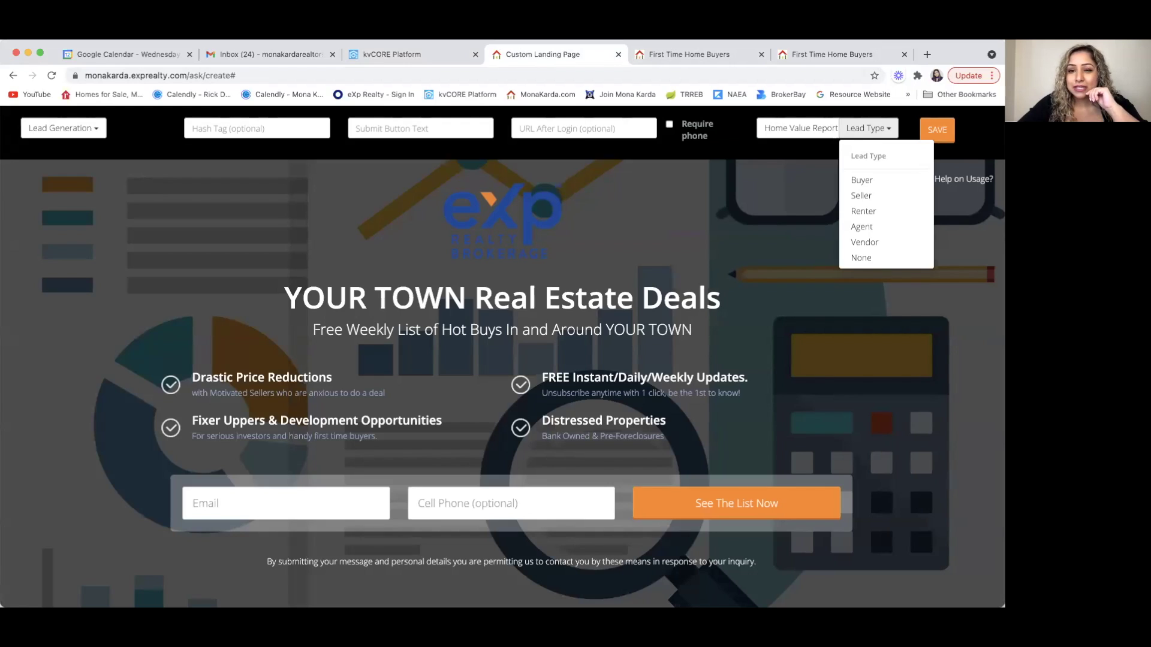
click(273, 376)
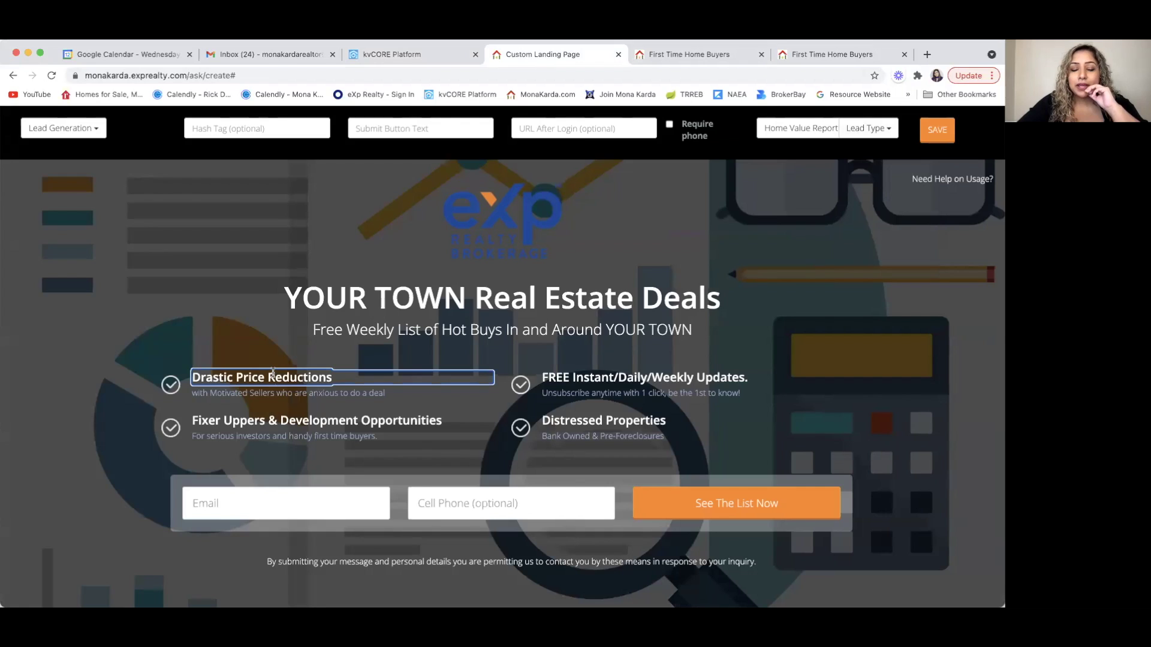
triple_click(287, 378)
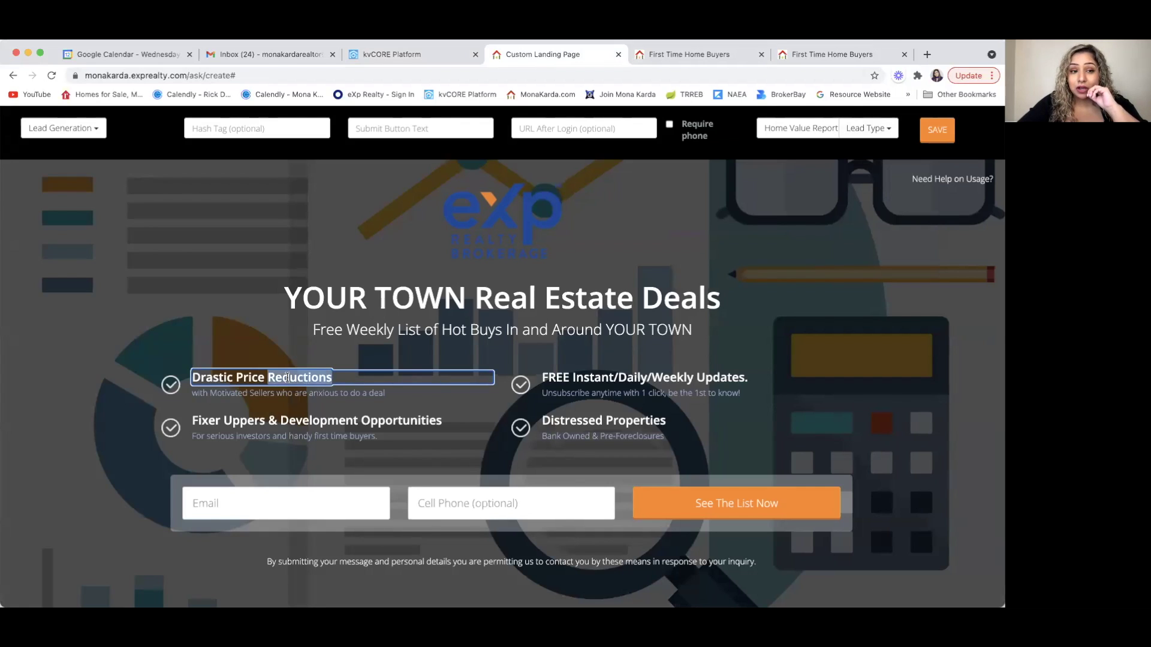
key(BackSpace)
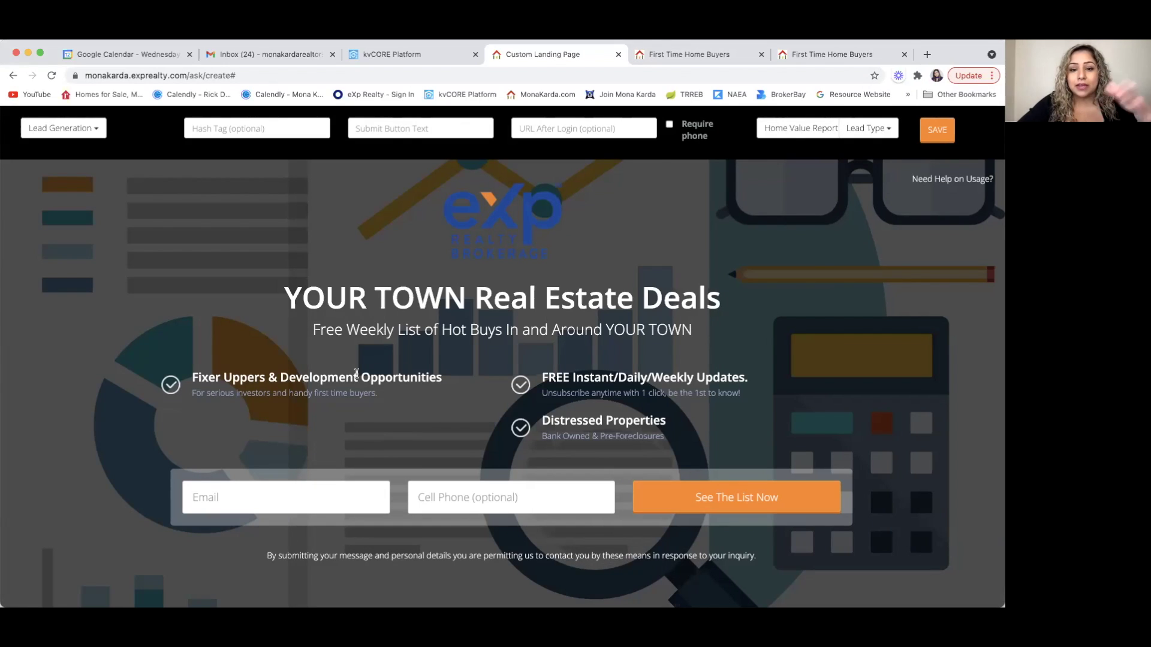
click(375, 376)
drag(442, 378, 238, 369)
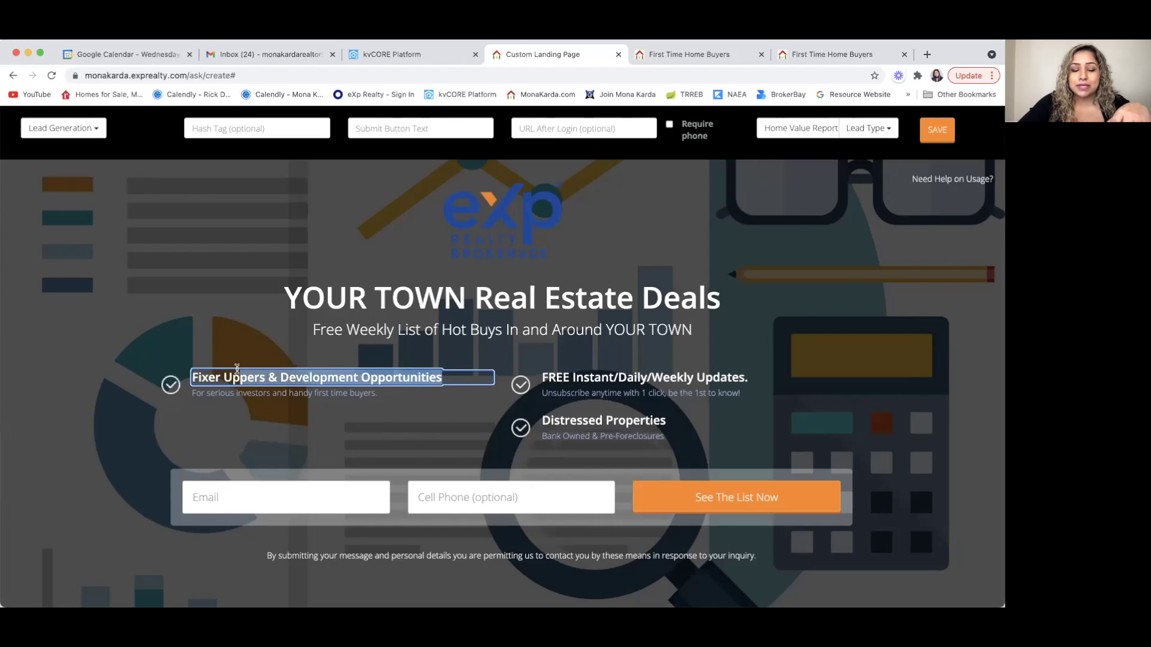
click(371, 394)
drag(378, 393, 196, 392)
key(BackSpace)
click(196, 420)
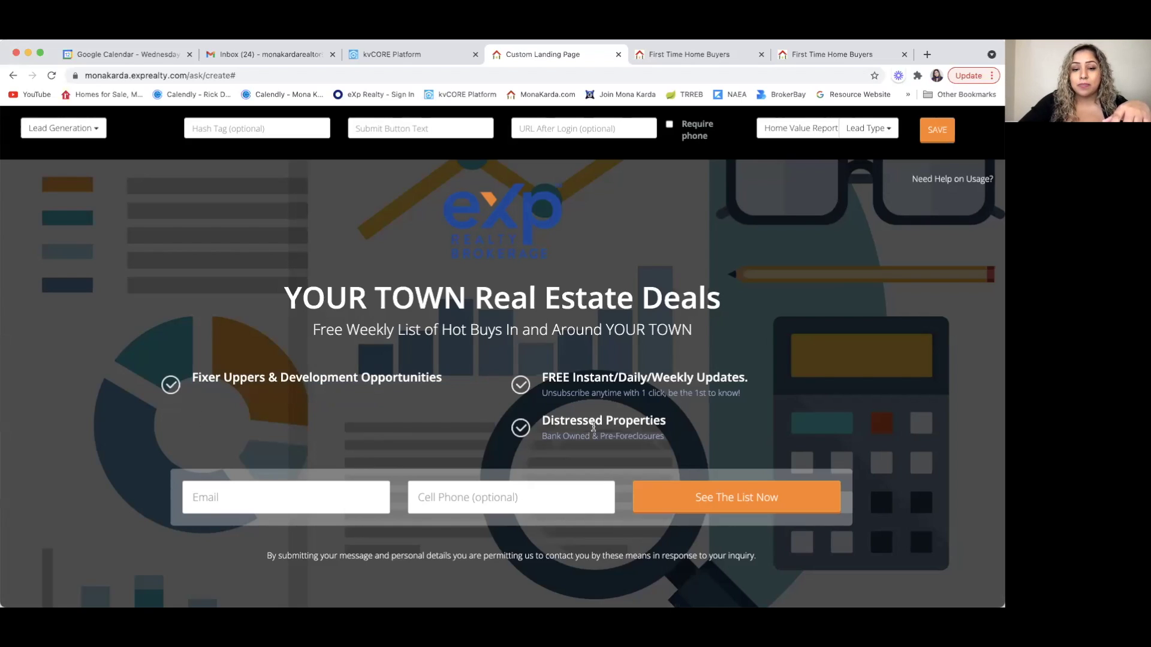
- Remove the Distressed Properties bullet and the 'Unsubscribe anytime' subtitle under Updates
click(593, 427)
click(617, 393)
drag(750, 393, 544, 393)
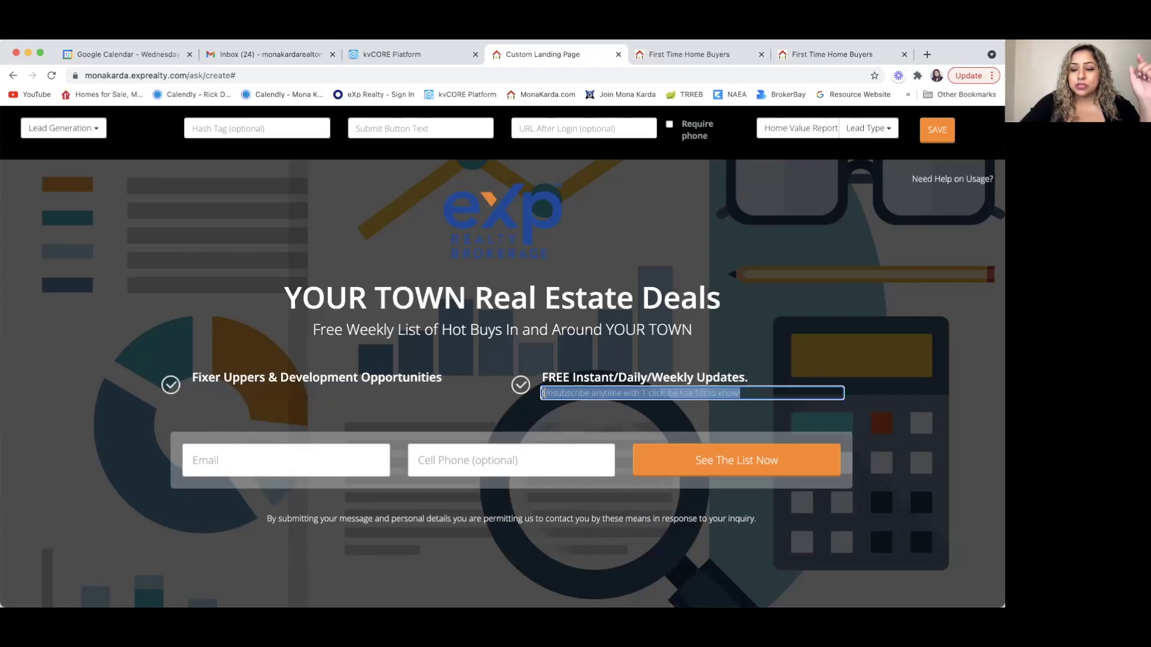
key(BackSpace)
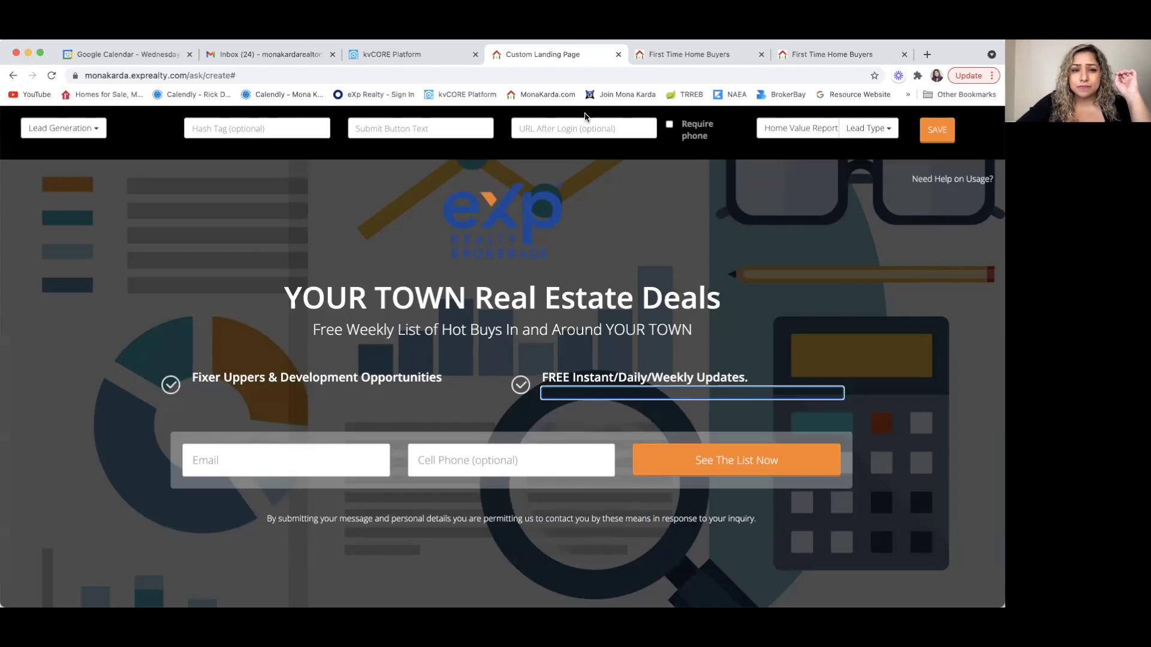
click(486, 220)
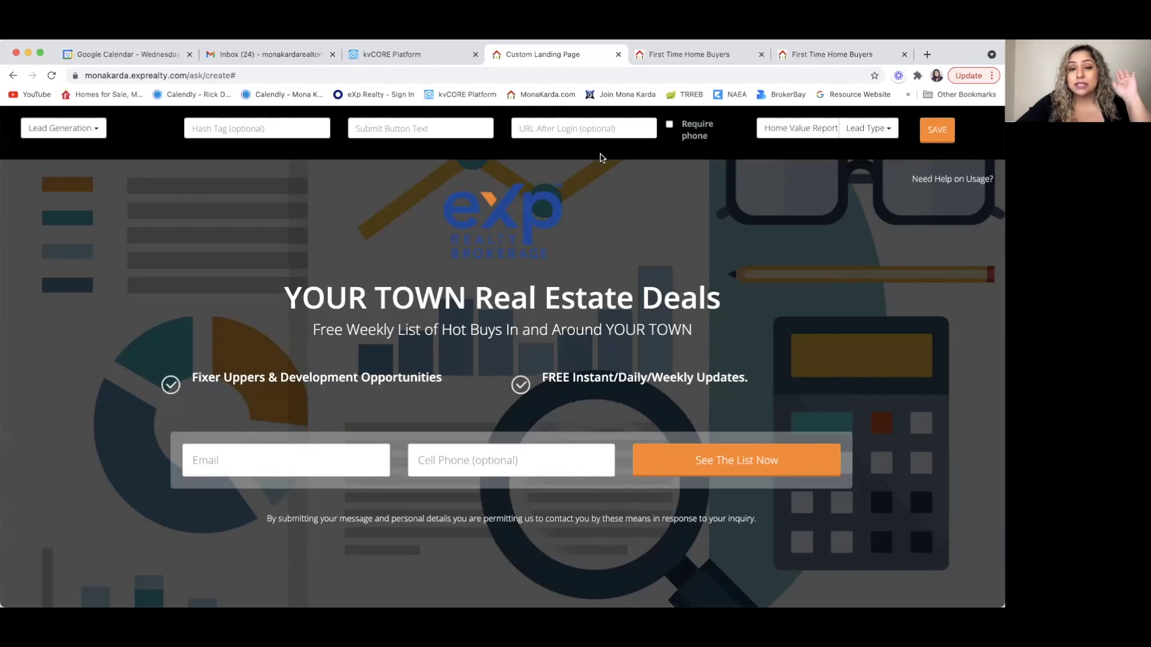
scroll(601, 157, down, 3)
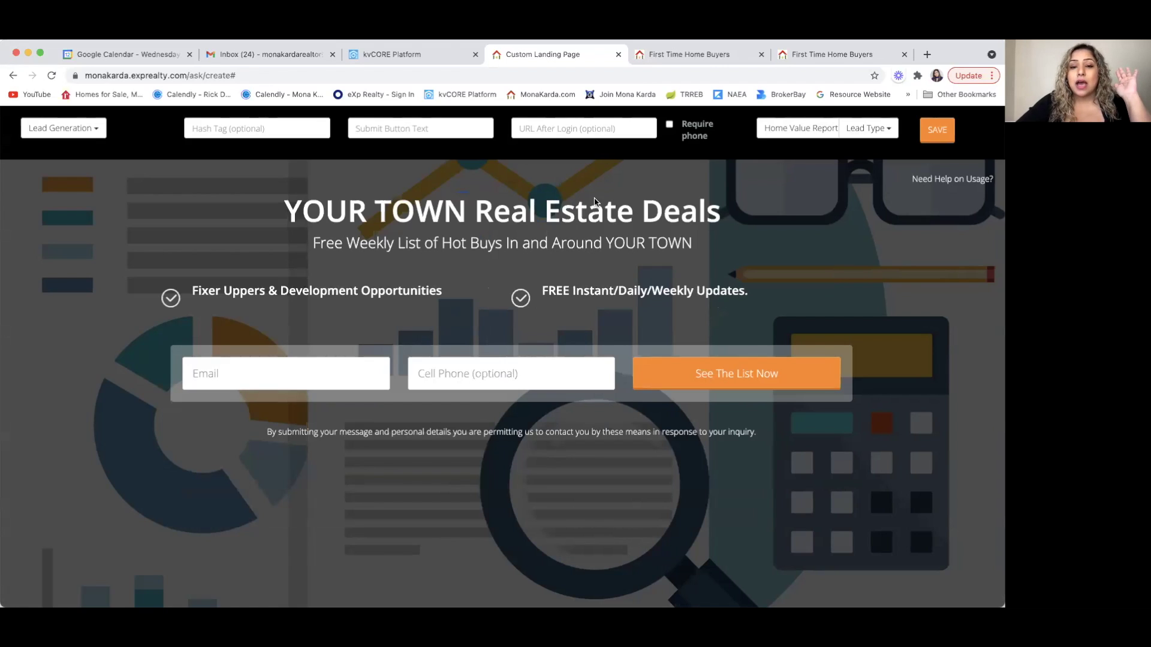
drag(727, 214, 243, 205)
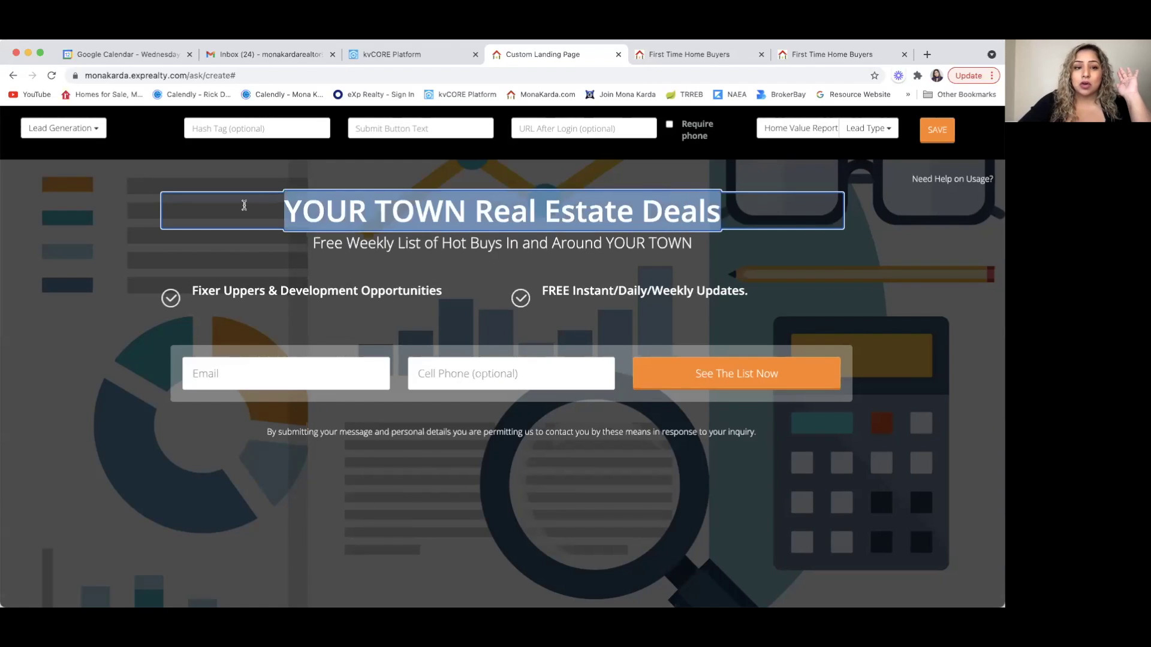
key(BackSpace)
text(0)
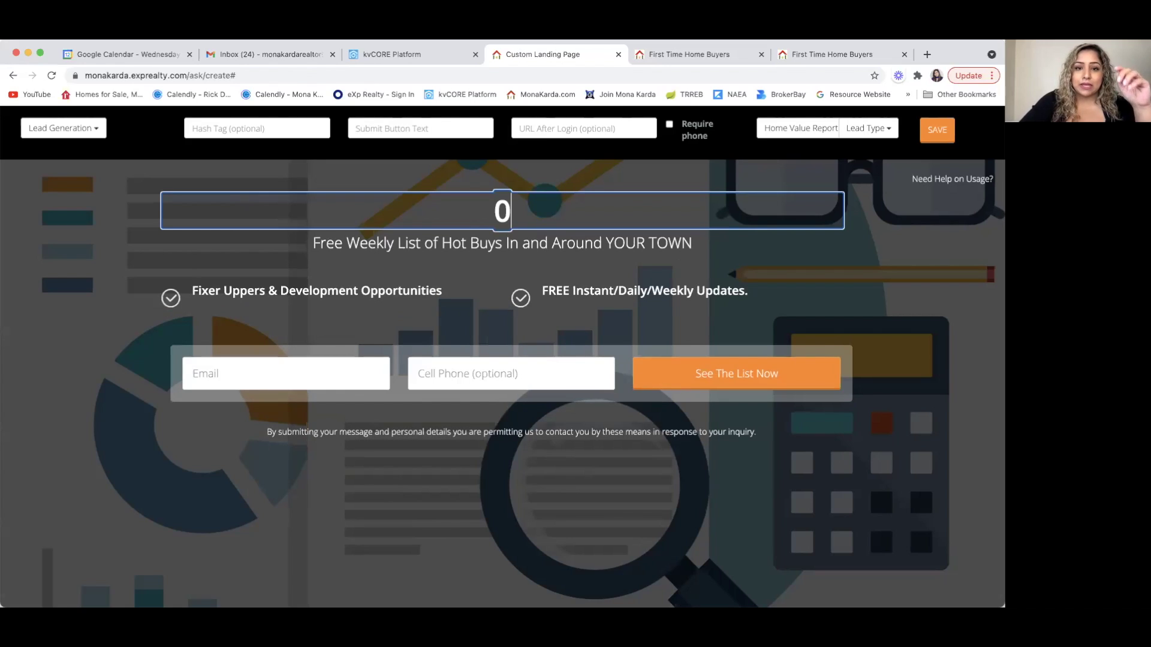
text( --)
key(BackSpace)
text(5 %)
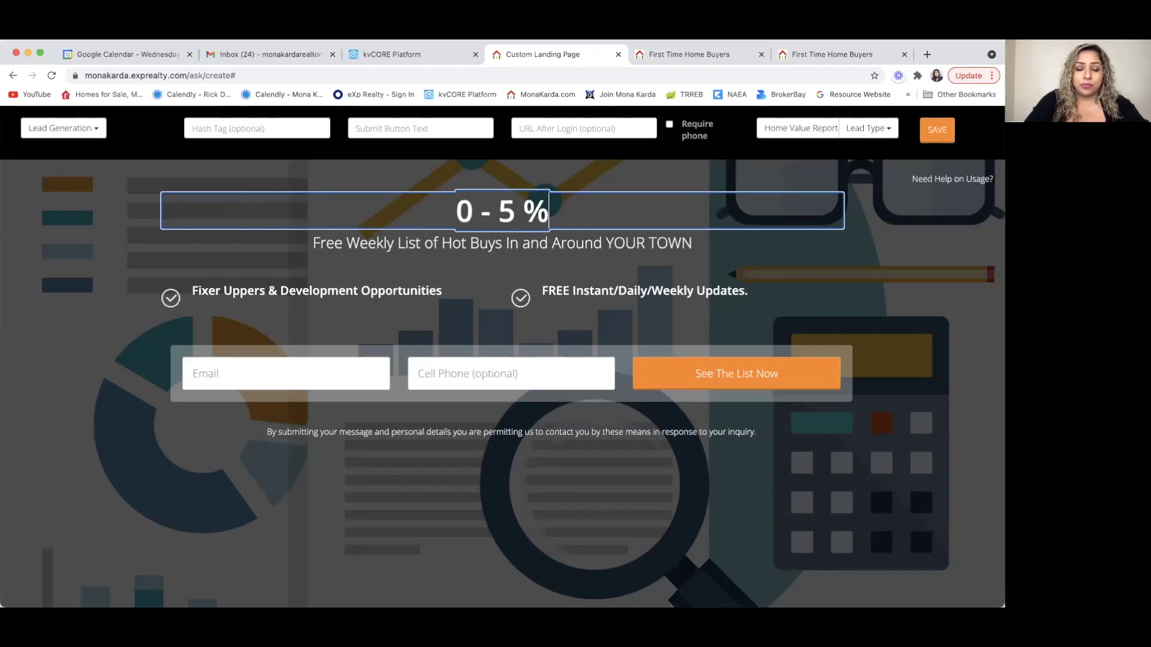
text( DOWN)
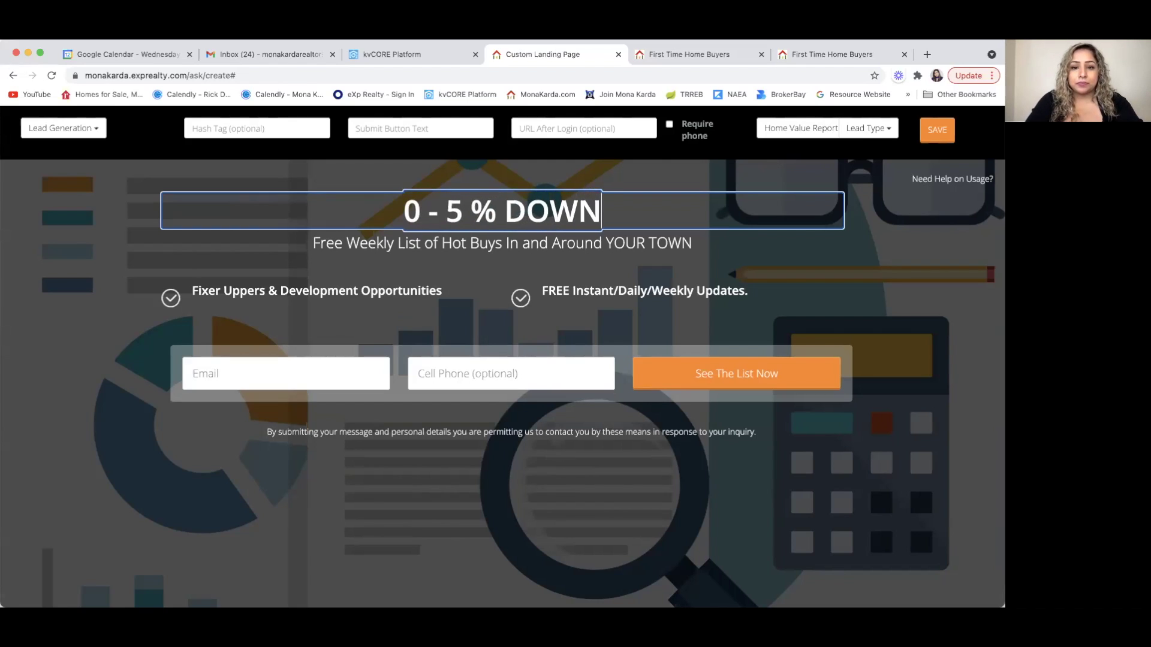
text( PROGRAM)
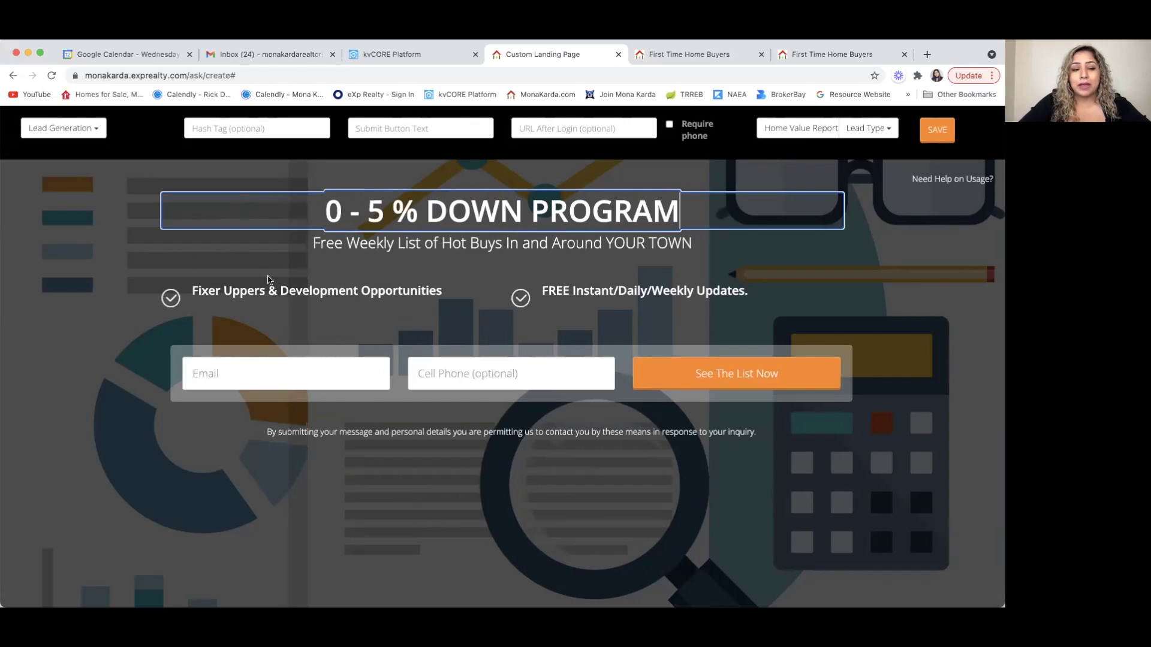
- Delete the subtitle and the Fixer Uppers & Development Opportunities bullet line
click(426, 242)
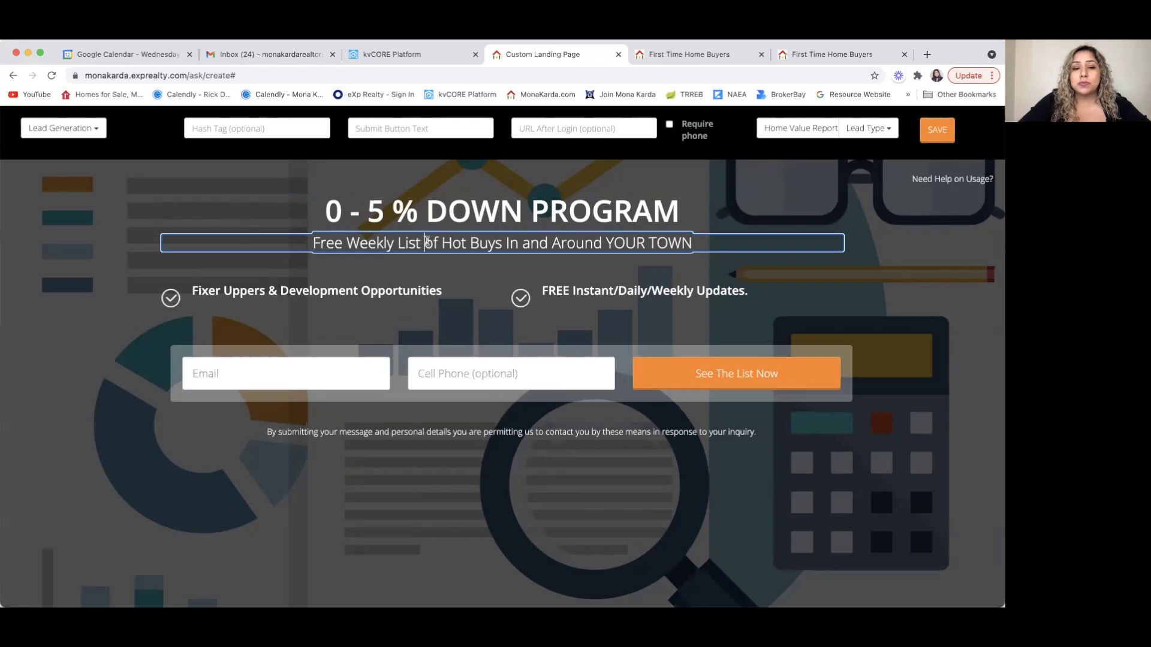
drag(692, 242, 300, 239)
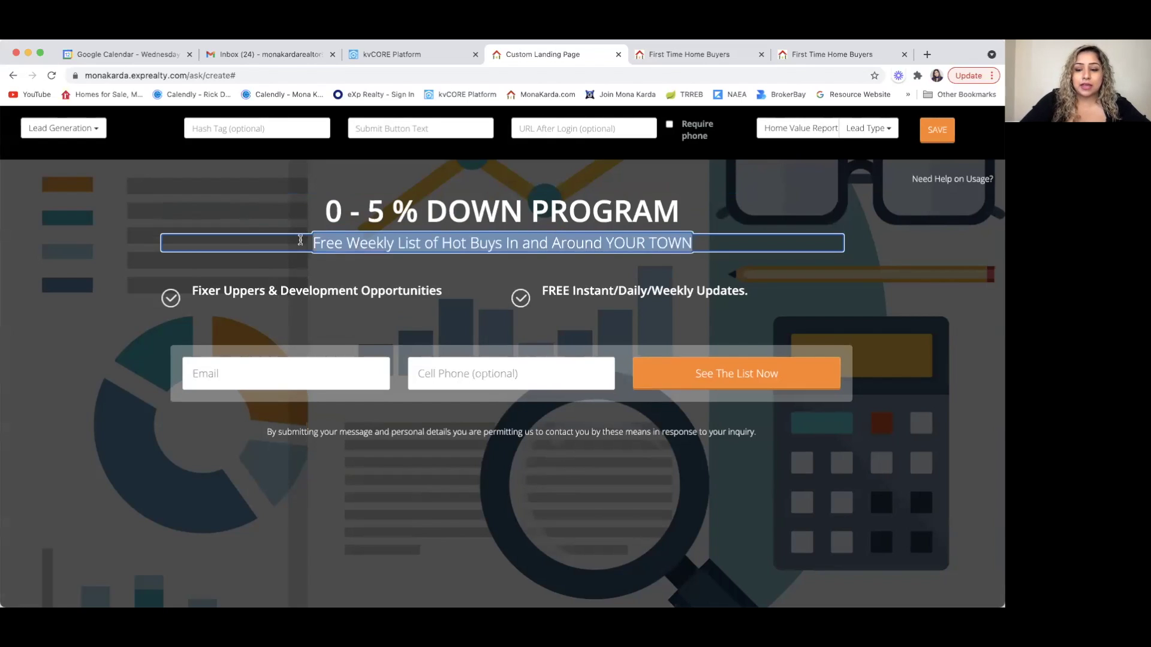
key(BackSpace)
click(292, 291)
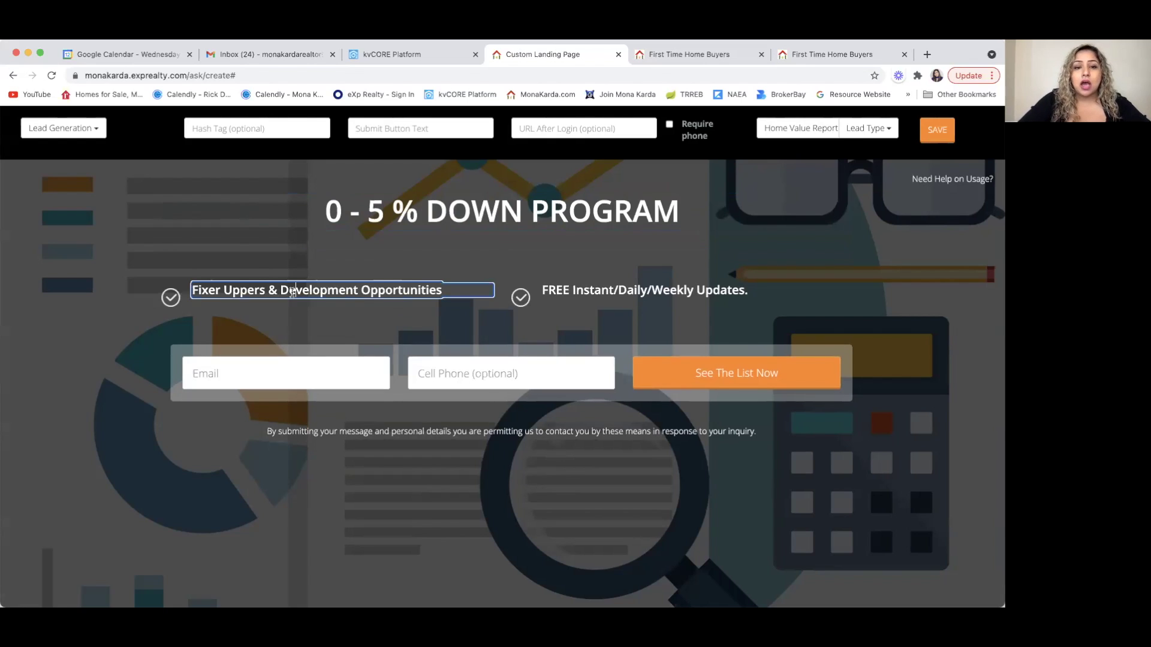
click(600, 287)
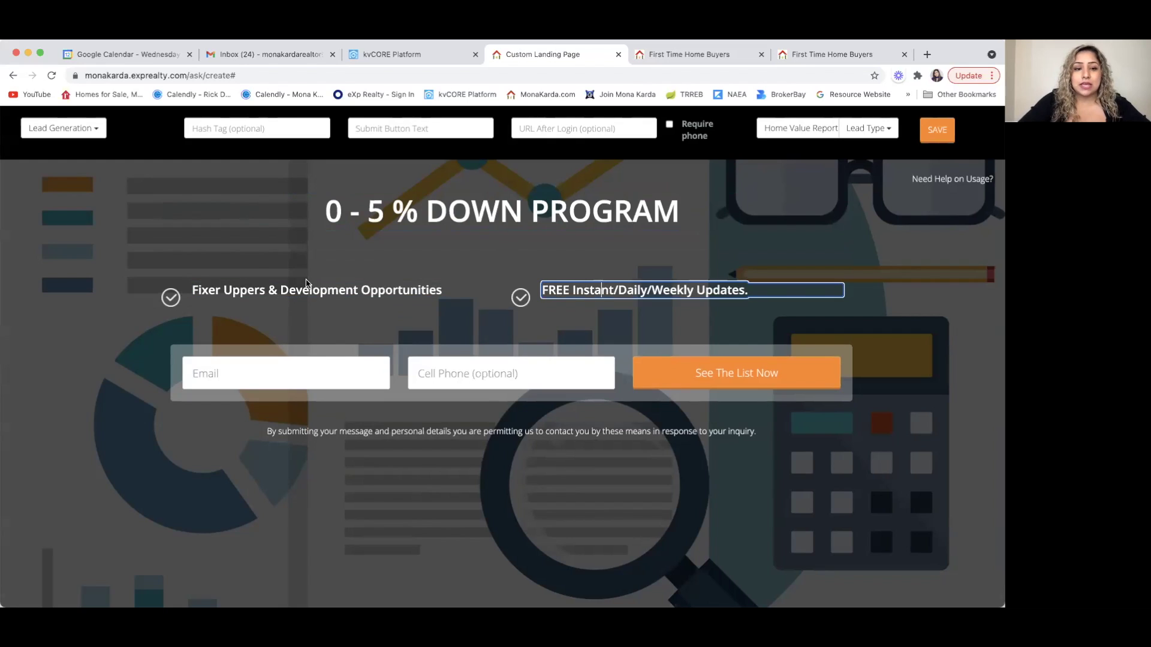
click(329, 291)
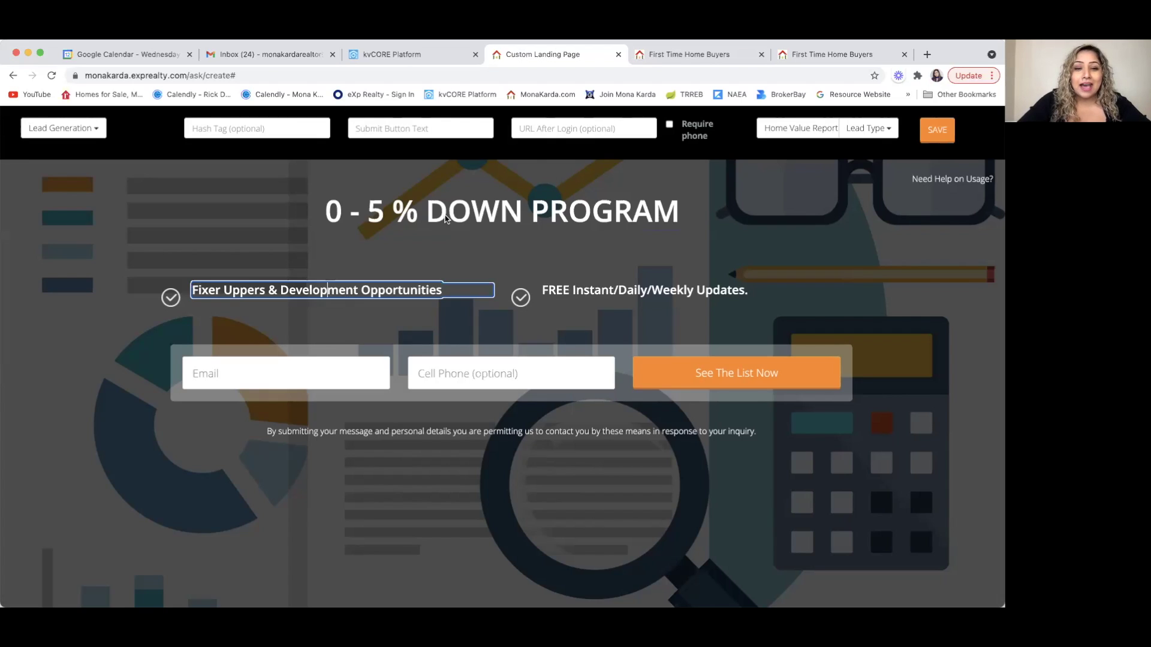
key(ctrl+a)
key(BackSpace)
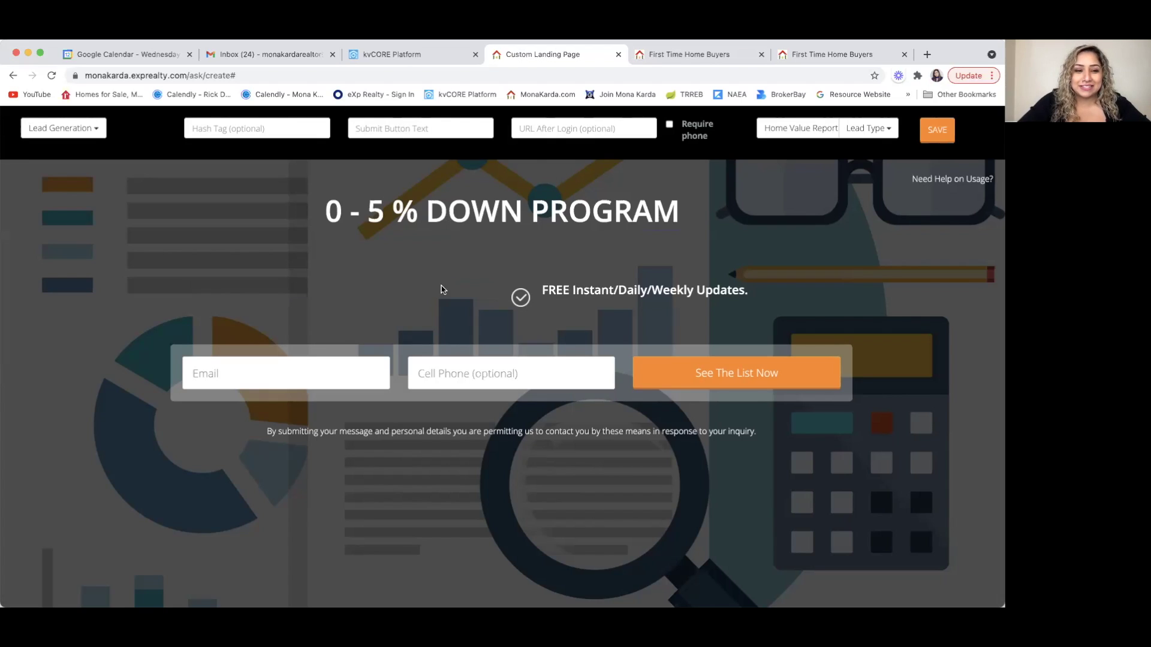
- Delete the FREE Instant/Daily/Weekly Updates bullet and make Cell Phone required
click(642, 296)
key(ctrl+a)
key(BackSpace)
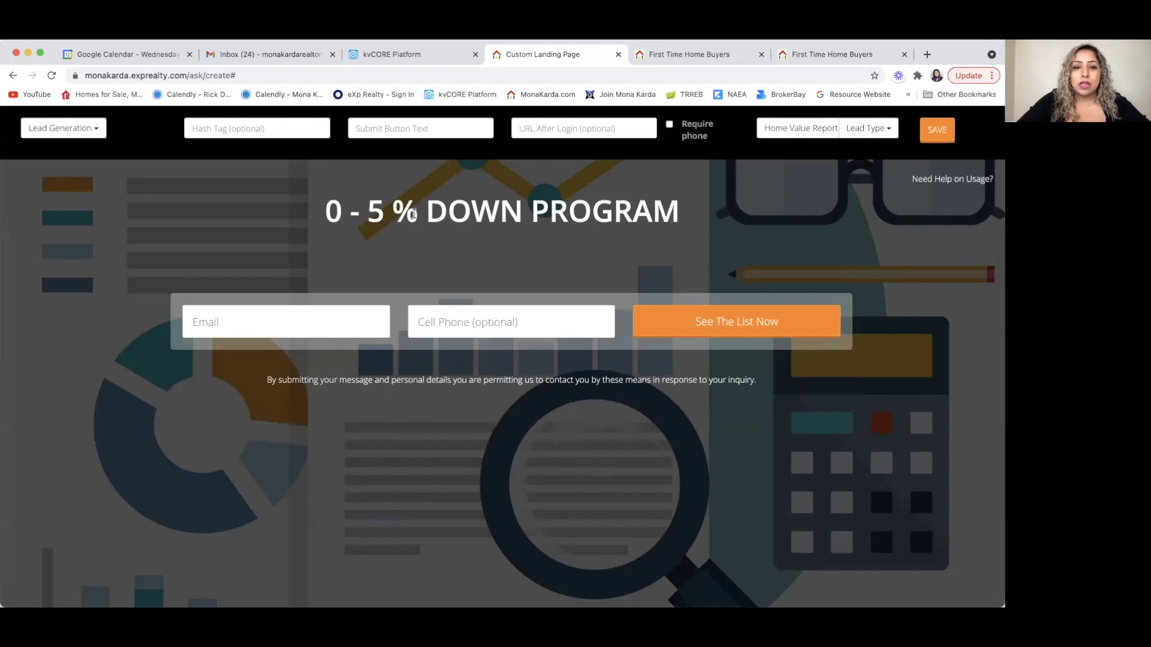
click(669, 125)
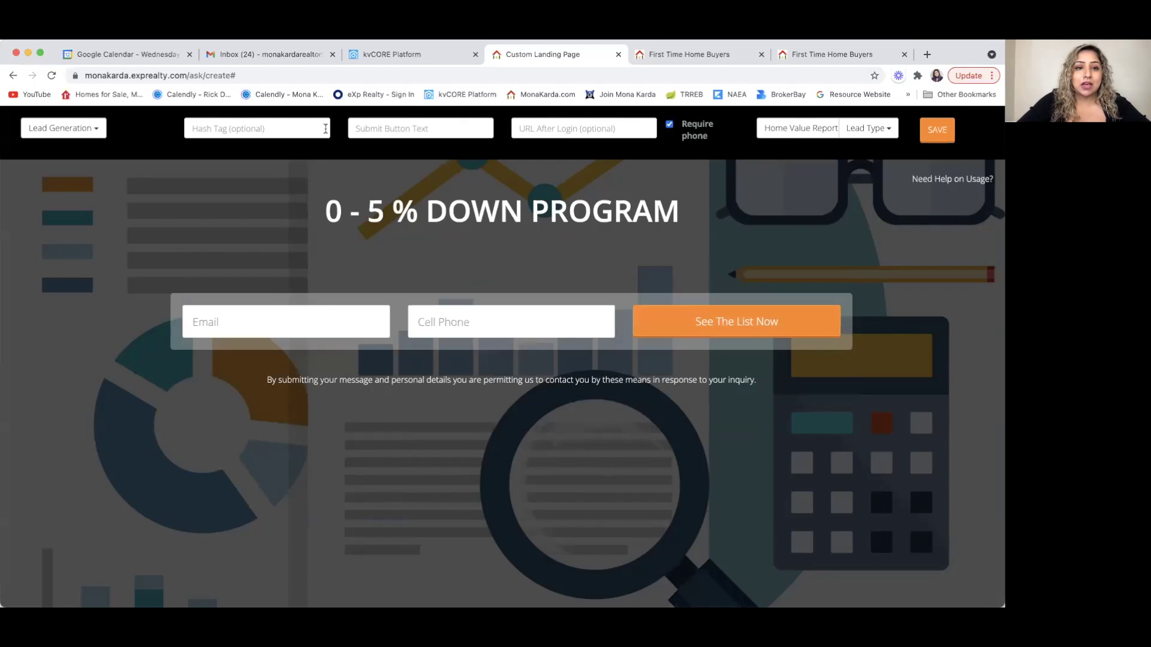
- Set the submit button text to 'LEARN MORE' and the lead type to Buyer
click(404, 122)
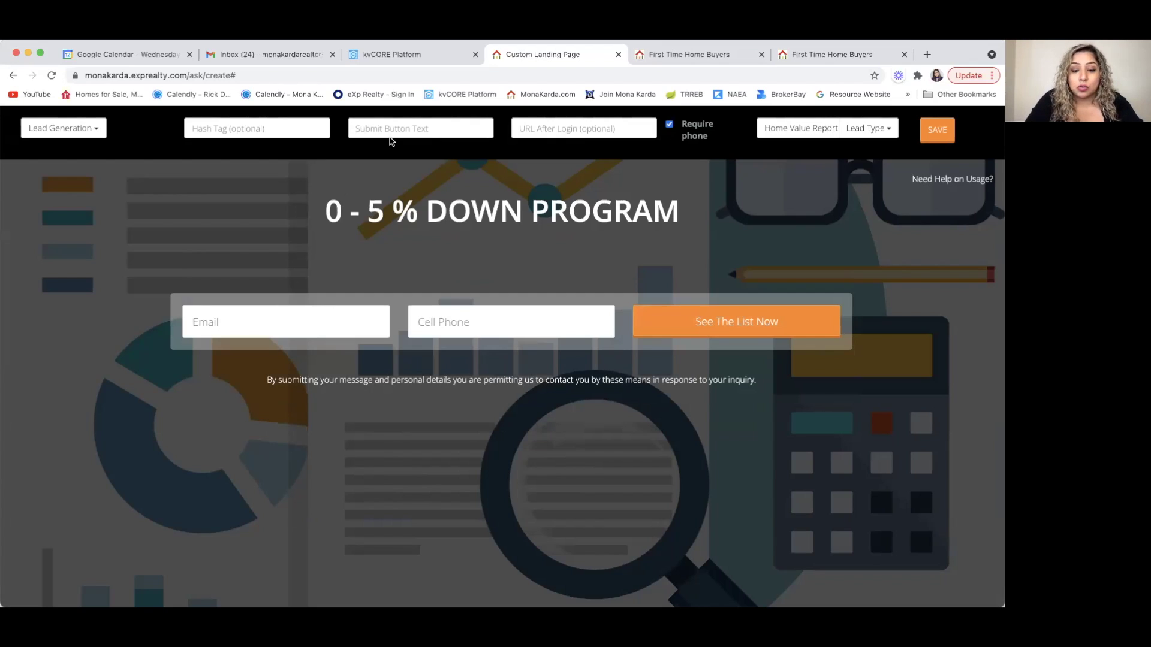
text(LEA)
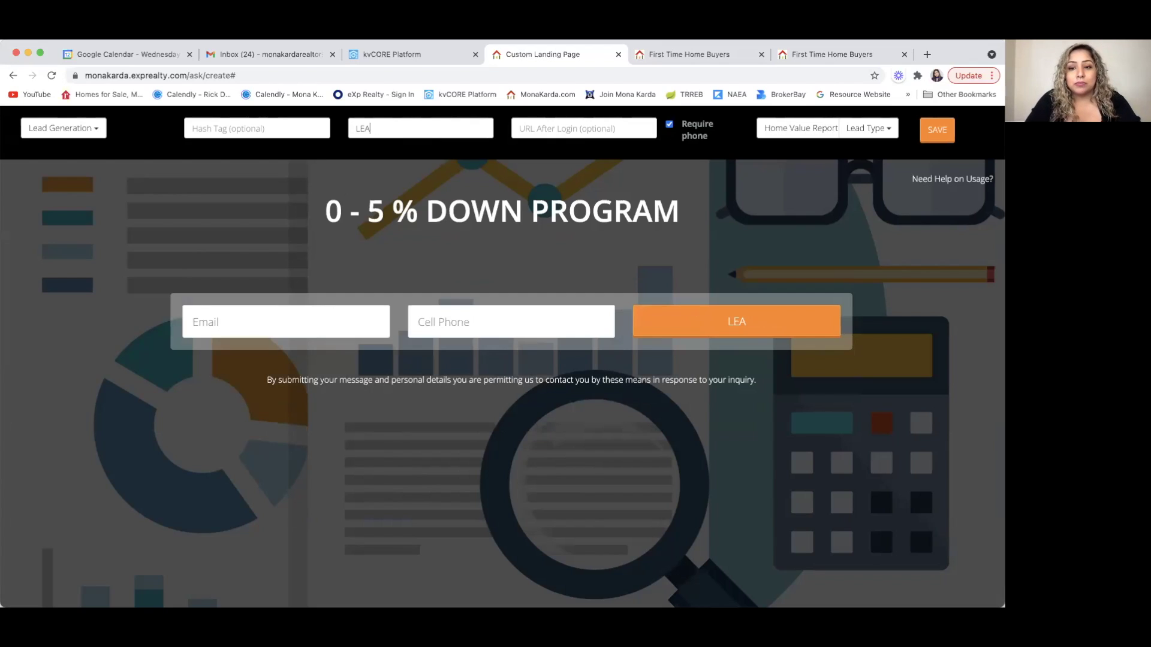
text(RN MORE)
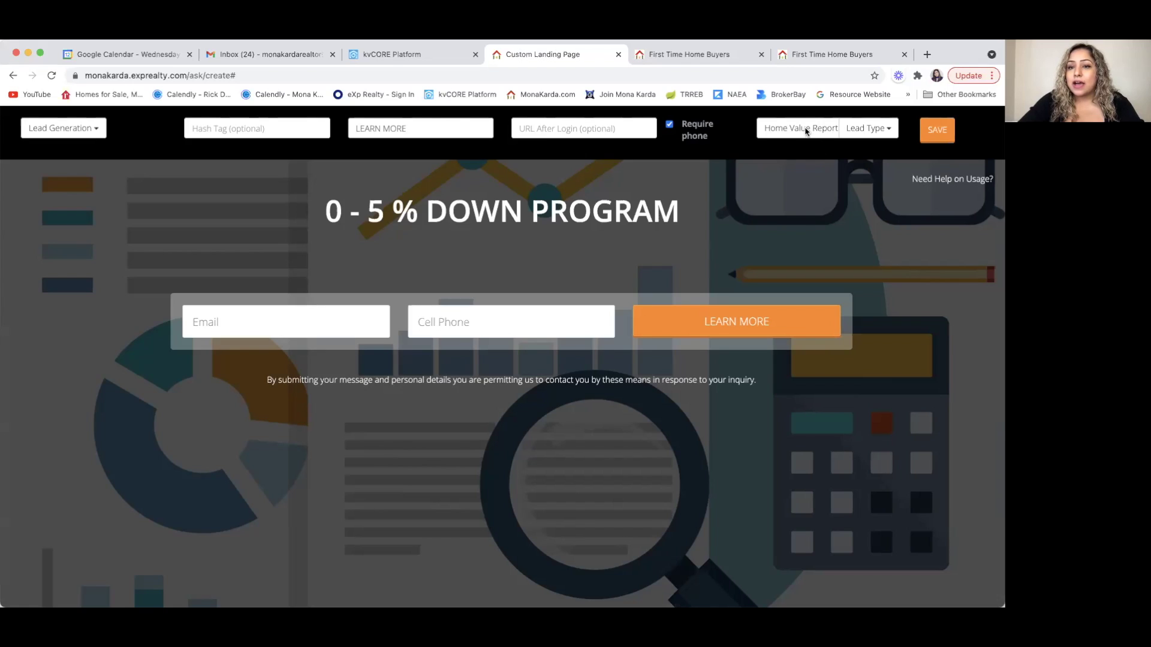
click(864, 129)
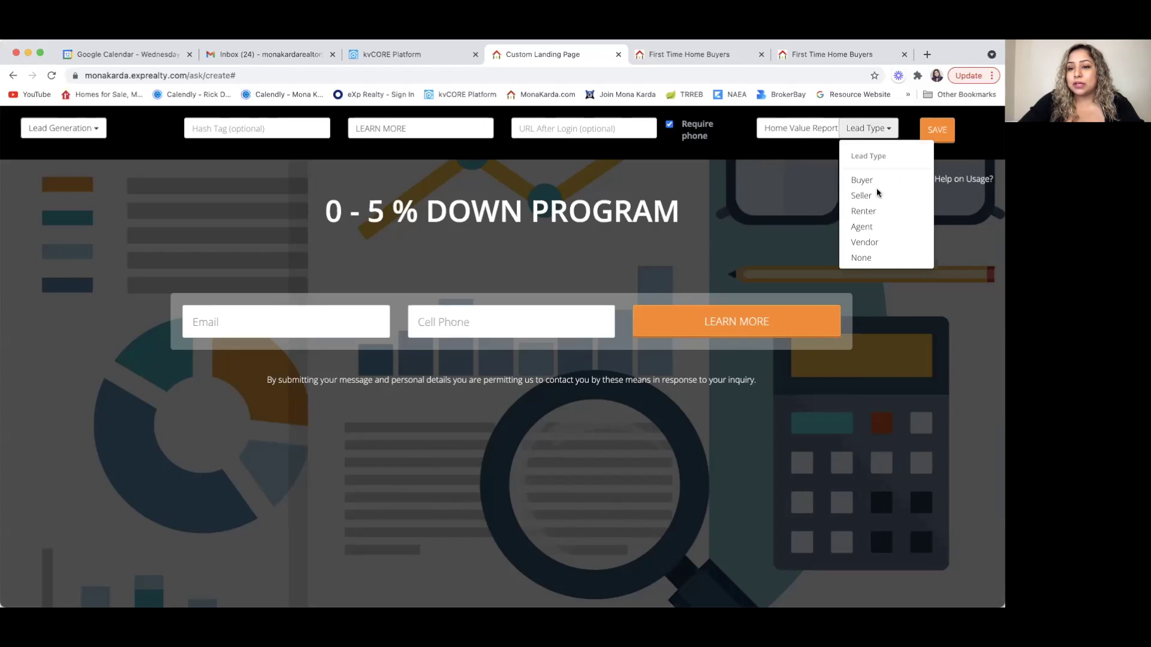
click(863, 179)
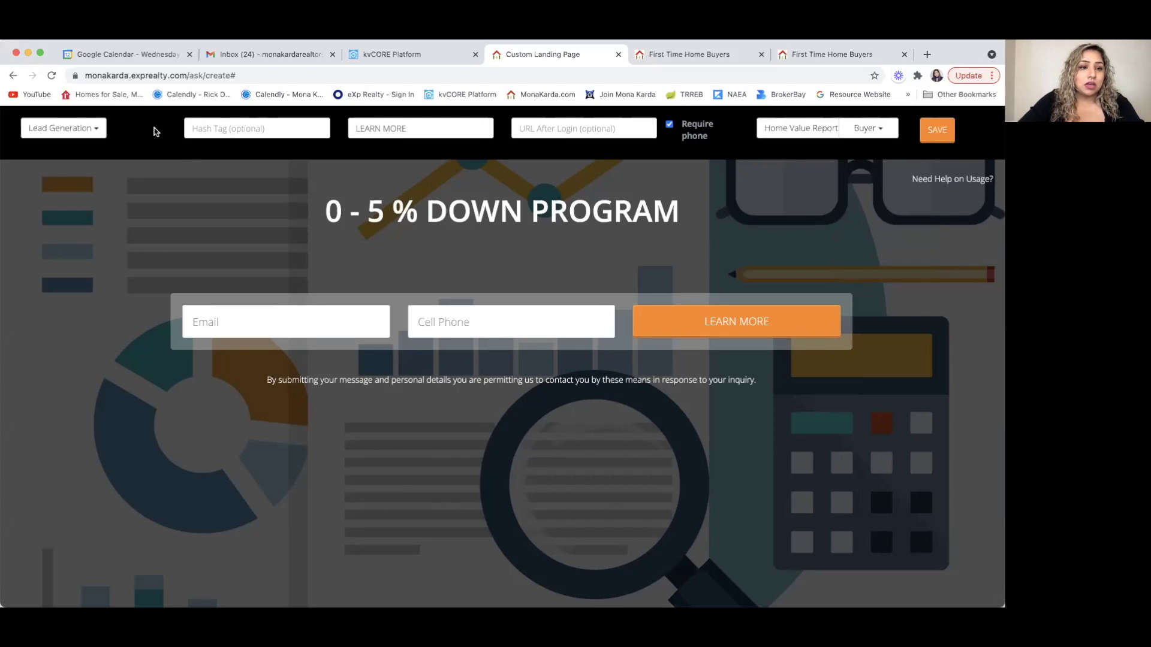
click(211, 126)
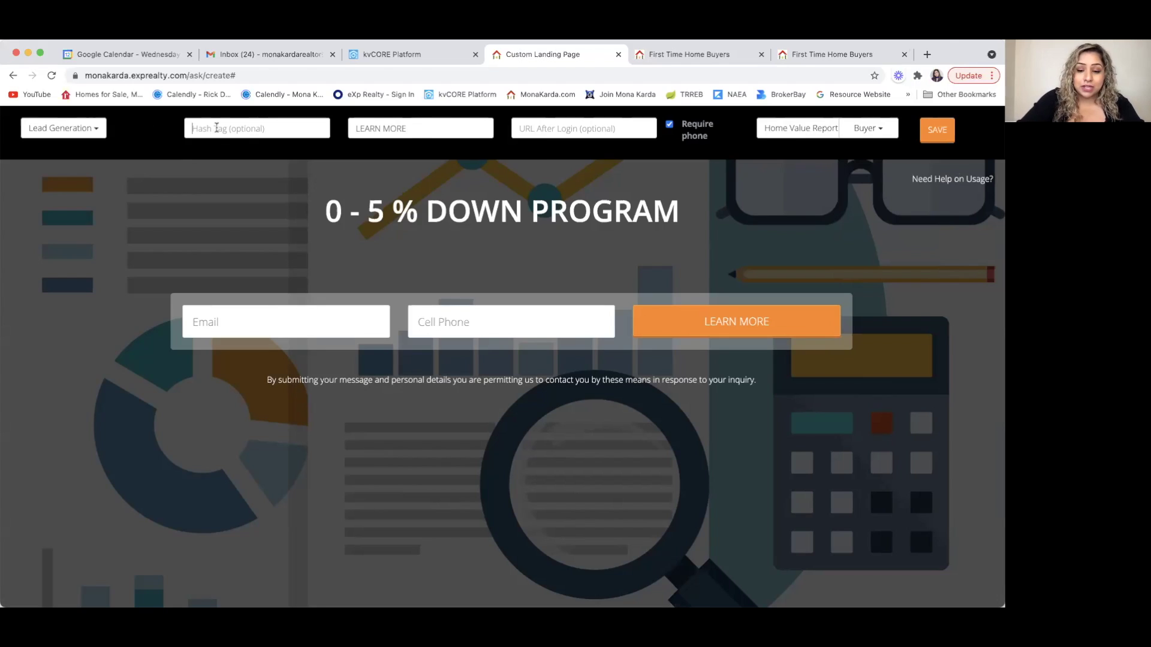
- Fill the Hash Tag field with '0-5%DP, BUYERS', correcting the initial over-typed entry
text(0-)
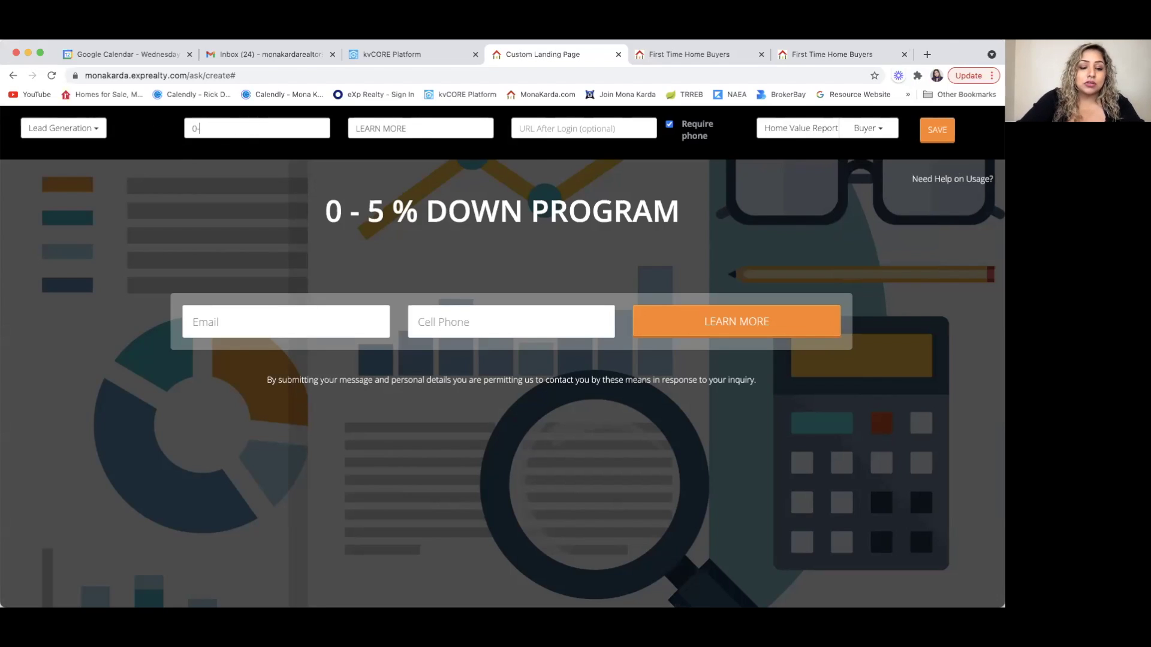
text(5%)
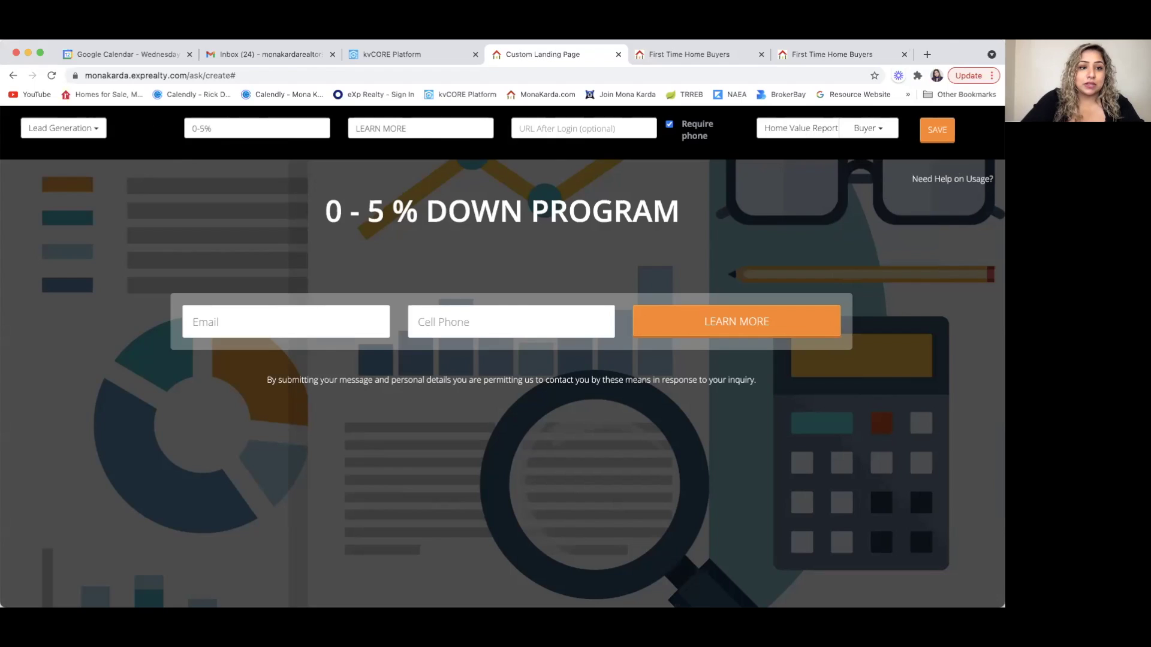
text(DOWNPR)
key(BackSpace)
key(BackSpace)
key(BackSpace)
key(BackSpace)
key(BackSpace)
text(P)
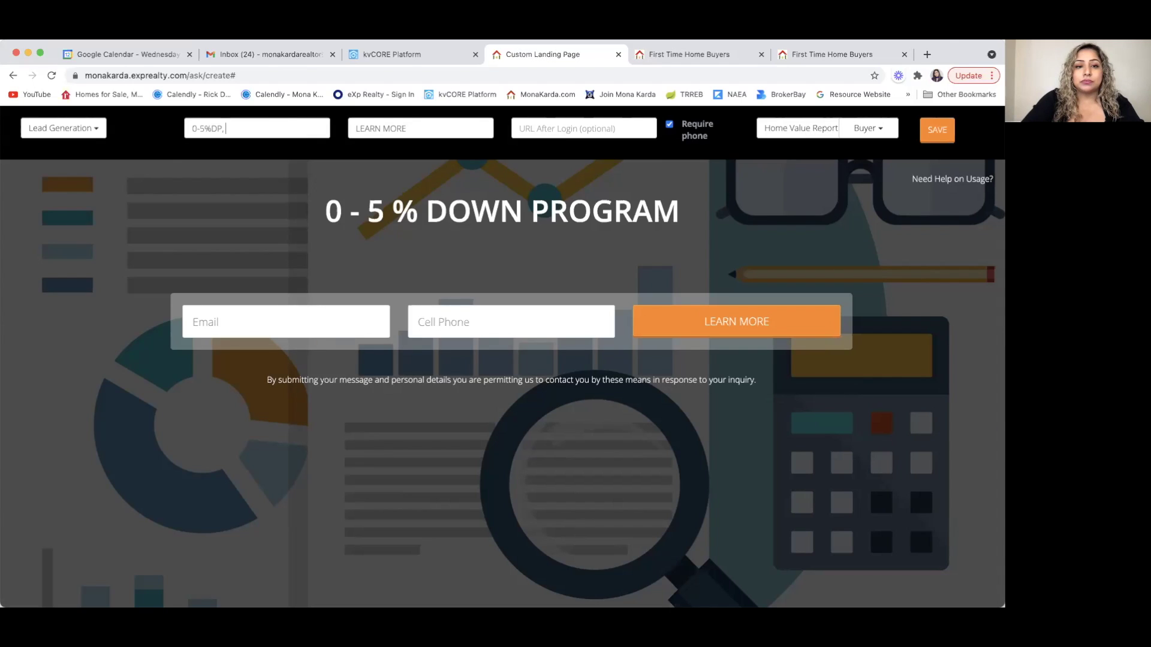
text(, BUYER)
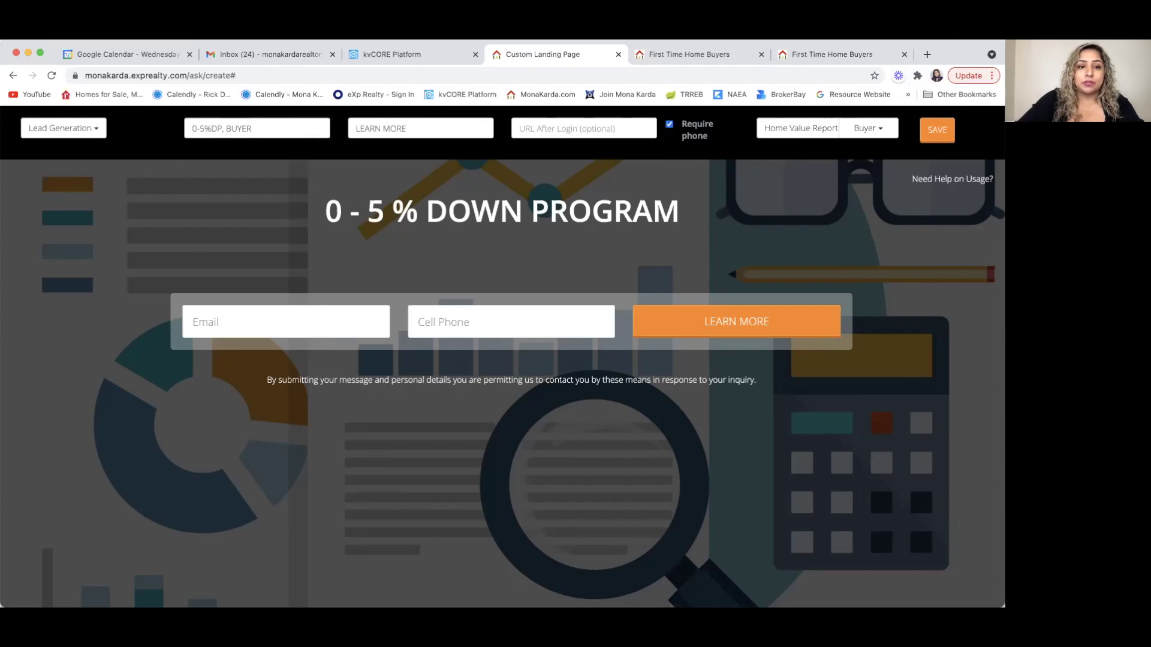
text(S)
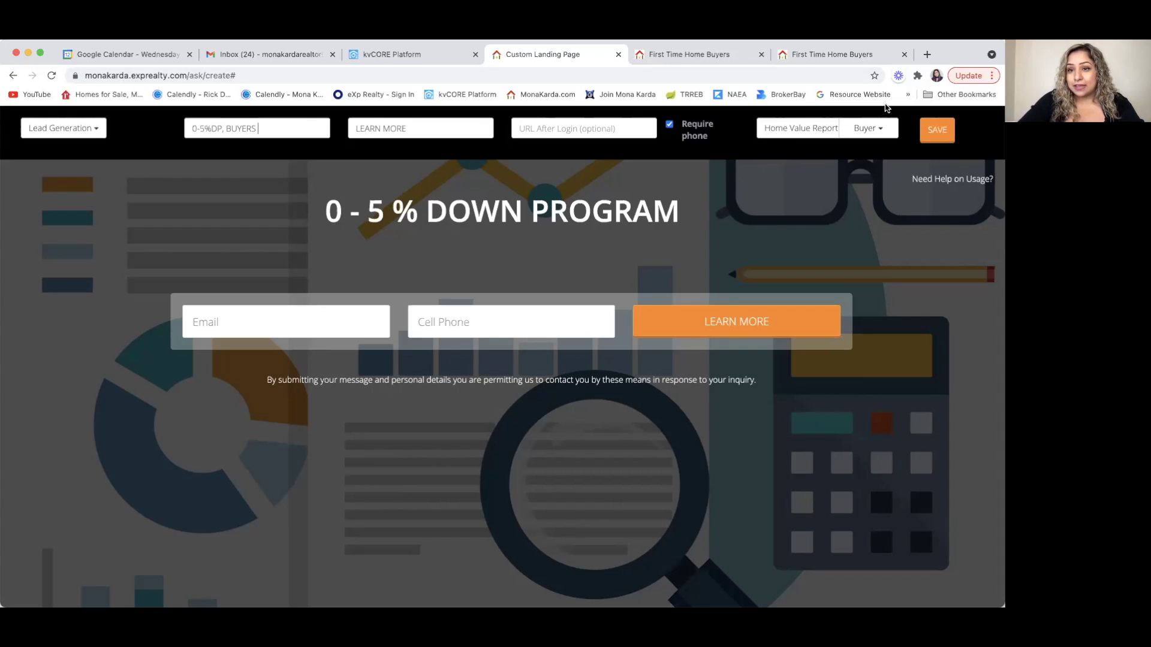
- Switch Lead Generation to Text Lead and enter '0-5%' as the text code
click(99, 128)
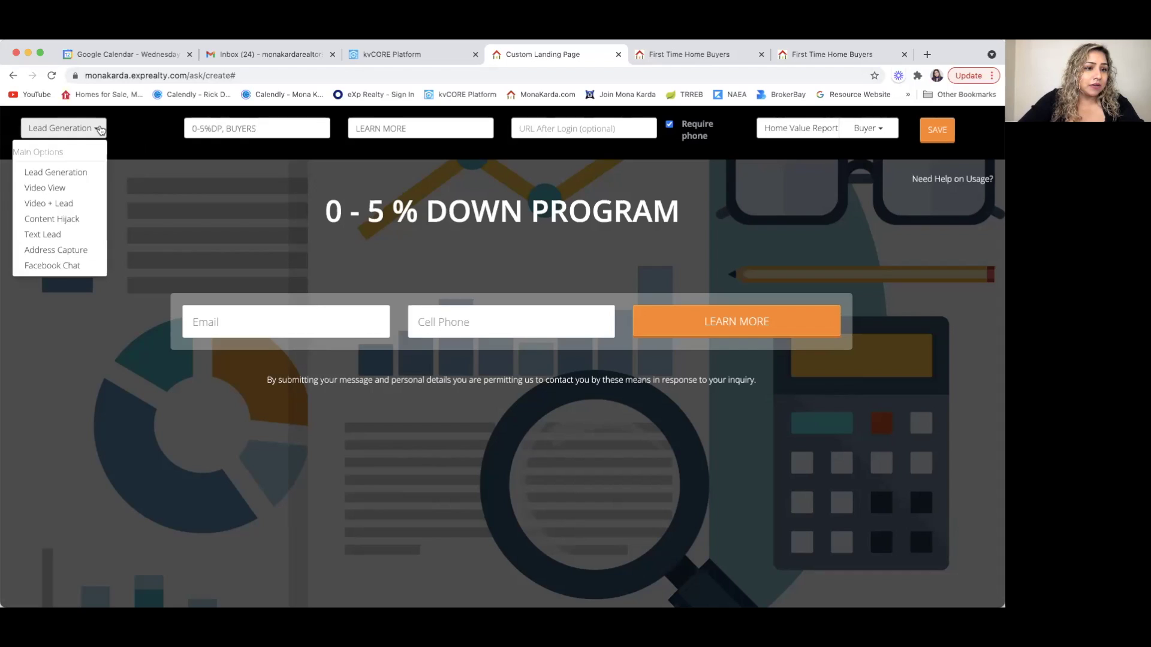
click(70, 233)
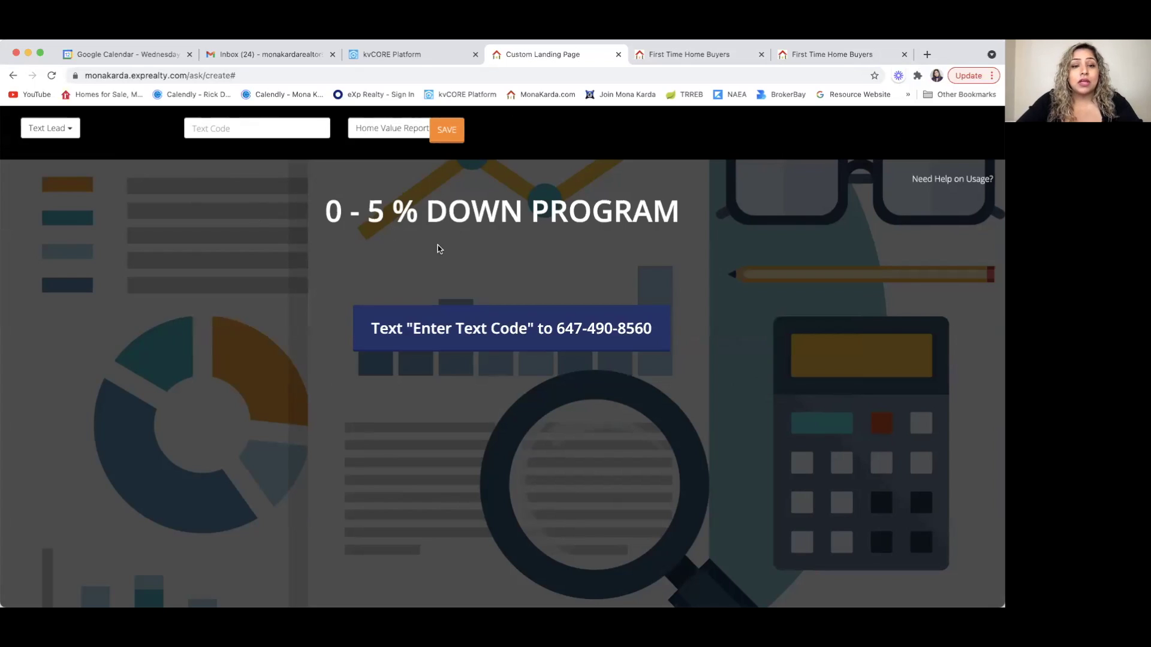
click(259, 133)
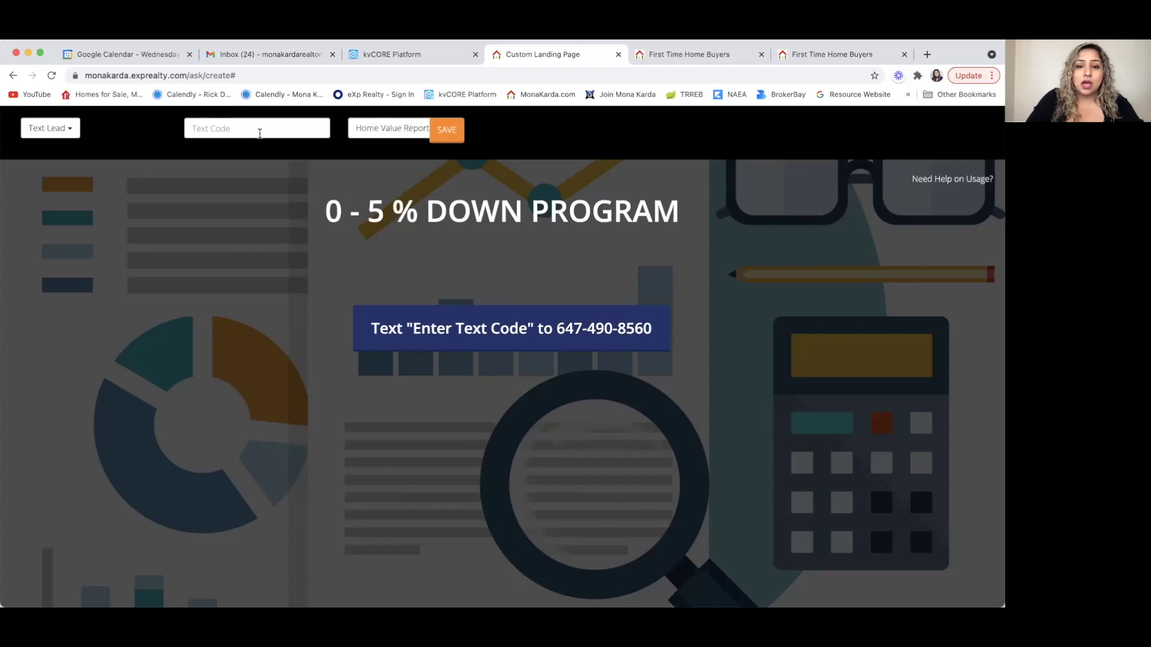
text(0-)
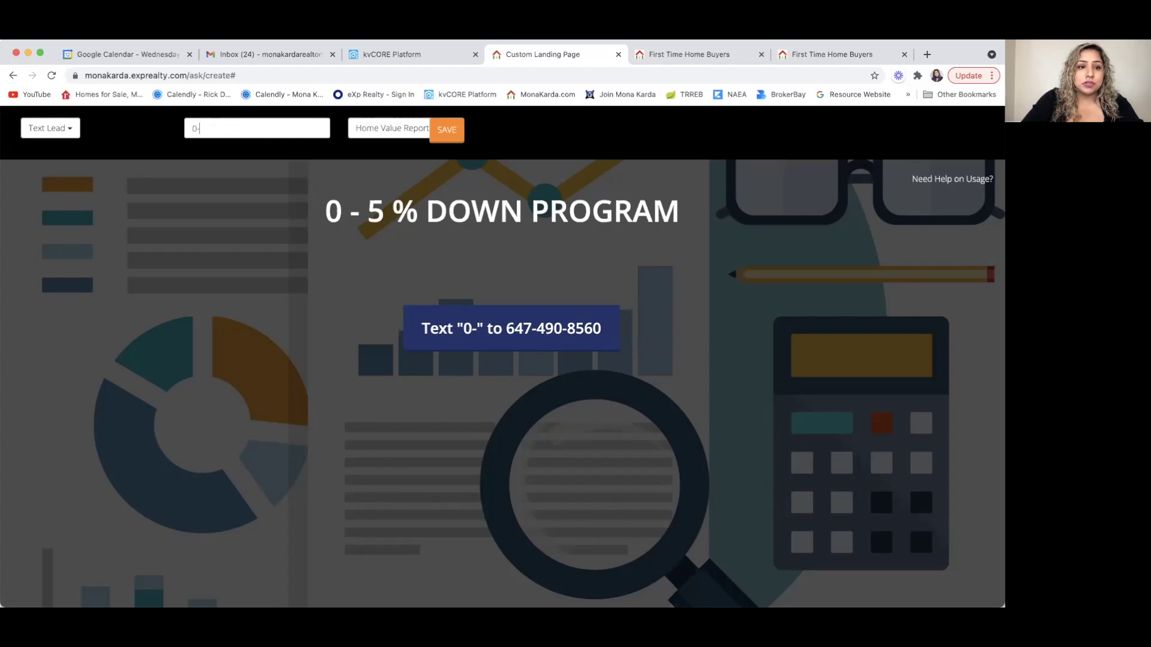
text(5%)
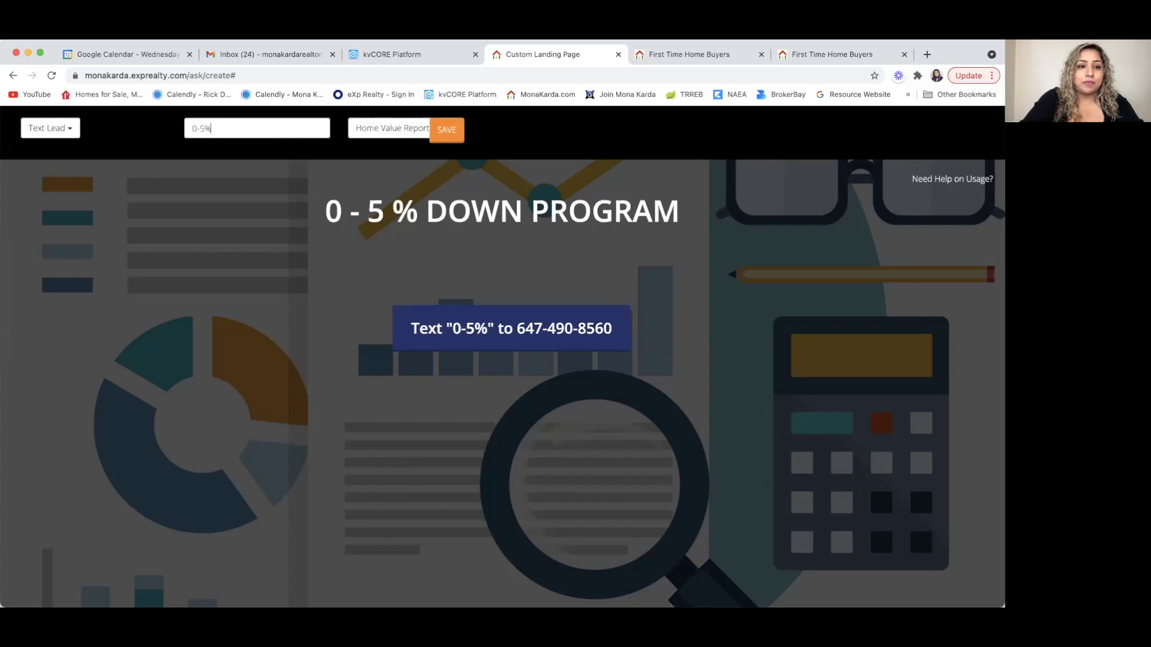
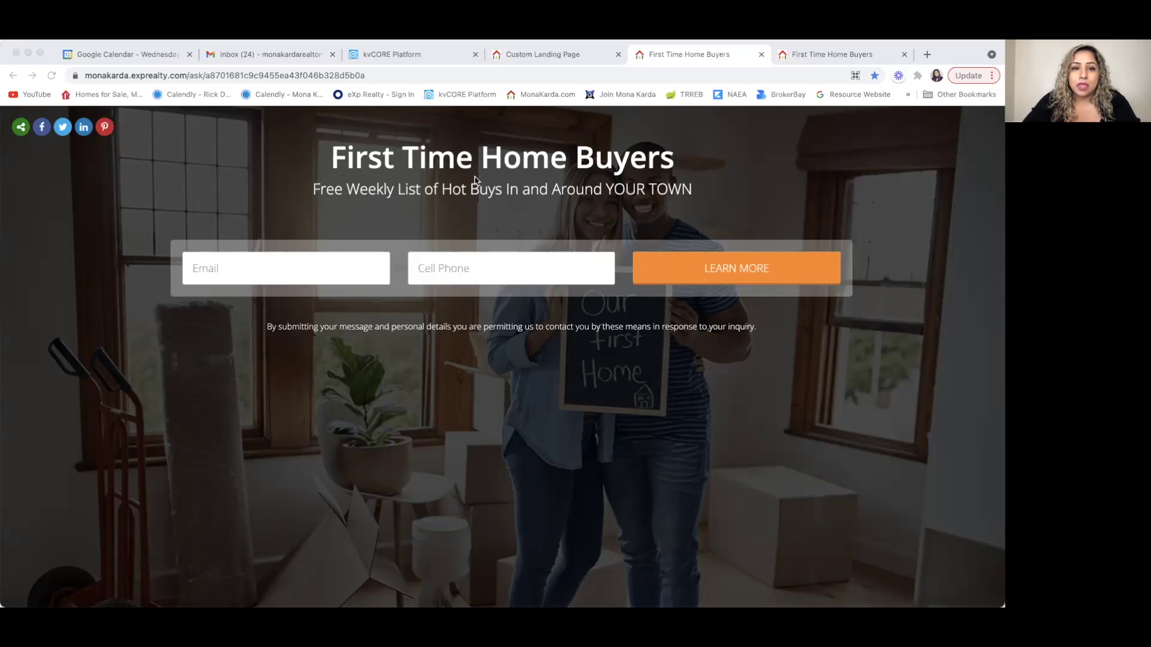
click(442, 146)
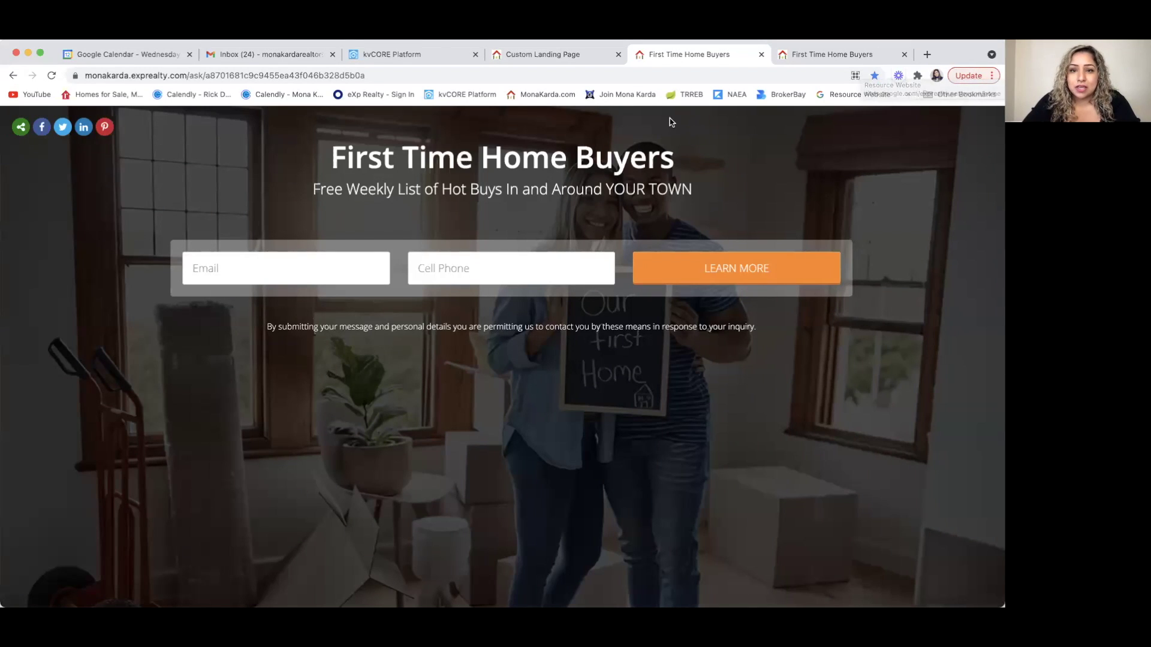
click(542, 58)
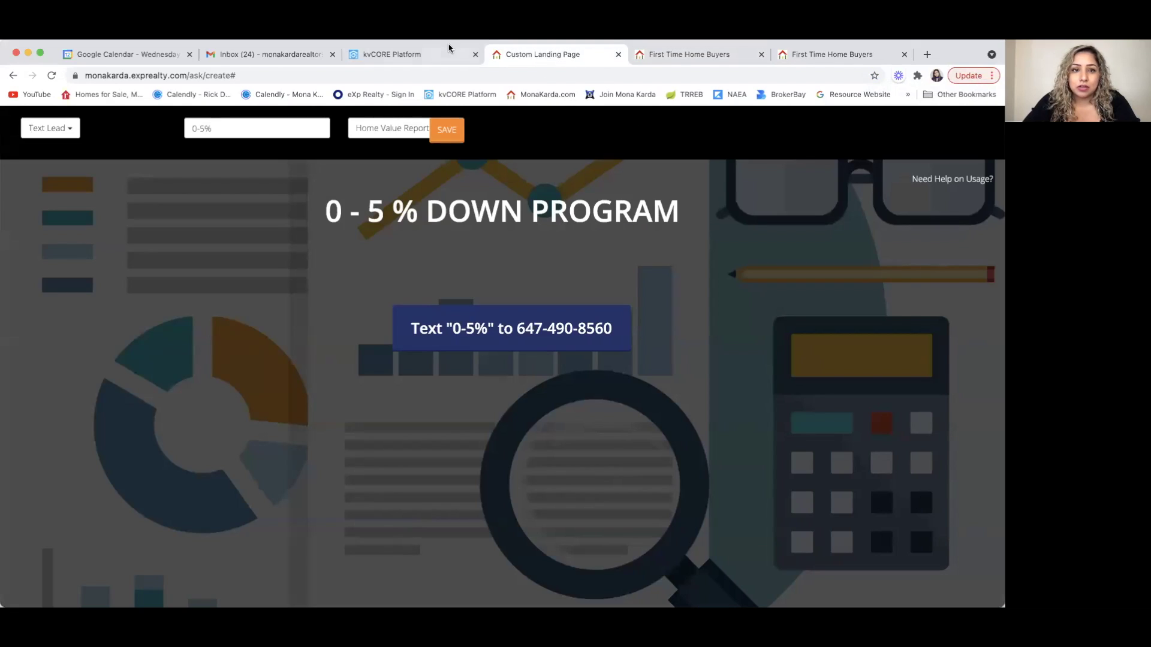
click(443, 52)
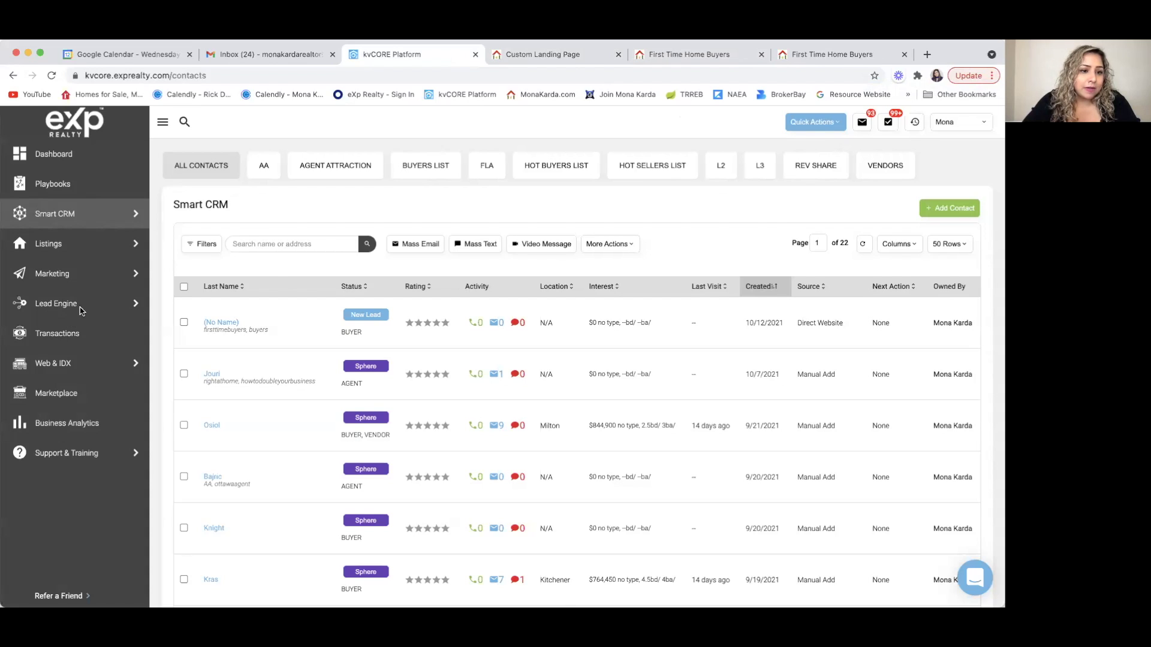
click(706, 56)
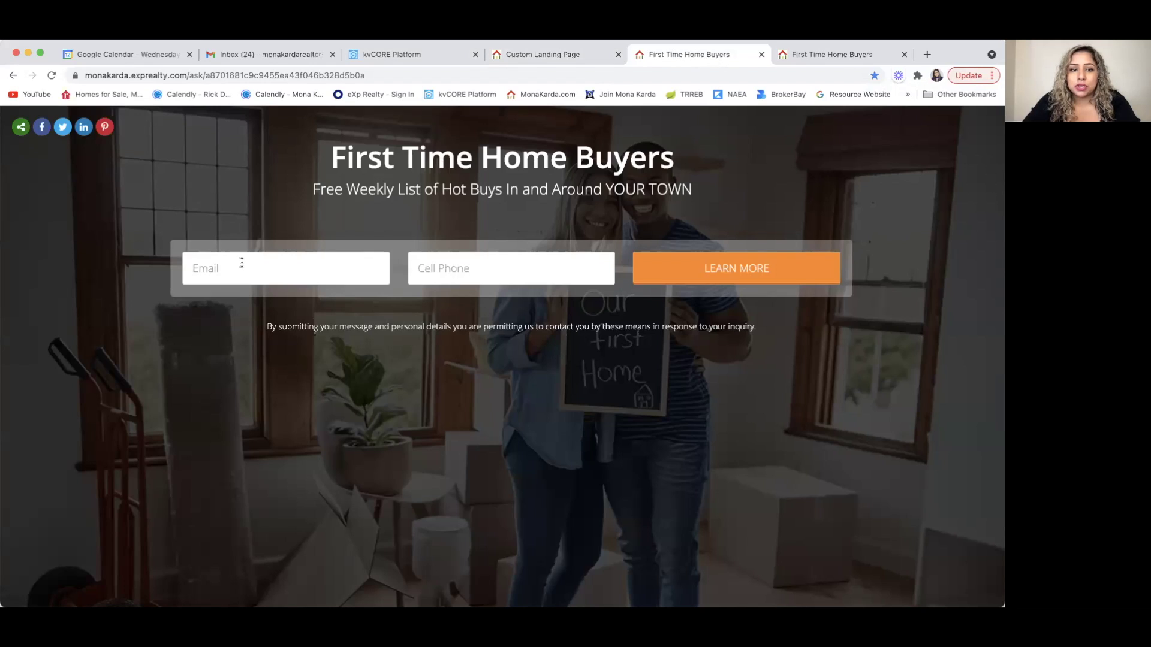
- Autofill a saved email and cell number, then submit the First Time Home Buyers form via LEARN MORE
click(218, 270)
click(227, 300)
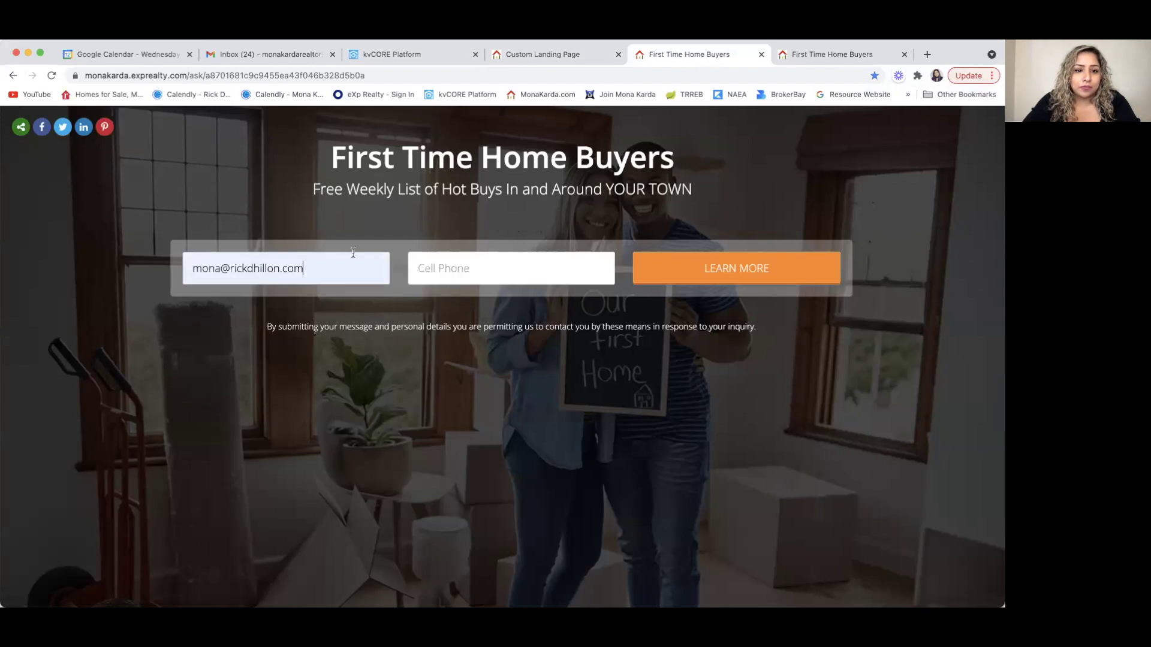
click(460, 264)
click(462, 298)
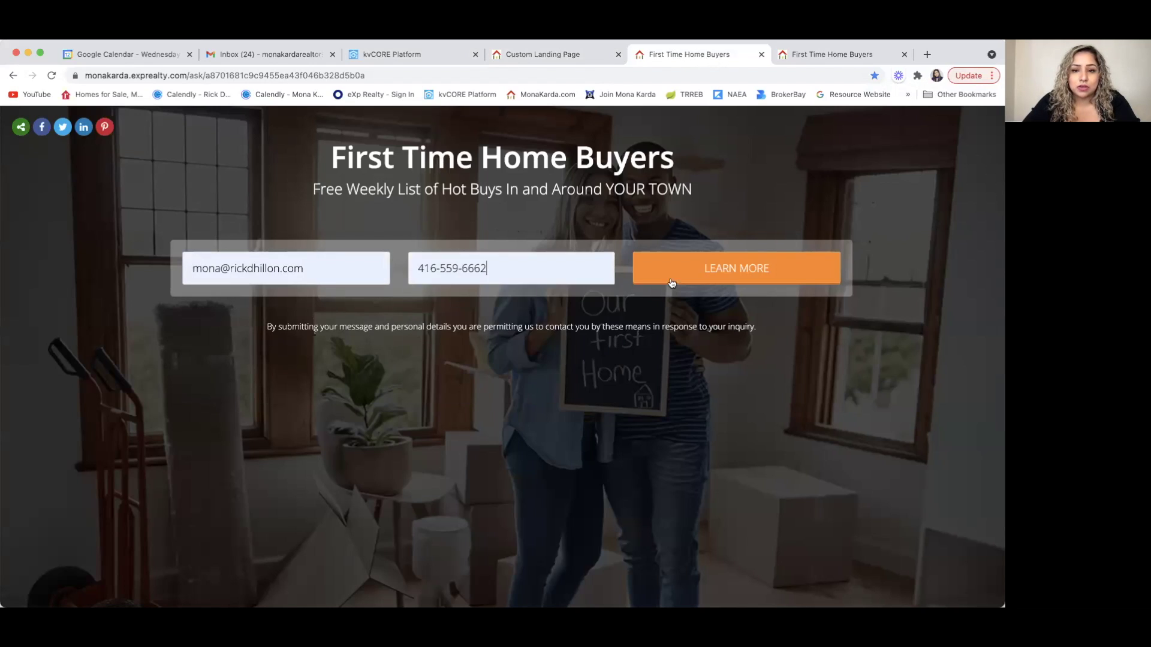
click(679, 270)
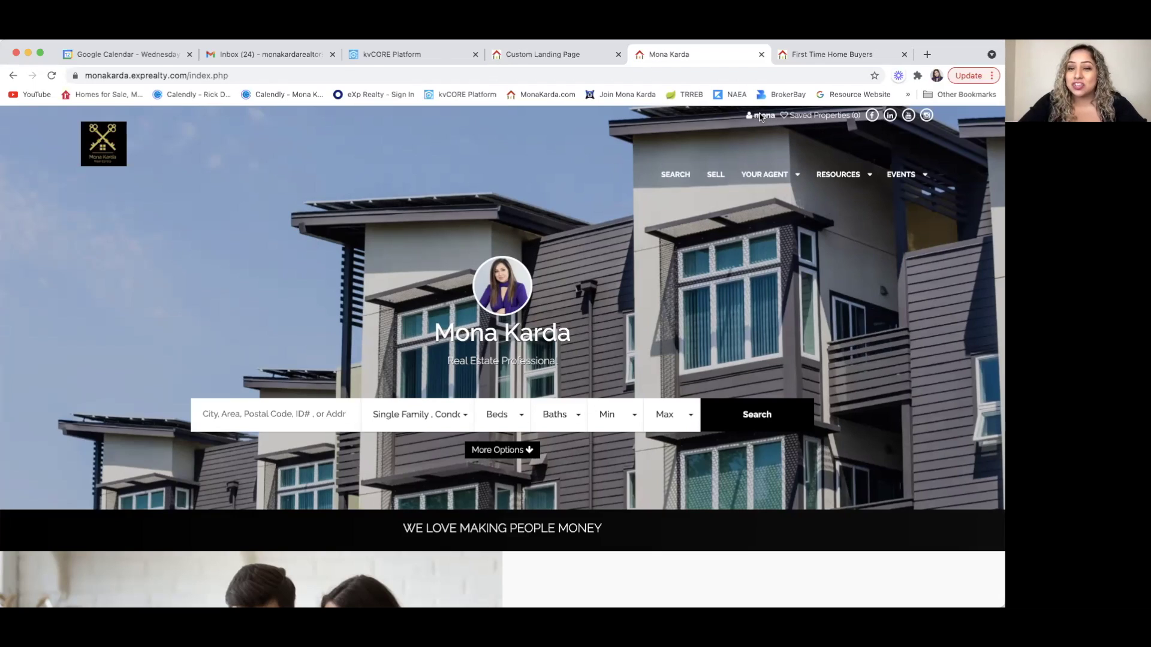
- Close the agent's home site and open Lead Engine from the kvCORE Platform sidebar
scroll(528, 385, down, 10)
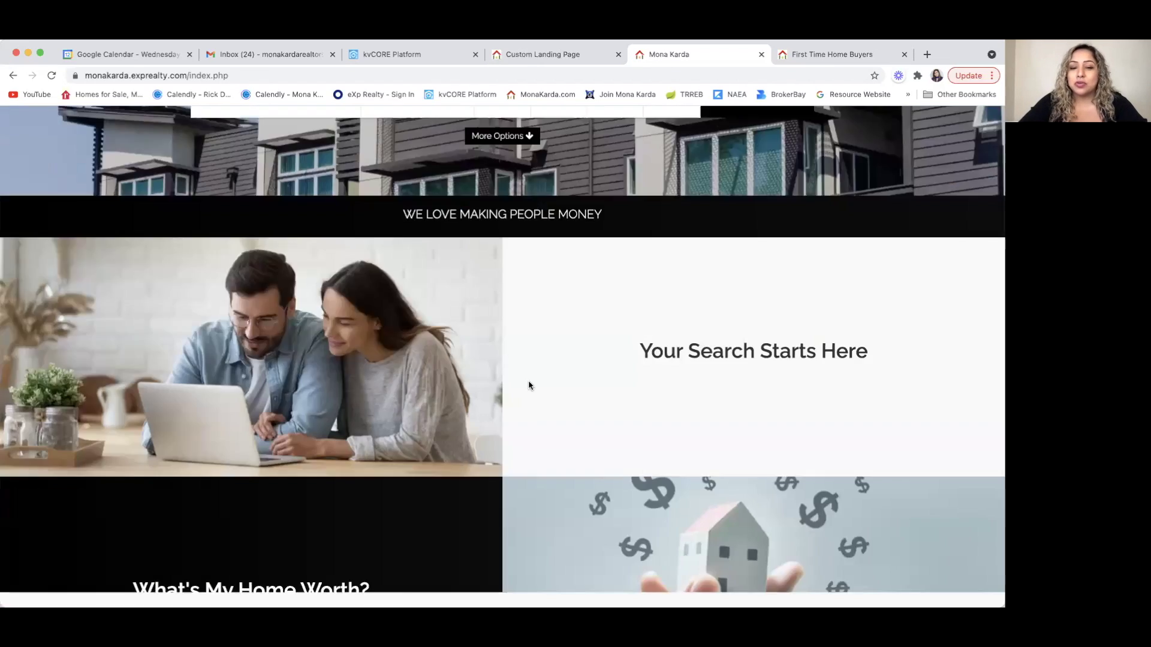
scroll(528, 384, down, 10)
scroll(529, 385, up, 10)
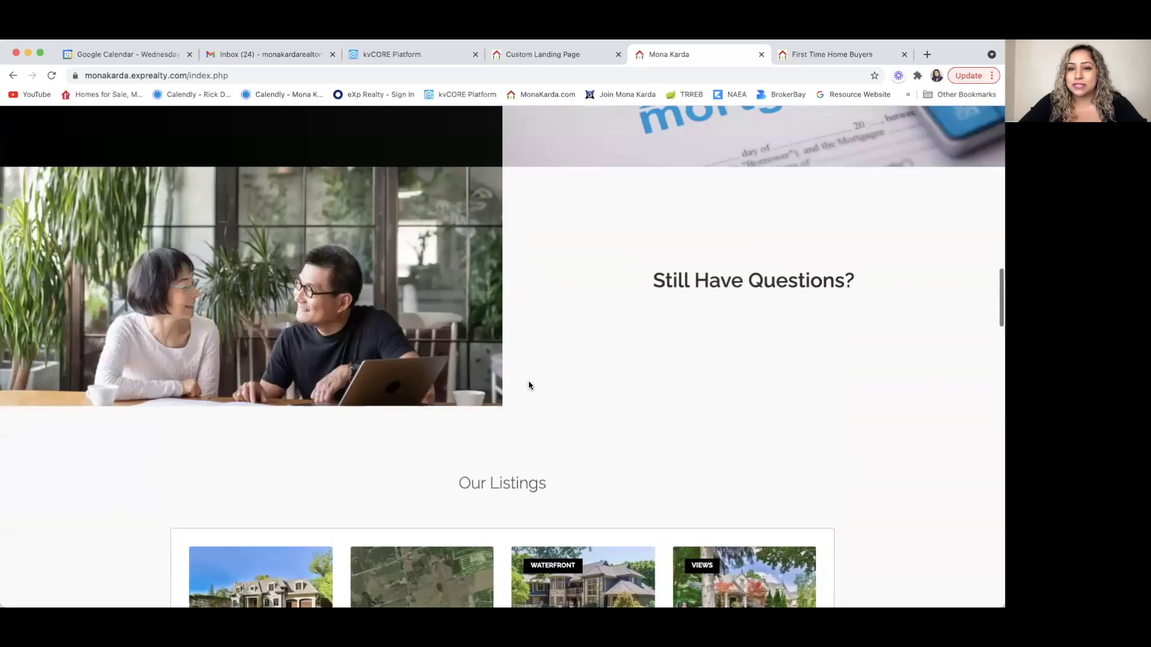
scroll(529, 384, up, 5)
click(761, 54)
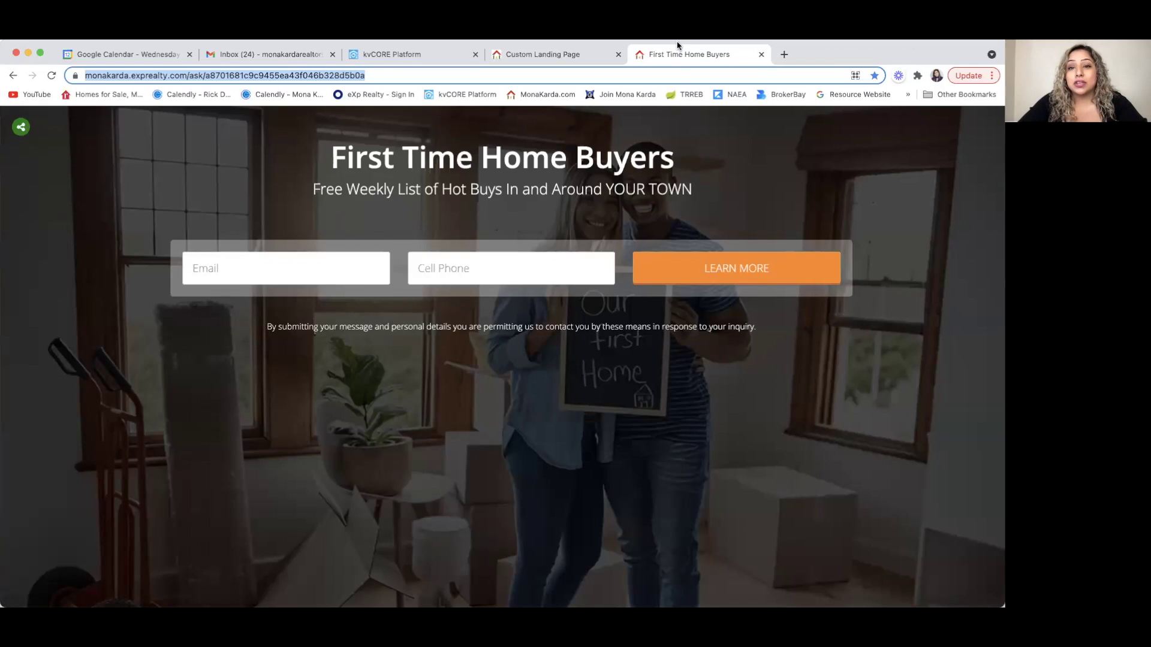
click(413, 54)
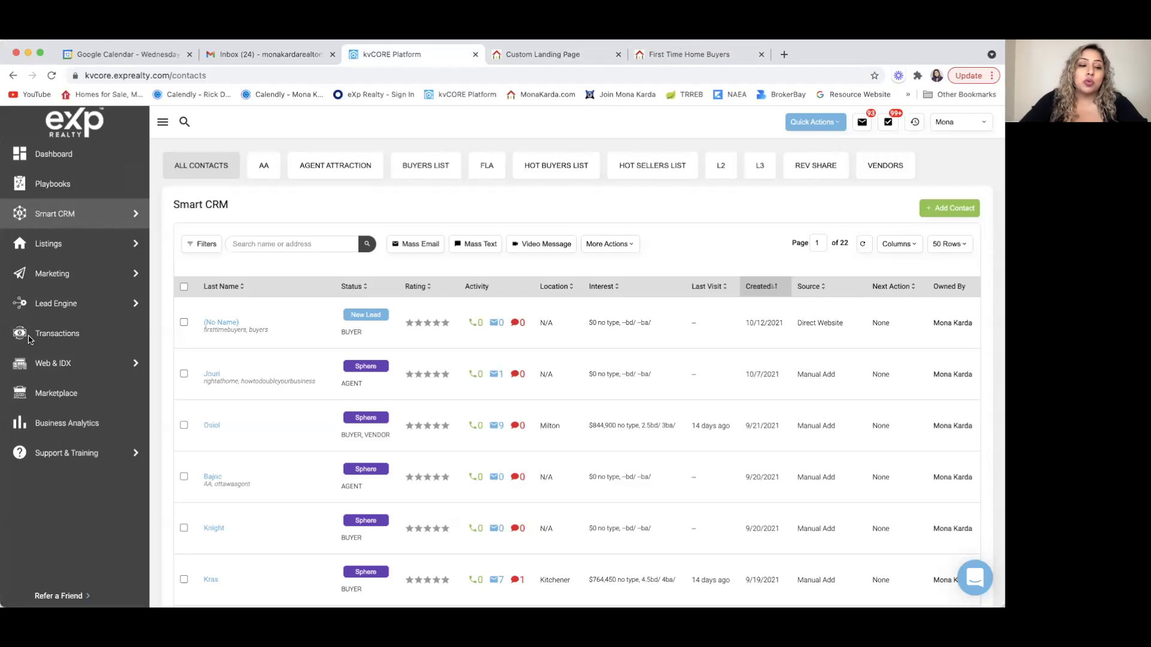
click(60, 307)
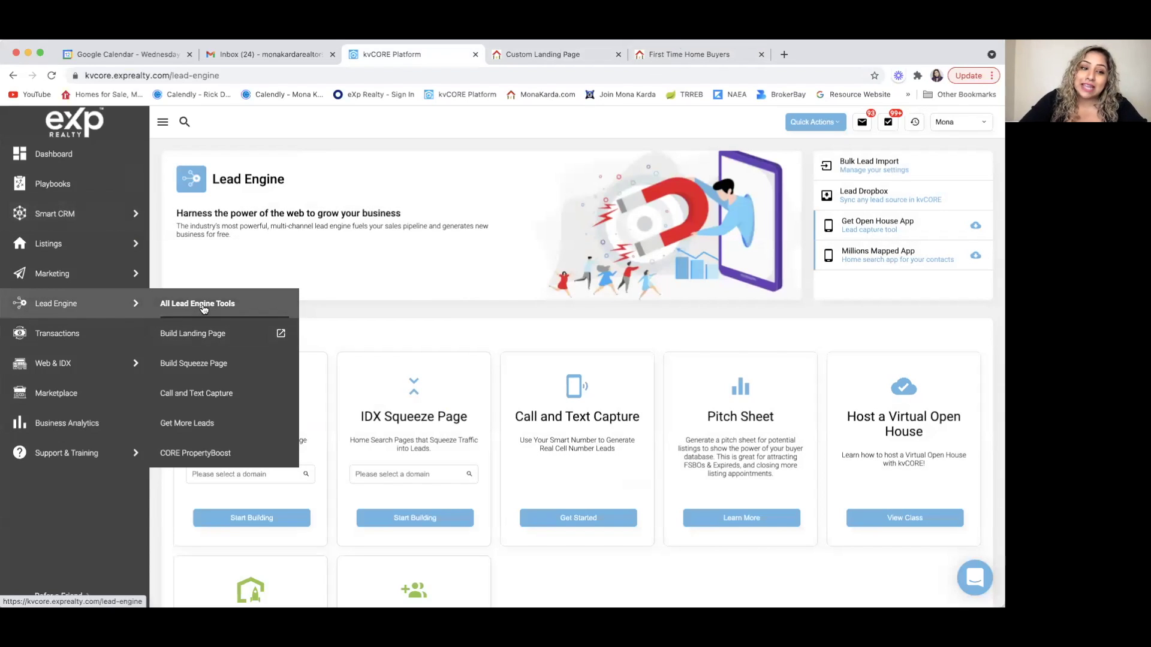
- Start a Multi-Property IDX Squeeze Page located in Neighbourhood : Mississauga, ON
click(202, 372)
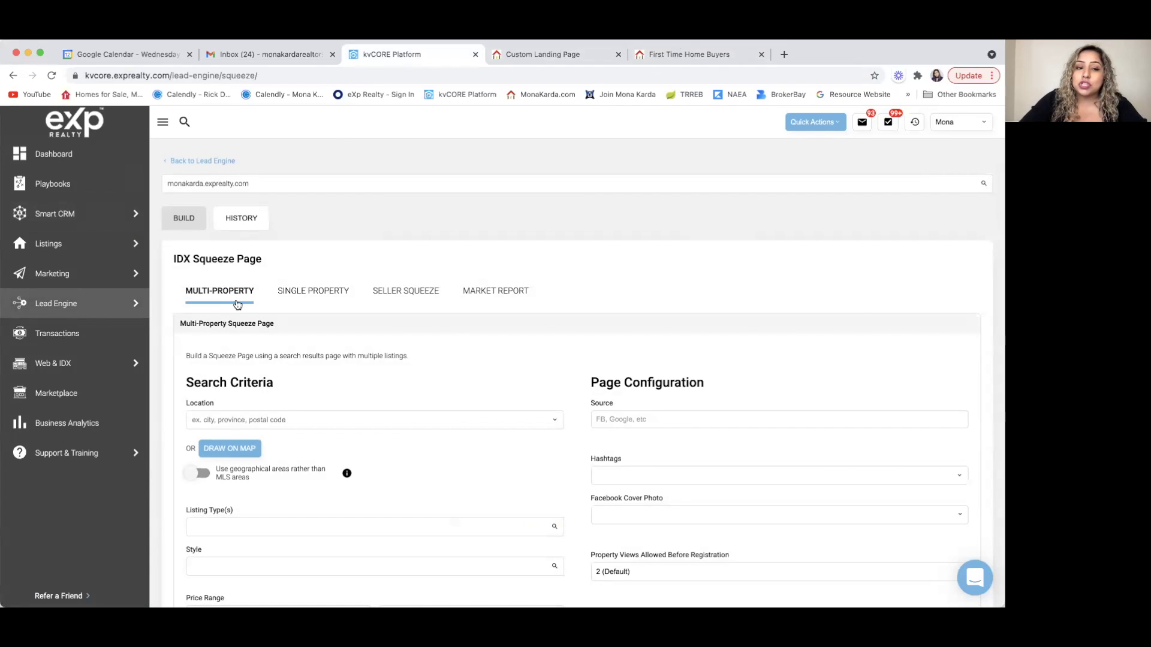
click(320, 299)
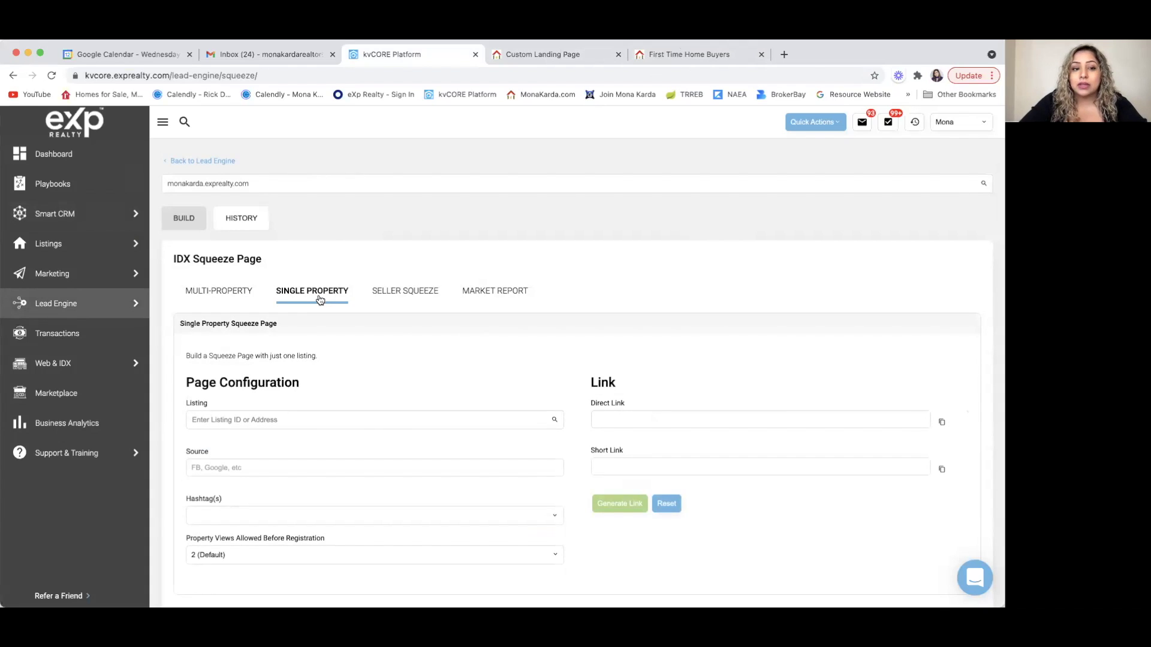
click(211, 293)
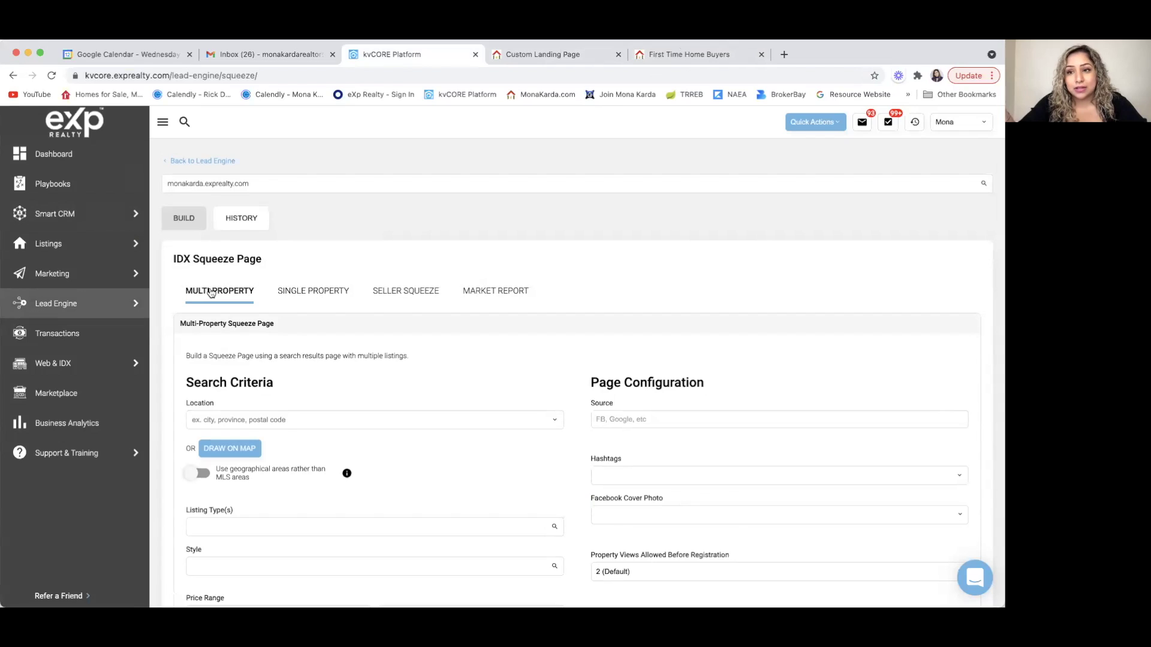
click(227, 417)
text(MISSISSAUGA)
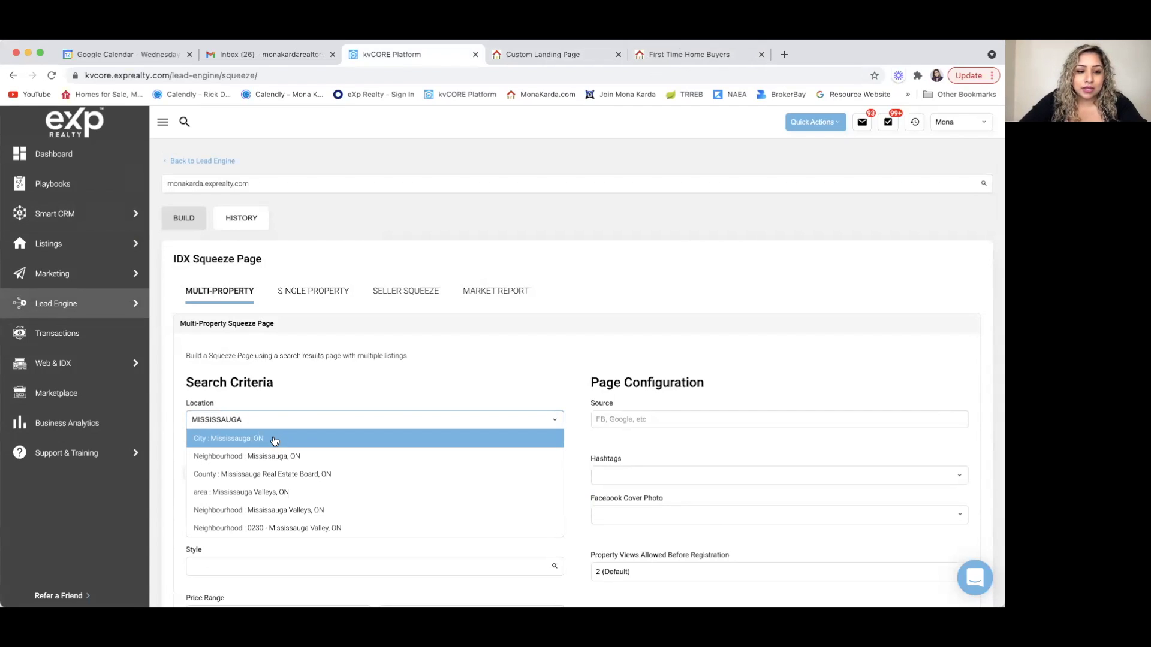
click(272, 457)
- Limit the squeeze page's listing type to Multi-Family
scroll(361, 385, down, 3)
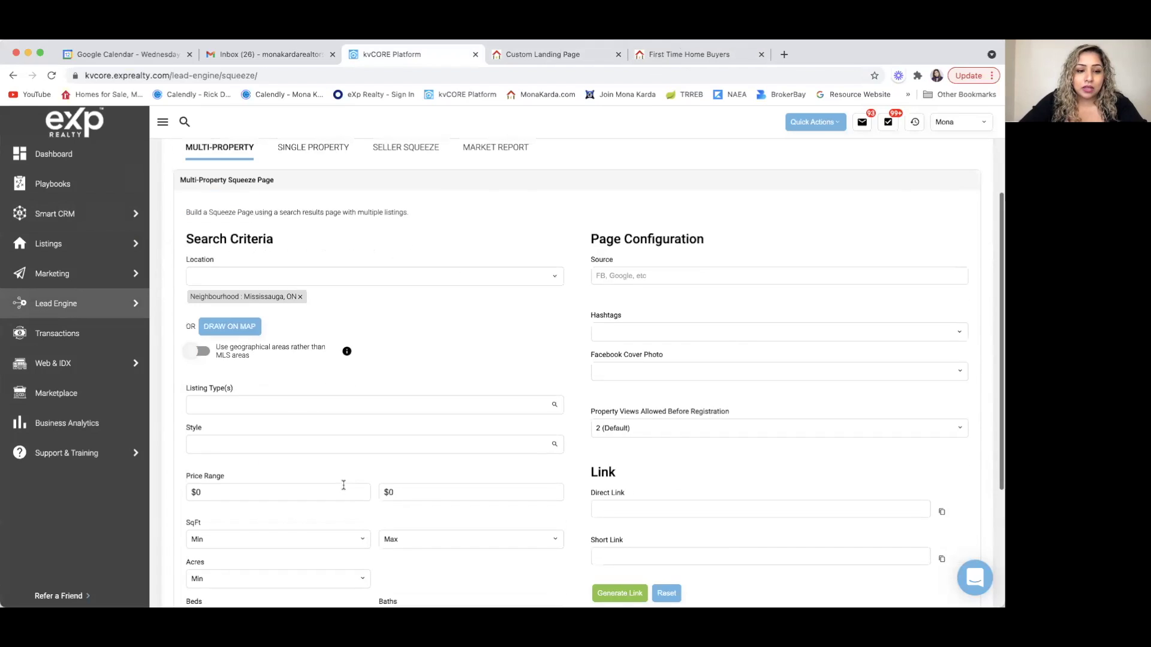
scroll(298, 411, down, 1)
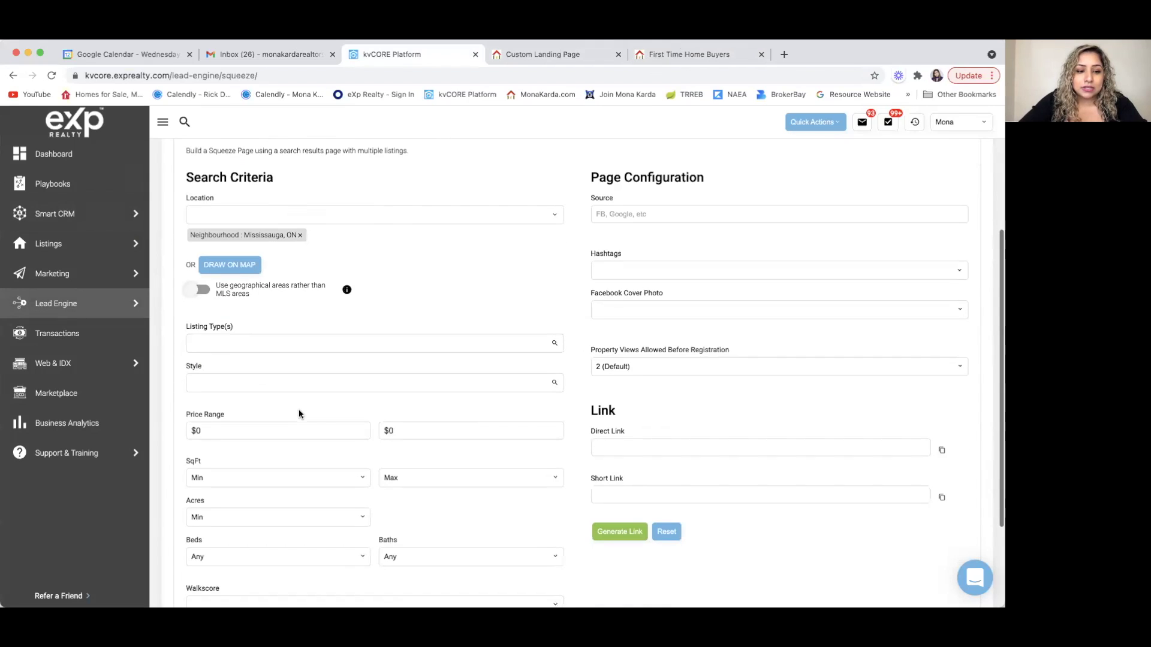
click(287, 349)
key(Down)
key(Down)
key(Down)
key(Down)
key(Down)
key(Down)
key(Down)
key(Down)
key(Down)
key(Down)
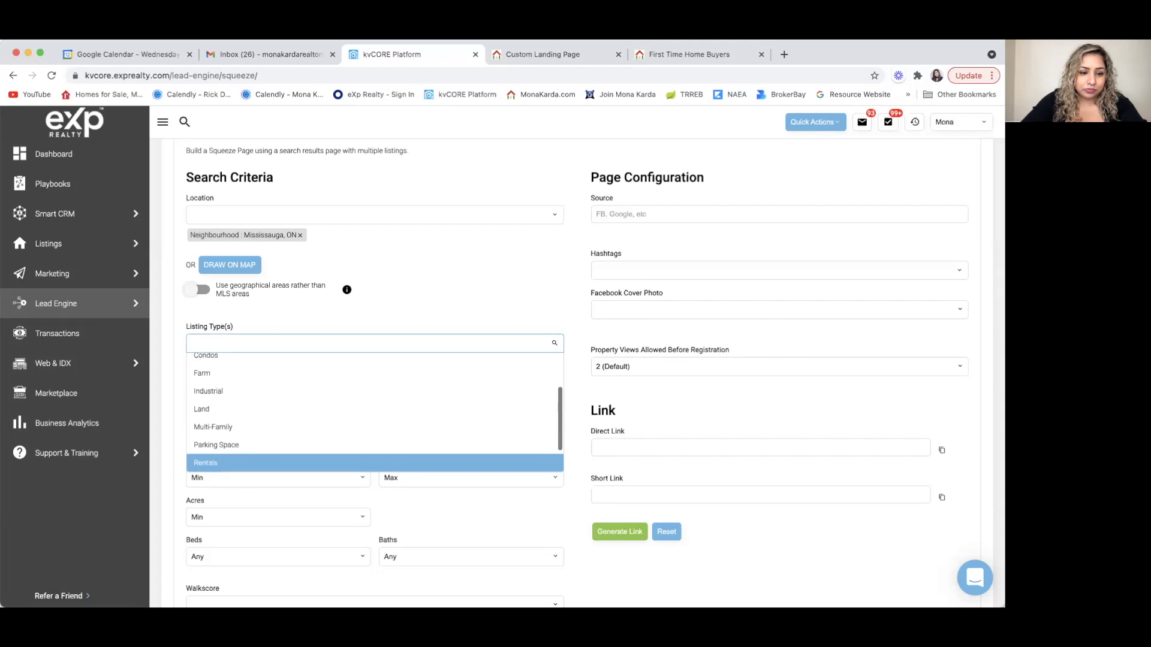
key(Up)
key(Up)
key(Return)
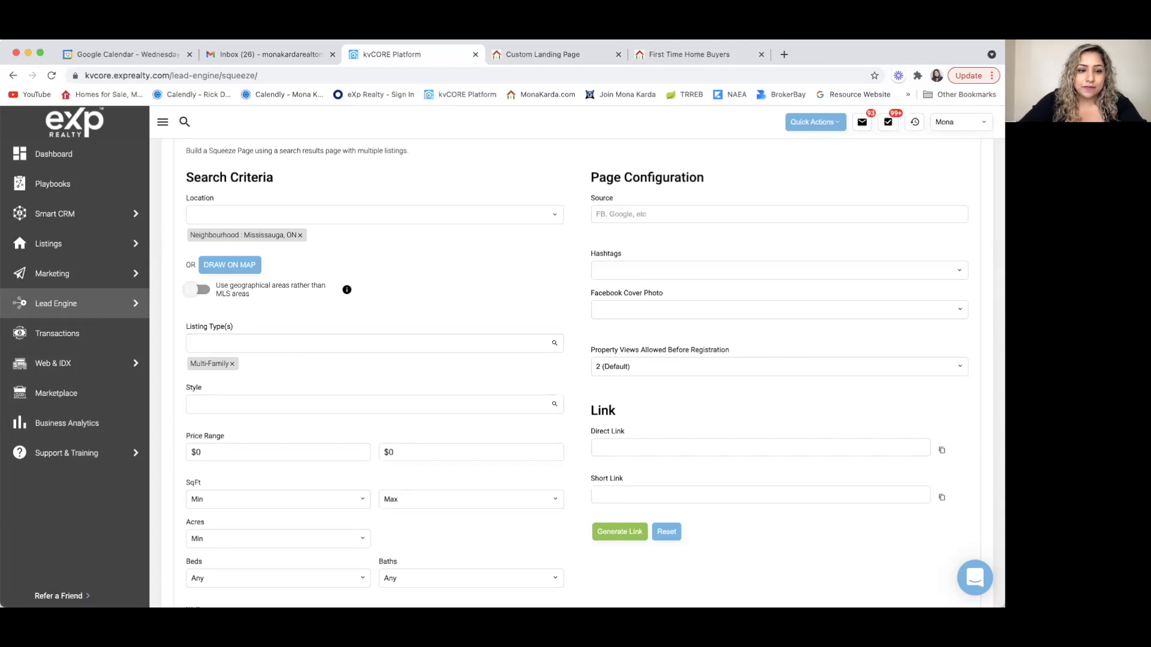
scroll(291, 367, down, 5)
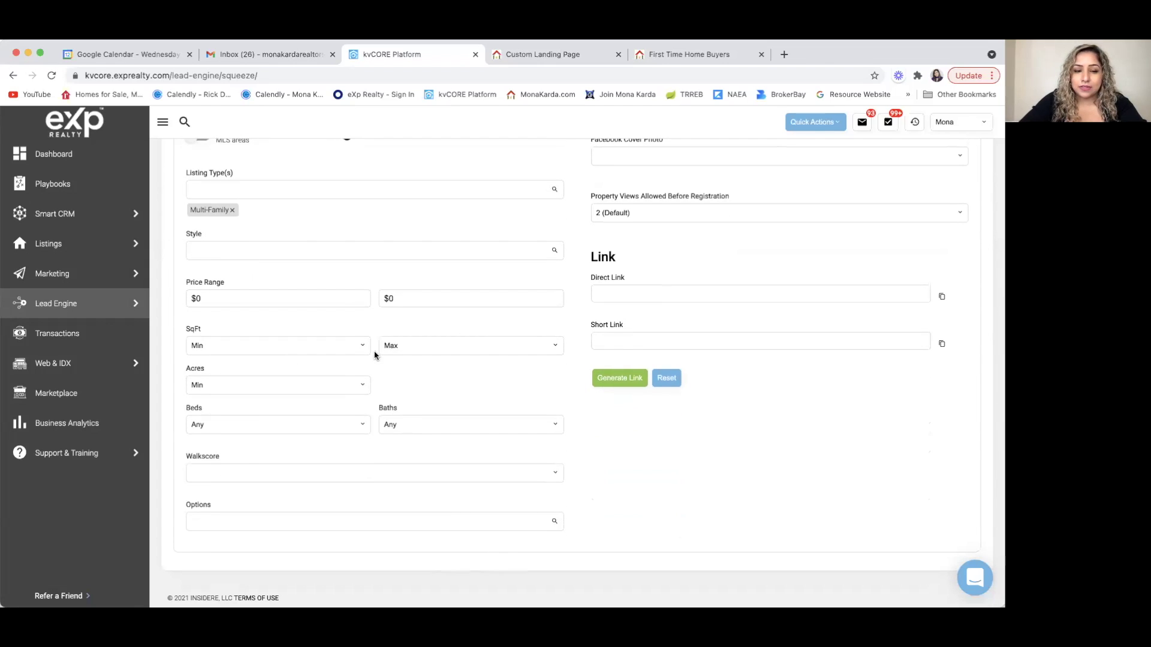
scroll(374, 354, up, 1)
scroll(374, 355, up, 1)
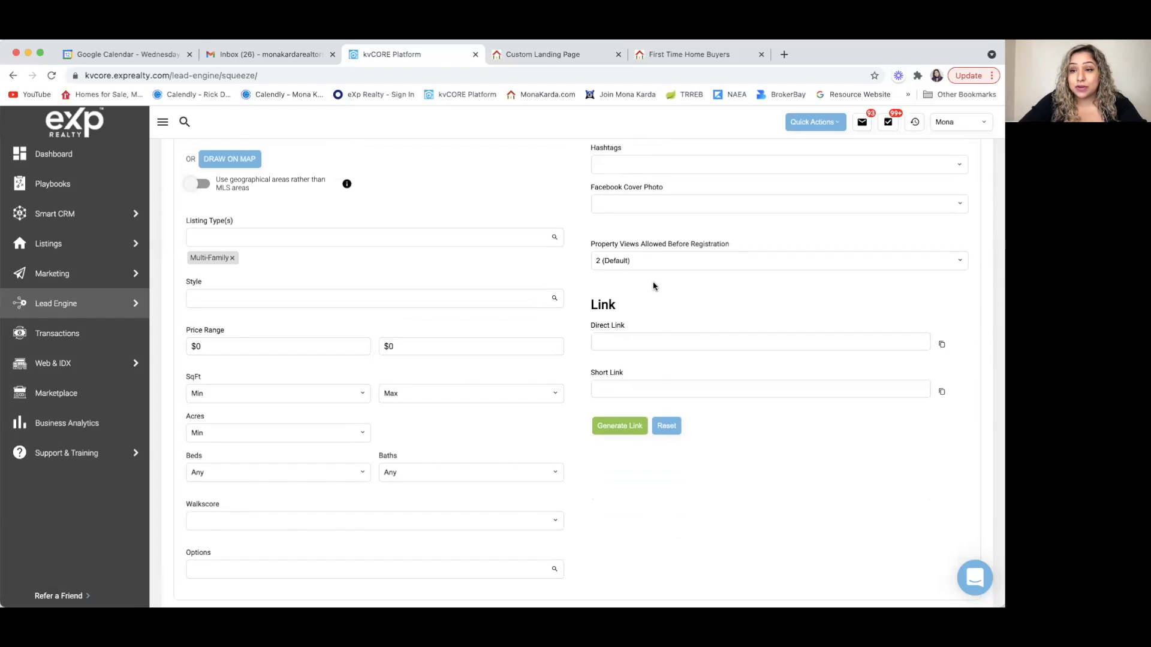
- Generate the Mississauga Multi-Family squeeze page links and copy its short link to the clipboard
click(612, 431)
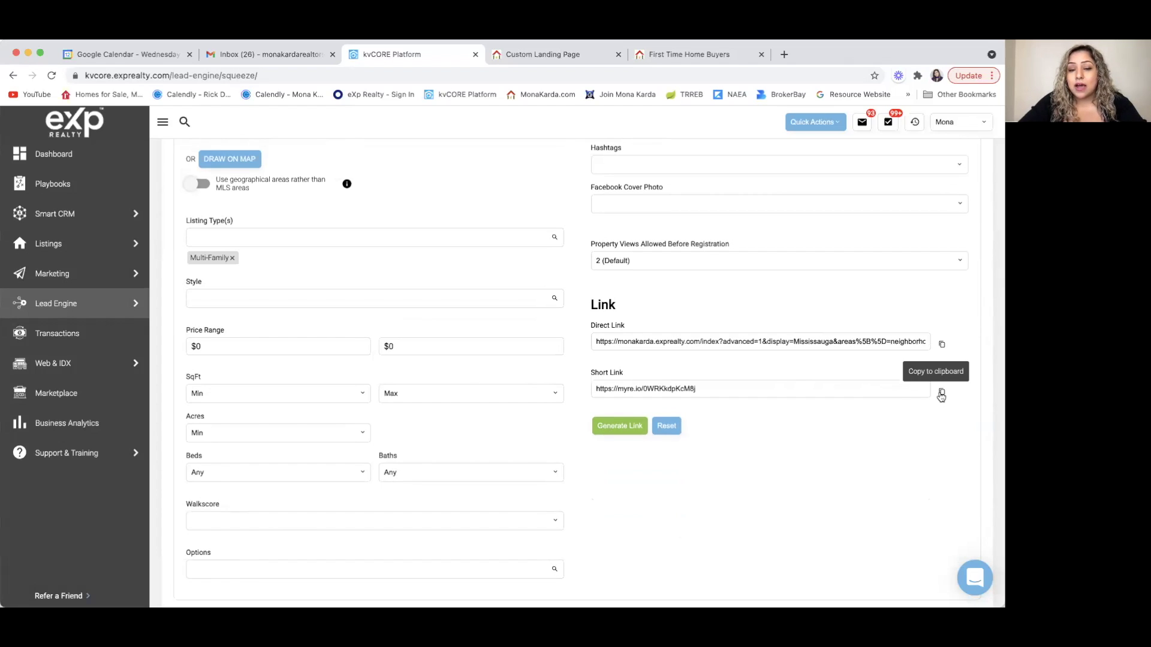
click(942, 395)
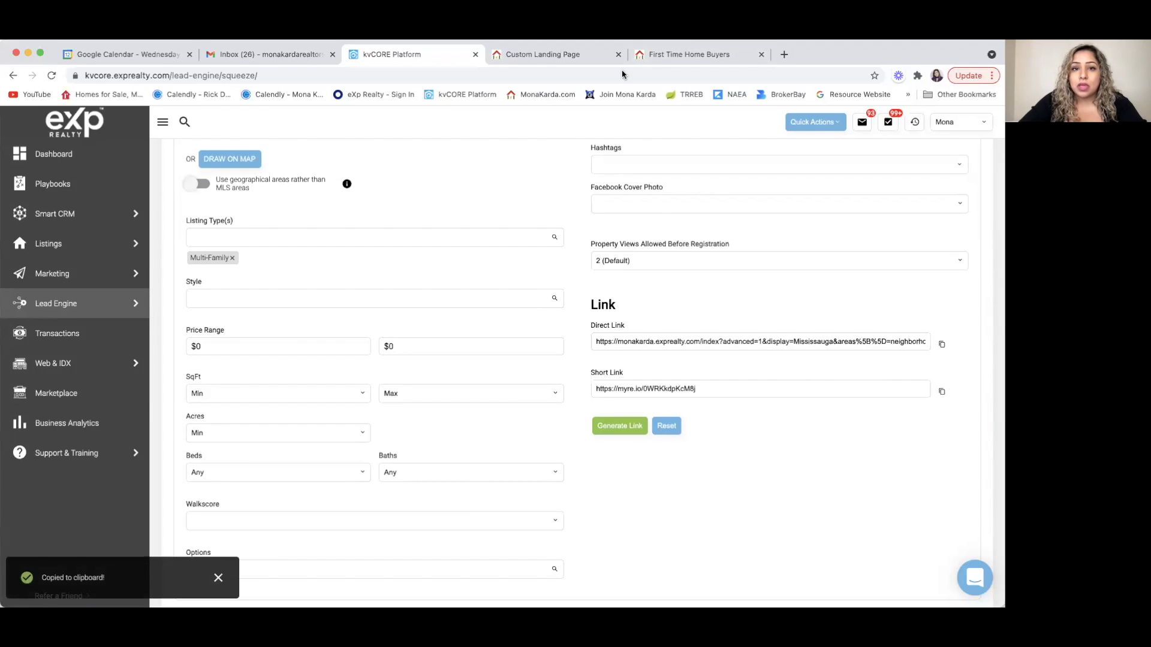
click(572, 54)
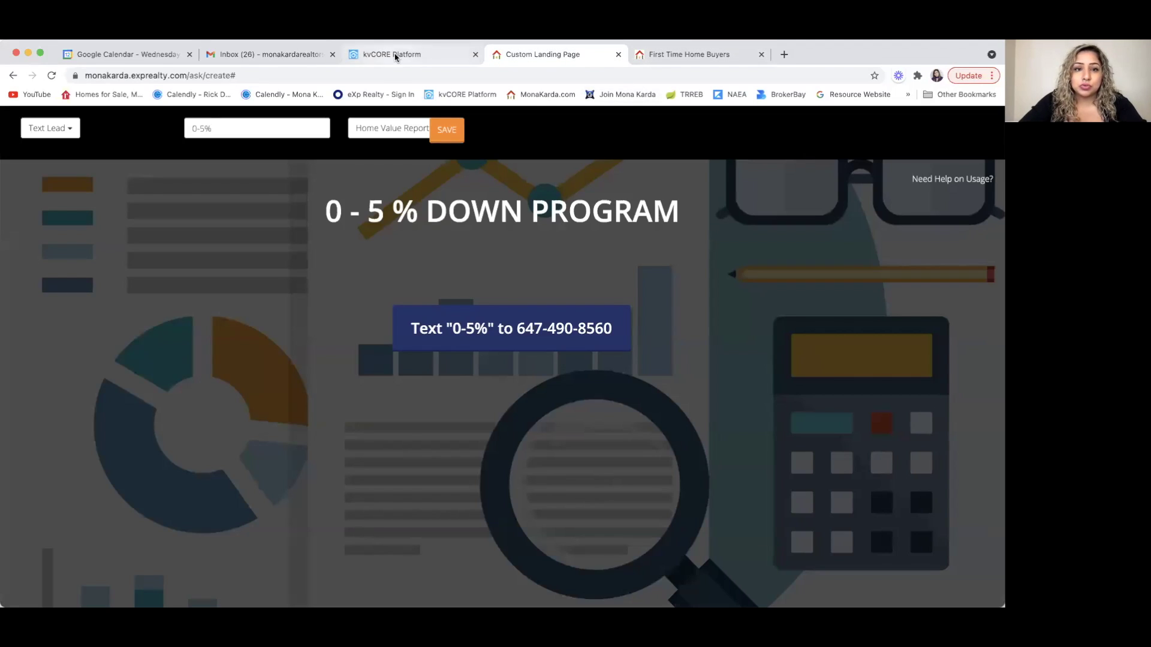
click(399, 55)
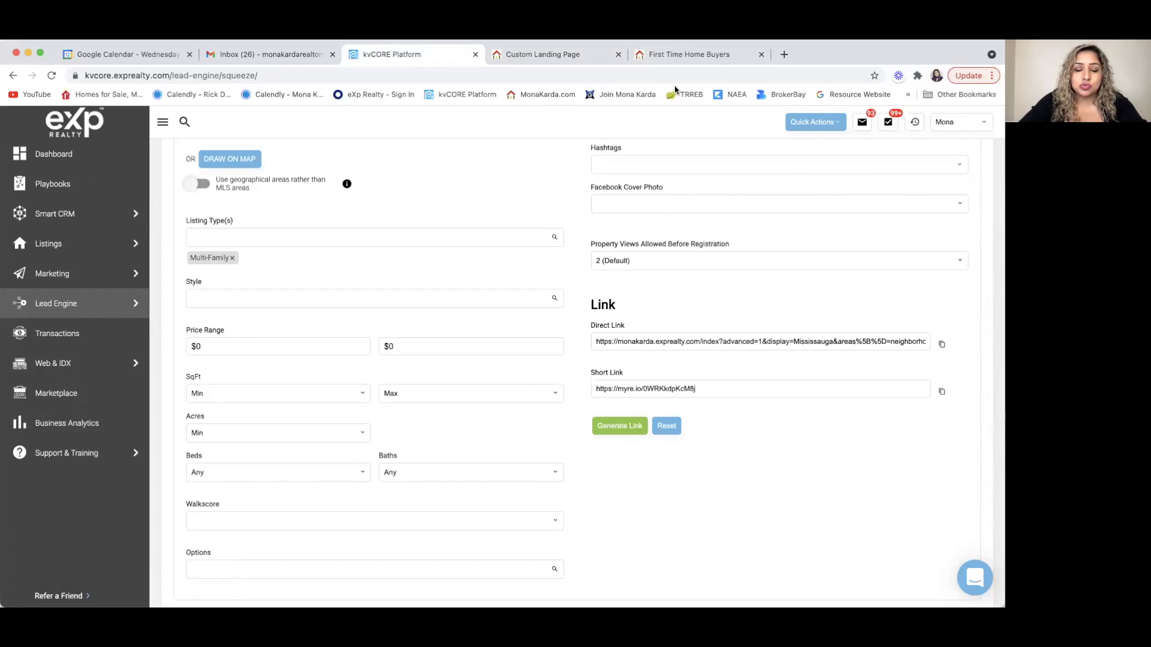
- Create a new custom landing page whose URL After Login redirects to the copied short link
click(73, 303)
click(192, 334)
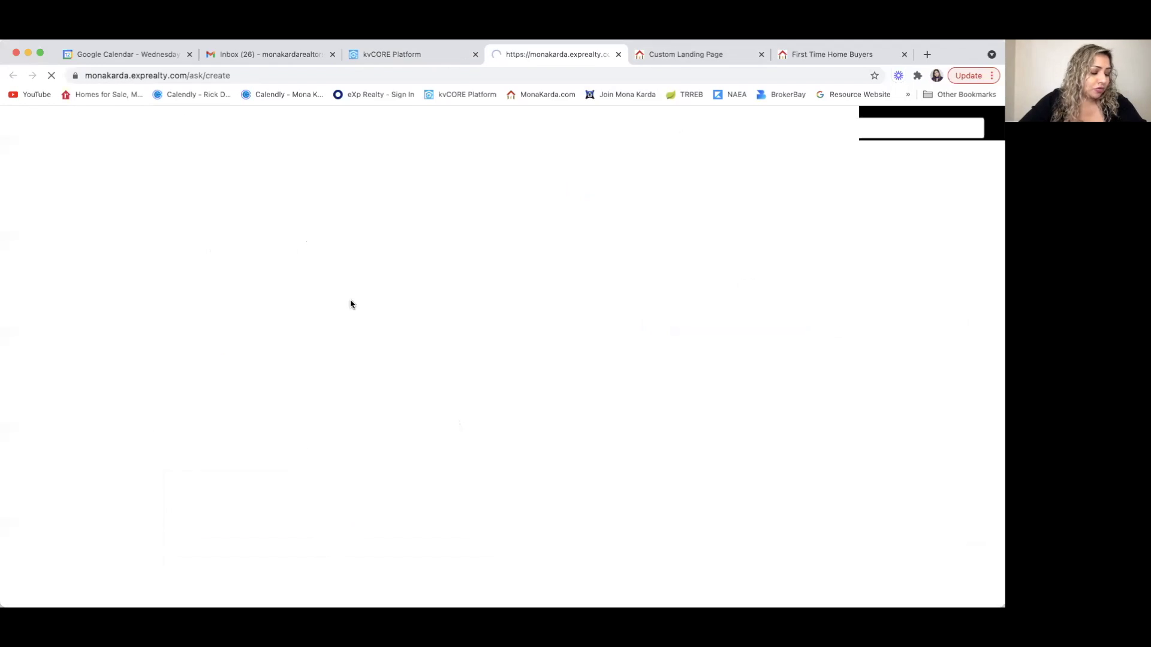
click(535, 129)
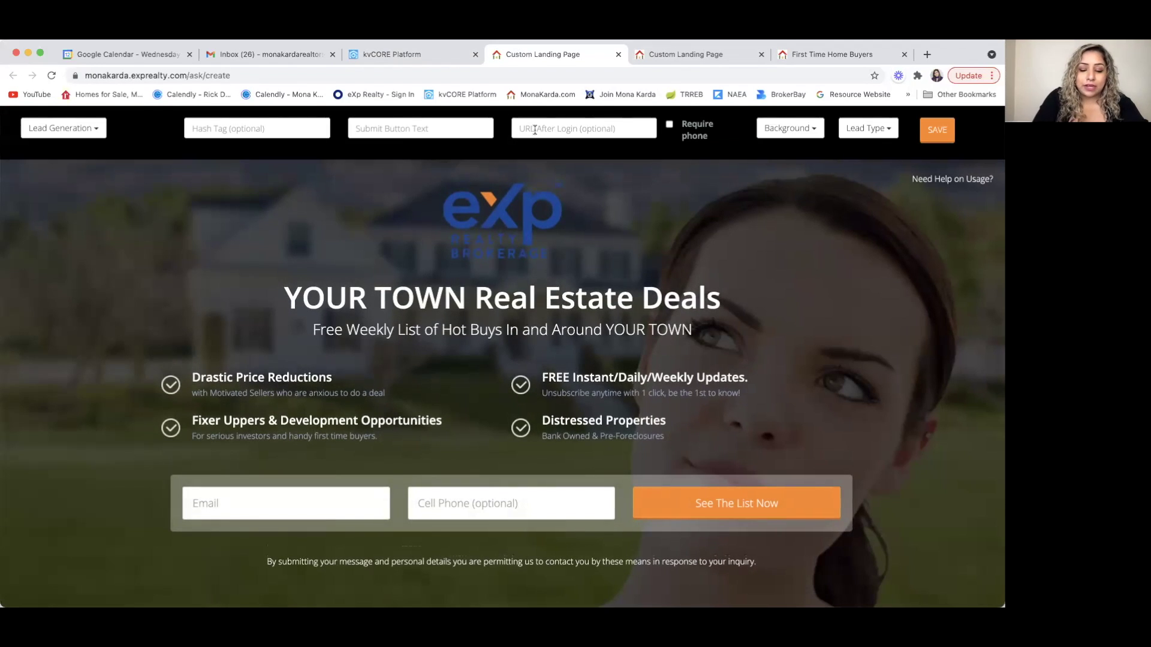
key(super+v)
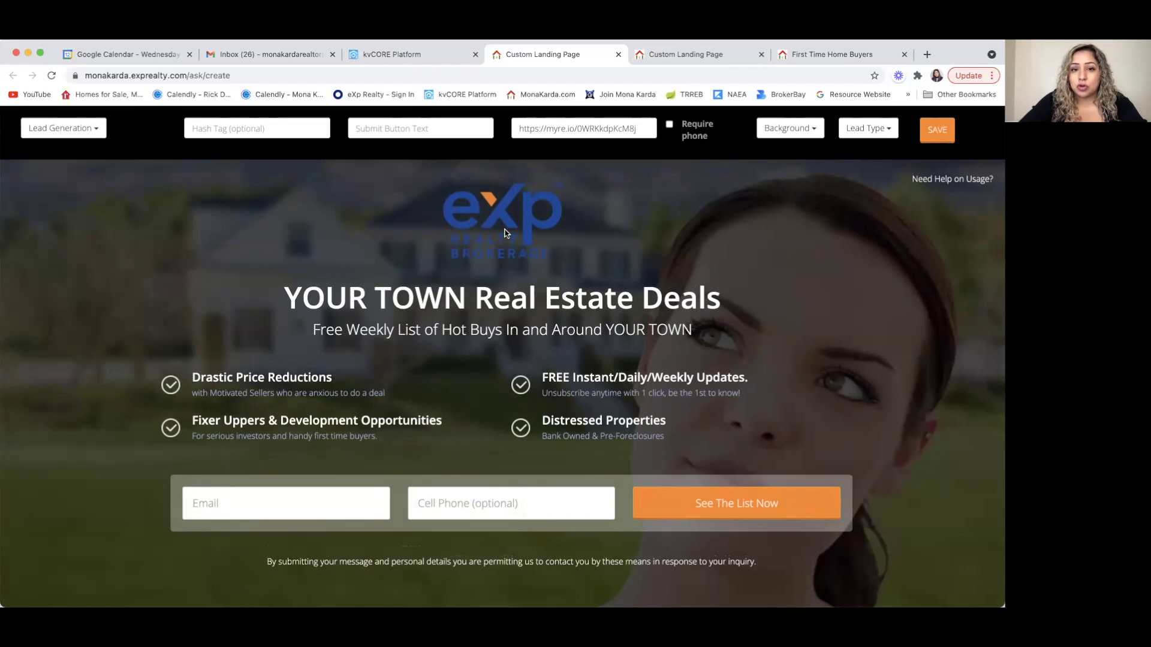
- Remove the logo, price reductions, updates, distressed properties and fixer-upper blocks from the page
click(489, 222)
click(268, 290)
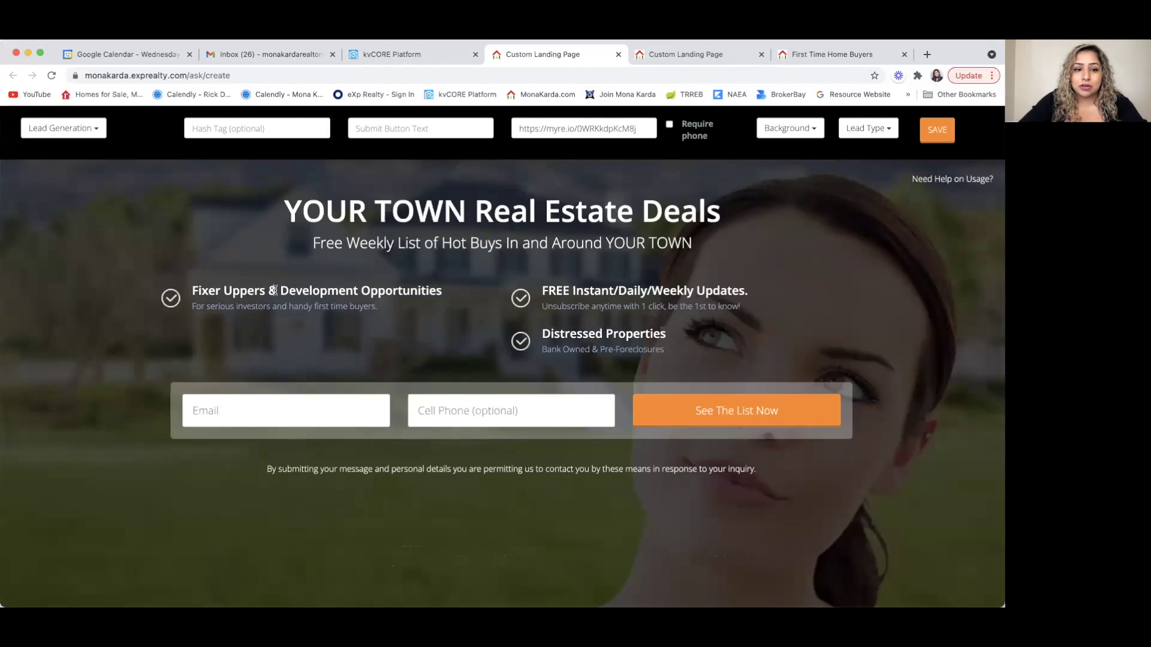
click(624, 283)
click(607, 298)
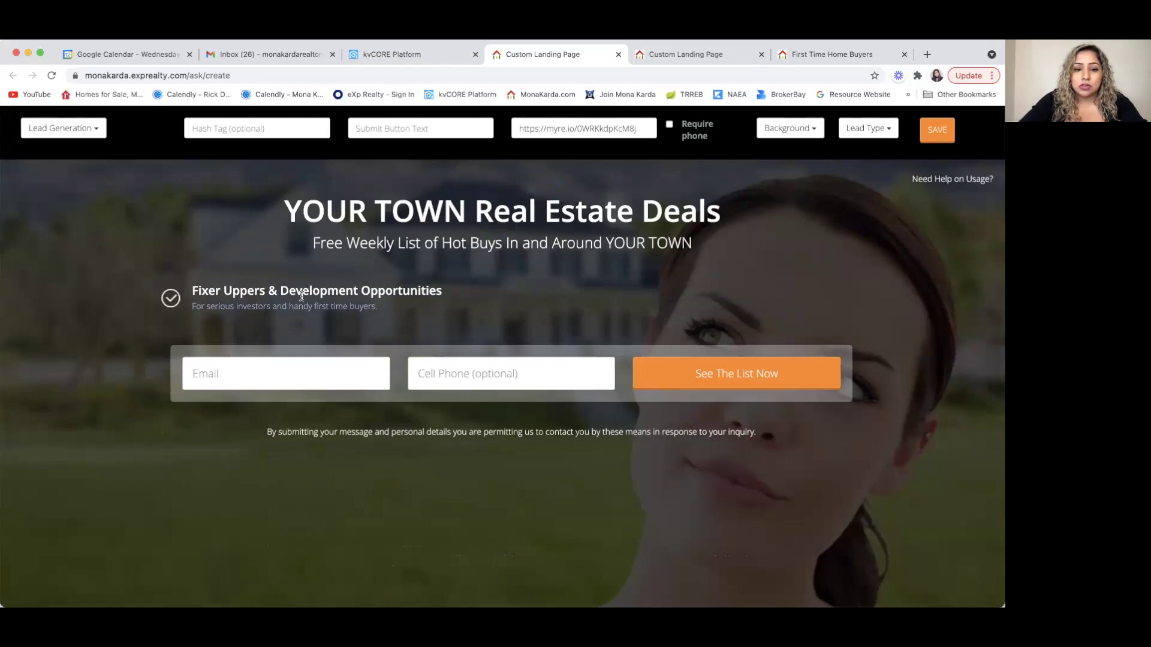
click(302, 296)
- Set the button text to LEARN MORE and enter buyer hashtags starting with FIRSTTIMEHOMEBUYERS
click(406, 131)
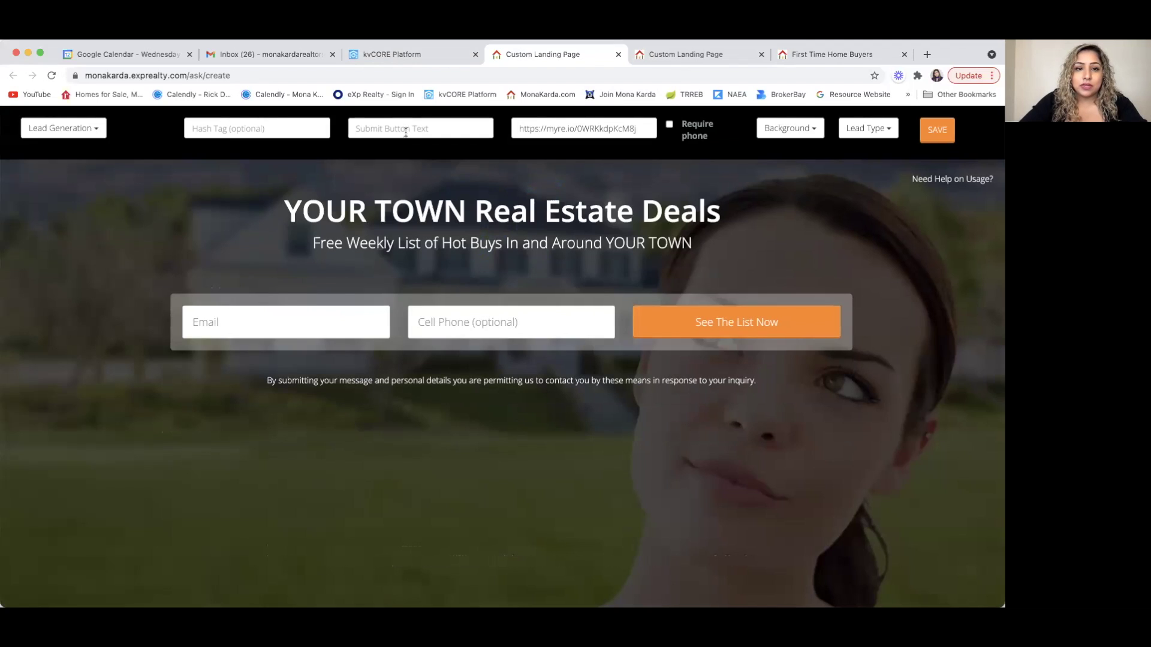
text(LEARN MORE)
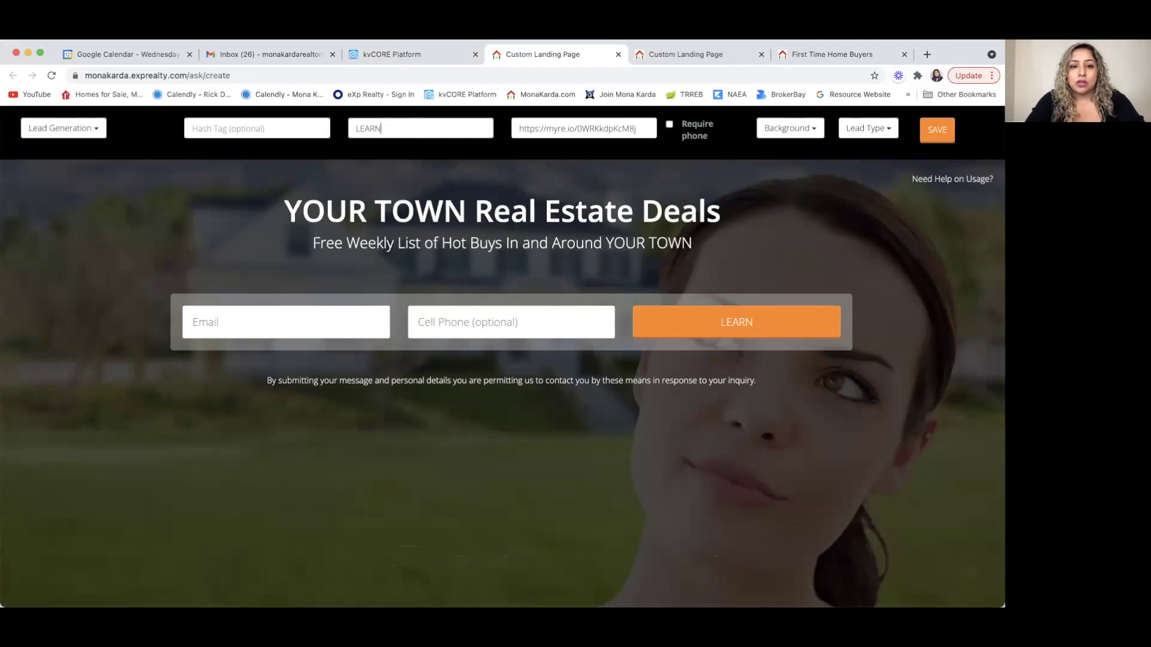
click(229, 133)
text(FIRSTTIME)
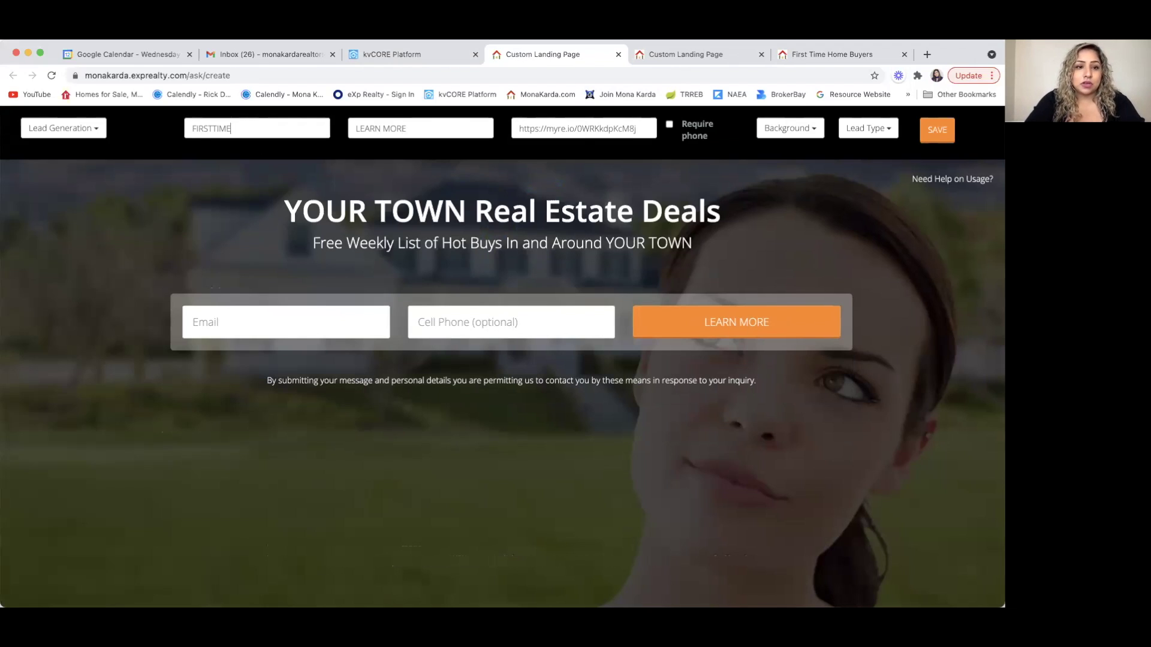
text(HOMEBUYERS)
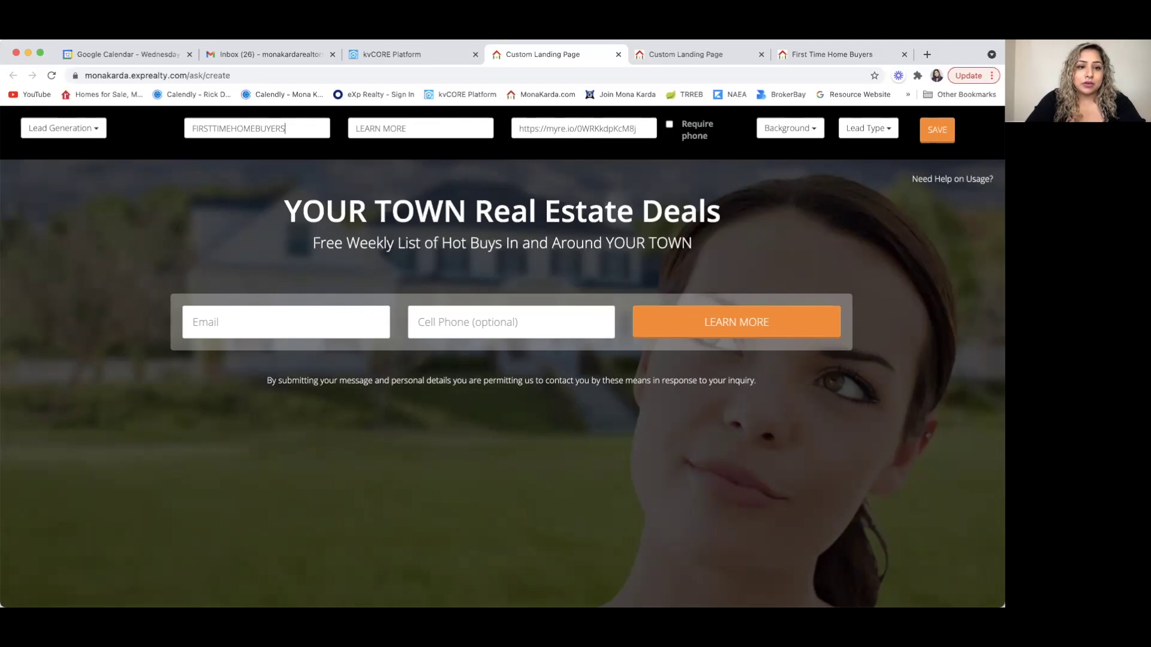
text(, HOM)
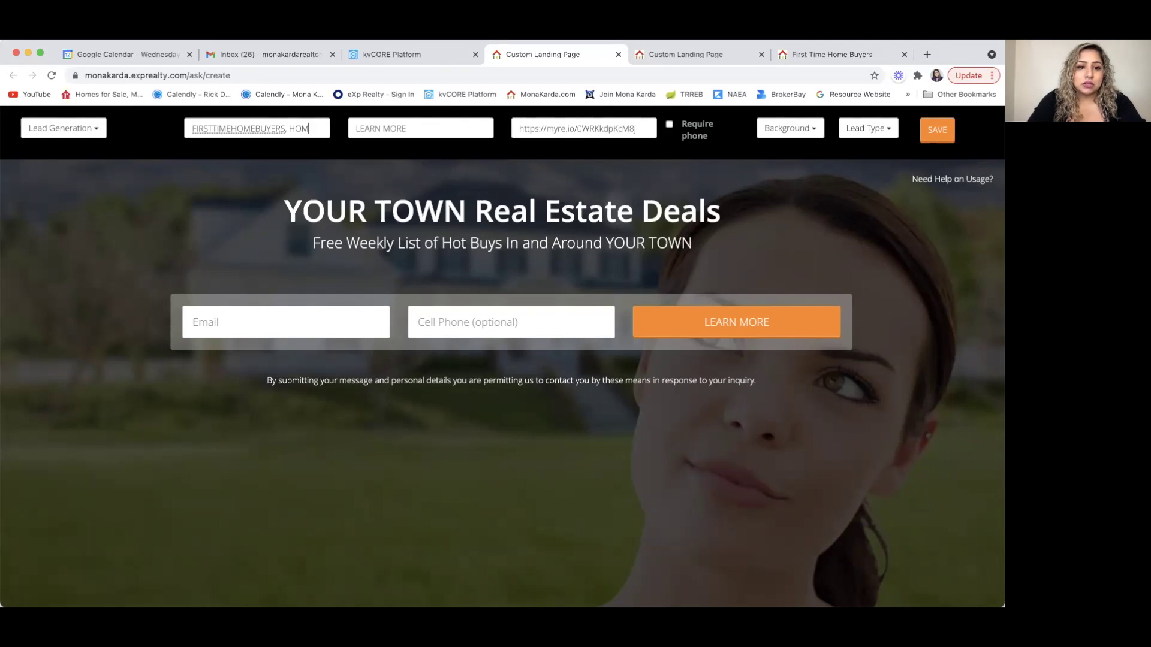
key(BackSpace)
key(BackSpace)
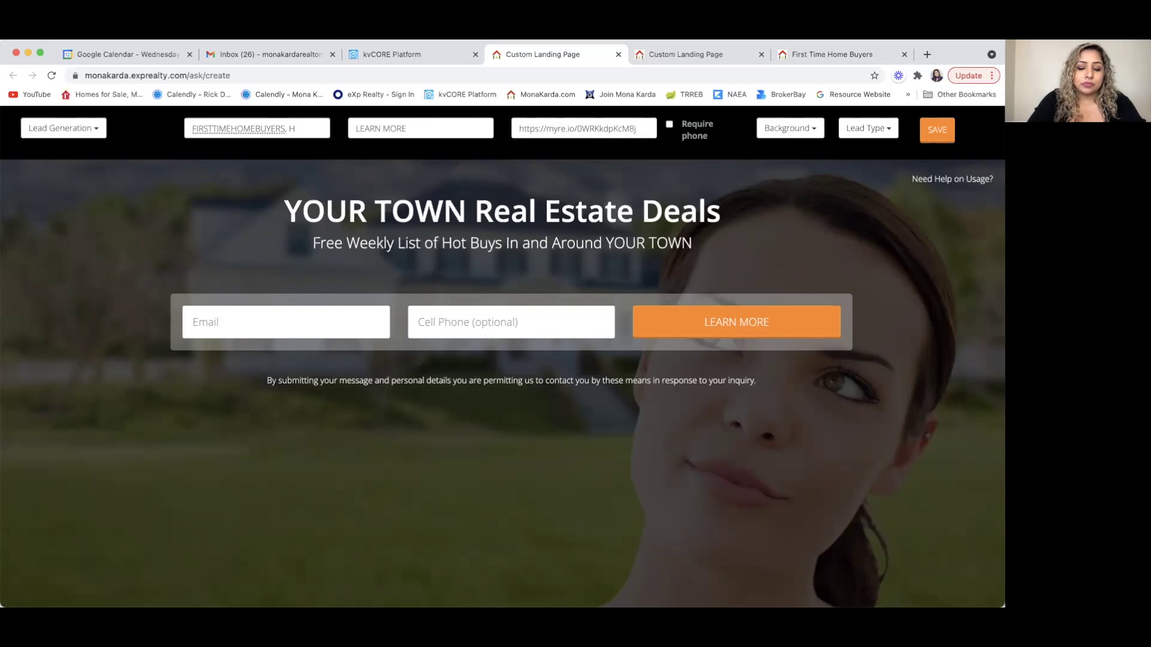
text(UYERS)
- Keep the category as Lead Generation, tag leads as Buyer, and require a phone number
click(83, 128)
click(82, 173)
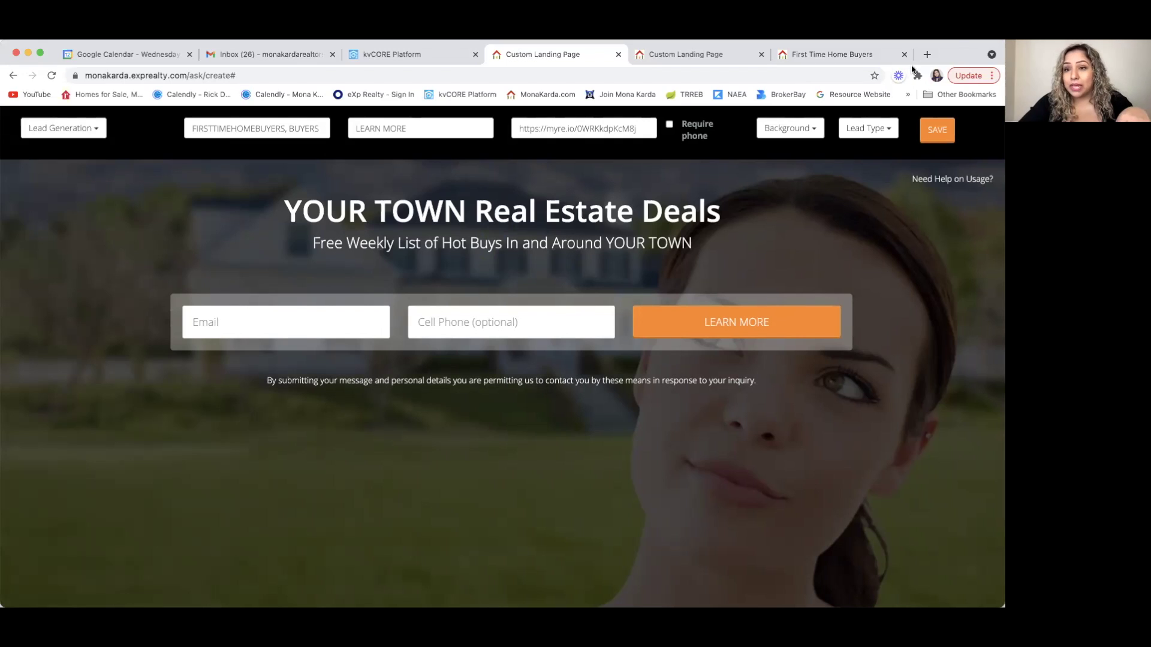
click(892, 134)
click(866, 179)
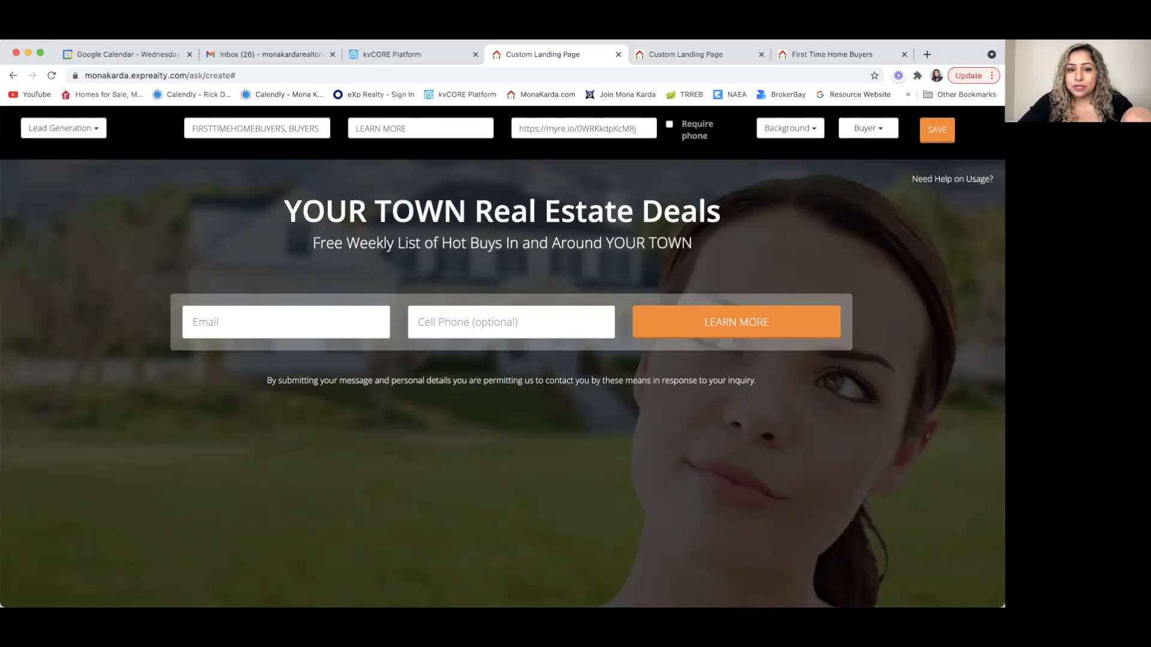
click(671, 124)
click(802, 133)
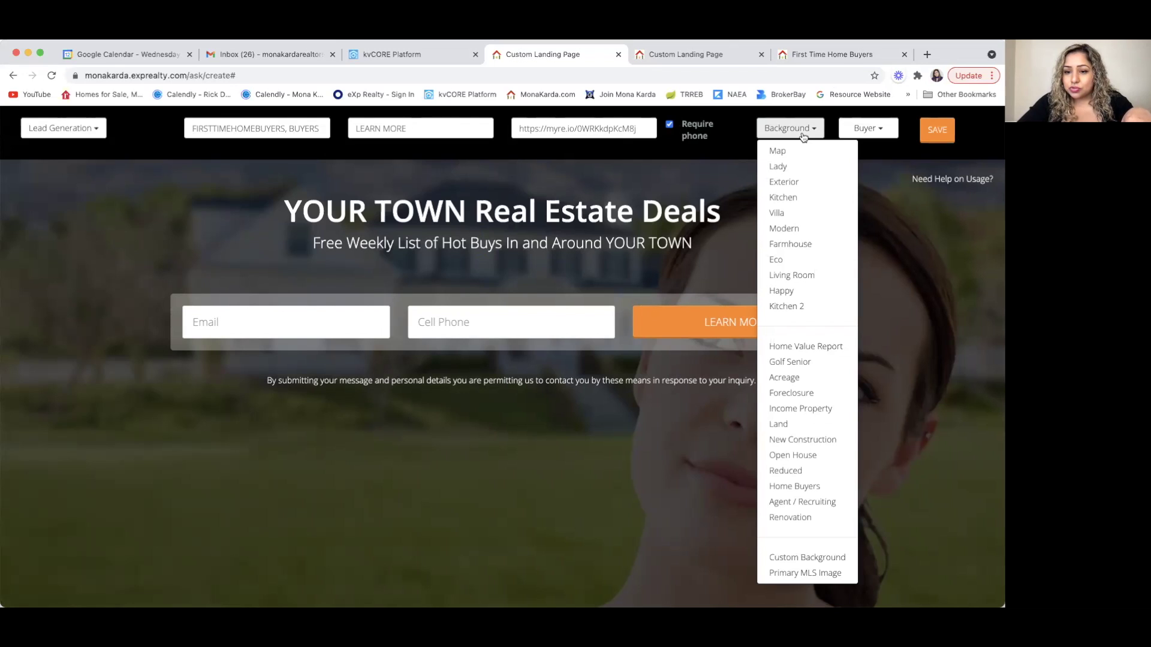
- Retitle the headline 'FIRST TIME HOME BUYERS', switch to the Modern interior background, and save
click(794, 215)
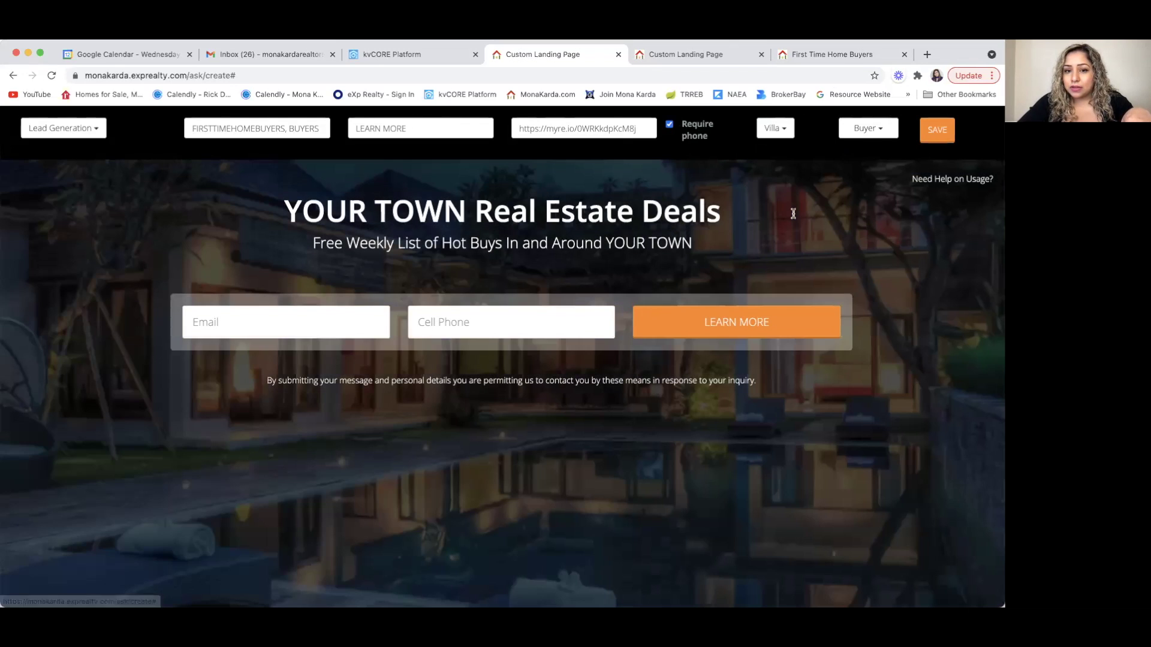
click(790, 134)
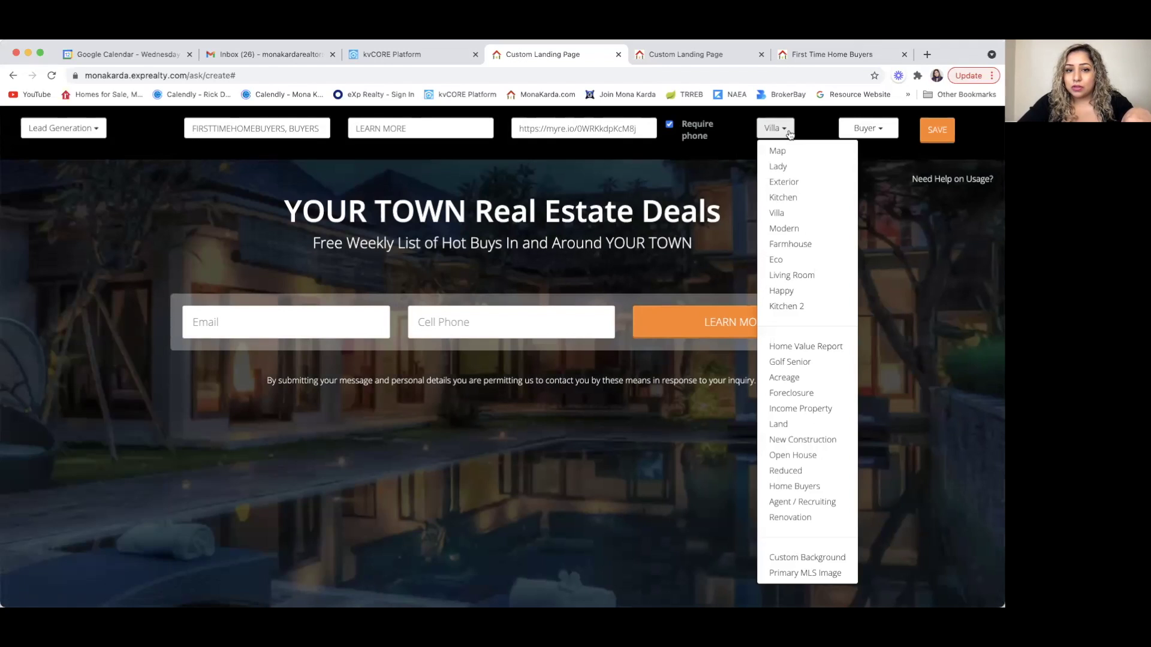
click(661, 229)
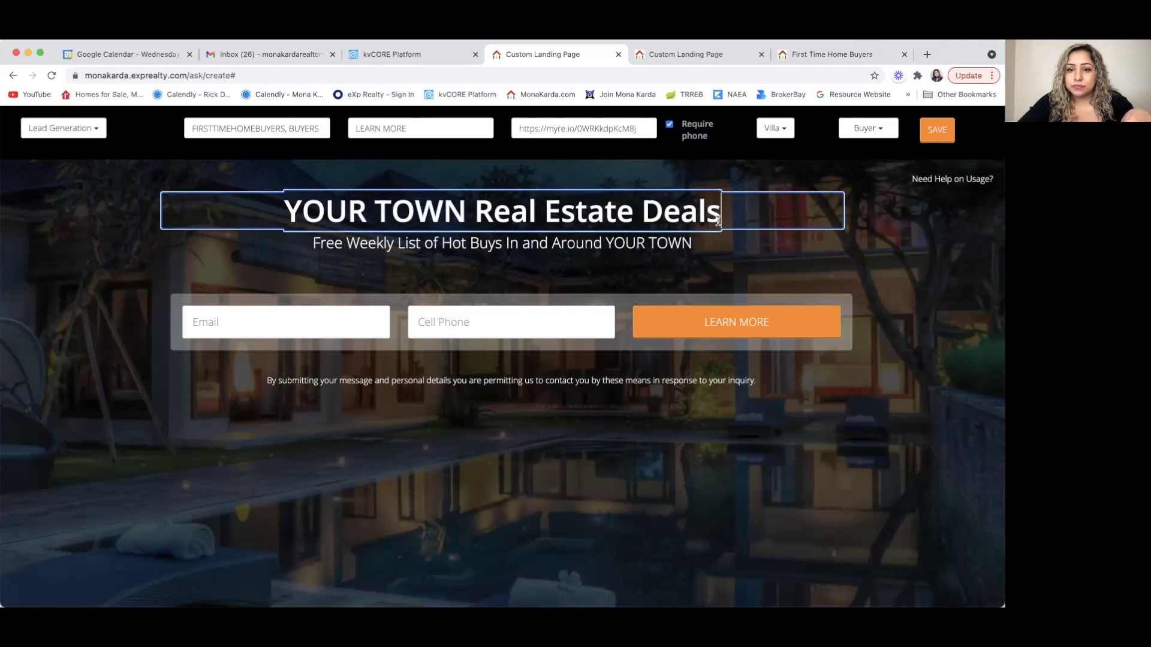
triple_click(718, 220)
text(FIRST T)
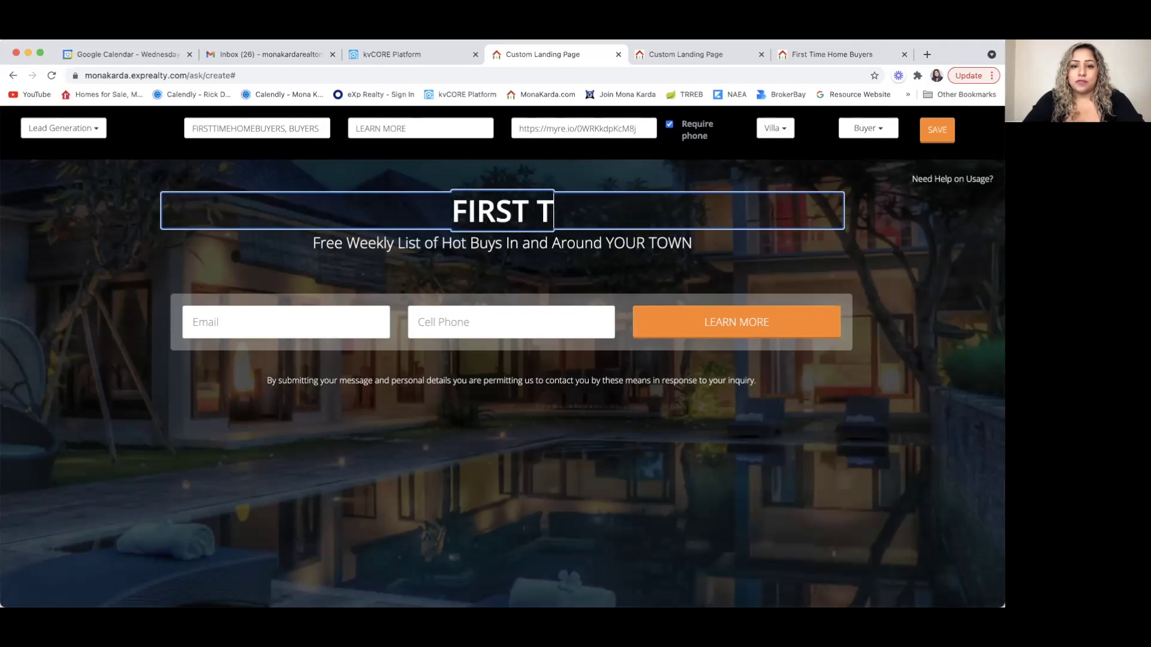
text(IME HOME BUYERS)
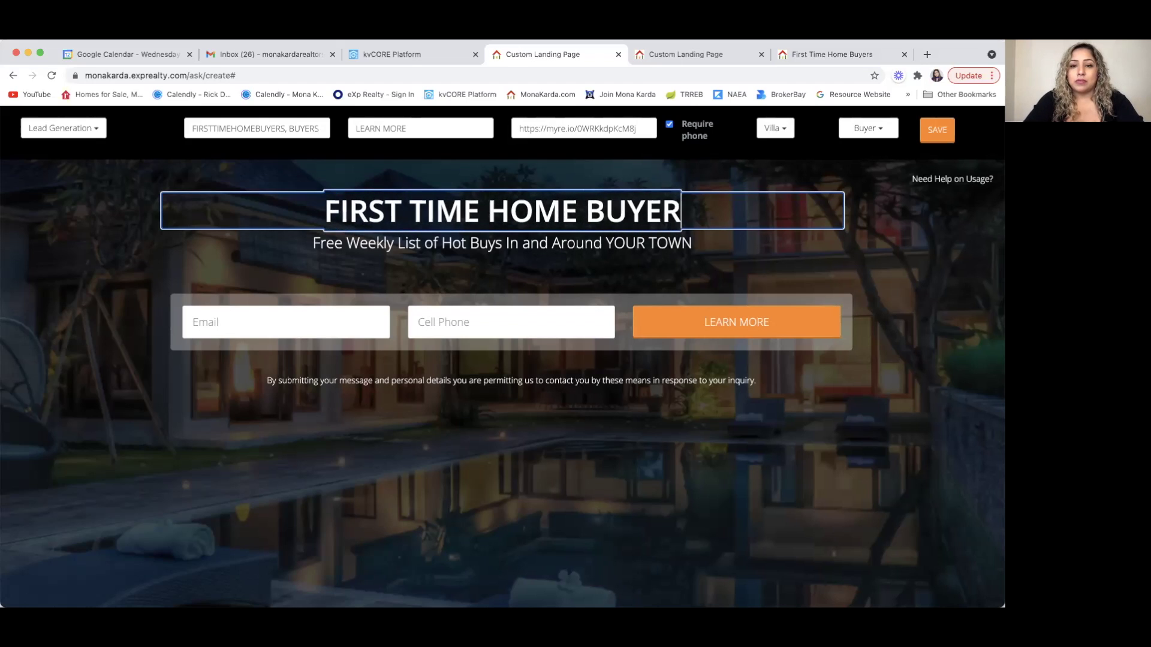
click(713, 267)
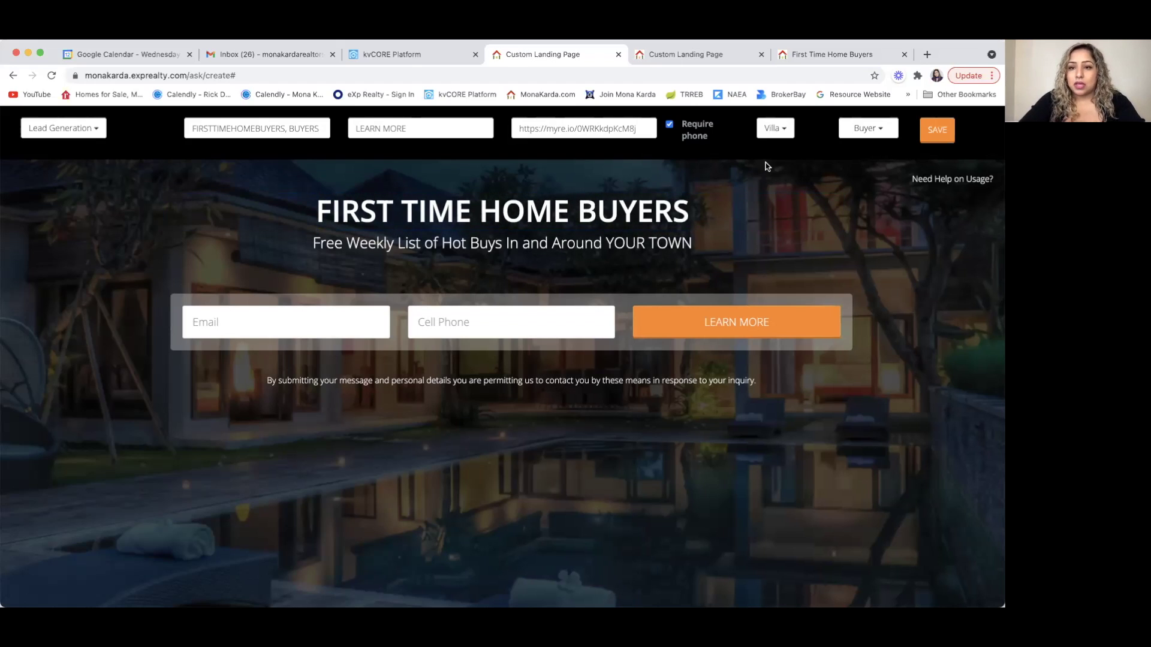
click(790, 136)
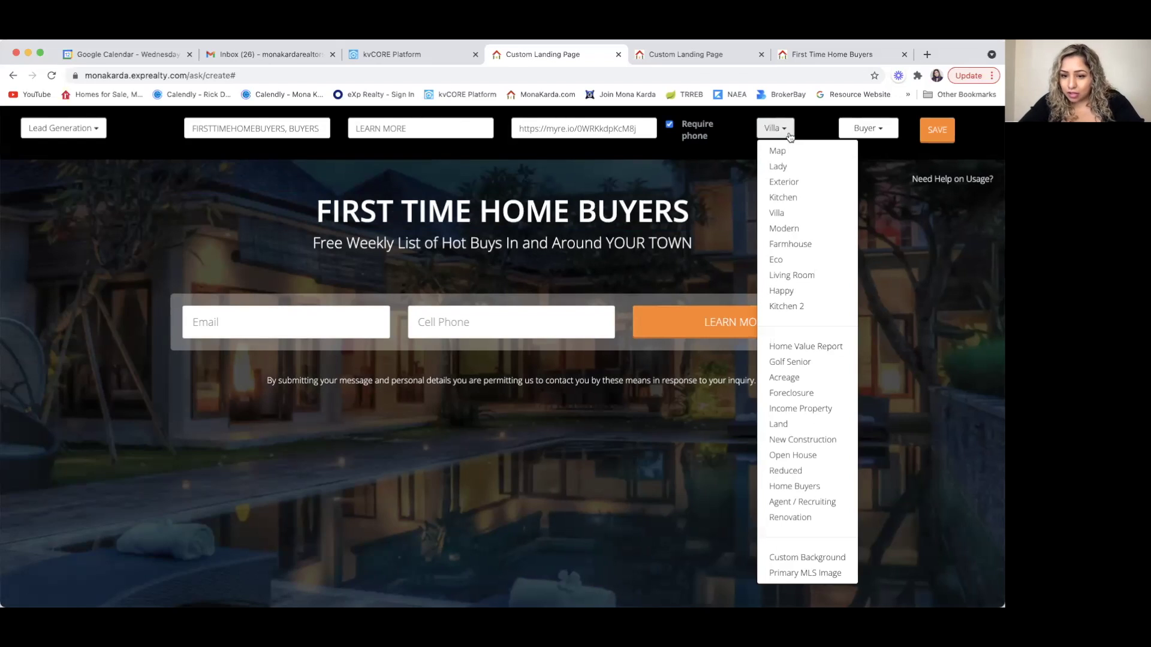
click(784, 229)
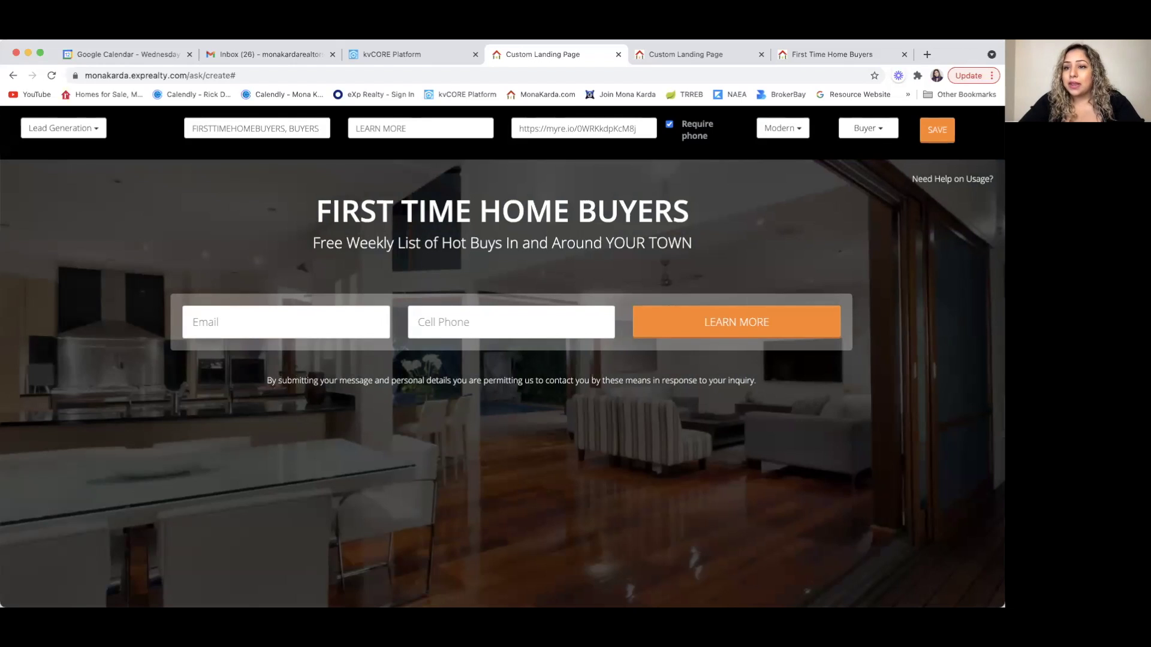
click(950, 132)
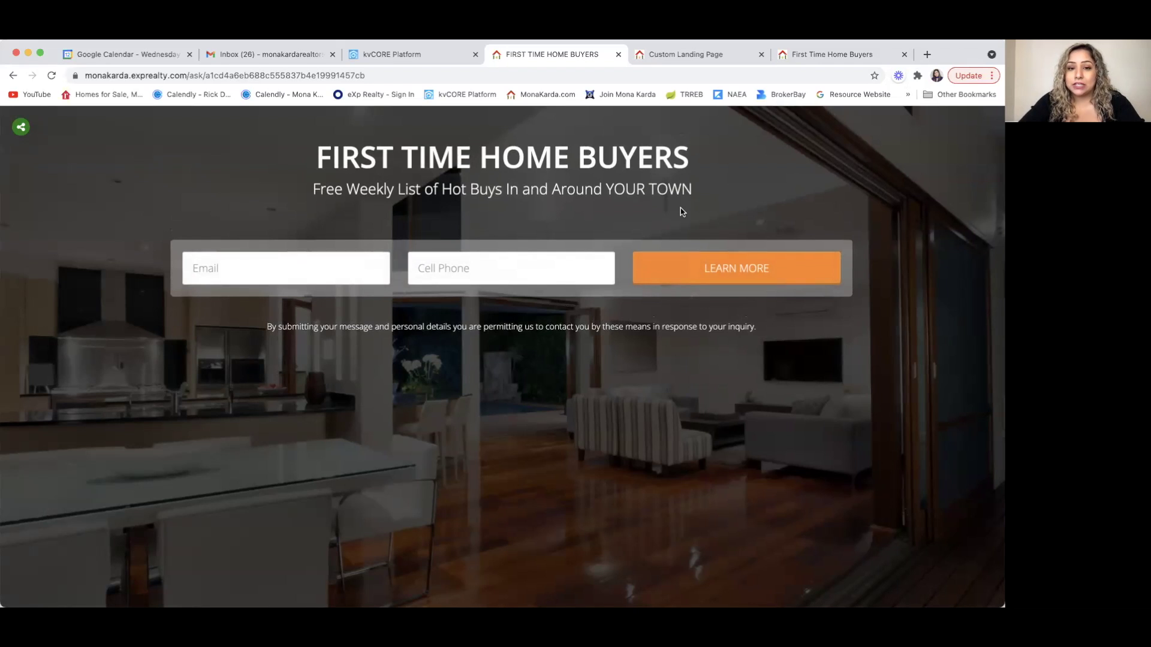
- Test the saved landing page by autofilling an email and phone and submitting via LEARN MORE
click(206, 273)
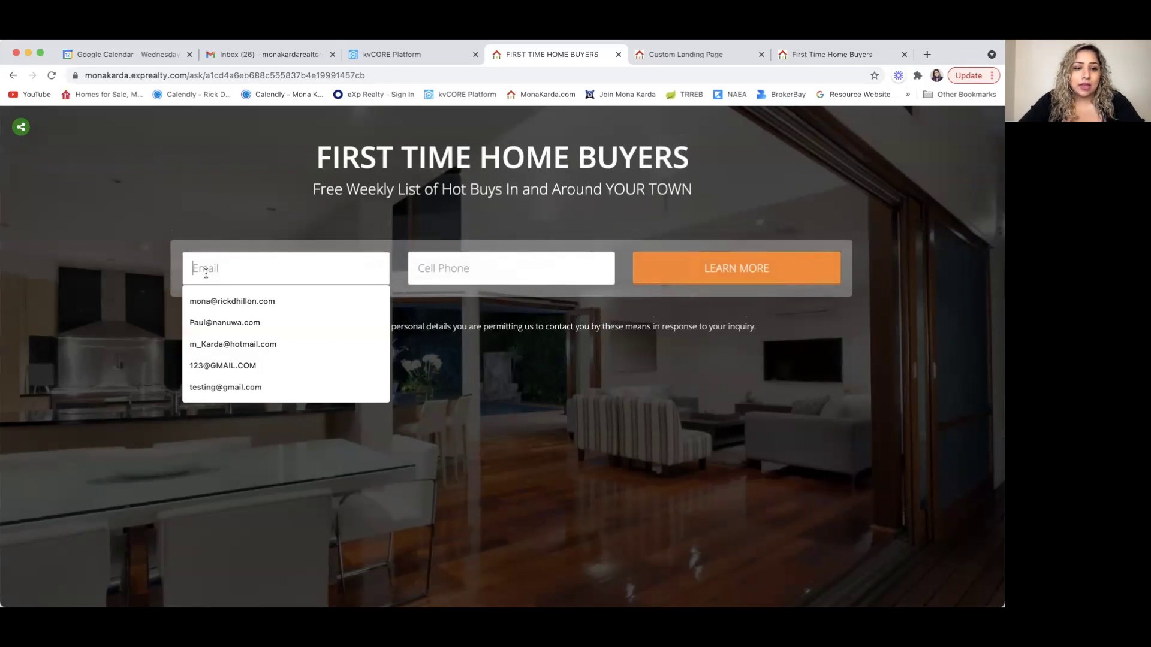
click(225, 304)
click(417, 268)
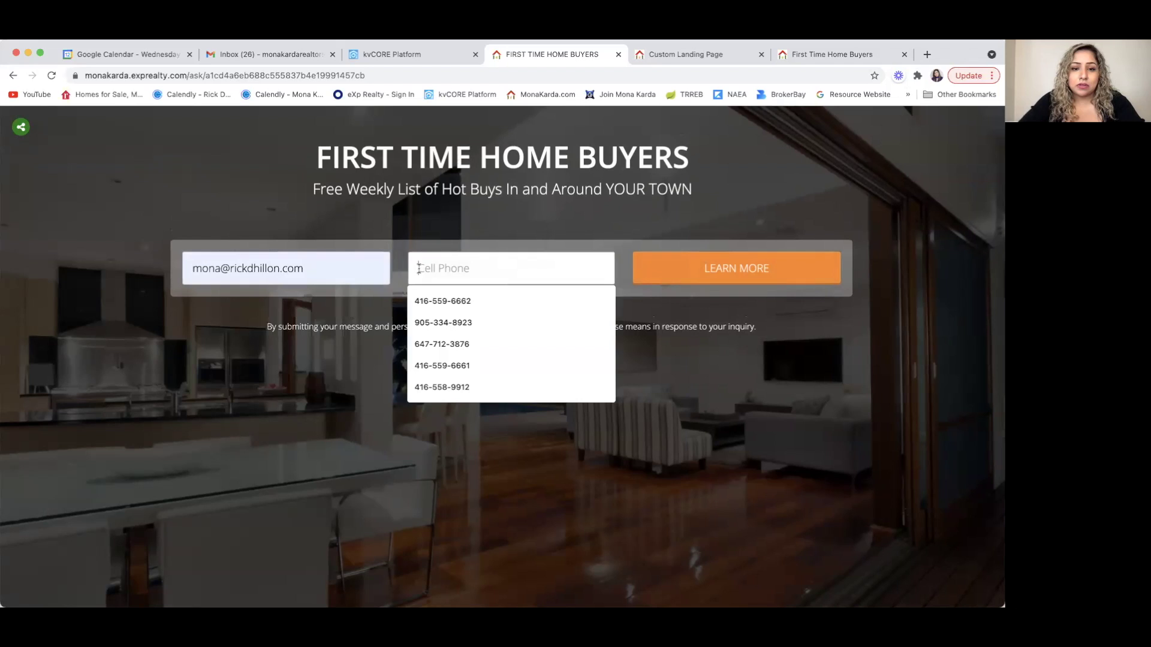
click(446, 297)
click(740, 264)
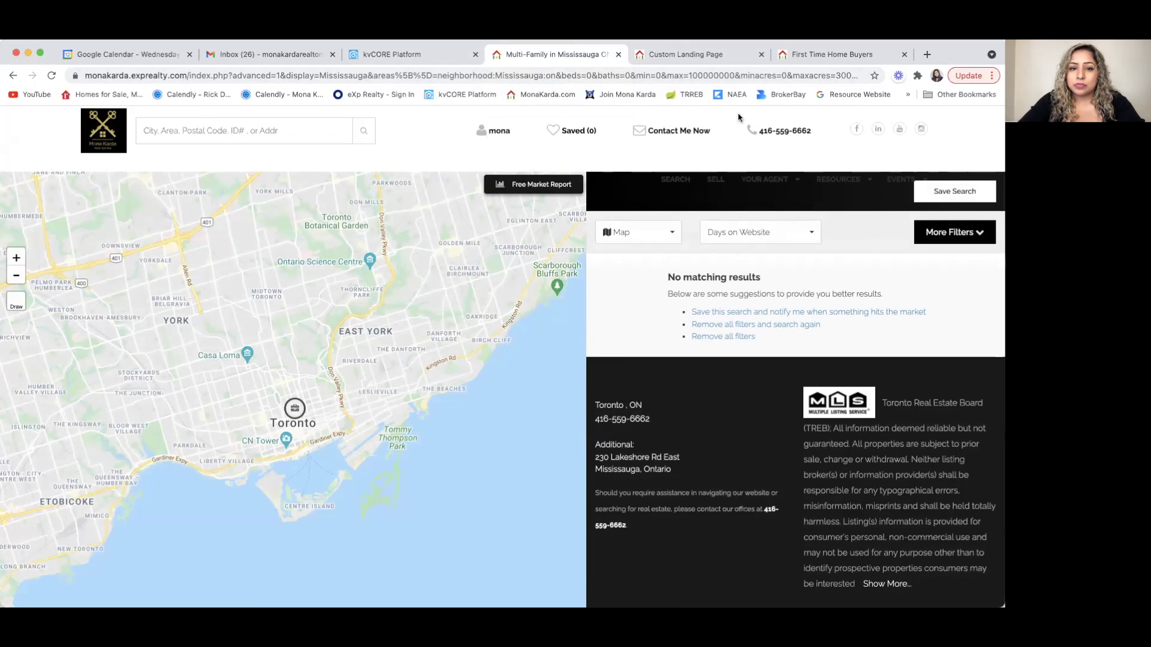
- Reopen the squeeze page builder and set the location to City: Mississauga, ON
click(395, 52)
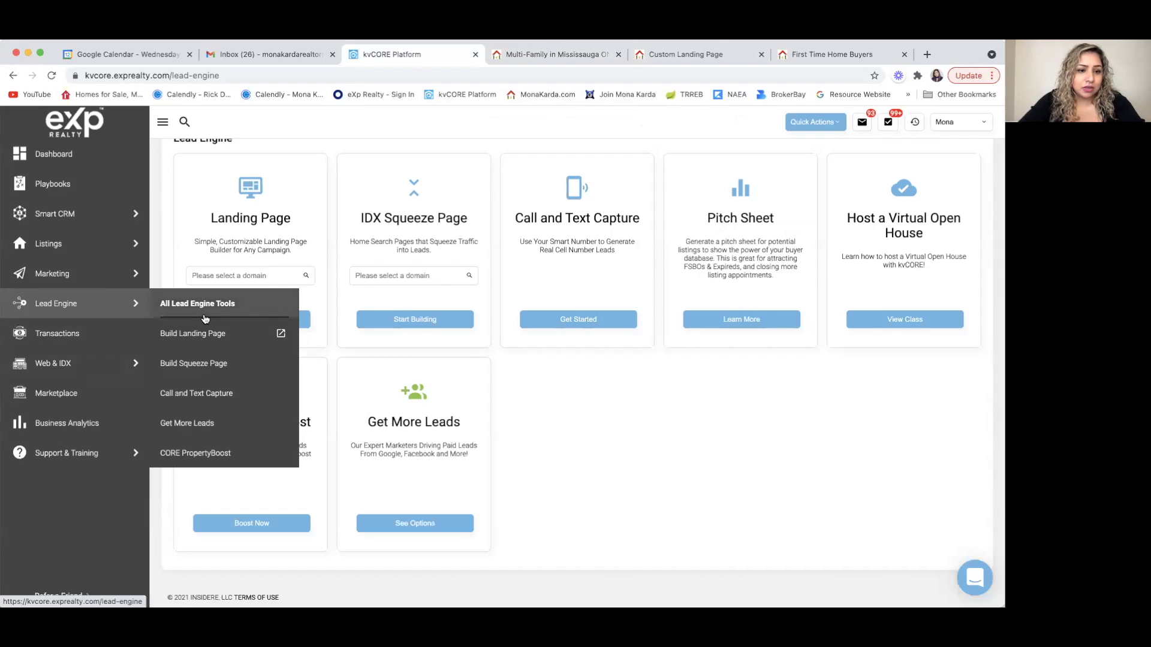
click(193, 363)
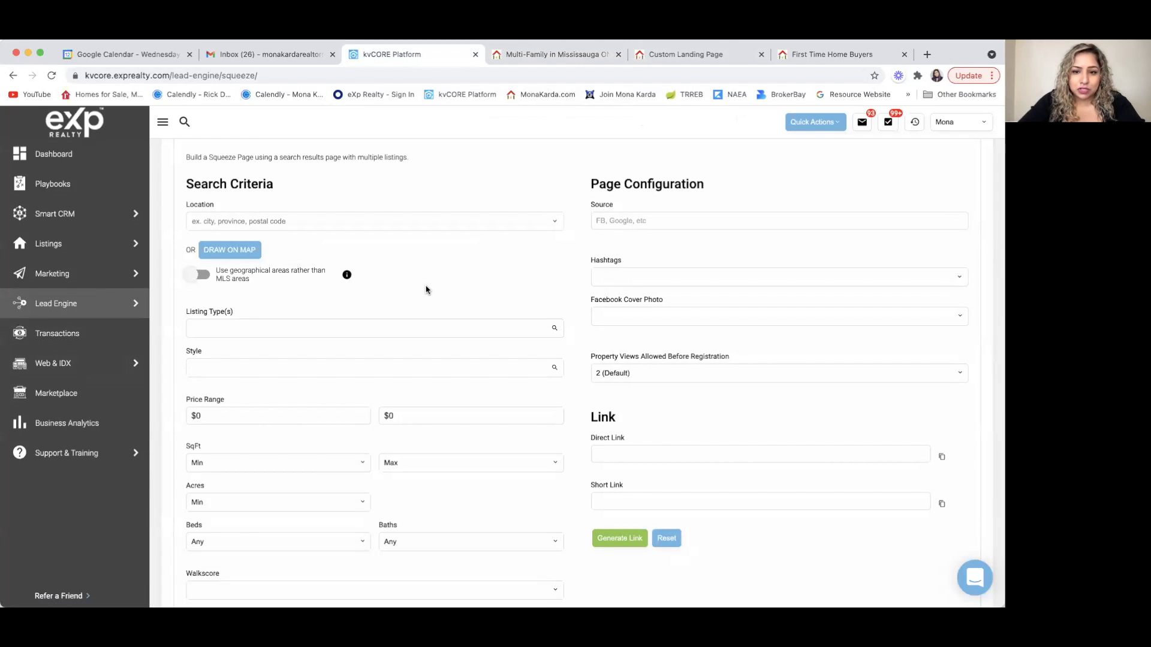
scroll(433, 289, down, 1)
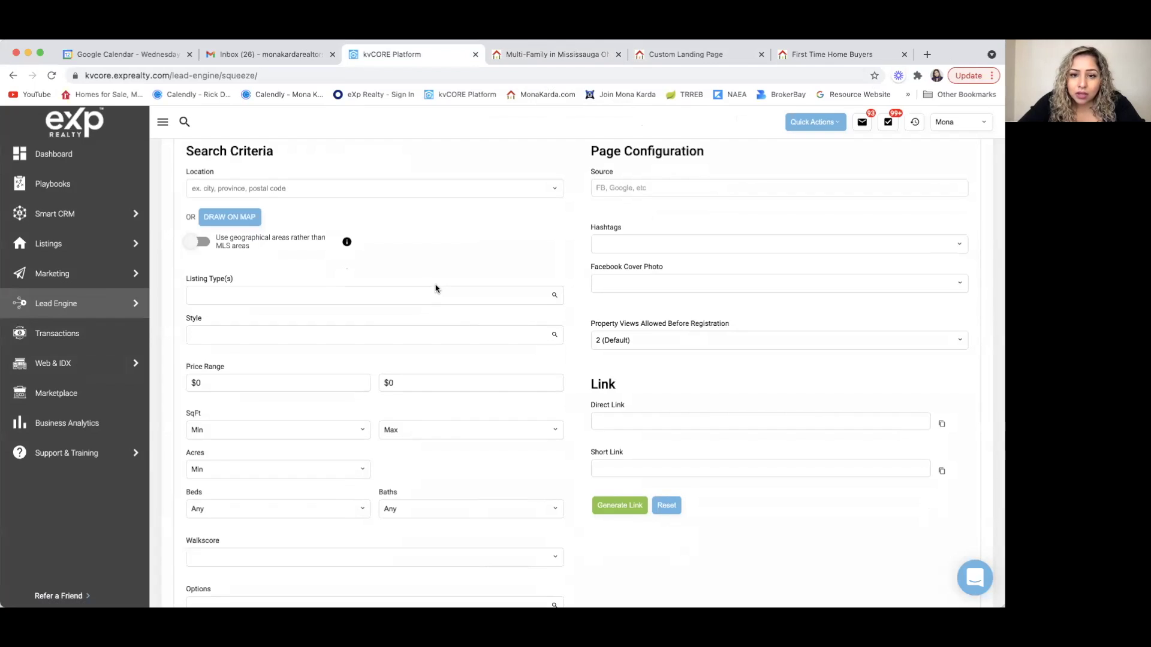
scroll(434, 287, down, 1)
scroll(303, 253, up, 3)
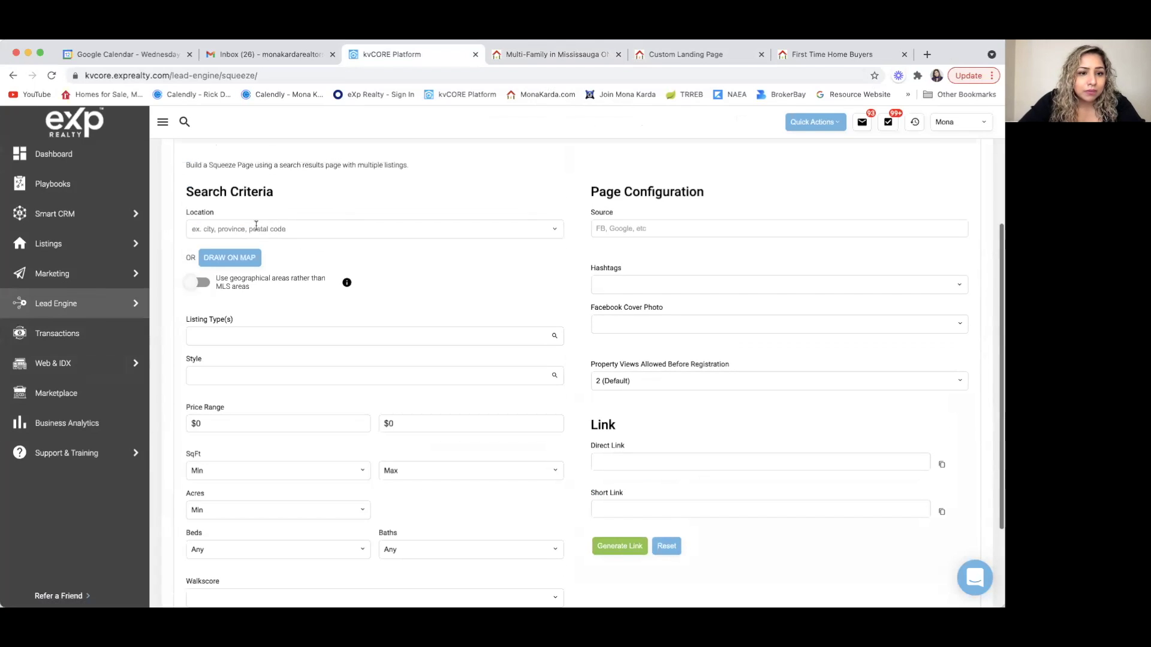
click(256, 225)
text(Mi)
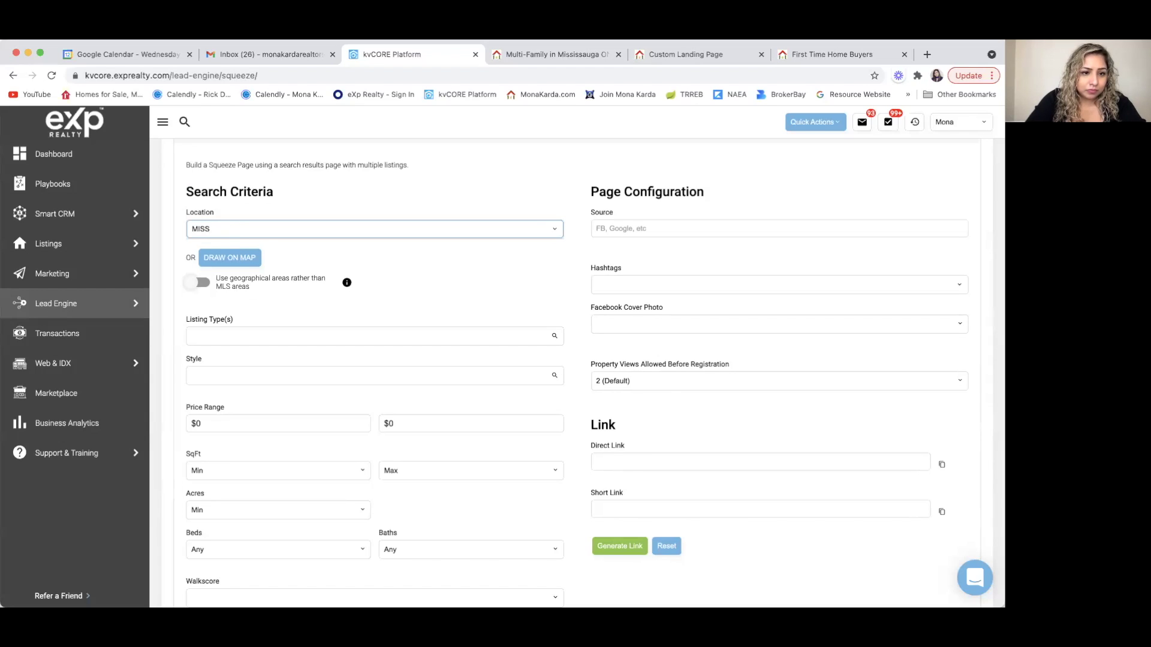
text(A)
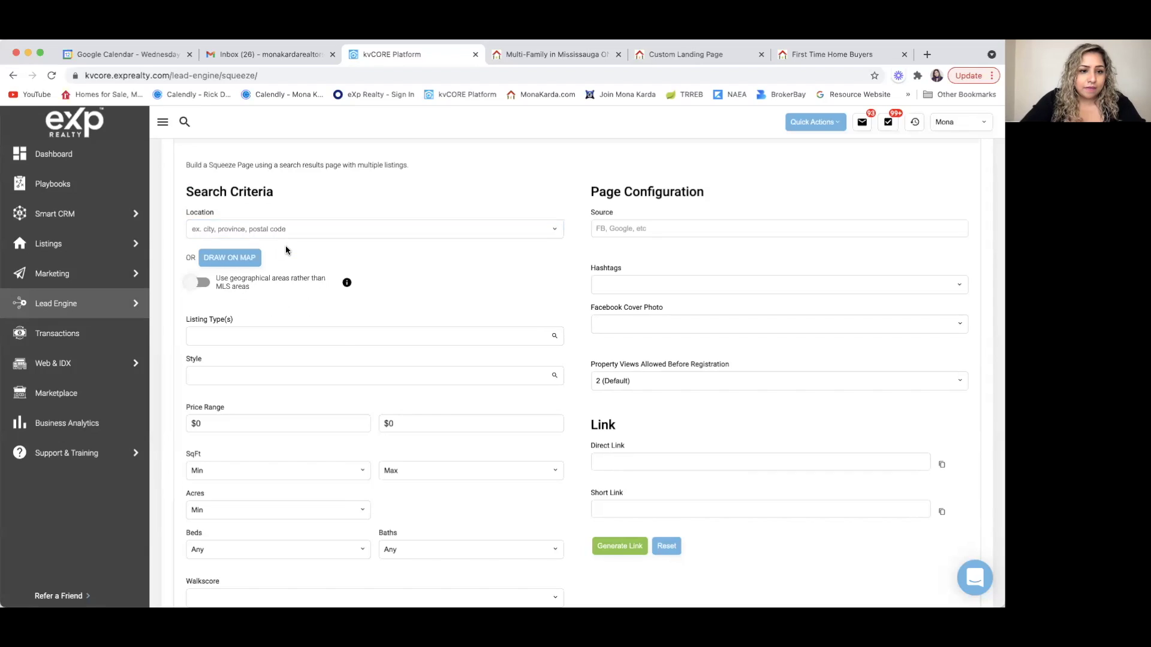
click(294, 246)
click(269, 246)
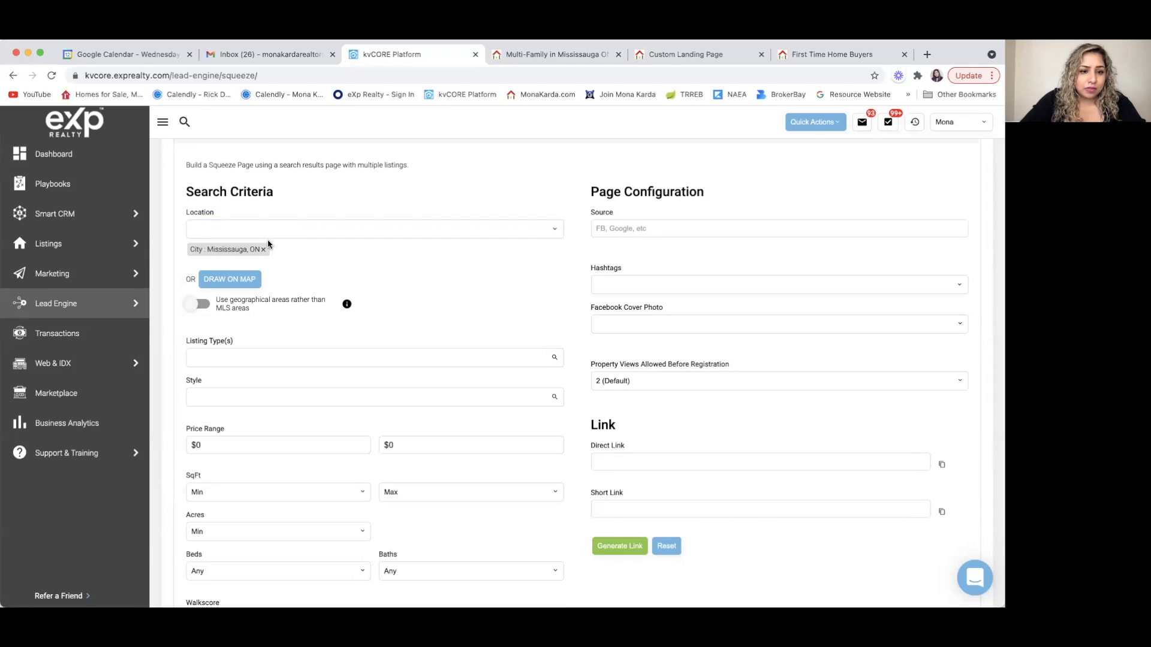
- Choose Multi-Family as the listing type and cap the maximum price at 1,000,000
click(272, 353)
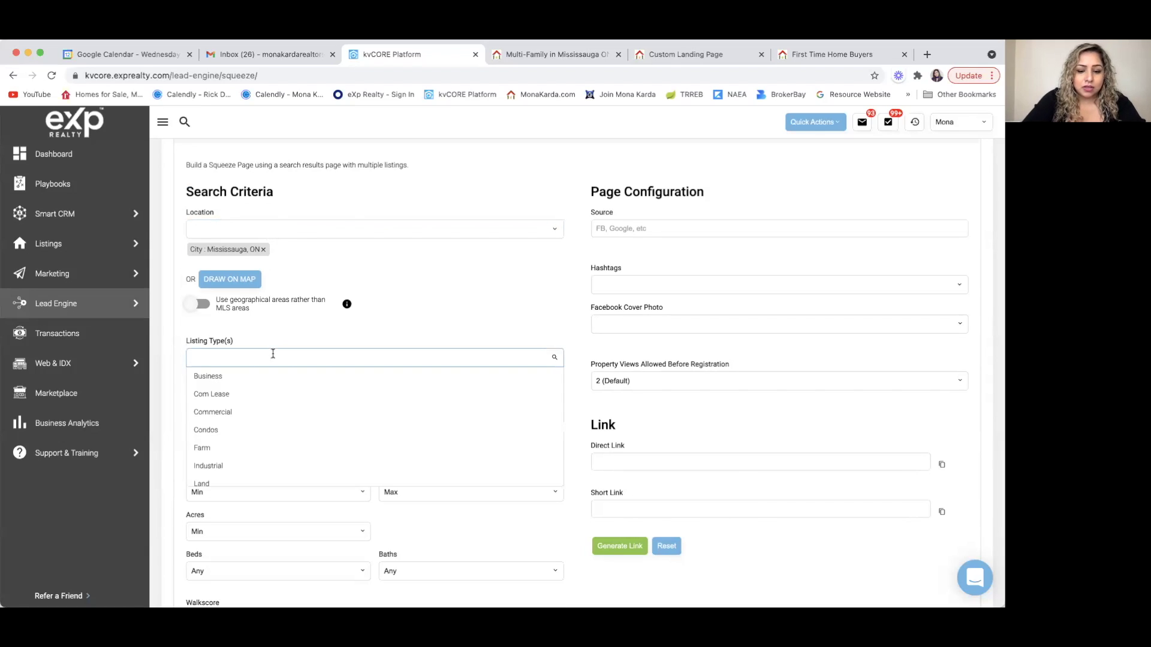
scroll(247, 411, down, 3)
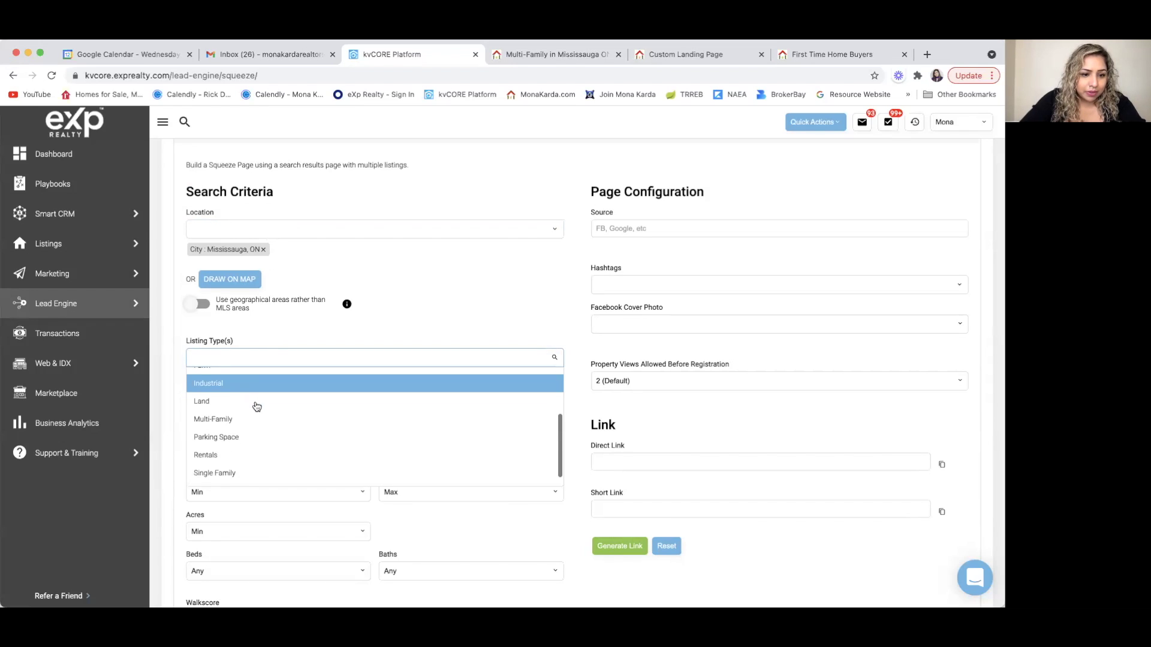
click(246, 411)
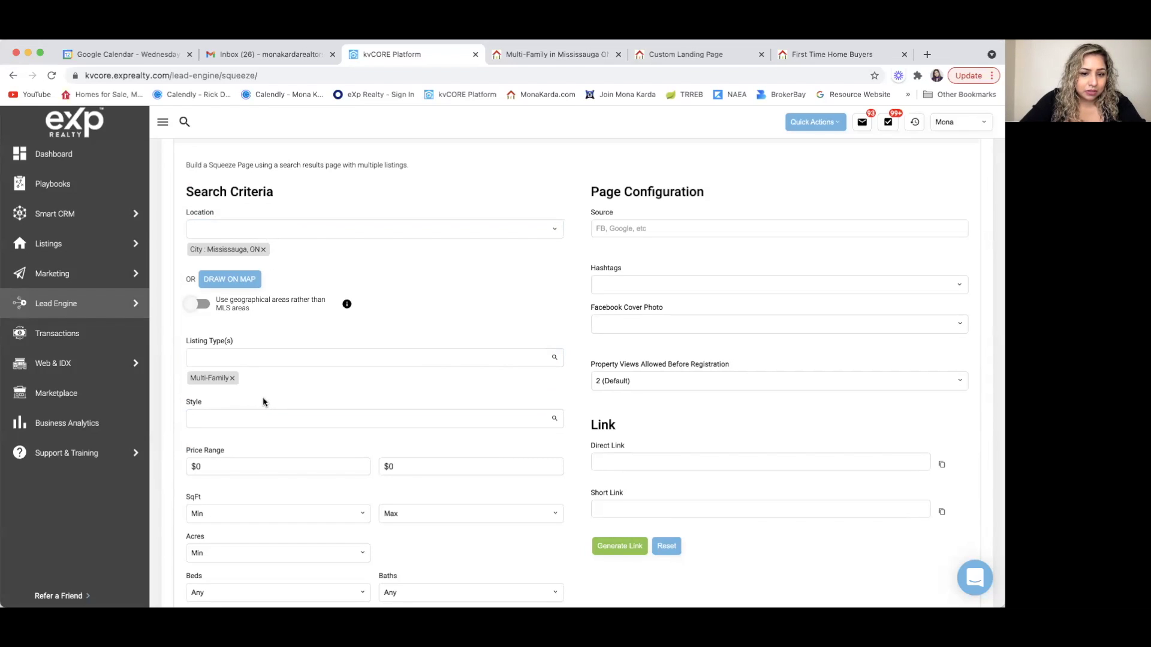
scroll(268, 473, down, 2)
click(412, 396)
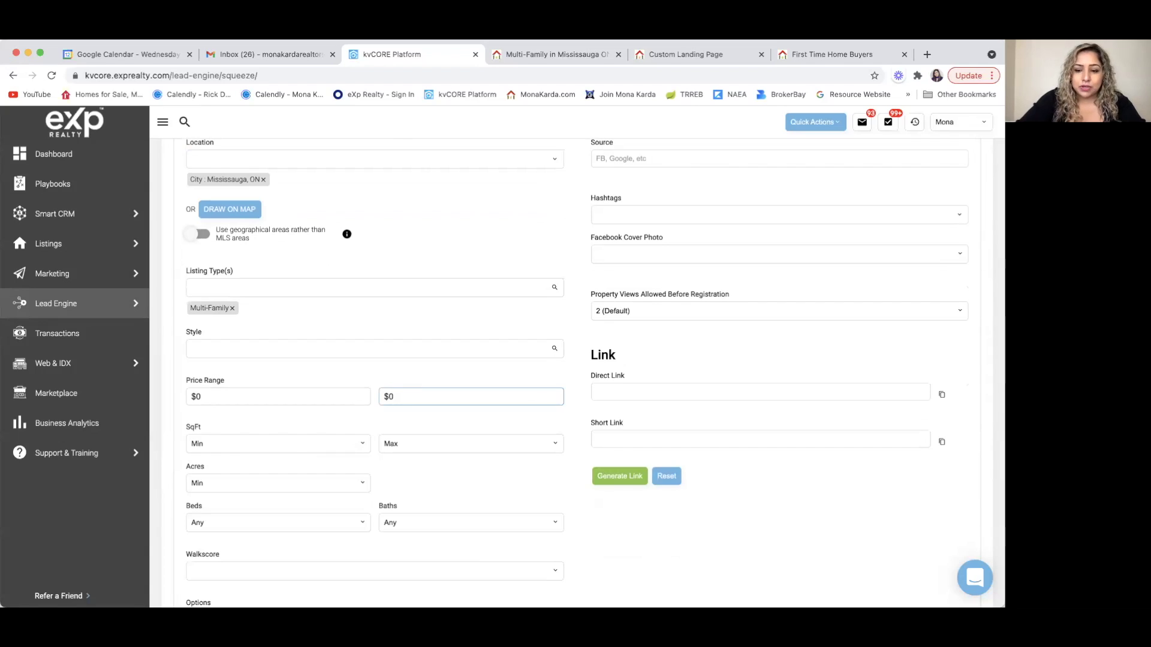
text(1,000,000)
click(359, 431)
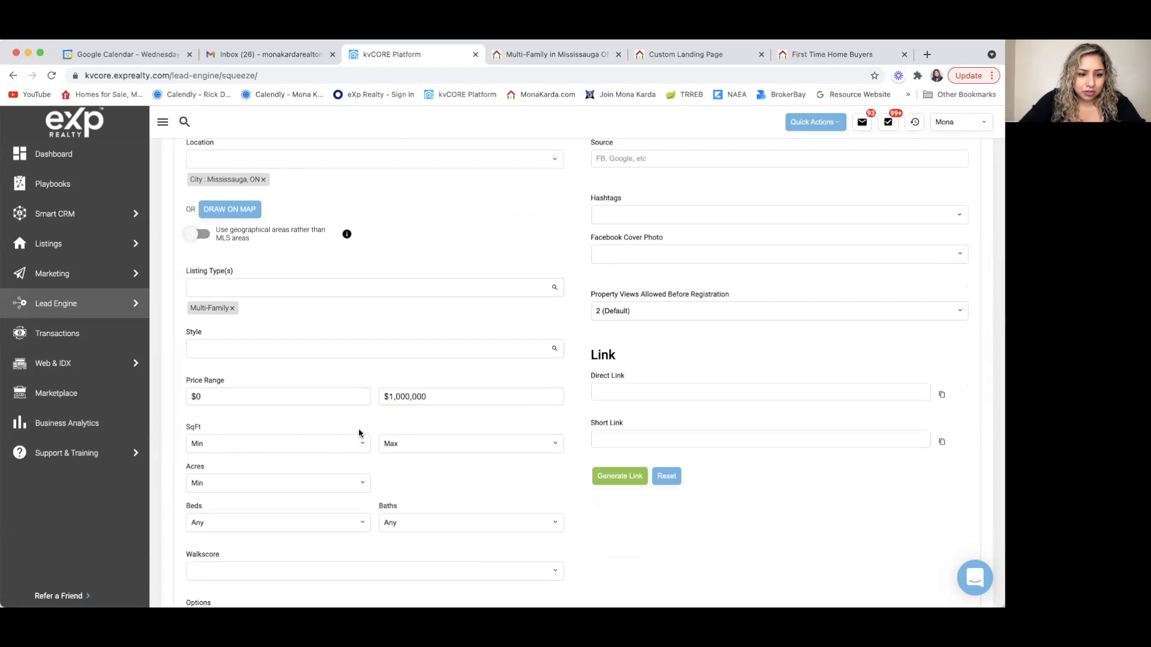
- Generate the squeeze page links and copy the new short link
scroll(360, 431, down, 3)
scroll(359, 431, up, 8)
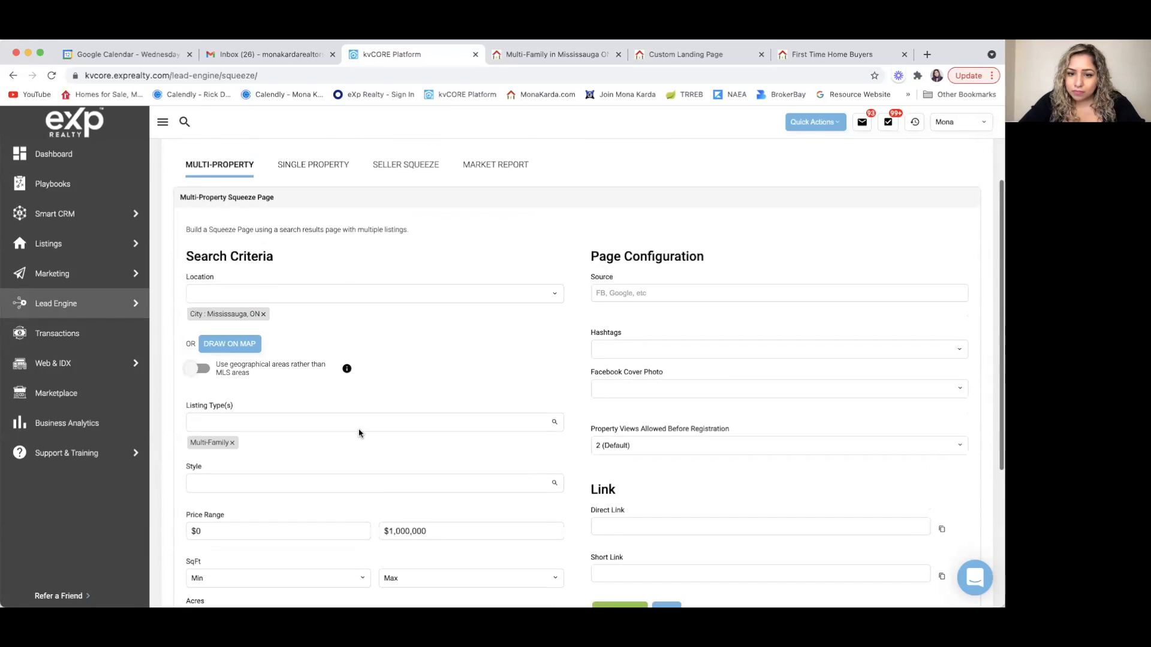
scroll(722, 264, down, 5)
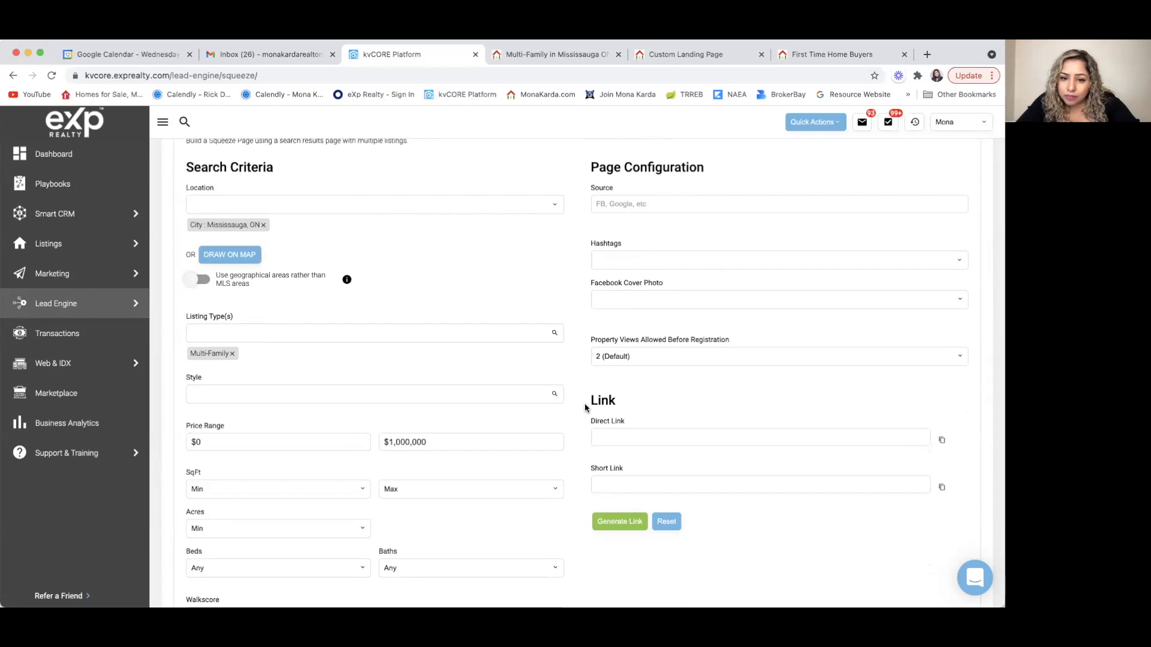
scroll(599, 419, down, 3)
click(622, 413)
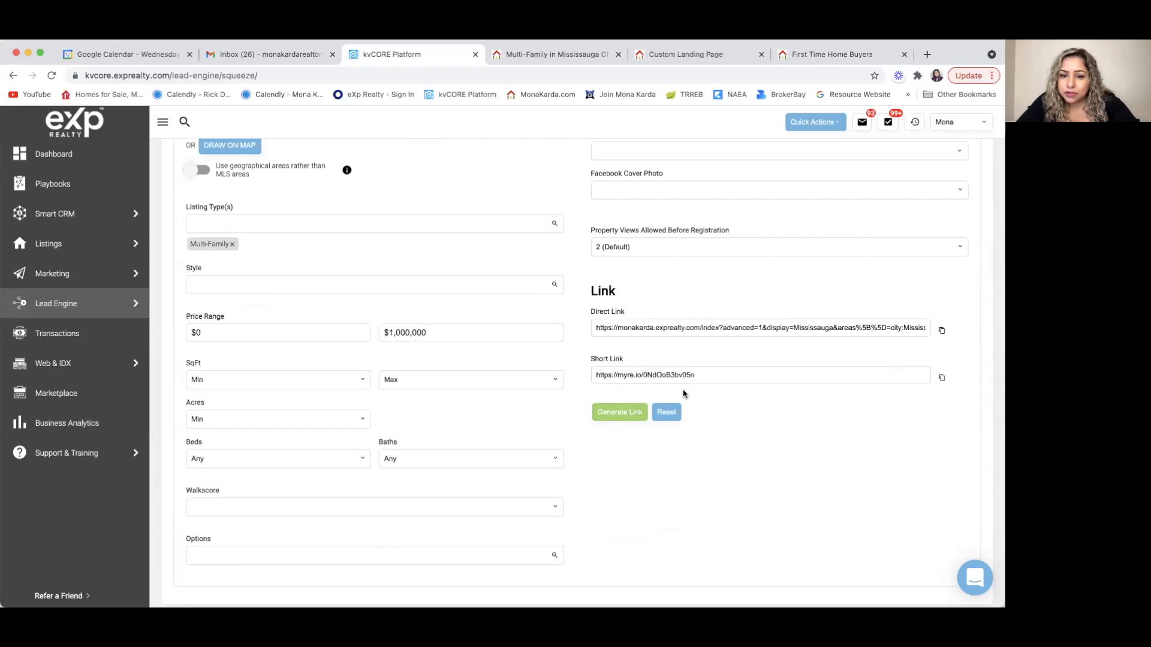
click(942, 378)
click(833, 53)
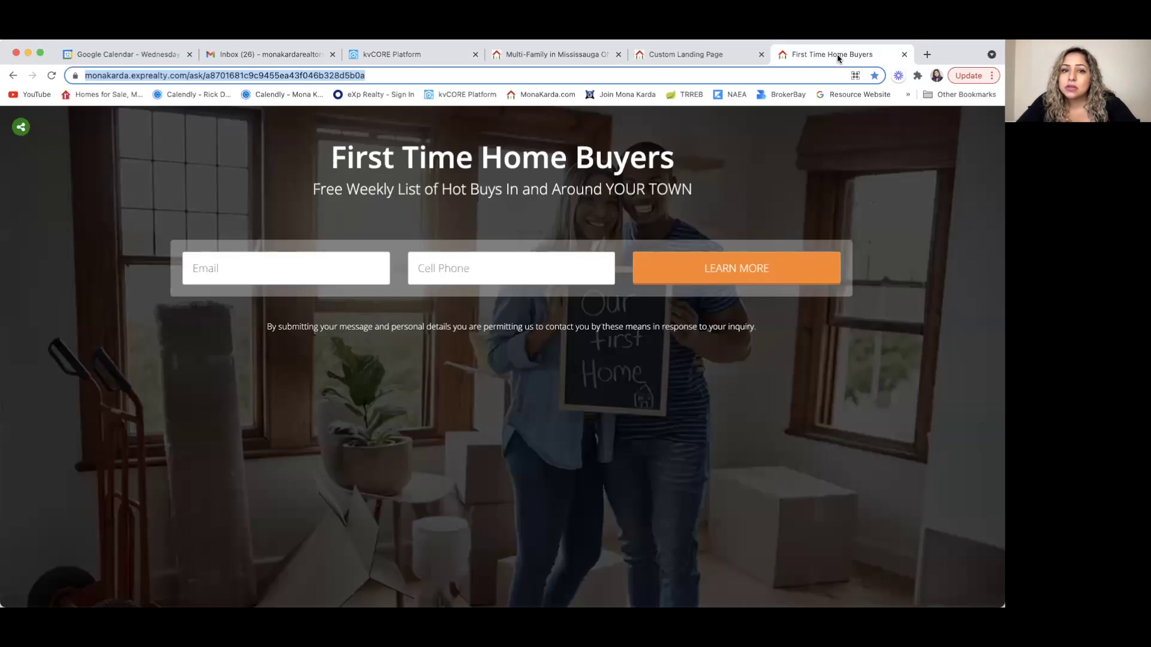
- Load the copied short link to preview the empty Multi-Family Mississauga results, then return to the builder
key(super+v)
key(Return)
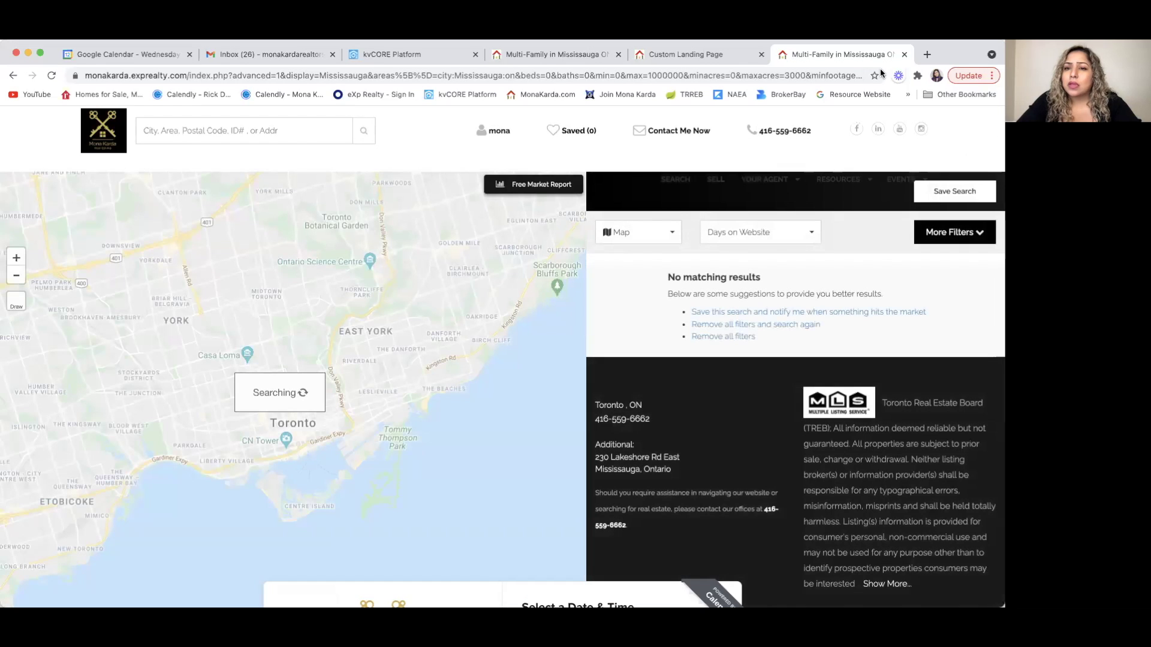
click(408, 54)
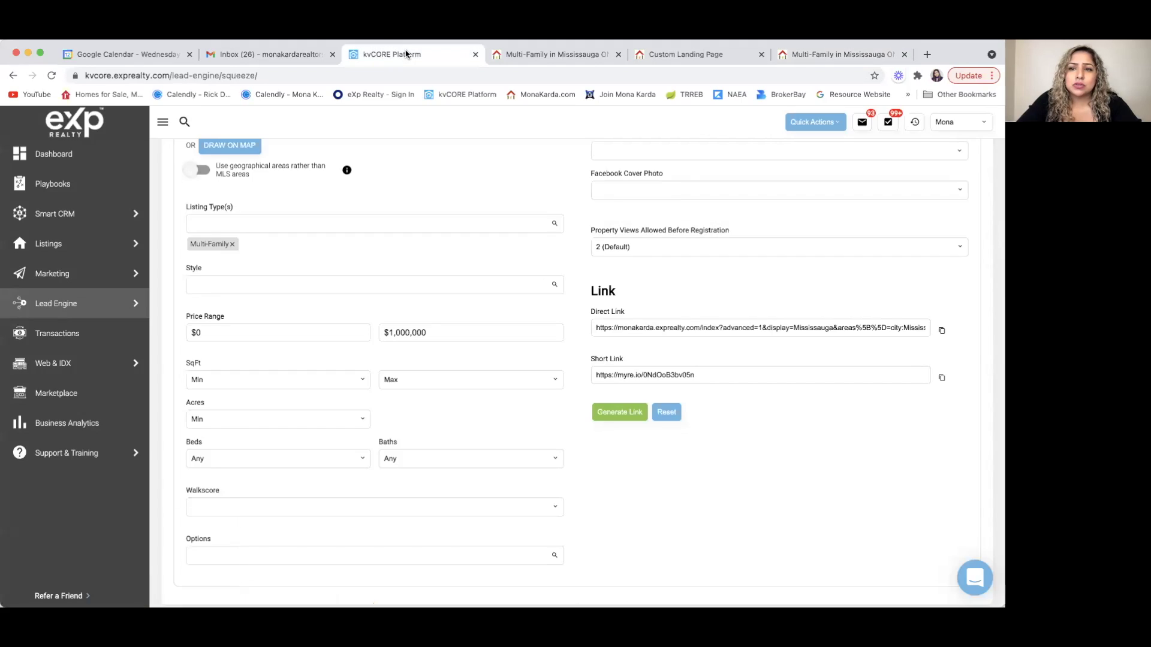
- Replace the Multi-Family listing type with Single Family and generate a new link
click(232, 244)
click(198, 223)
text(SINGL)
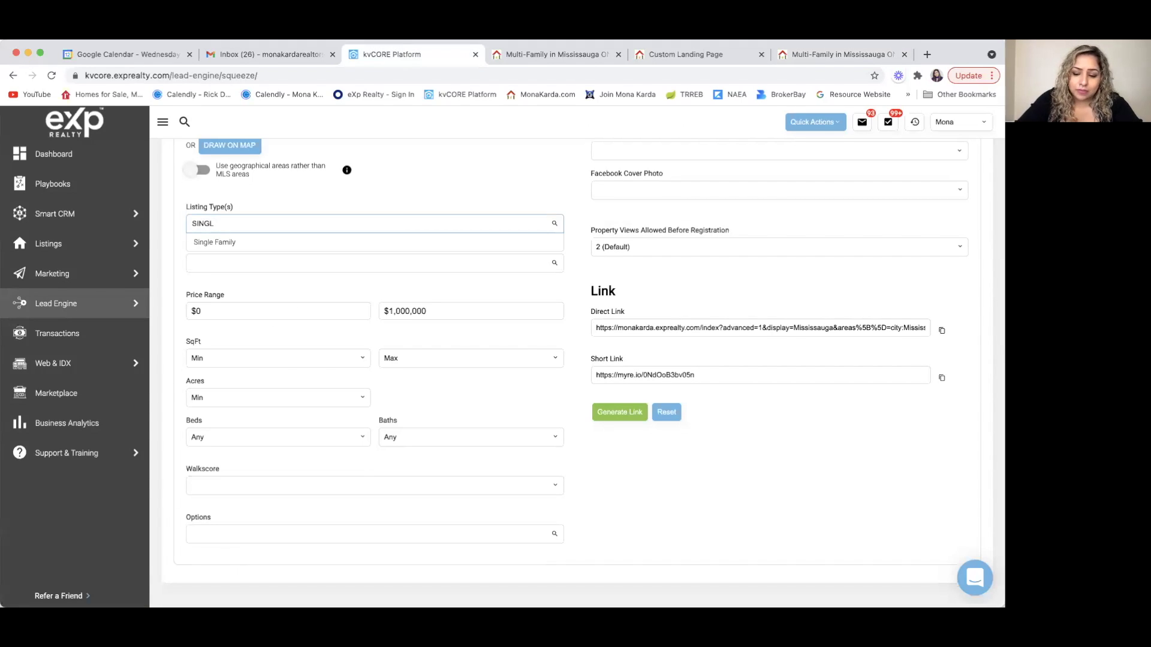
click(251, 242)
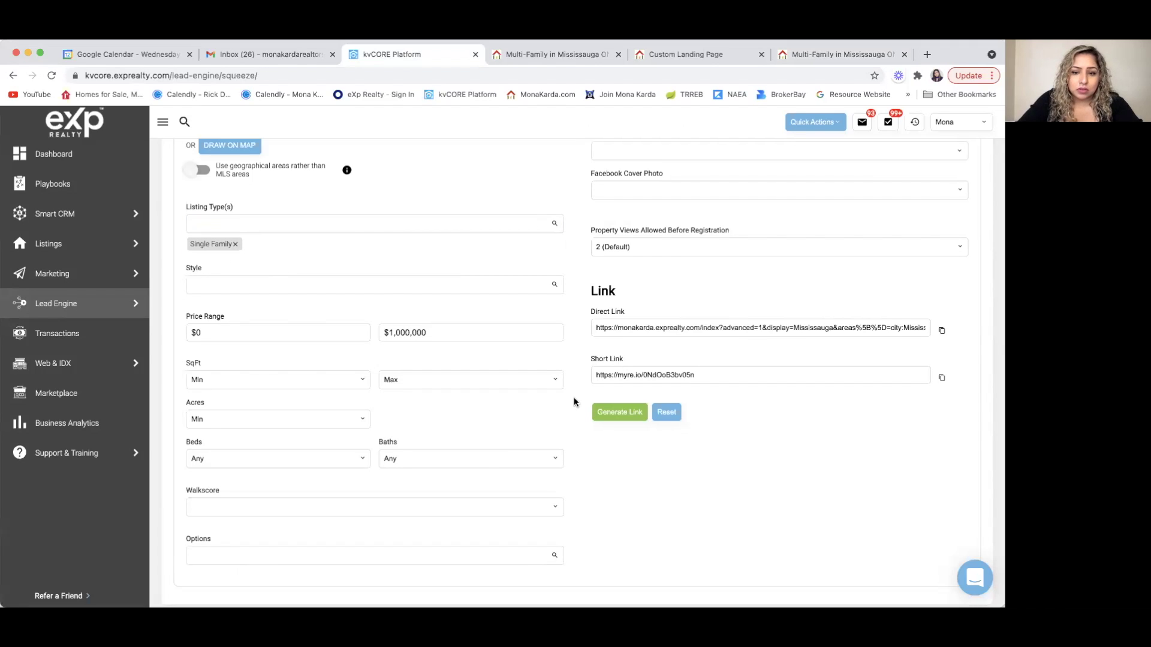
scroll(481, 465, down, 2)
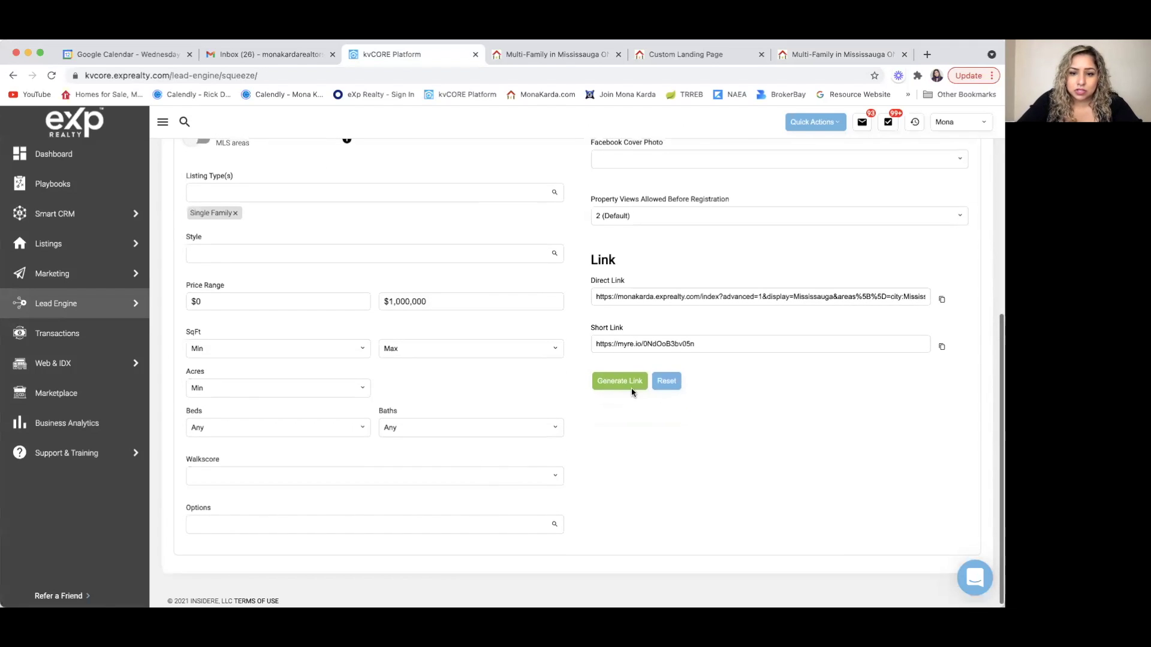
click(622, 382)
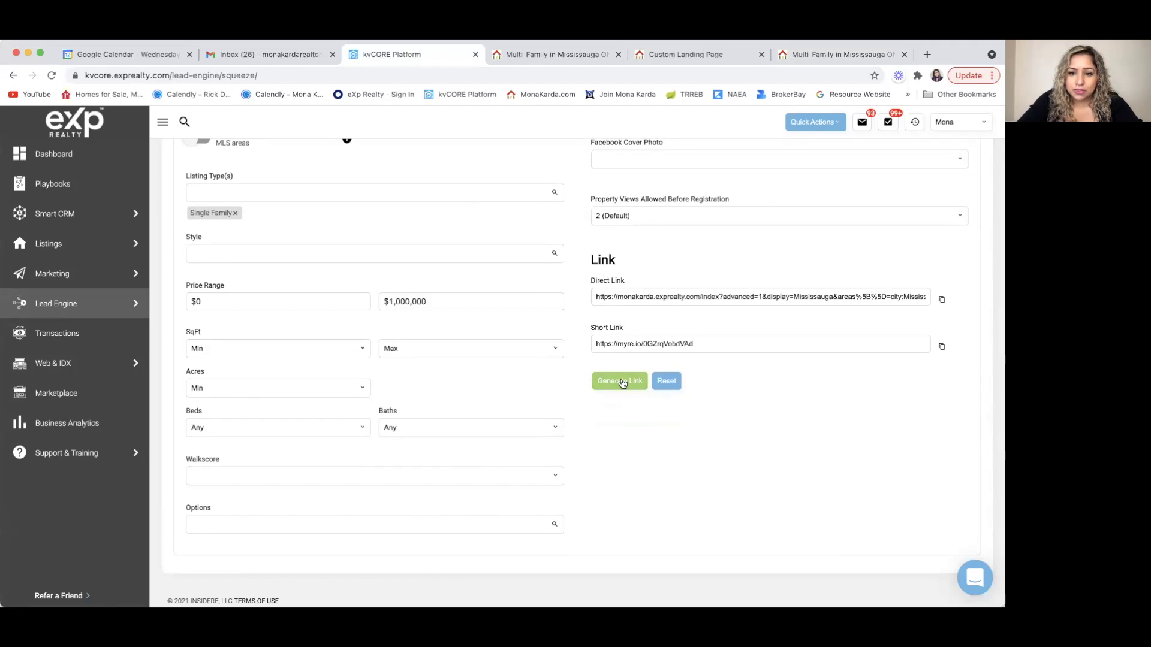
- Load the copied new short link in the results tab to confirm 61 Mississauga homes, then return to kvCORE
click(939, 350)
click(867, 52)
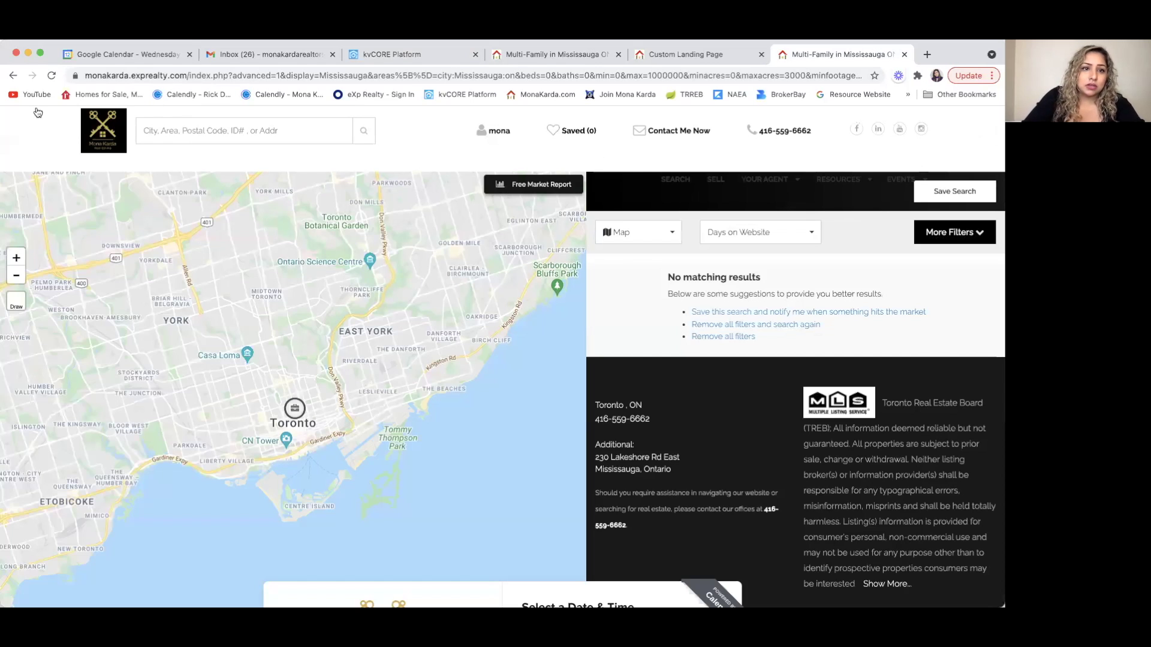
click(87, 75)
key(super+v)
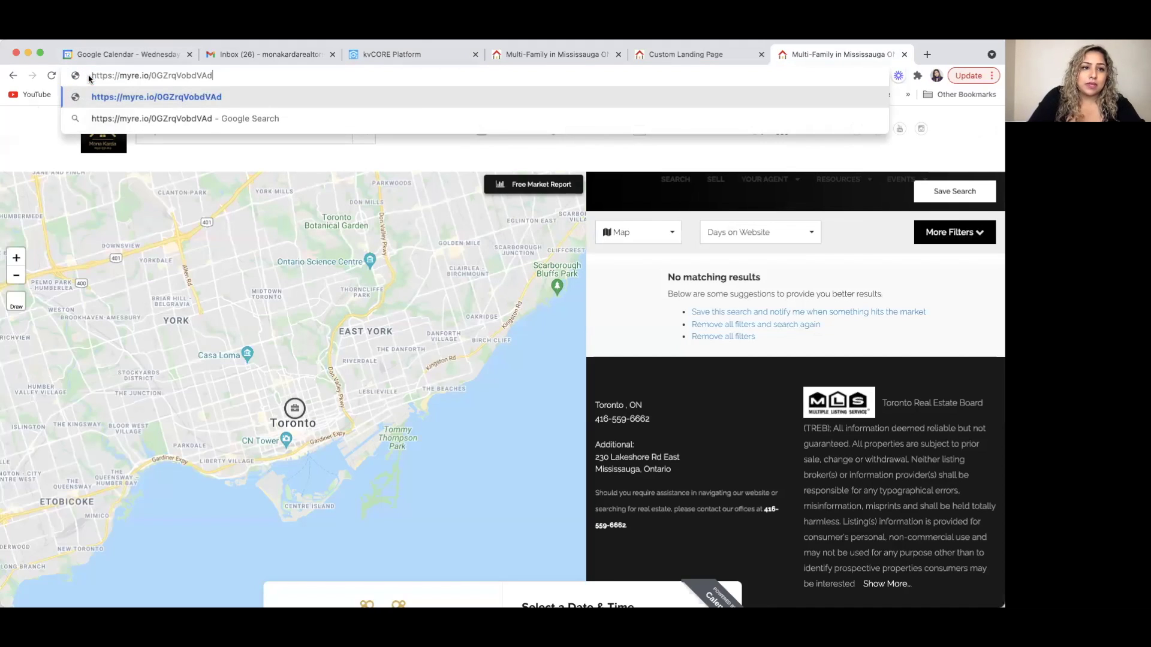
key(Return)
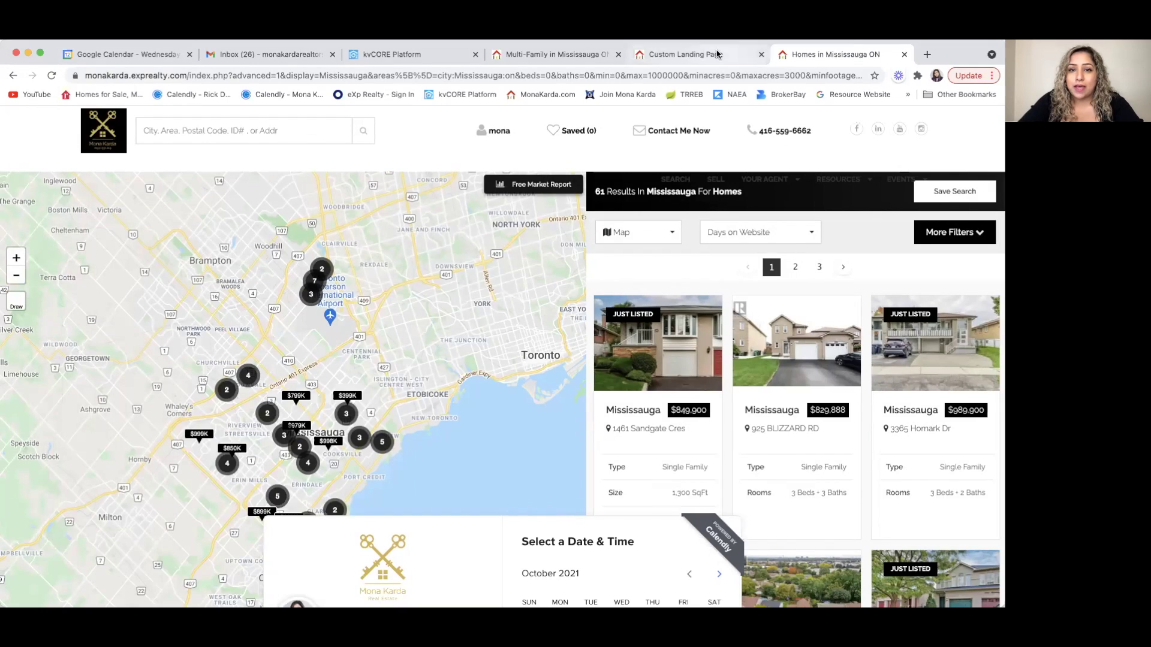
click(427, 56)
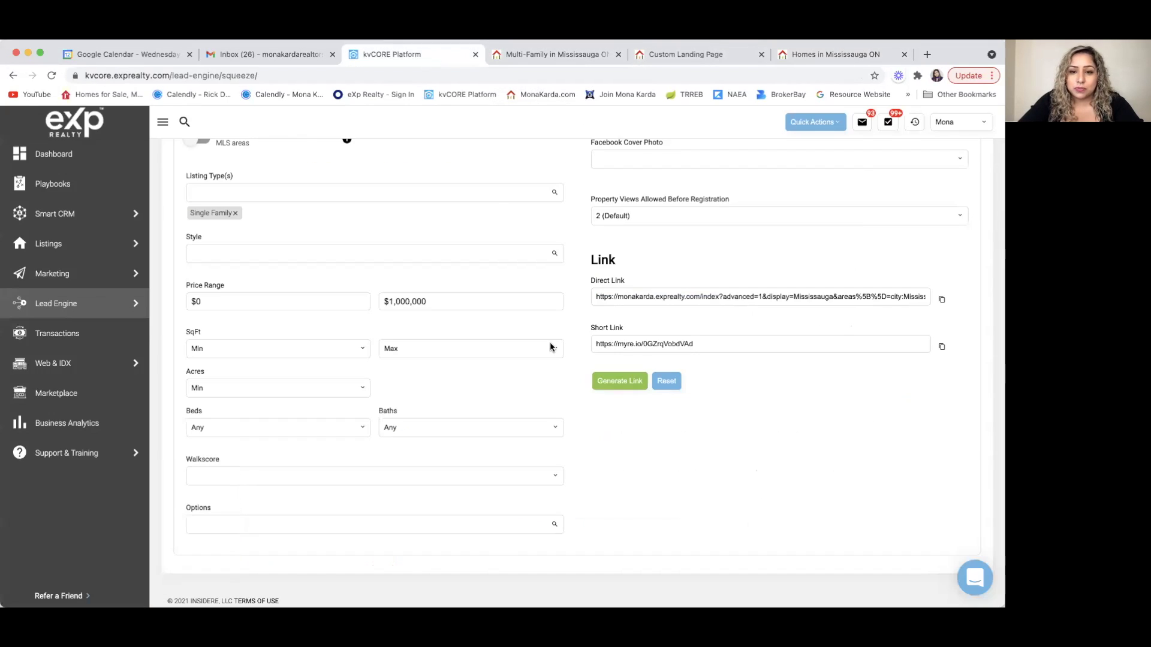
- Copy the short link and start a new landing page from the lead engine tools, closing extra tabs
click(943, 348)
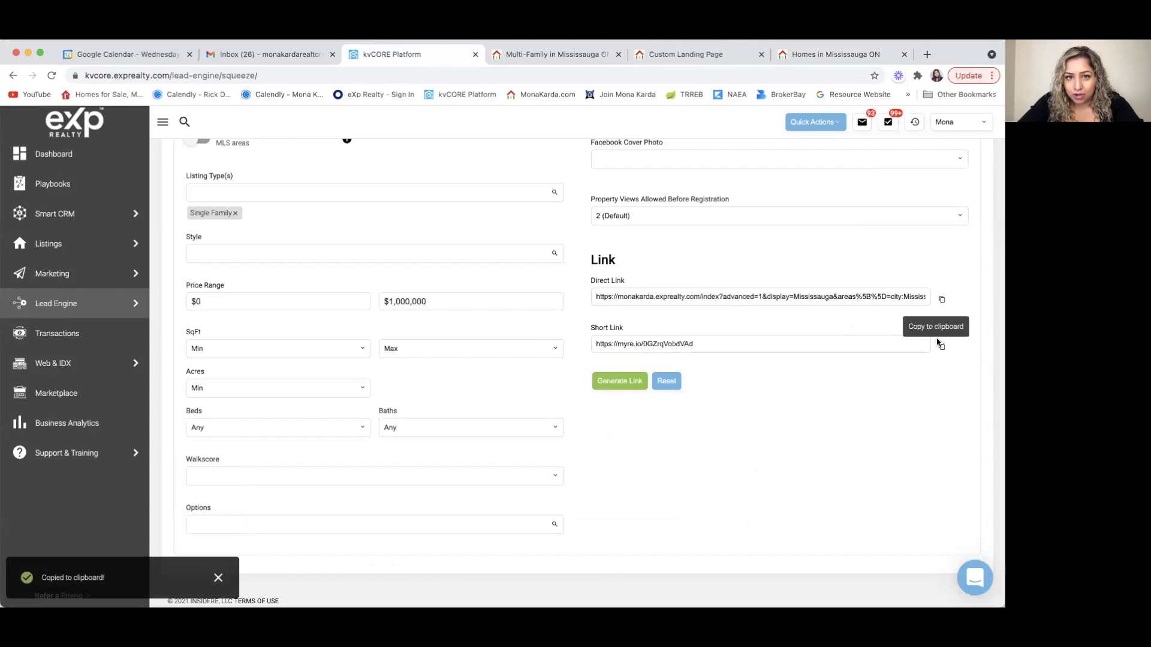
click(554, 55)
click(363, 57)
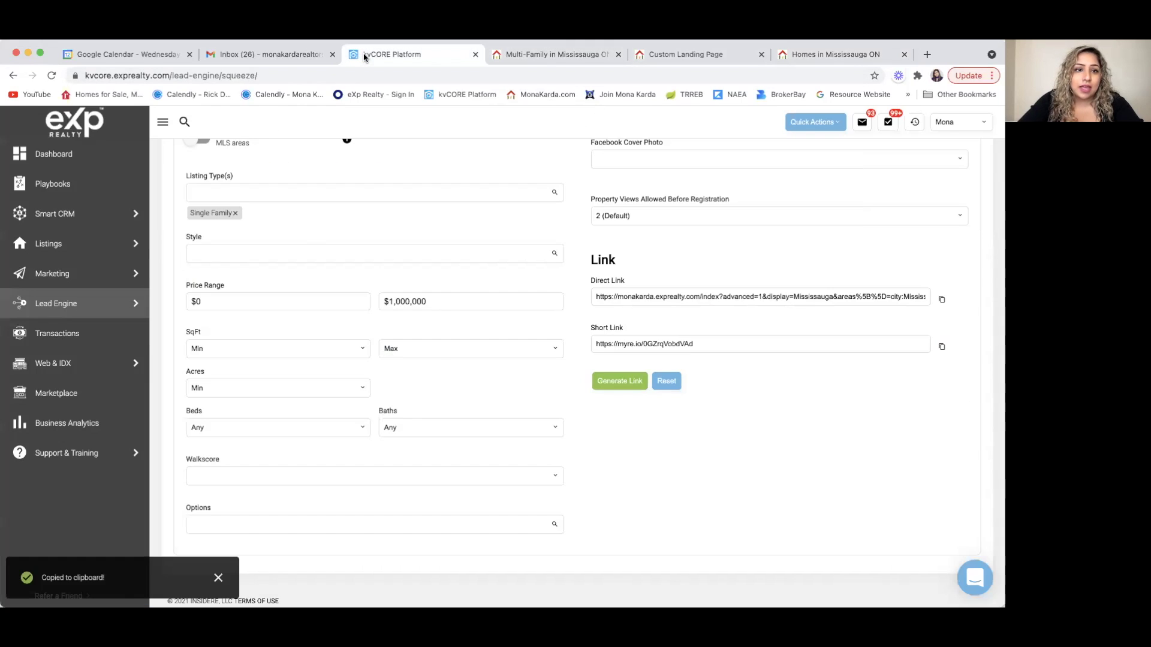
mouse_move(66, 305)
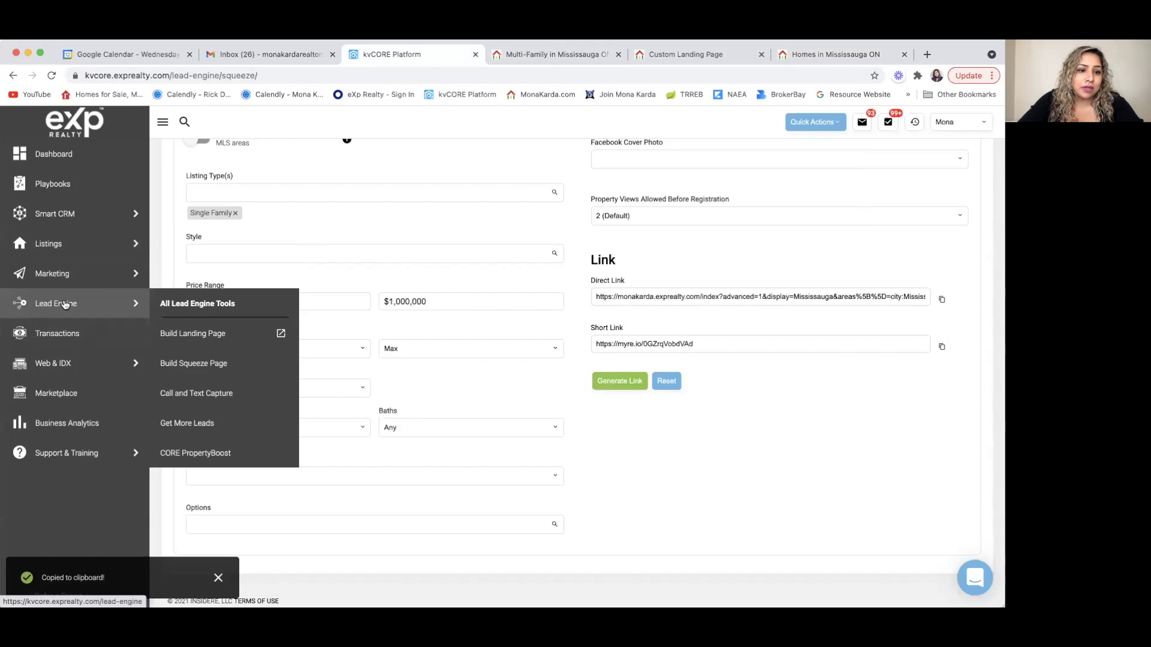
click(195, 334)
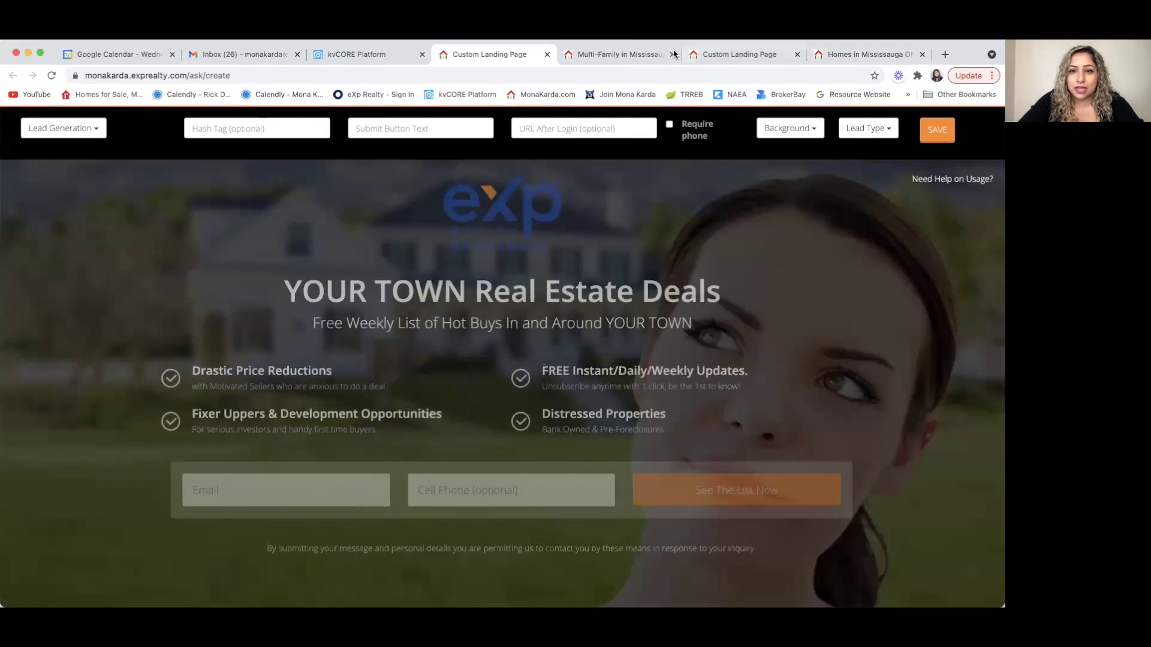
click(672, 55)
click(672, 54)
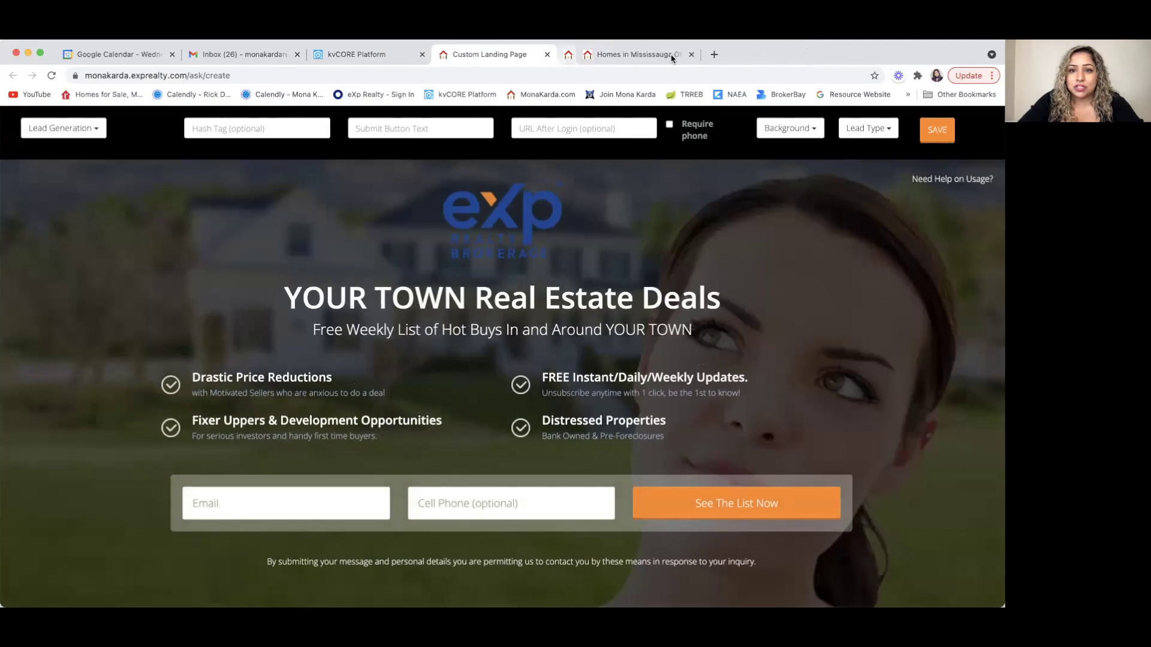
- Send leads to the short link after sign-up, require the phone number, and keep Lead Generation type
click(539, 126)
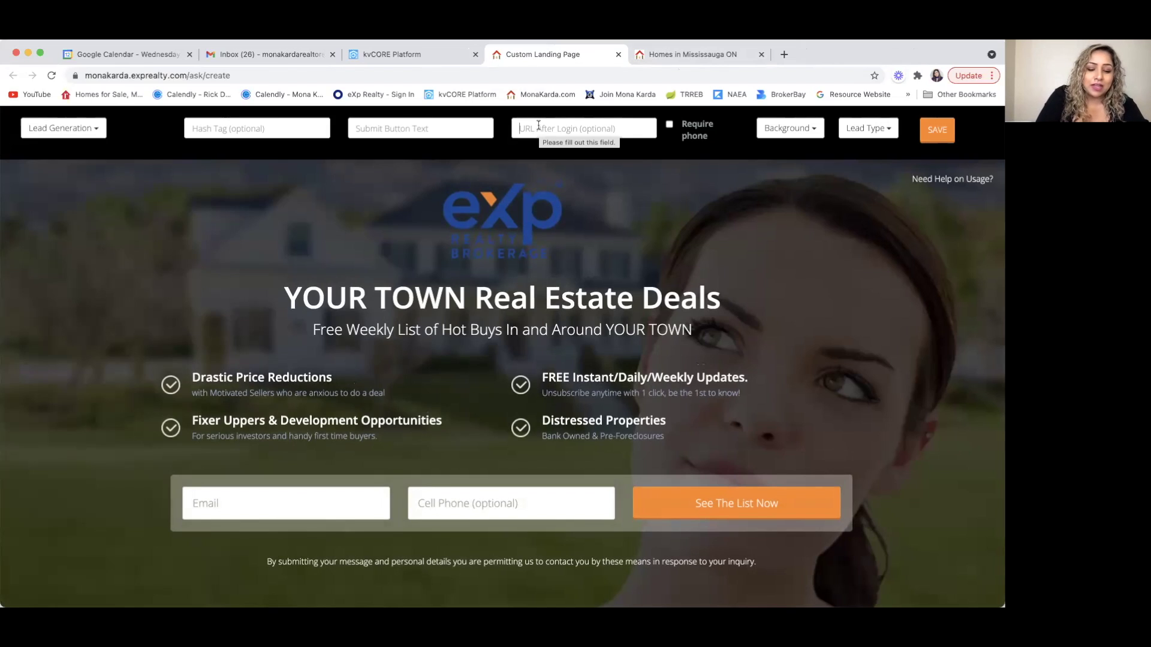
key(super+v)
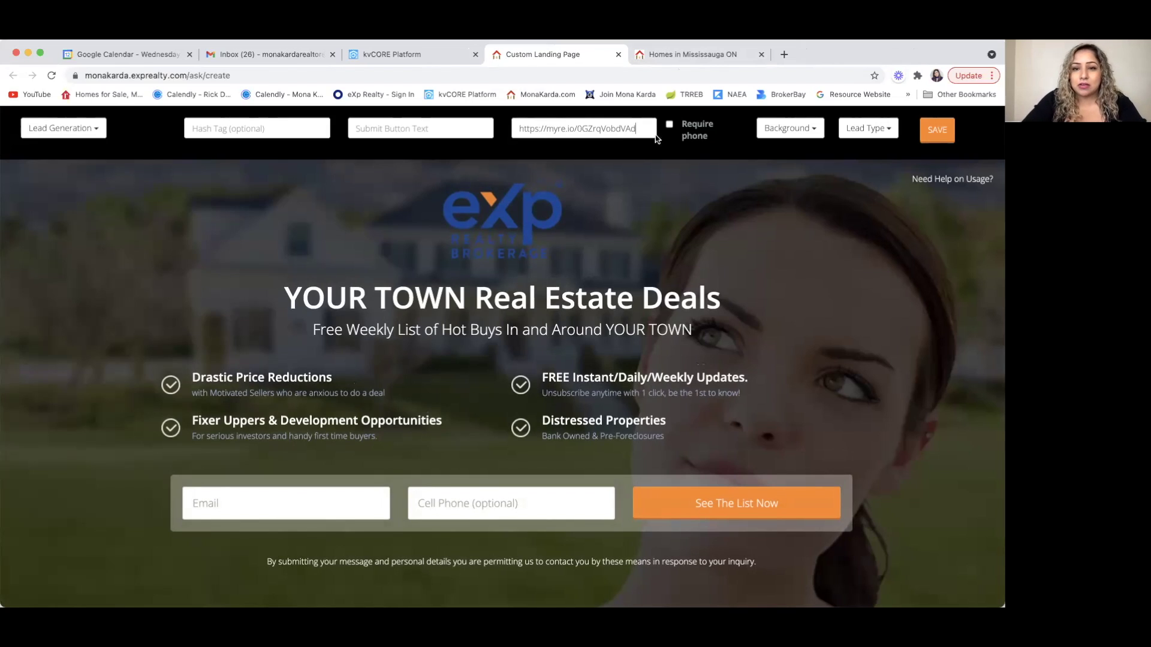
click(669, 125)
click(96, 129)
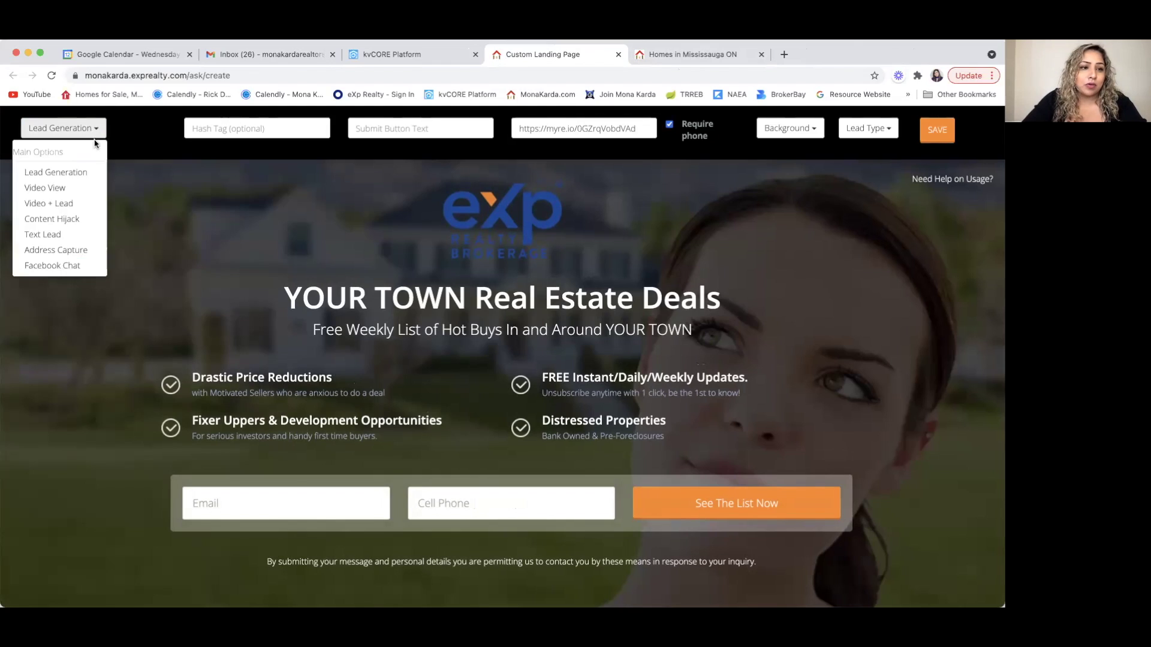
click(78, 177)
- Tag the page FIRSTTIMEHOMEBUYERS, BUYERS, set the button text to LEARN MORE, and remove the eXp logo
click(227, 126)
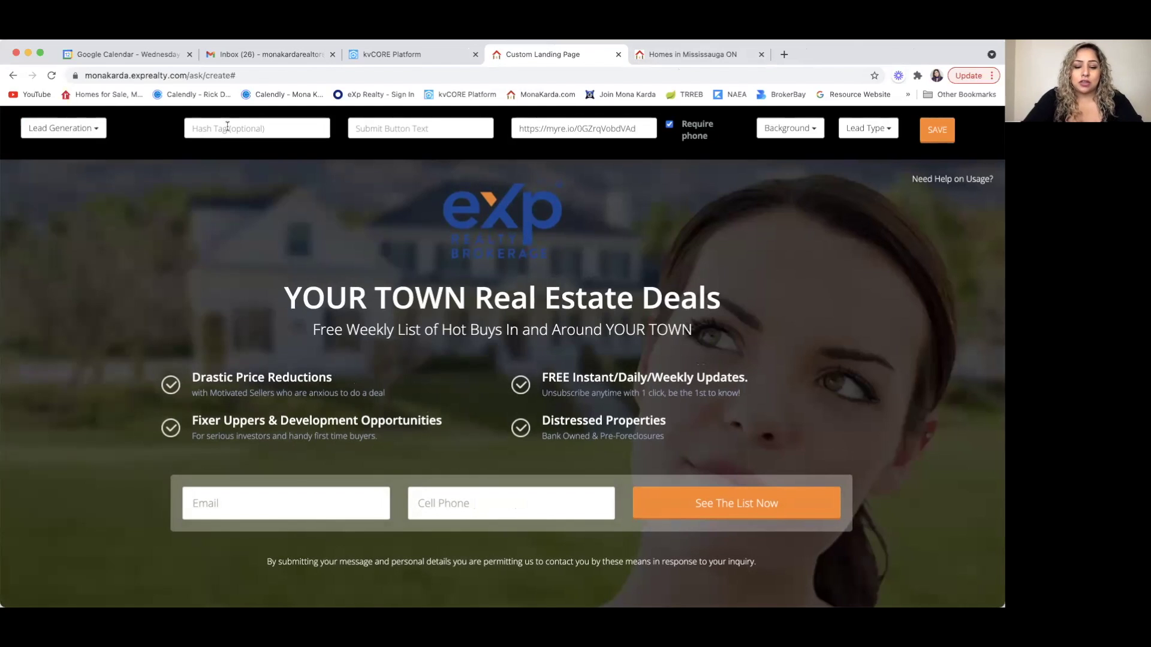
text(FIRSTTIMEHOMEB)
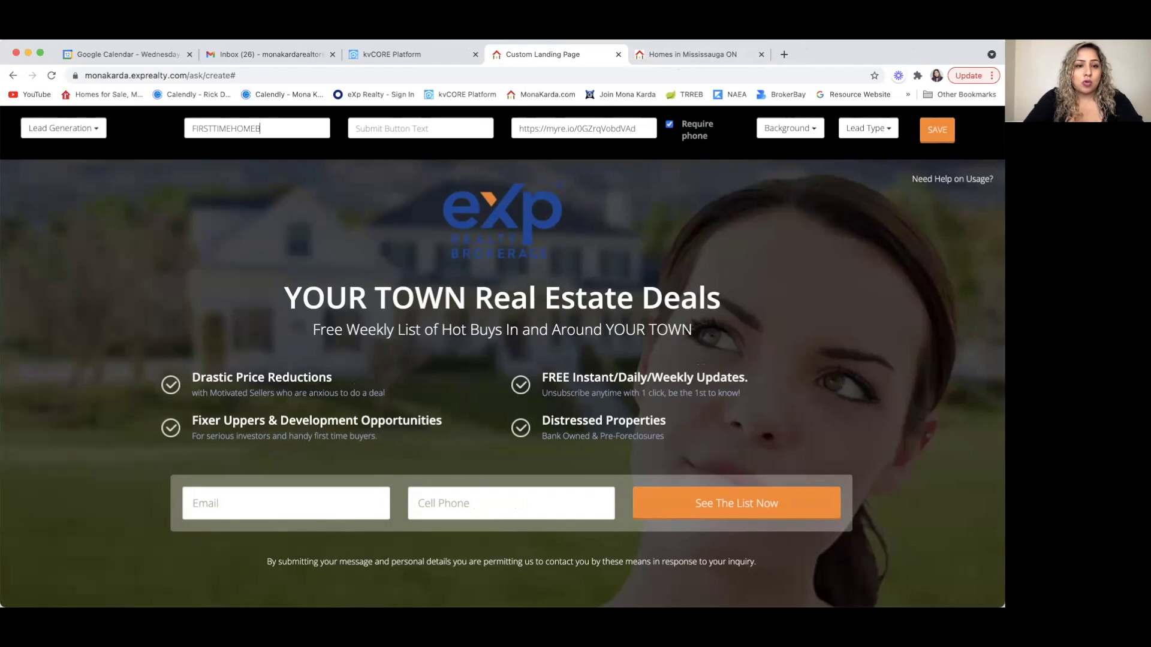
text(UYERS, BUYERS)
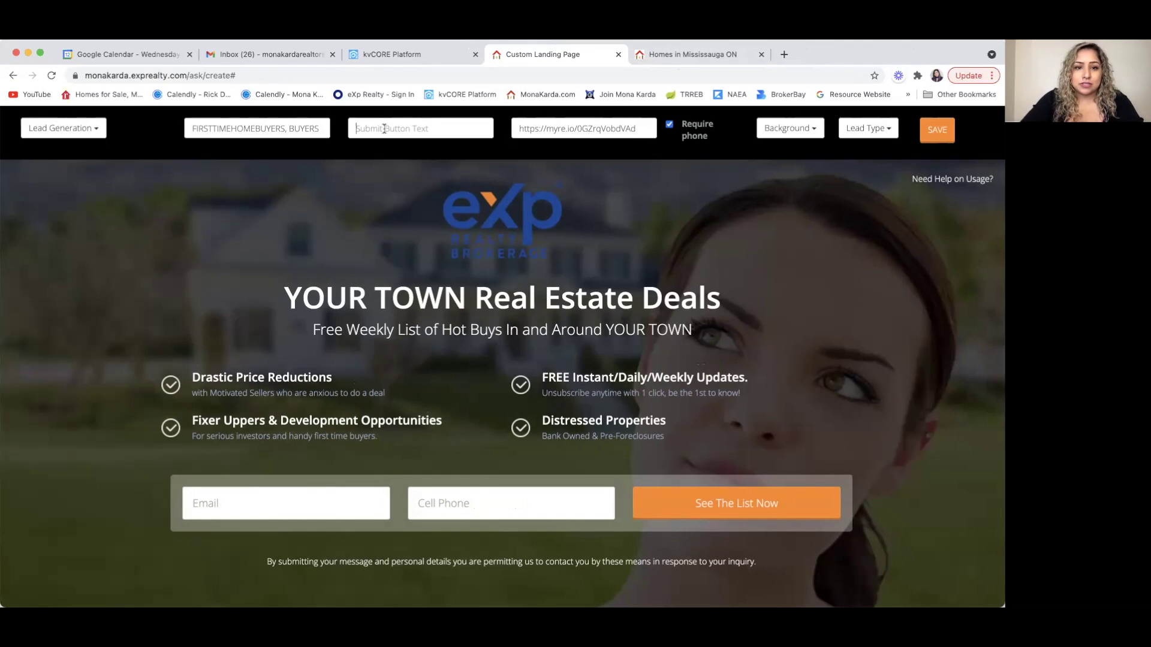
click(382, 129)
text(LEARN MORE)
click(489, 218)
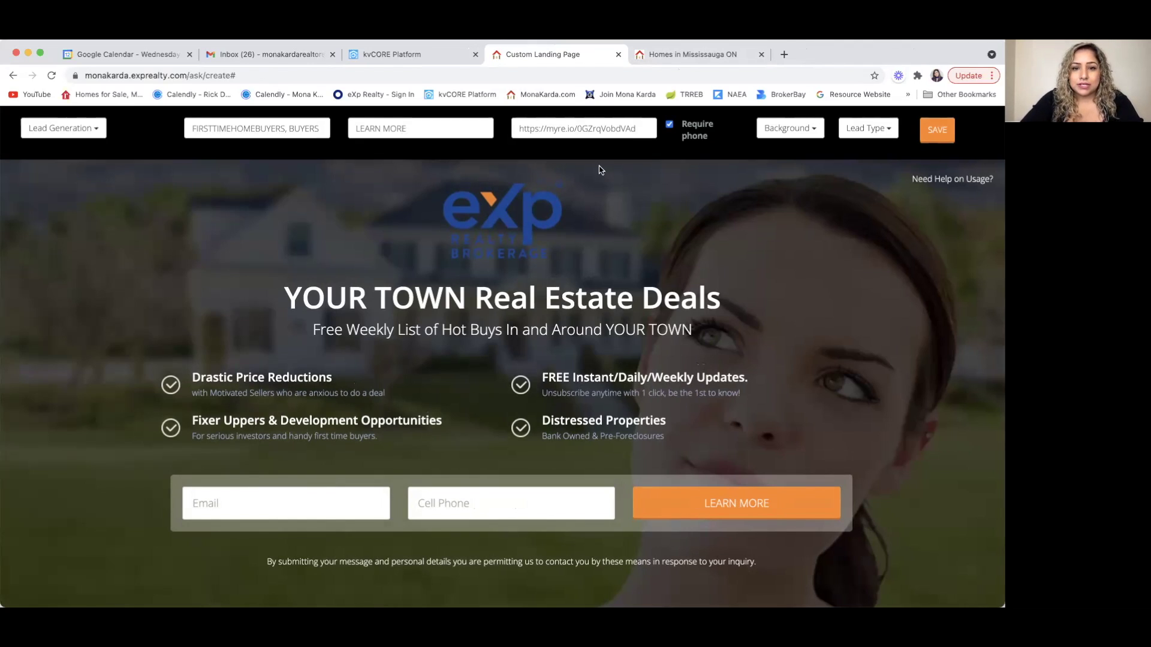
click(515, 219)
- Remove the four feature items and change the headline to FIRST TIME HOME BUYERS
click(293, 298)
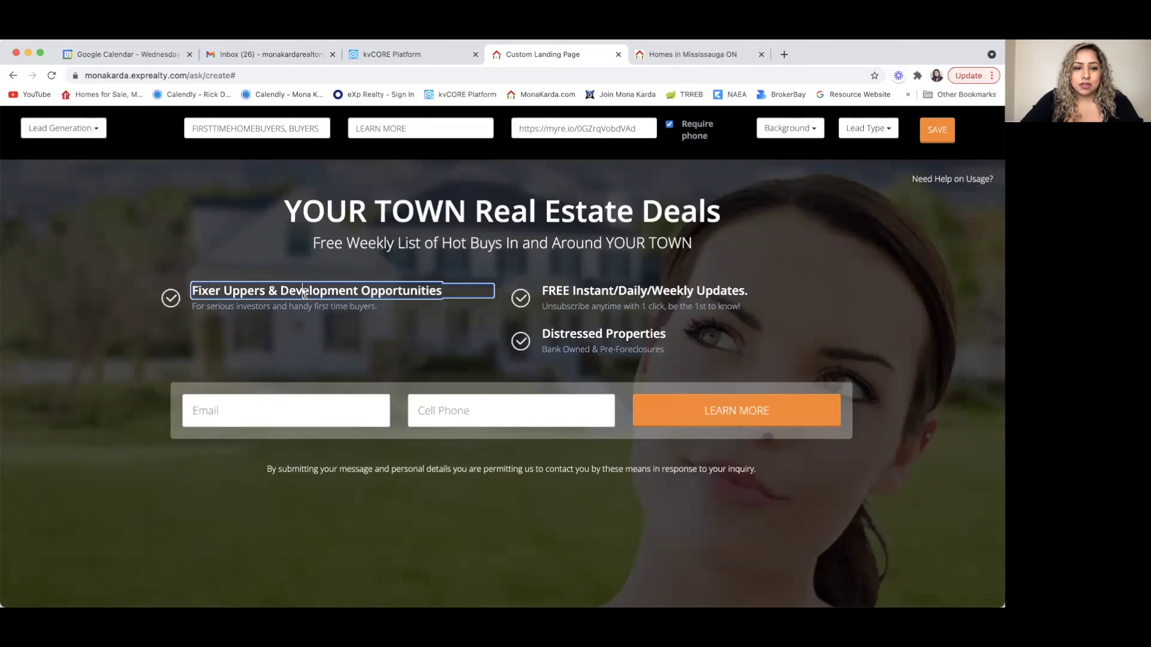
click(304, 296)
click(550, 294)
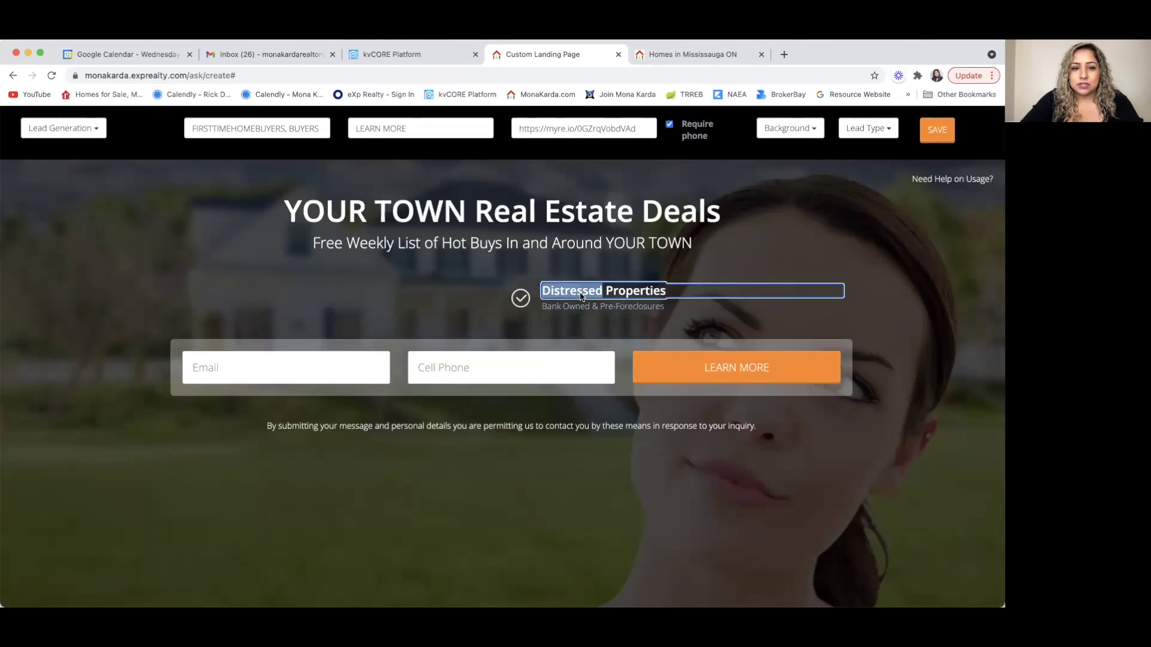
click(551, 292)
click(581, 218)
drag(724, 213, 231, 211)
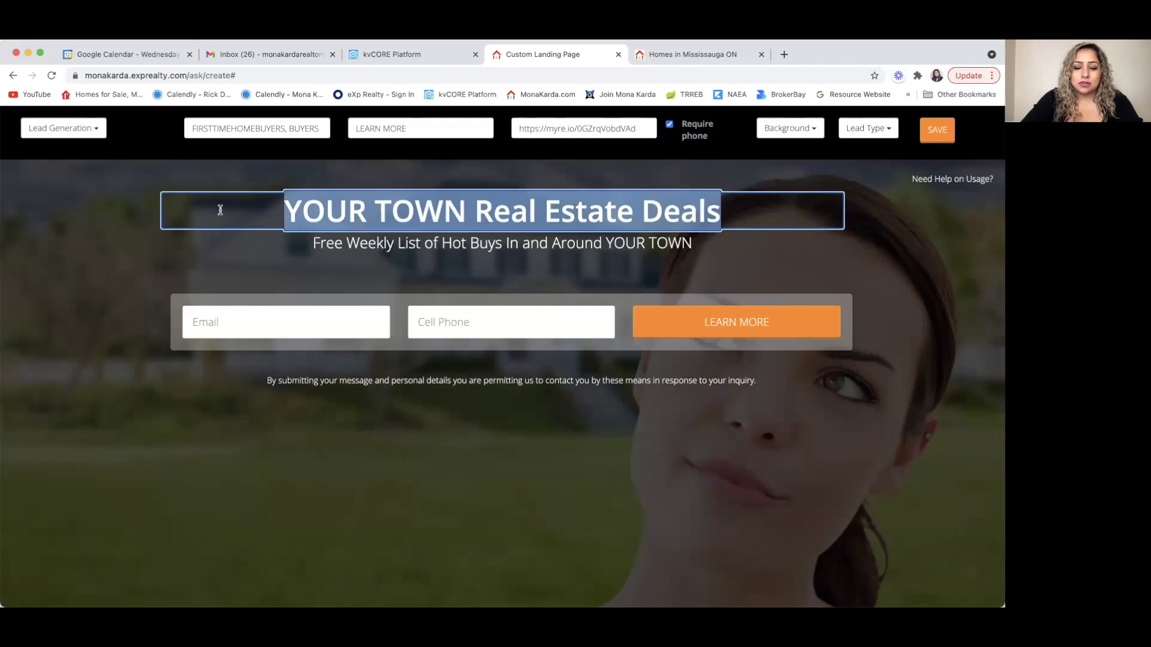
text(FJIR)
key(BackSpace)
key(BackSpace)
key(BackSpace)
text(IRST TIME HOME BUYERS)
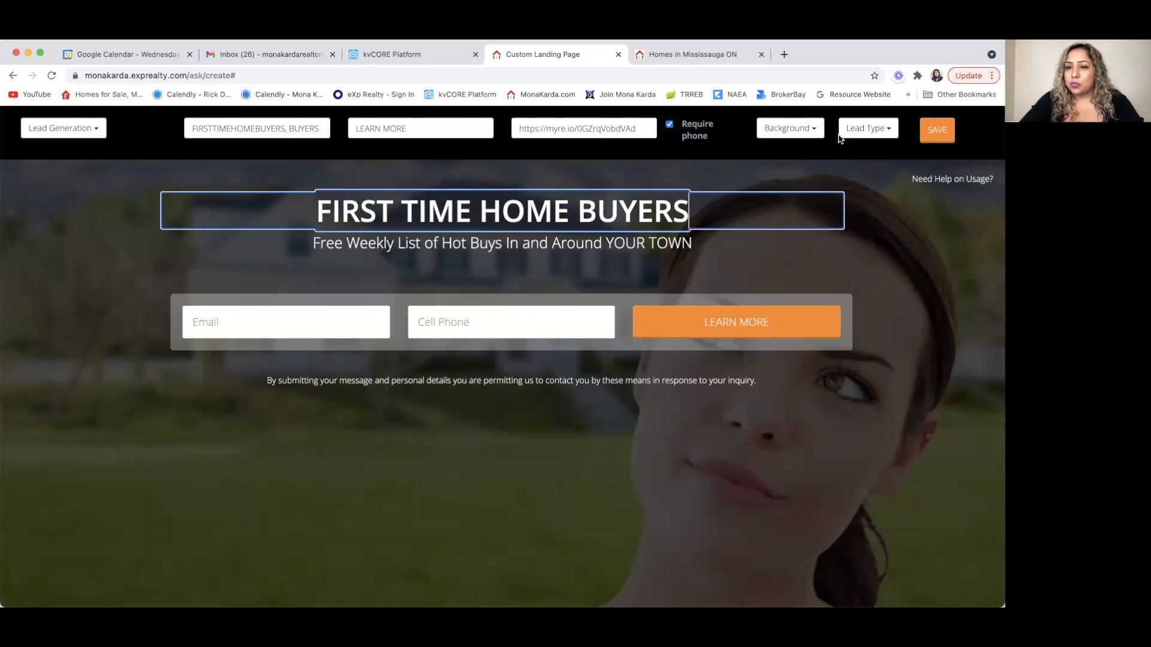
- Choose the Modern interior background and the Buyer lead type
click(793, 128)
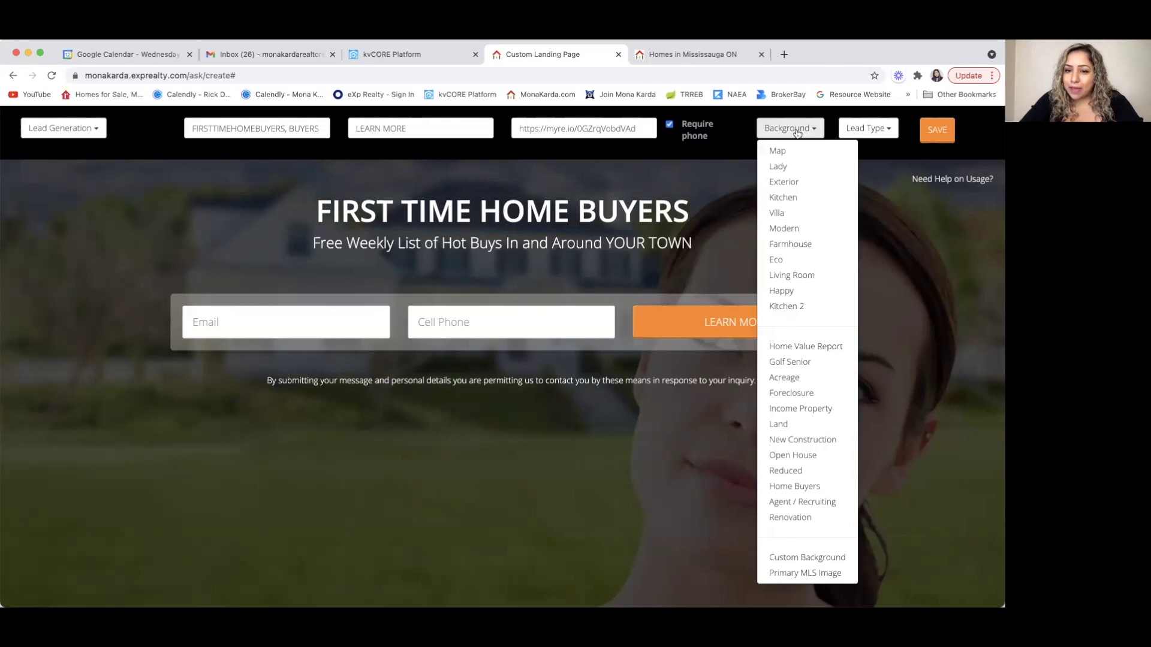
click(801, 228)
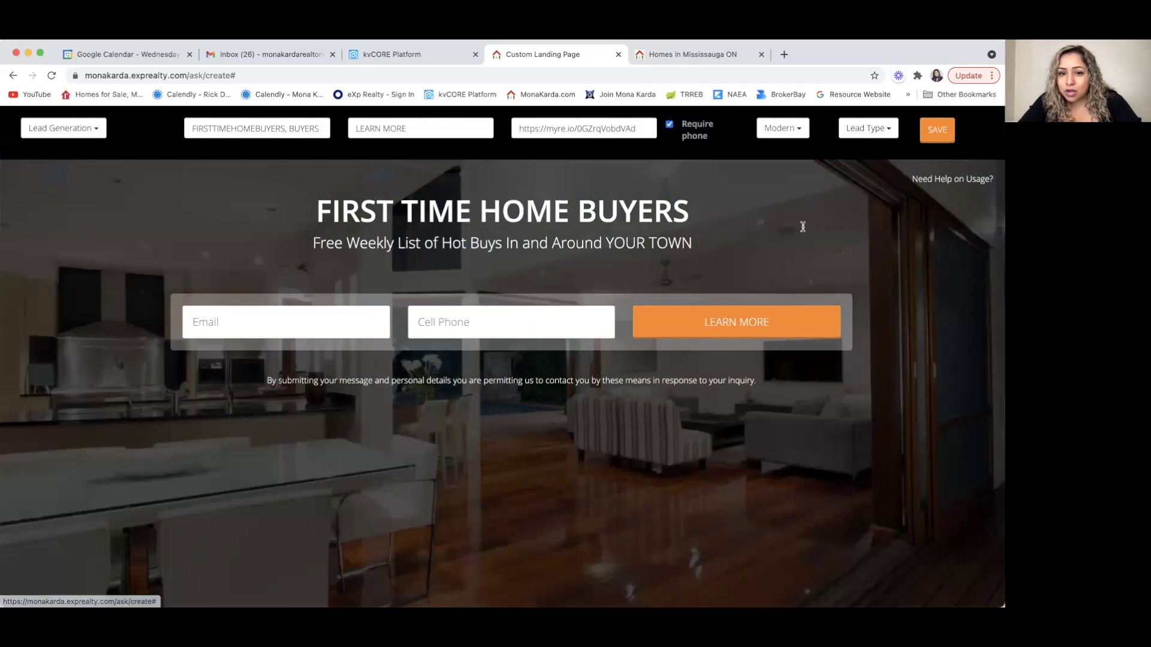
click(856, 130)
click(852, 182)
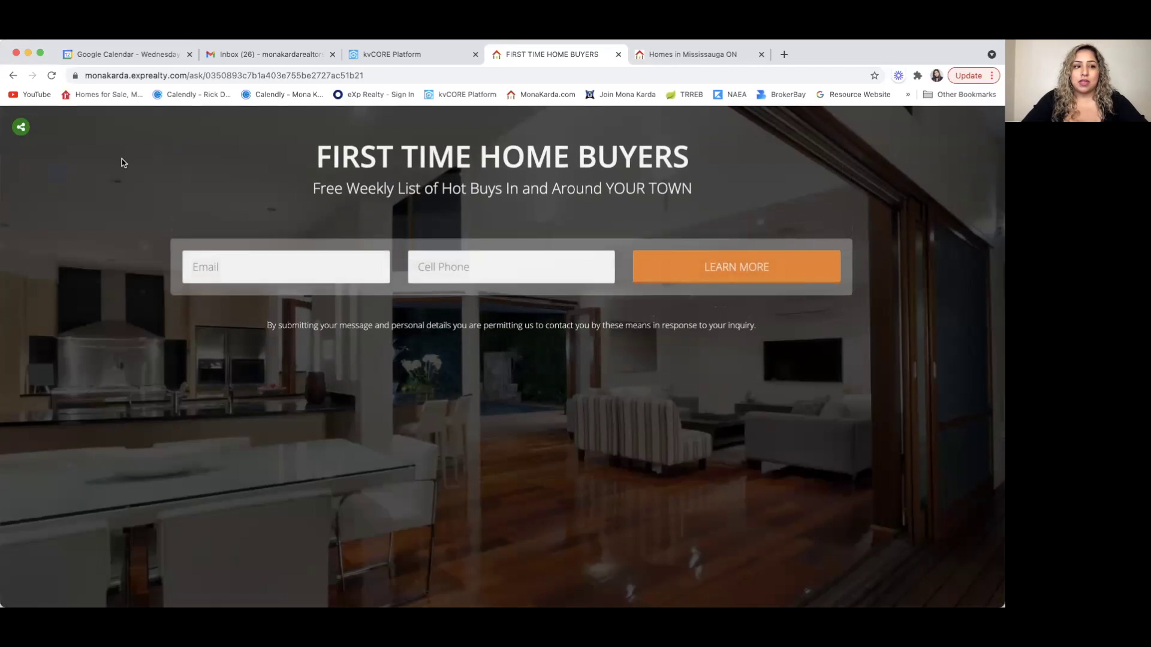
- Submit a test lead with the autofilled e-mail and cell phone using LEARN MORE
click(249, 268)
click(249, 298)
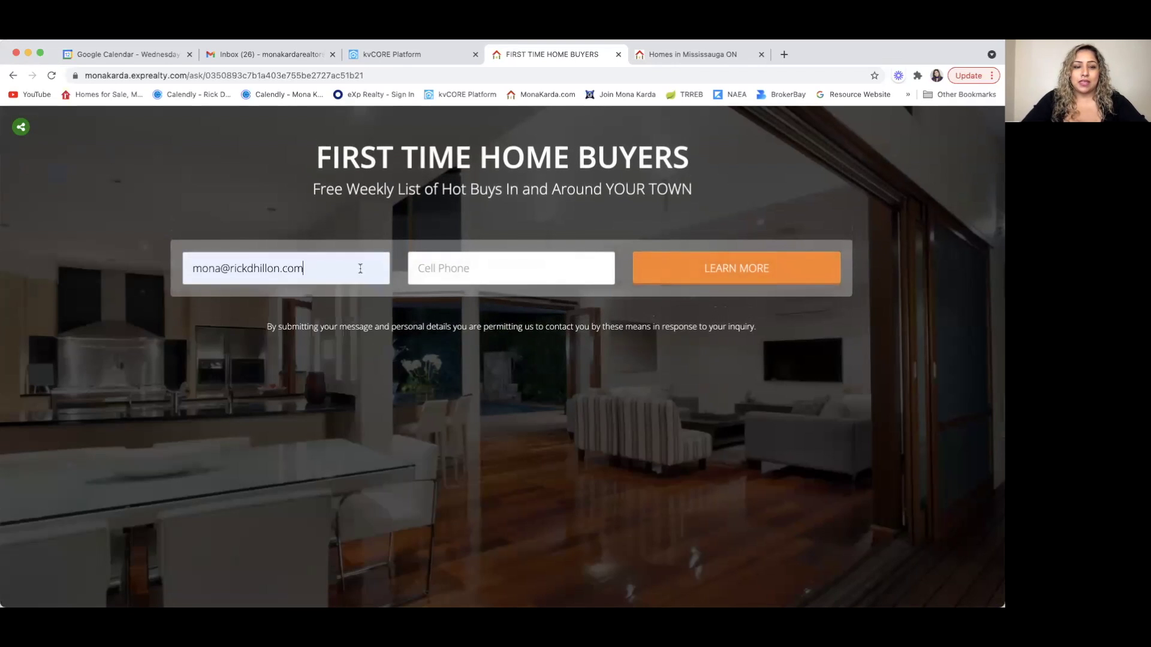
click(435, 272)
click(457, 291)
click(717, 280)
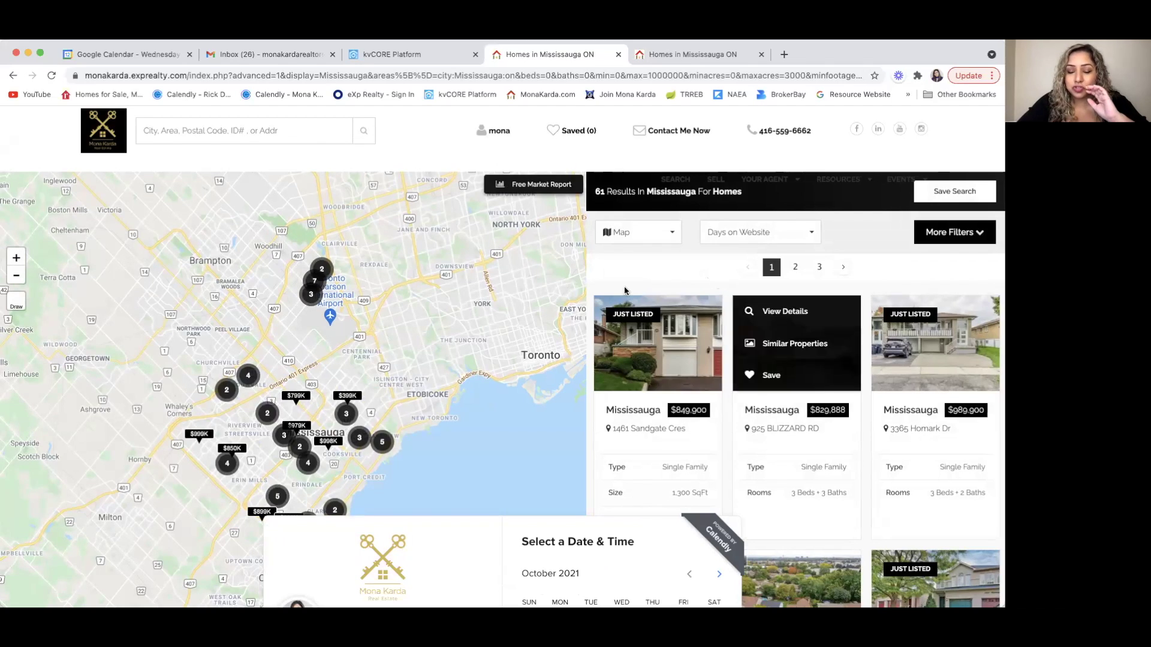
- Switch the Mississauga results from map to list view and scroll through them
scroll(654, 368, down, 2)
scroll(655, 369, down, 7)
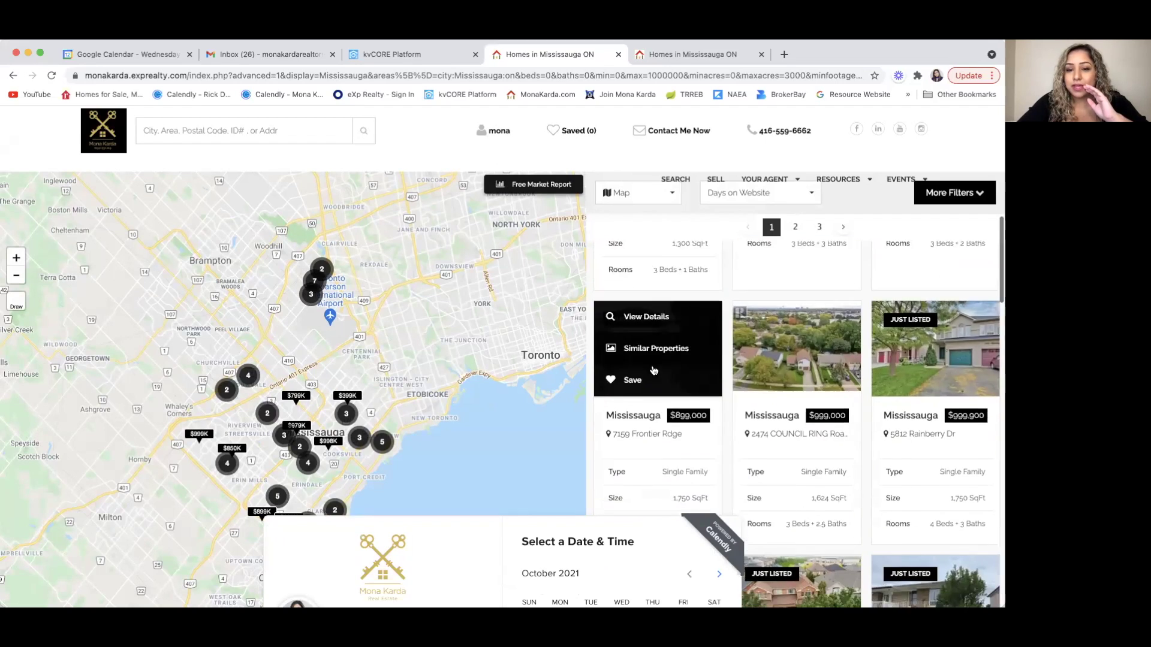
click(631, 199)
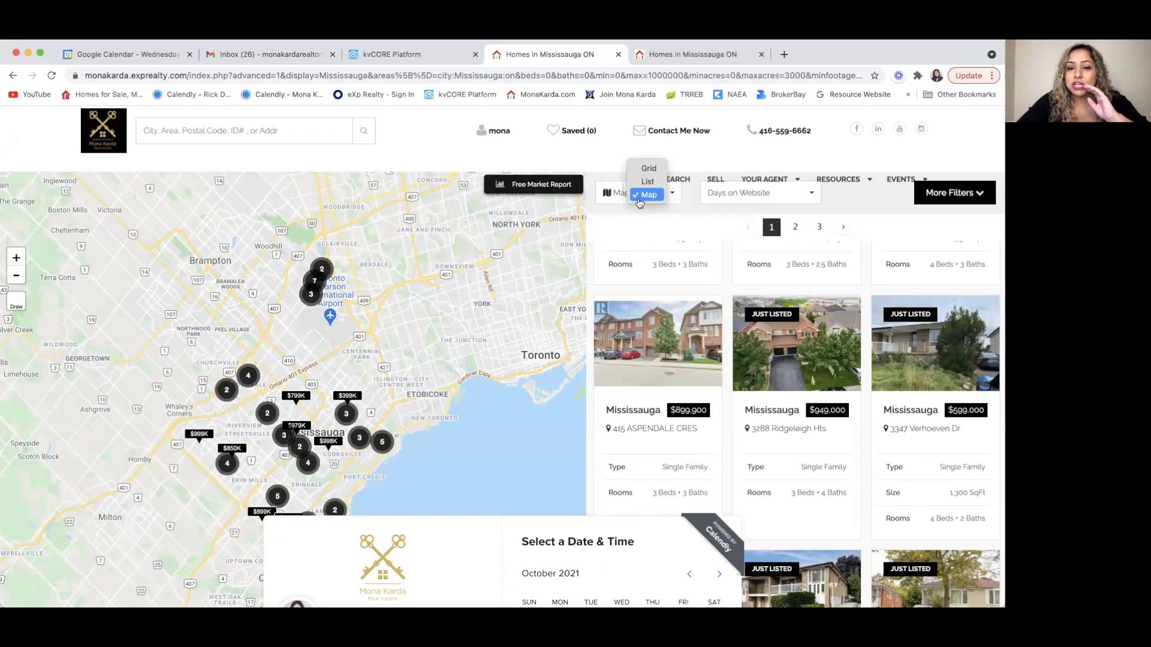
click(648, 183)
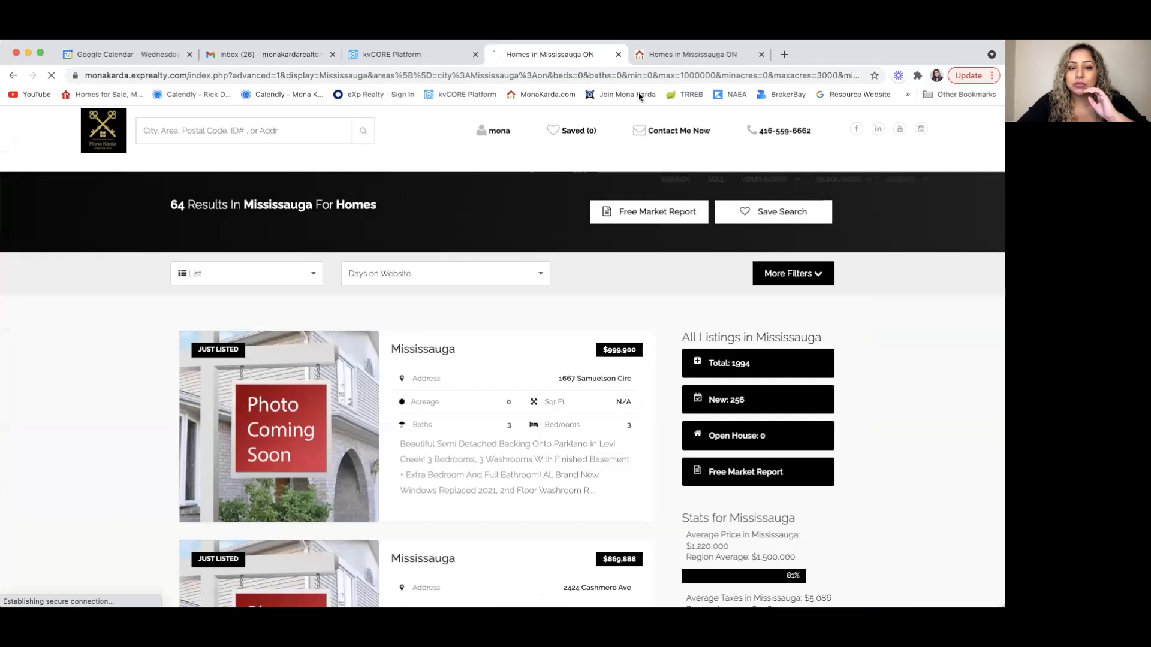
scroll(413, 336, down, 10)
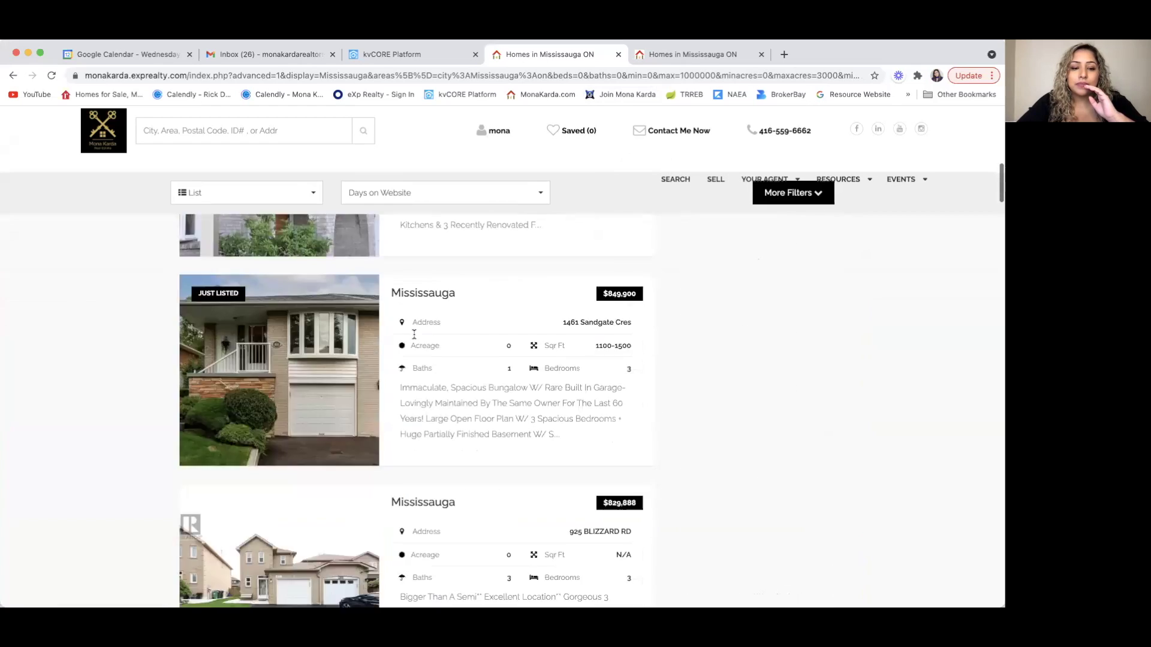
scroll(414, 335, down, 5)
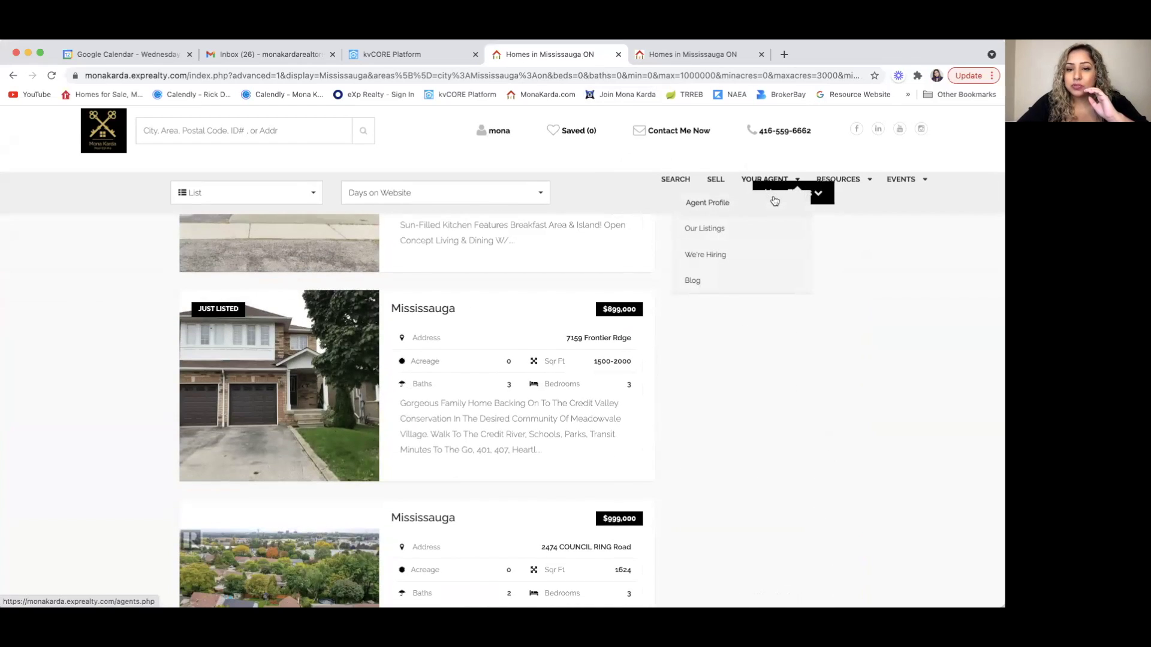
scroll(480, 335, up, 6)
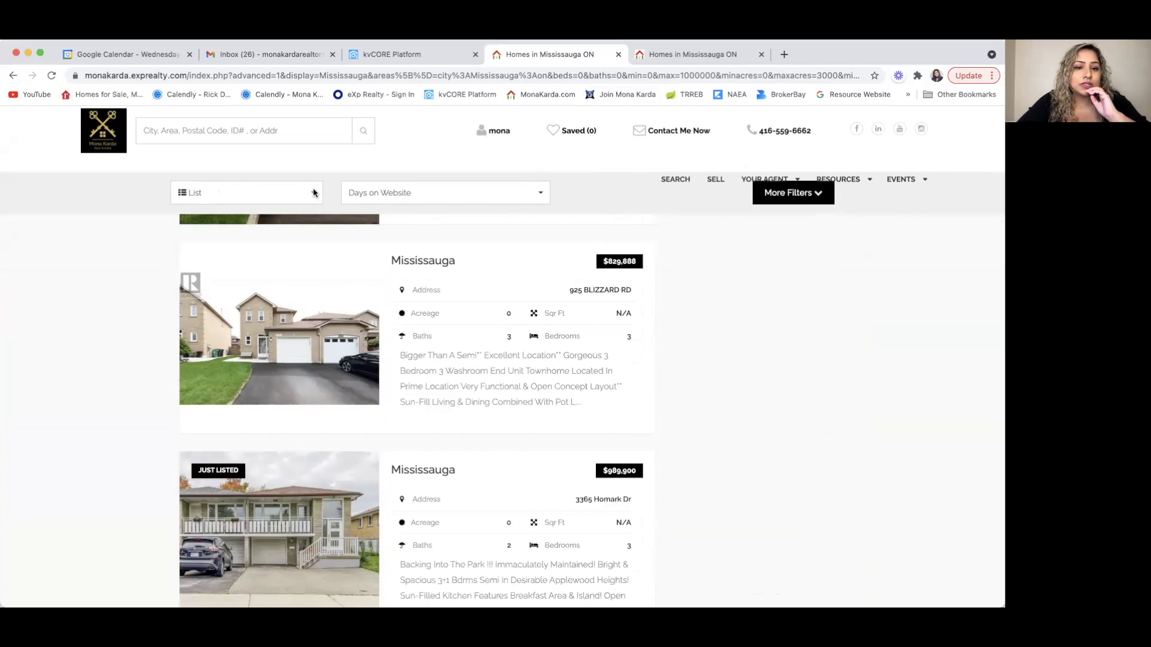
click(180, 198)
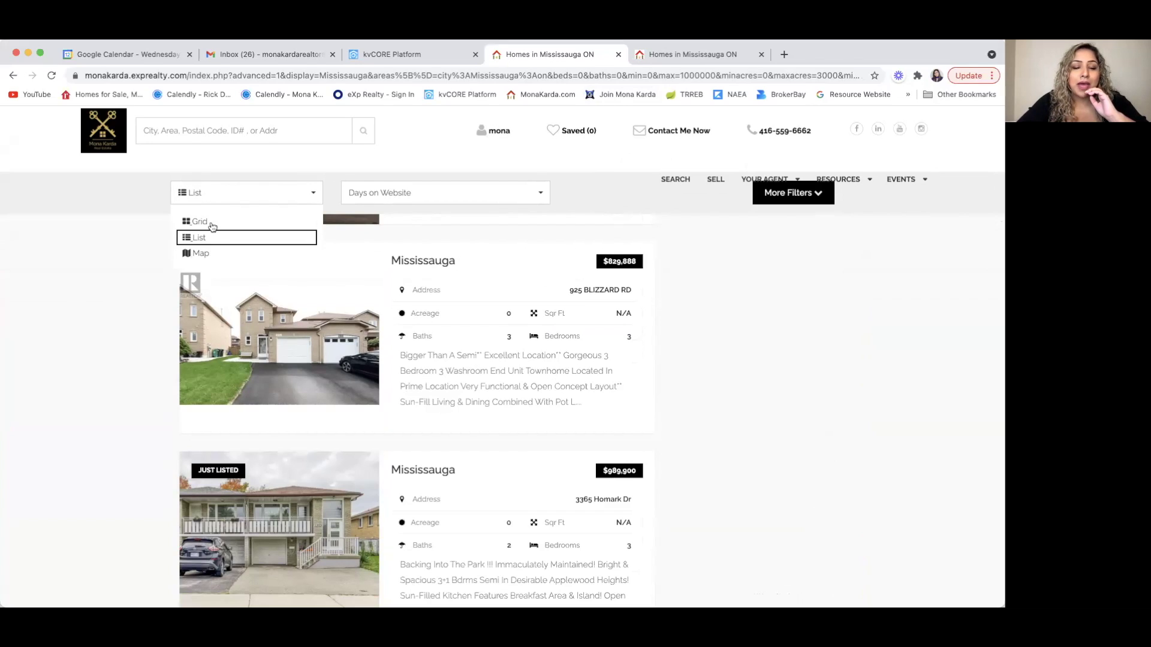
click(111, 276)
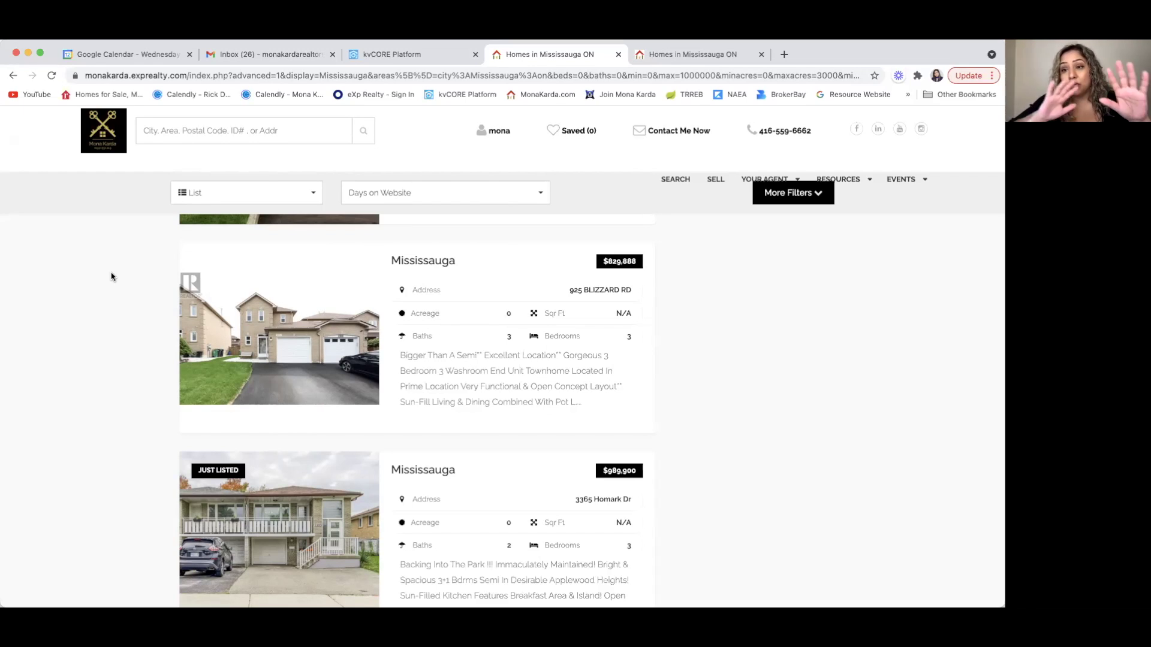
- Show the results as a grid, then go back to the kvCORE Platform tab
scroll(105, 276, up, 3)
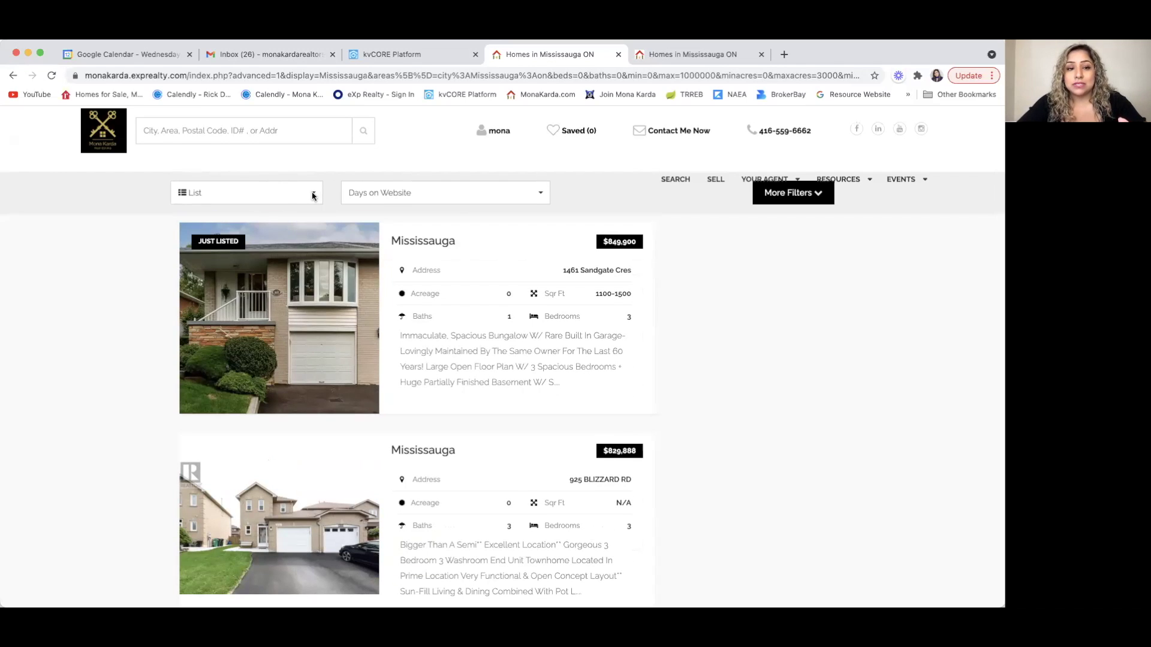
click(180, 194)
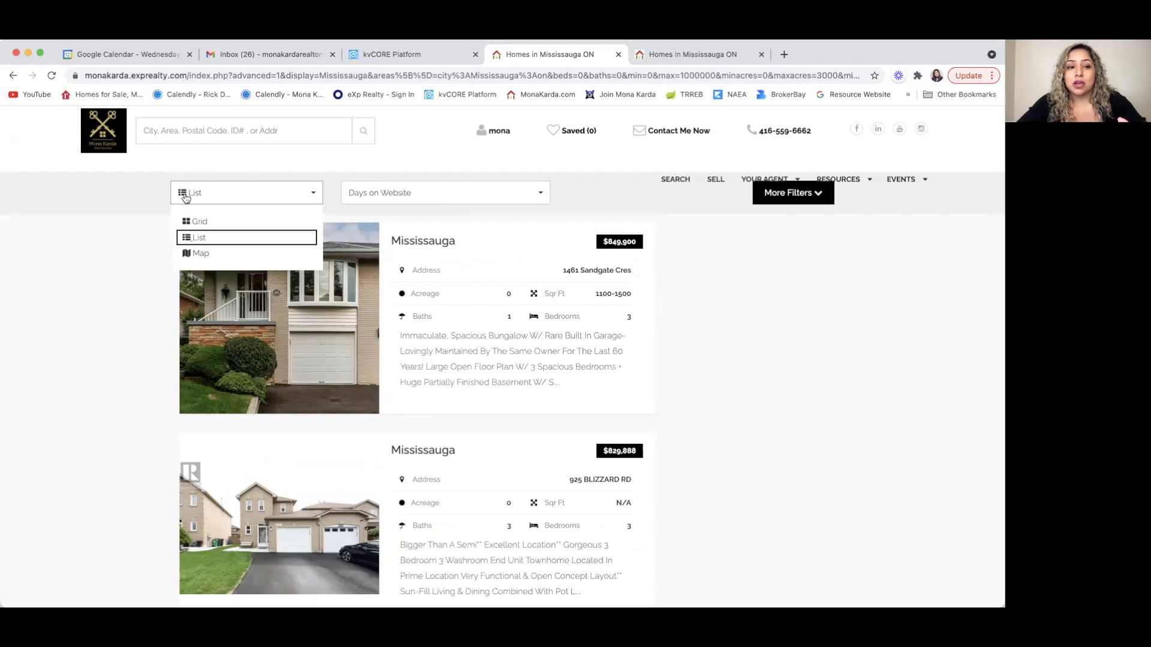
click(200, 221)
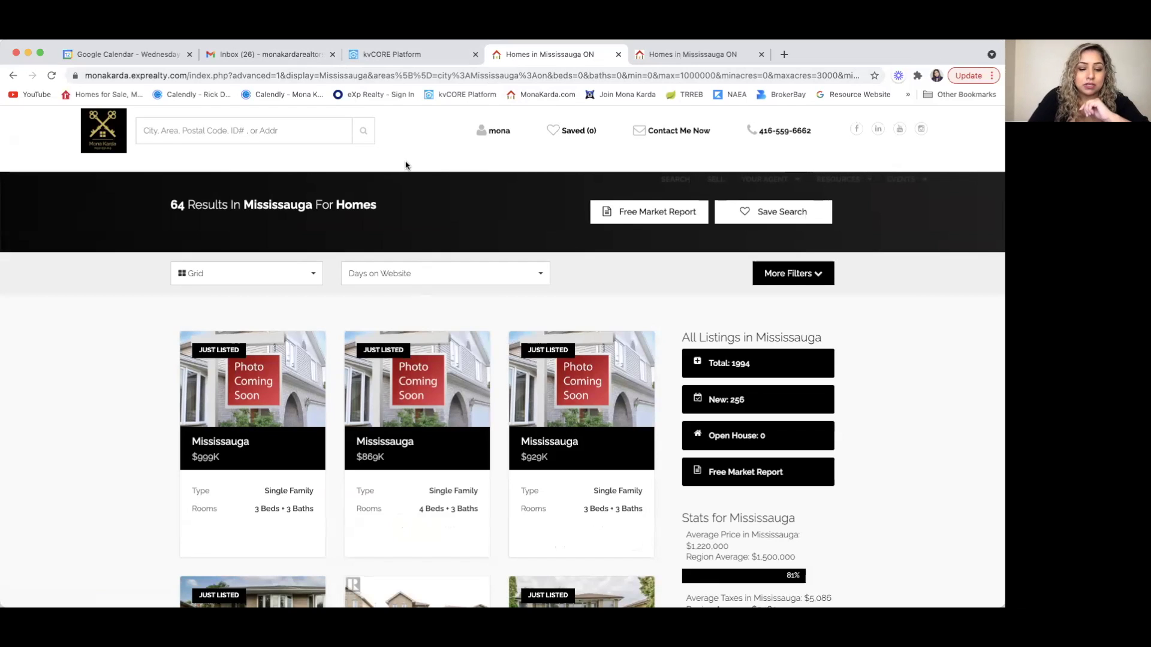
click(429, 55)
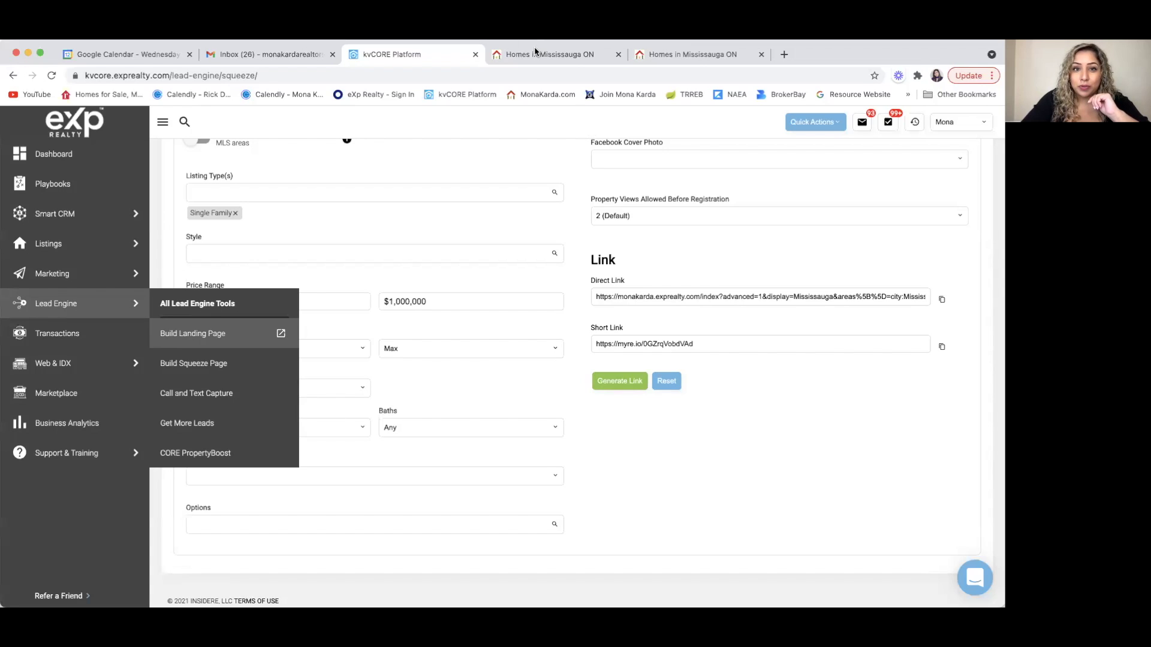
click(198, 244)
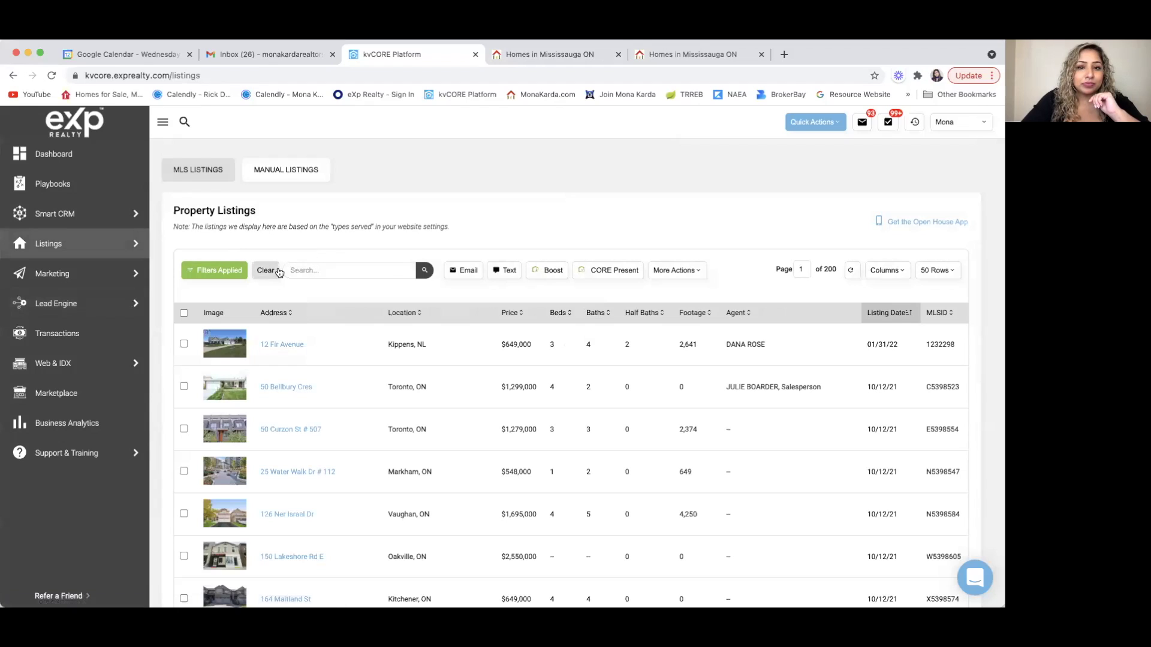
click(265, 270)
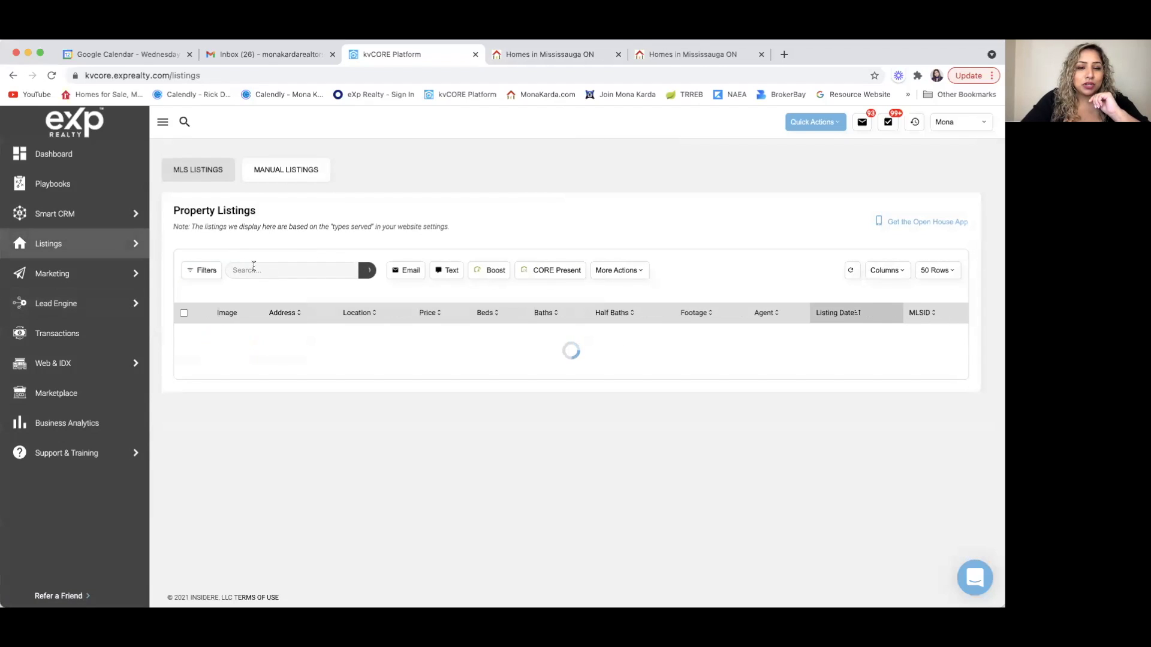
click(253, 269)
text(W5379978)
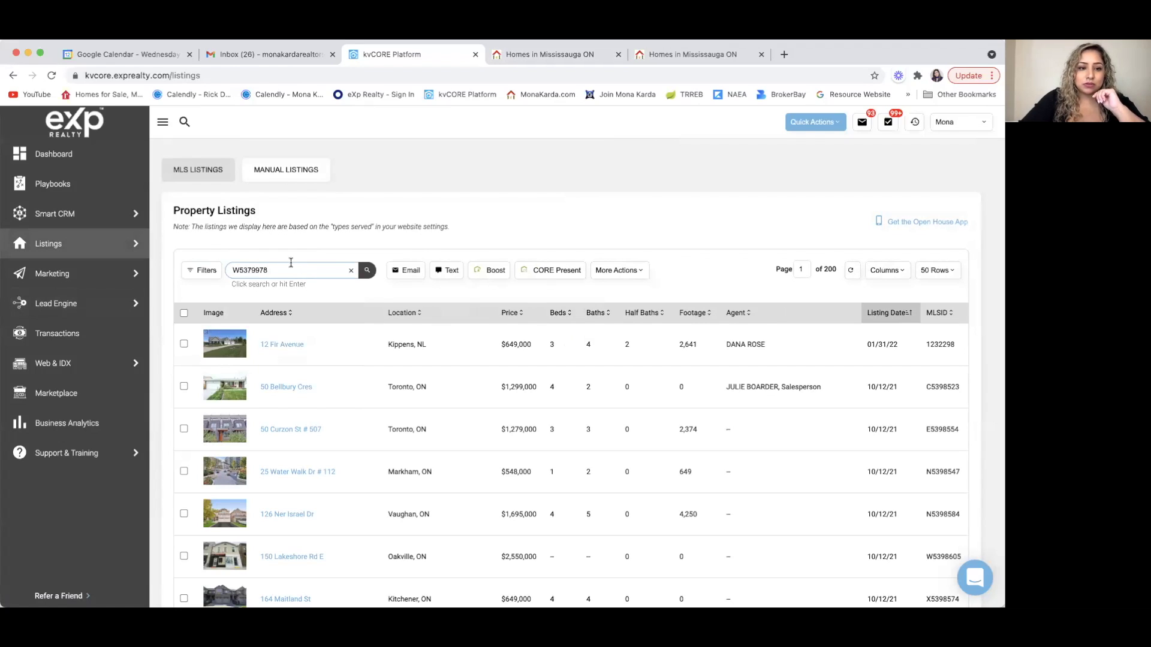
key(Return)
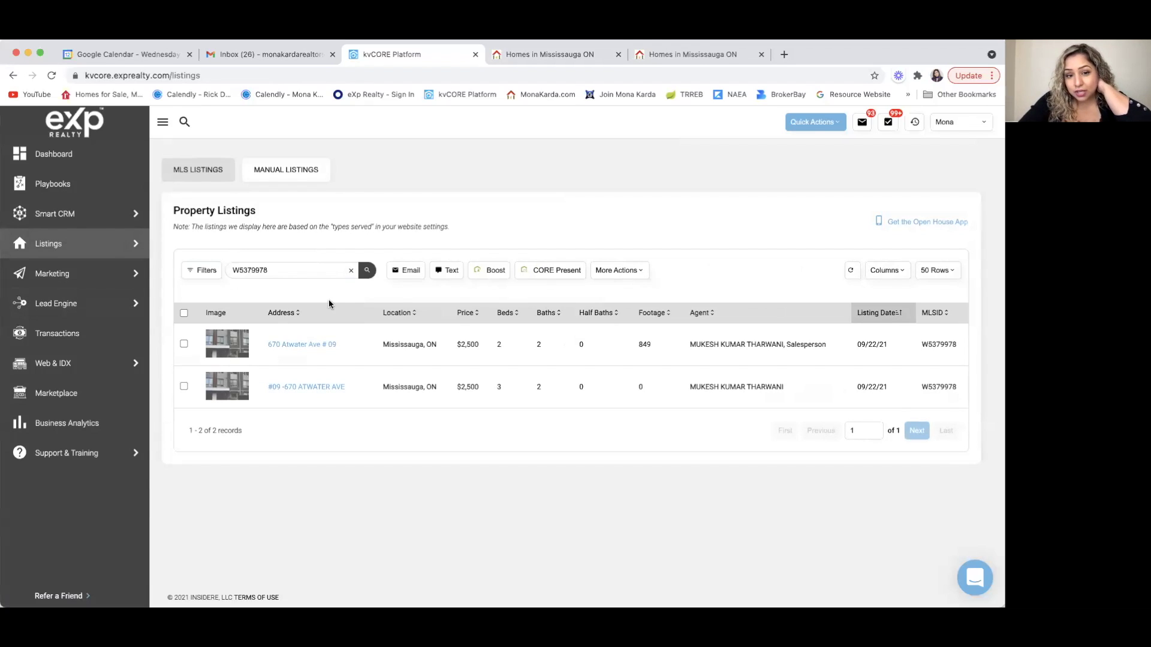
click(314, 386)
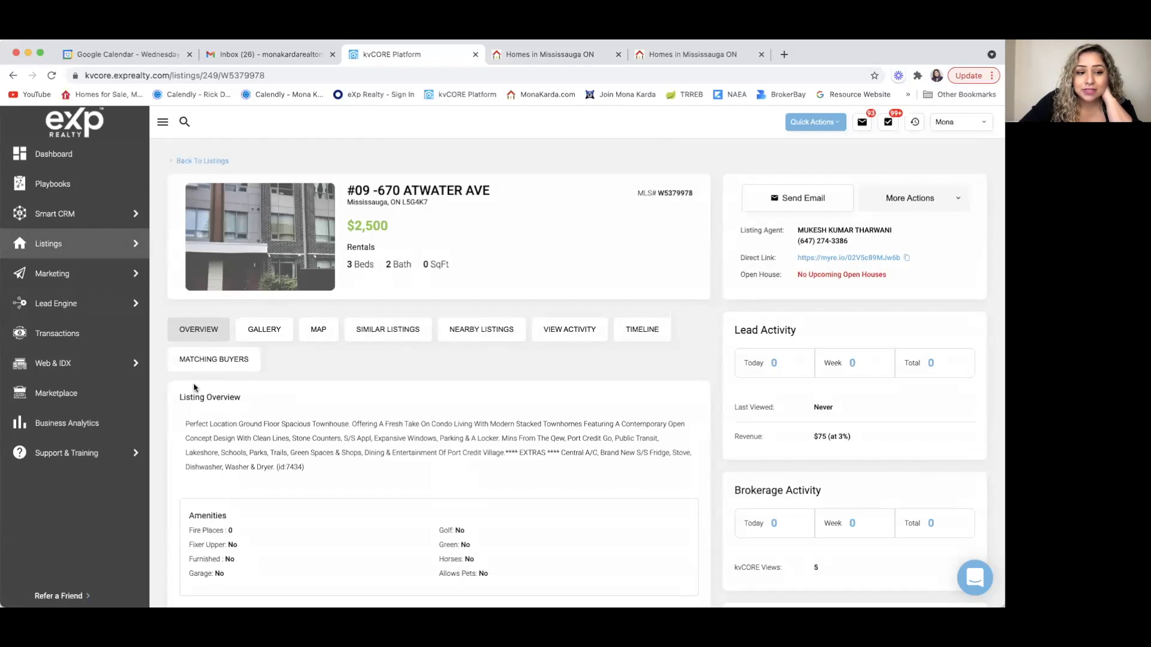
- Enlarge and close the kitchen and living room gallery photos, then bring up More Actions
scroll(168, 433, down, 1)
scroll(169, 432, down, 10)
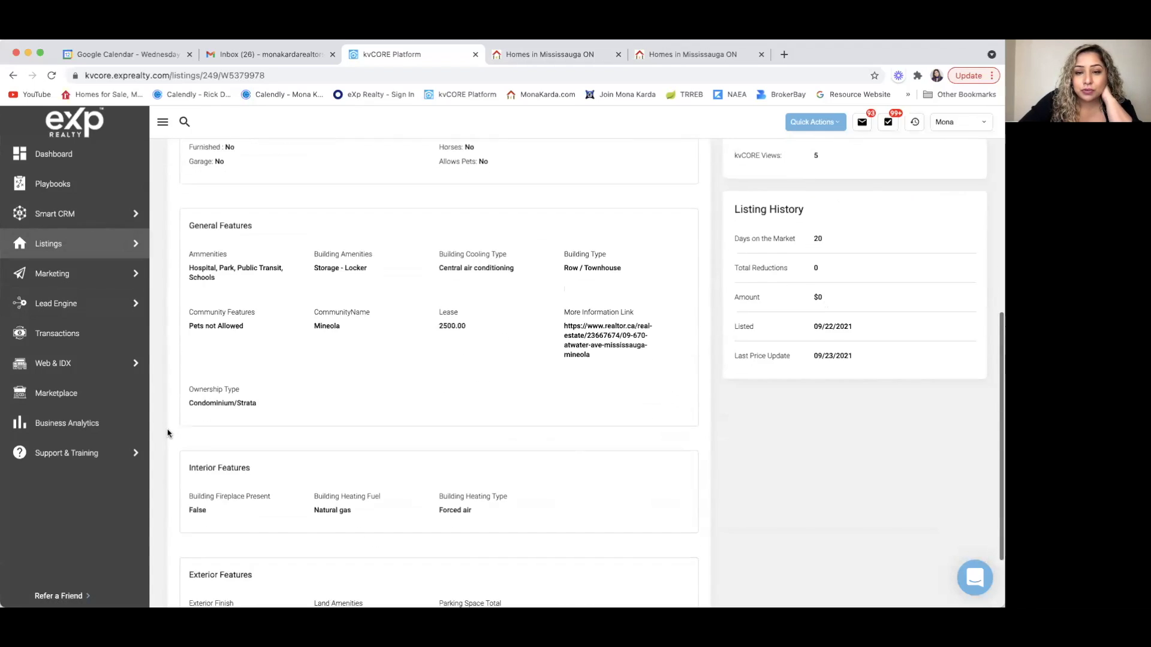
scroll(169, 433, up, 10)
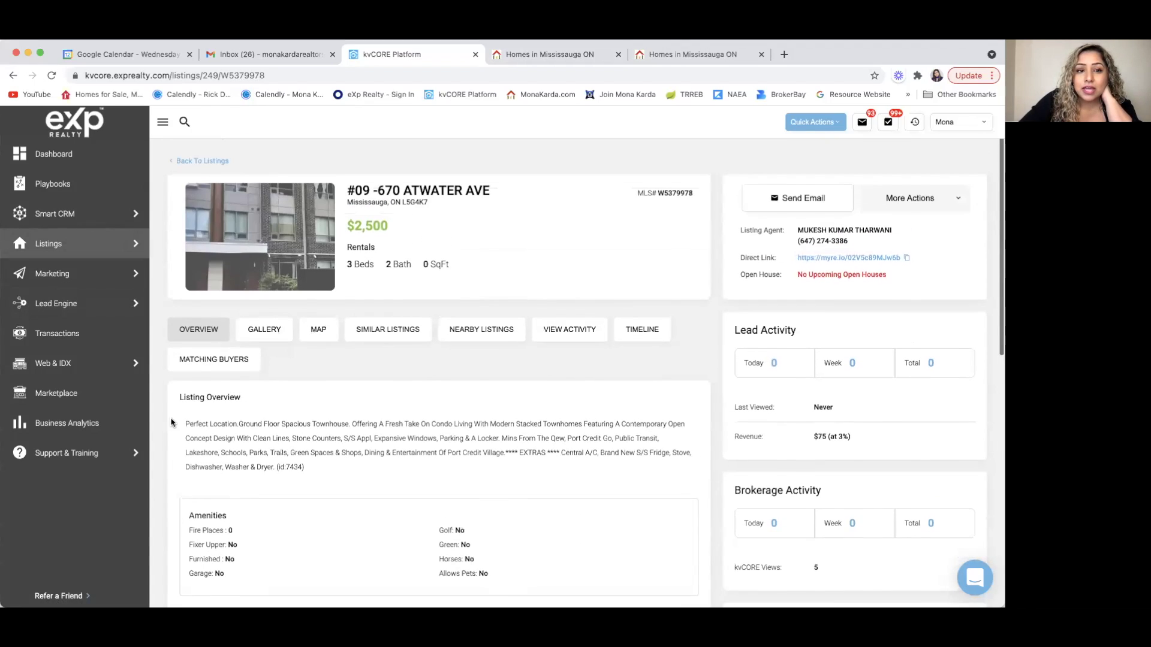
click(264, 331)
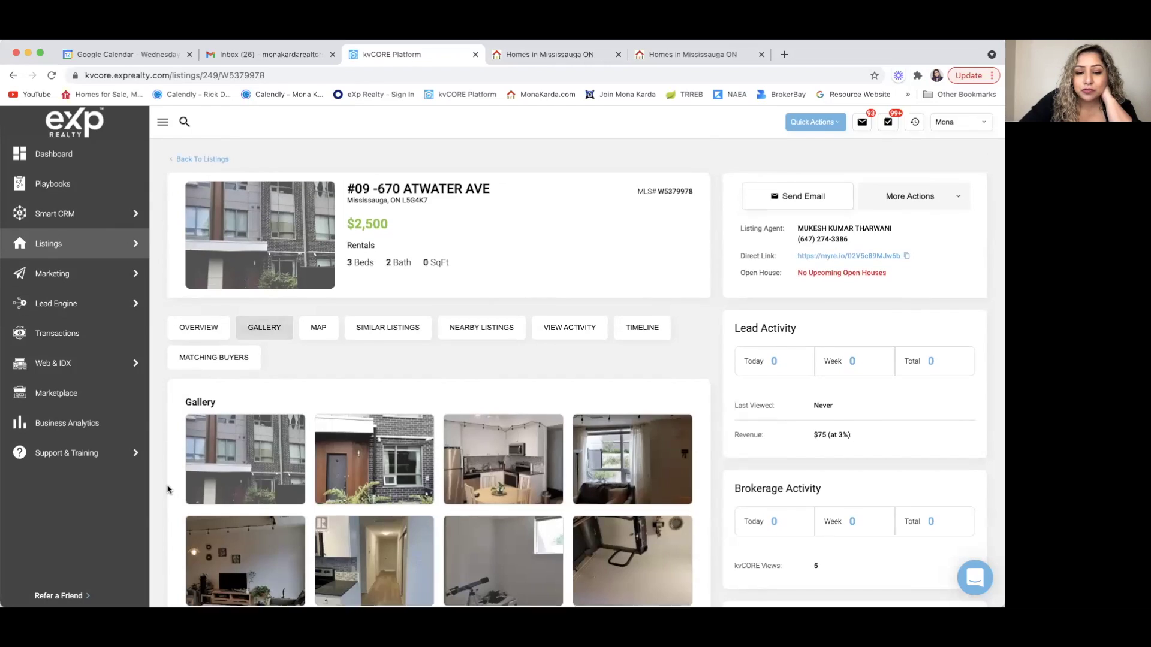
scroll(167, 489, down, 2)
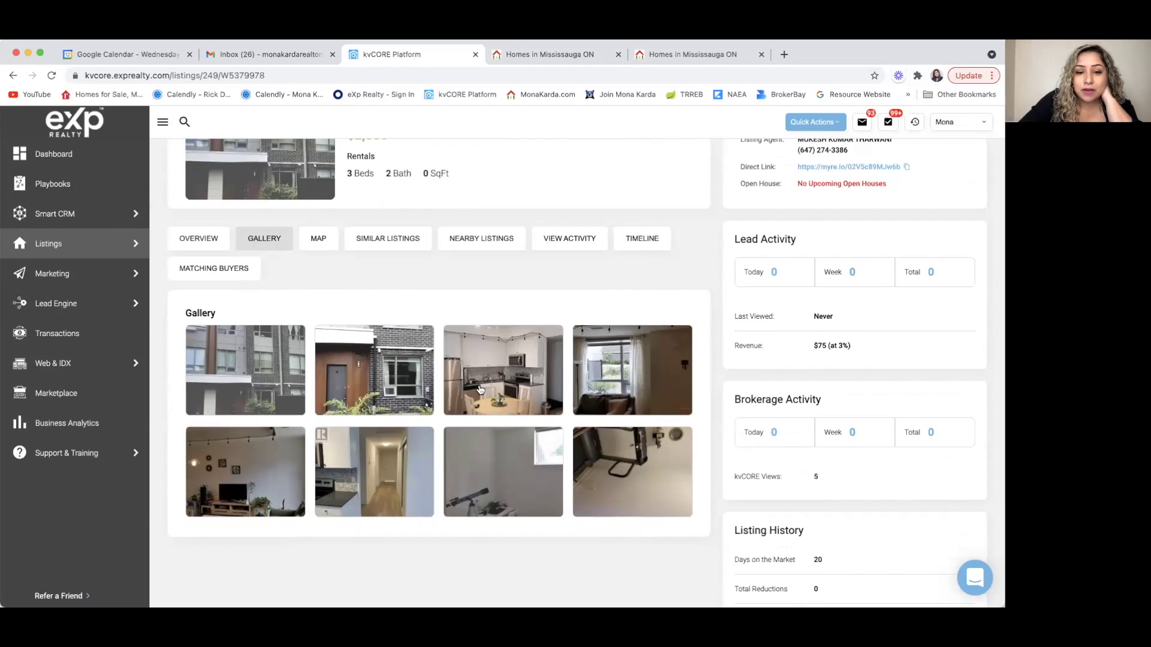
click(480, 389)
click(150, 418)
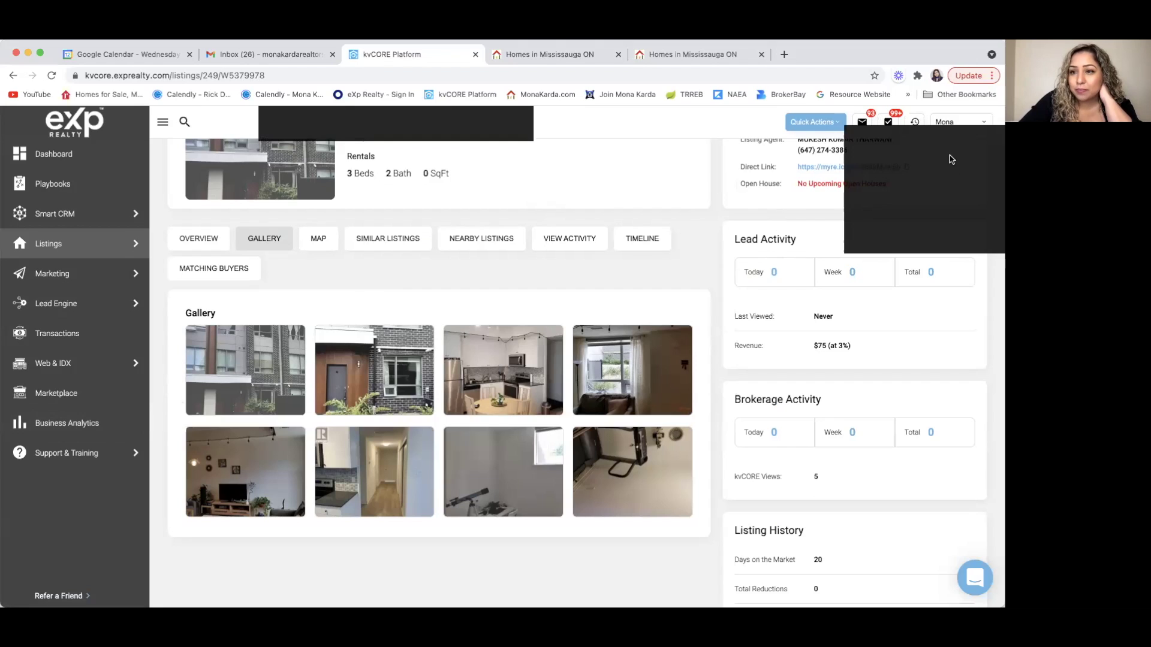
click(632, 370)
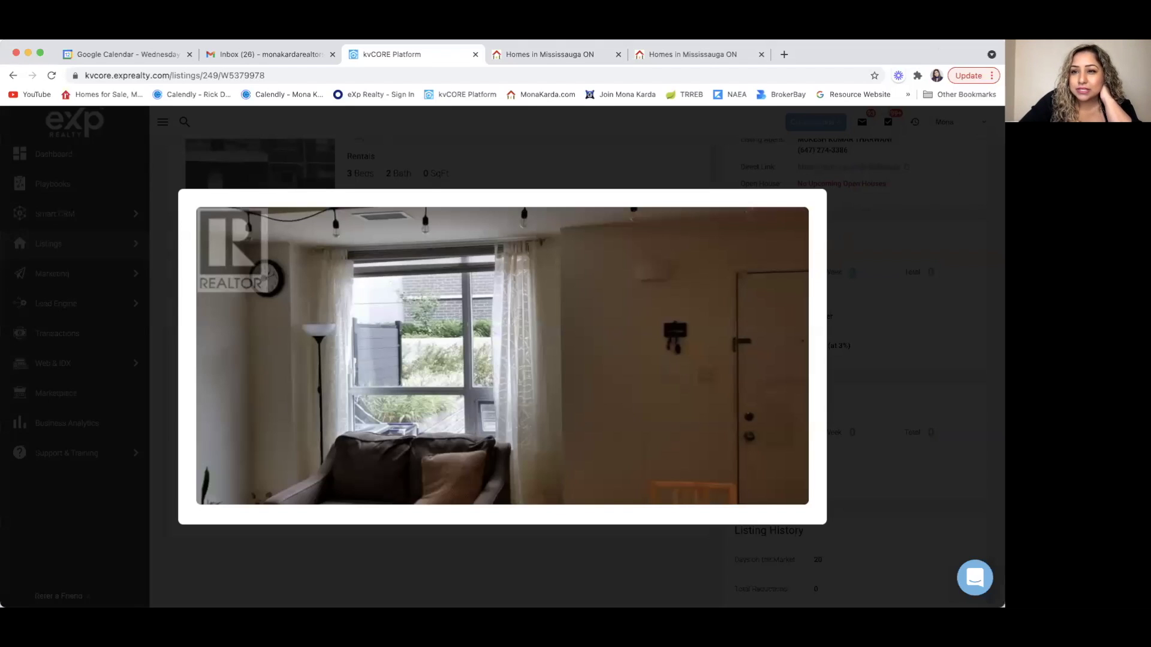
click(757, 343)
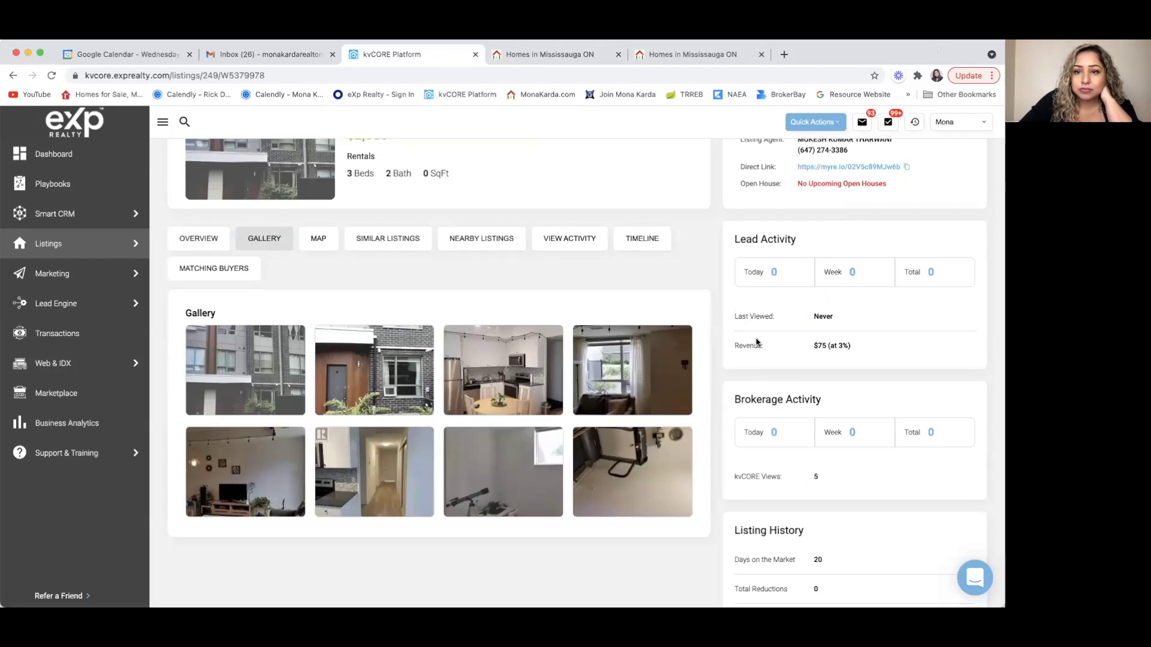
scroll(606, 372, up, 3)
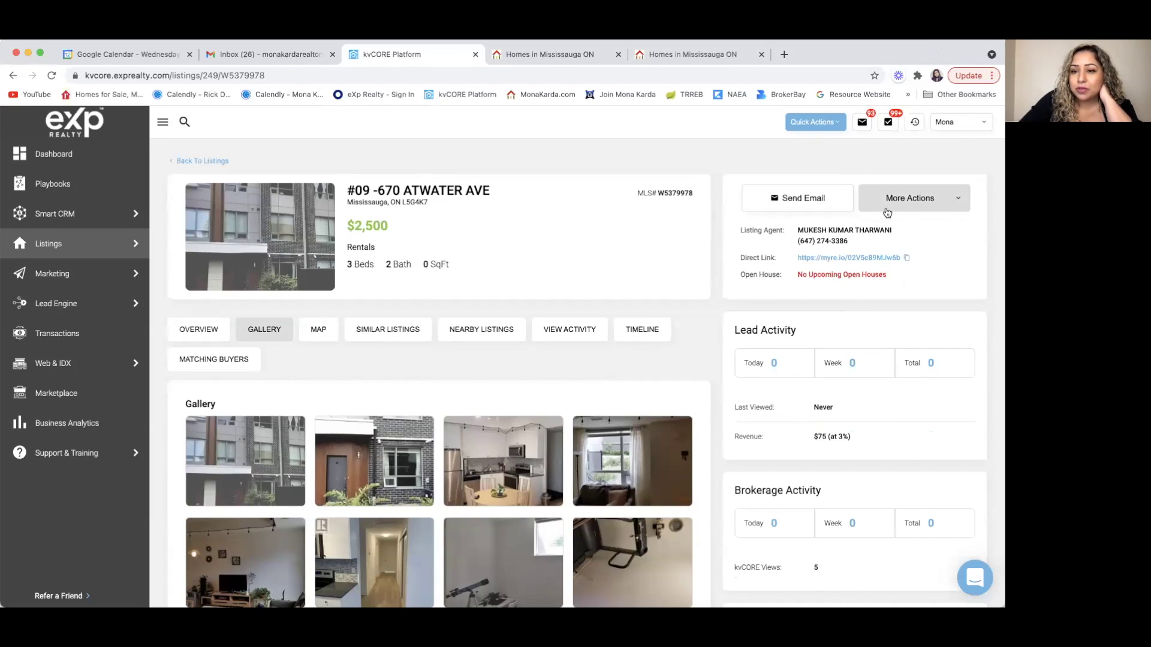
click(961, 204)
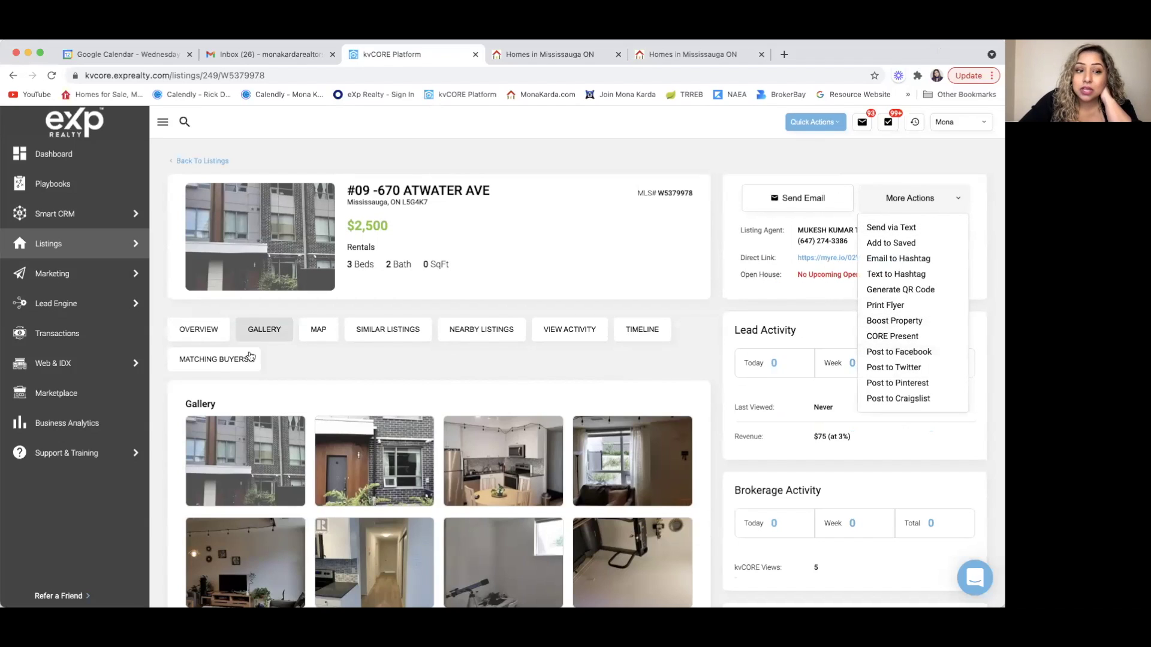
- Show the OVERVIEW description, then choose More Actions > Post to Facebook
click(202, 331)
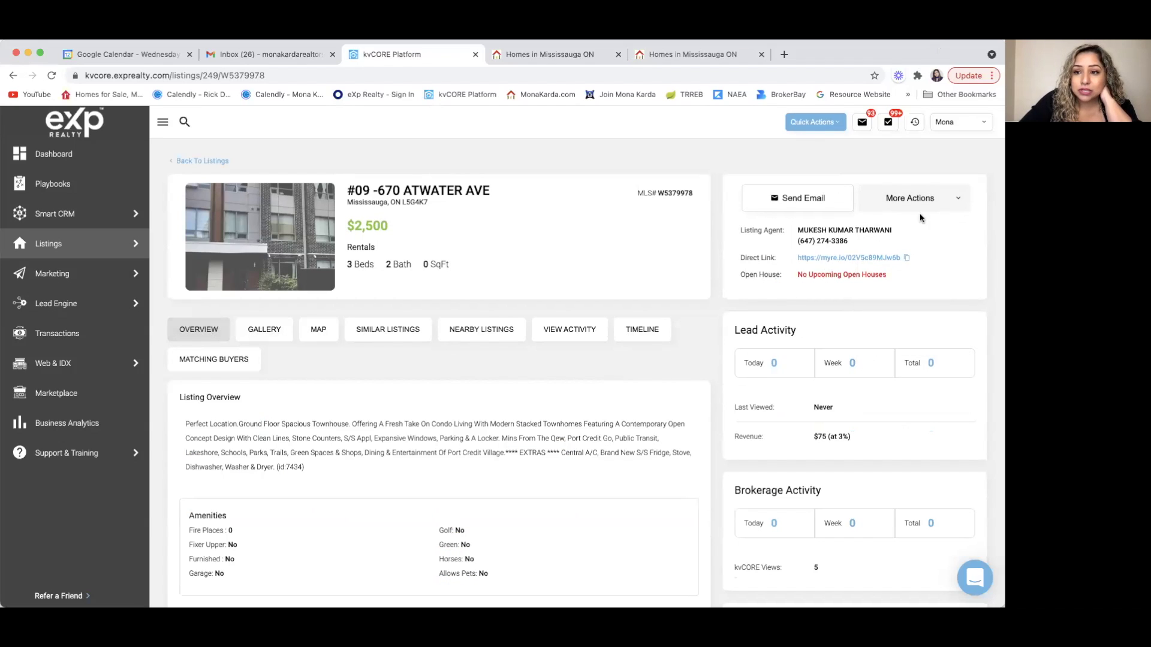
click(955, 200)
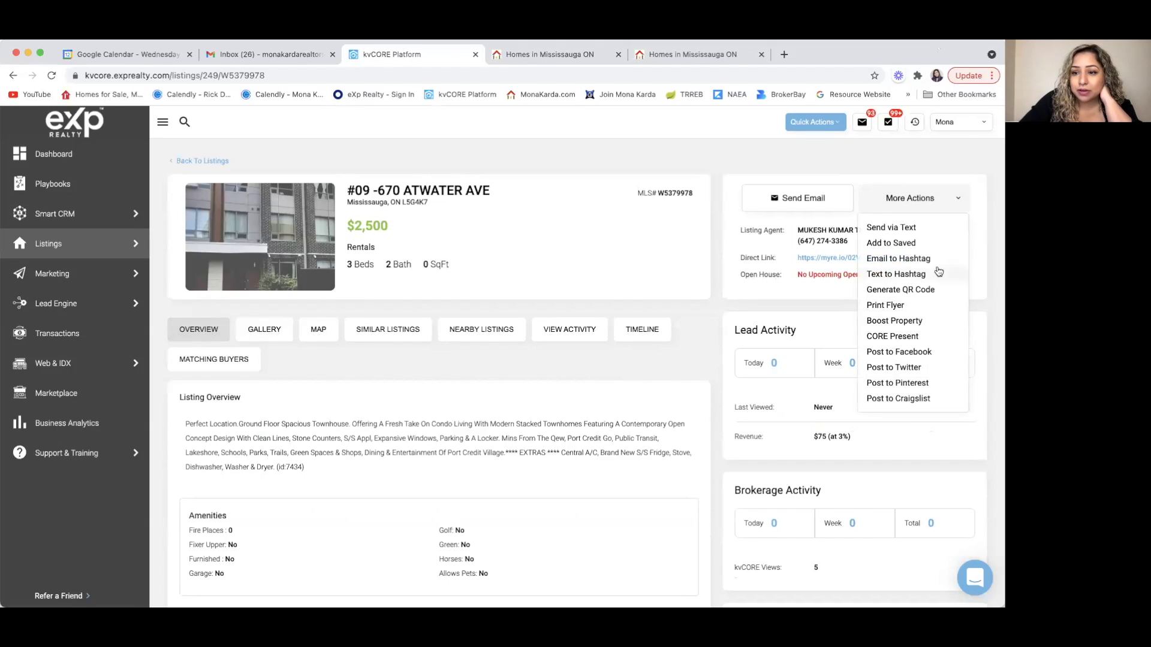
click(911, 352)
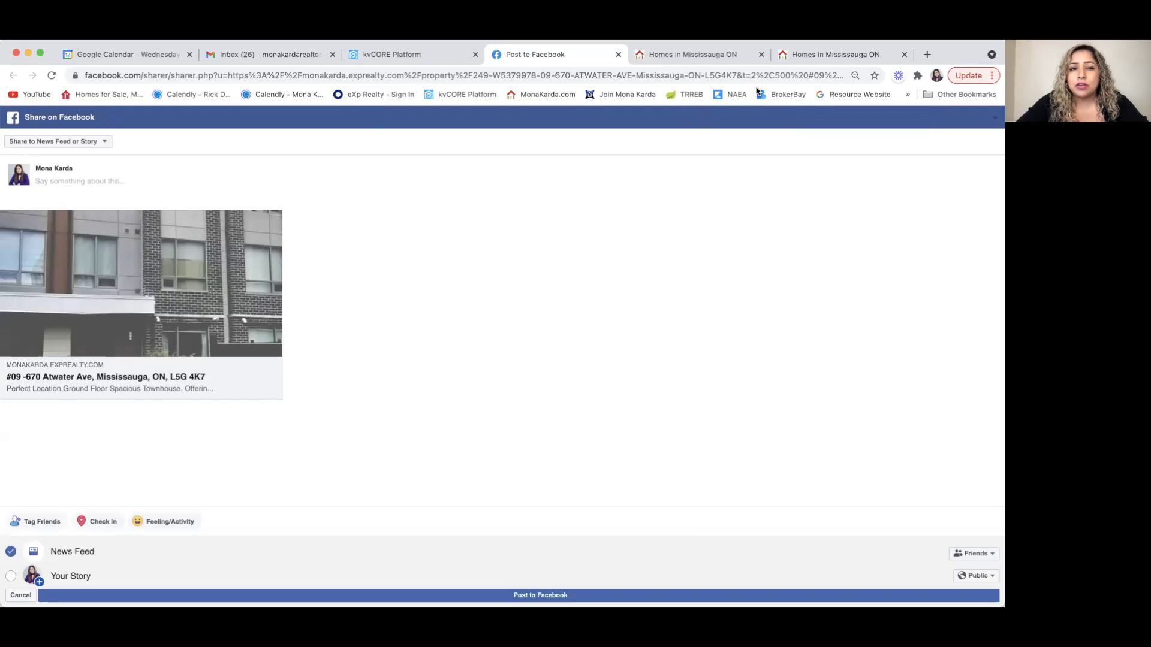
- Paste the kvCORE Listing Overview text into the post and choose Share on a Page You Manage
click(84, 182)
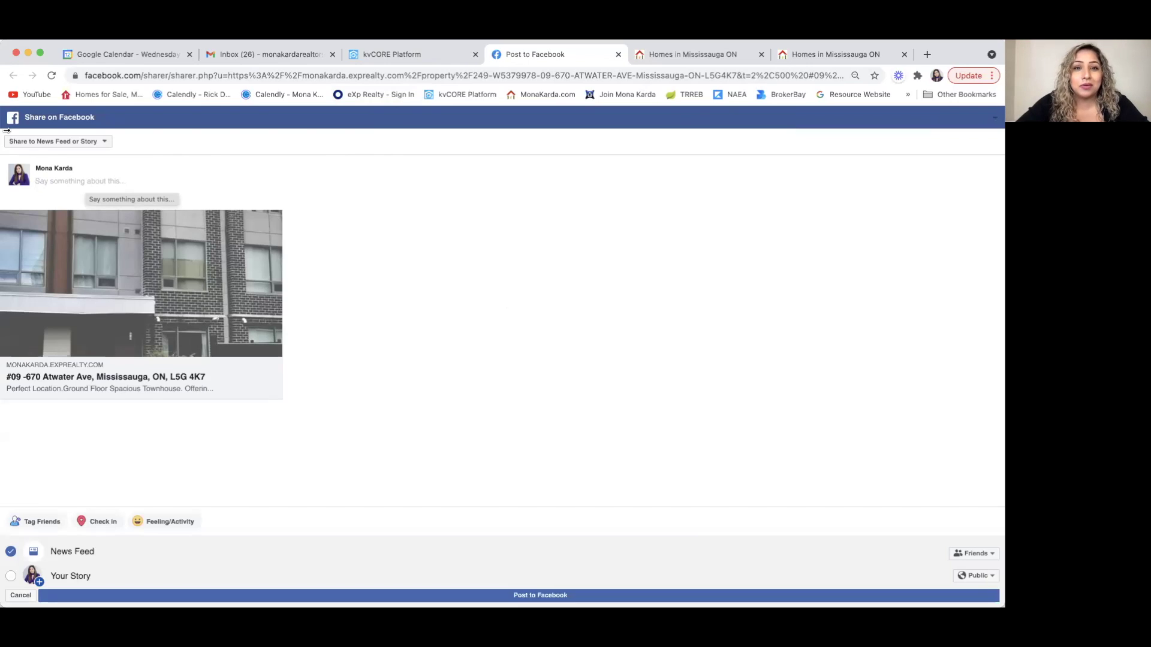
click(383, 54)
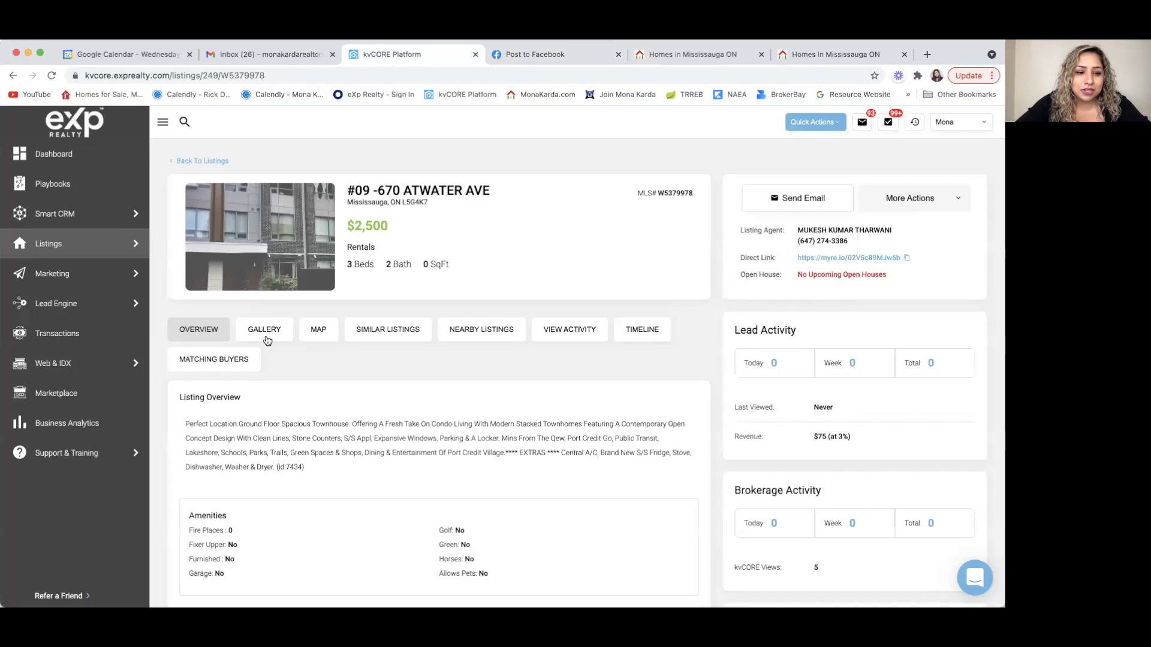
drag(274, 467, 165, 425)
key(super+c)
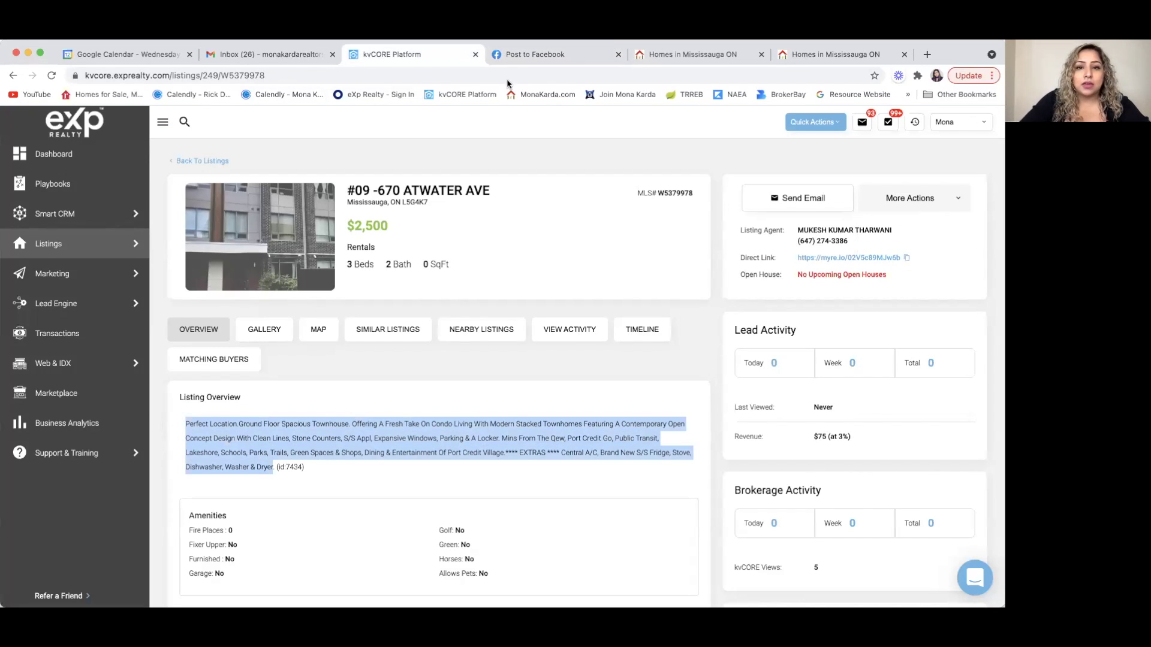
click(530, 55)
click(85, 172)
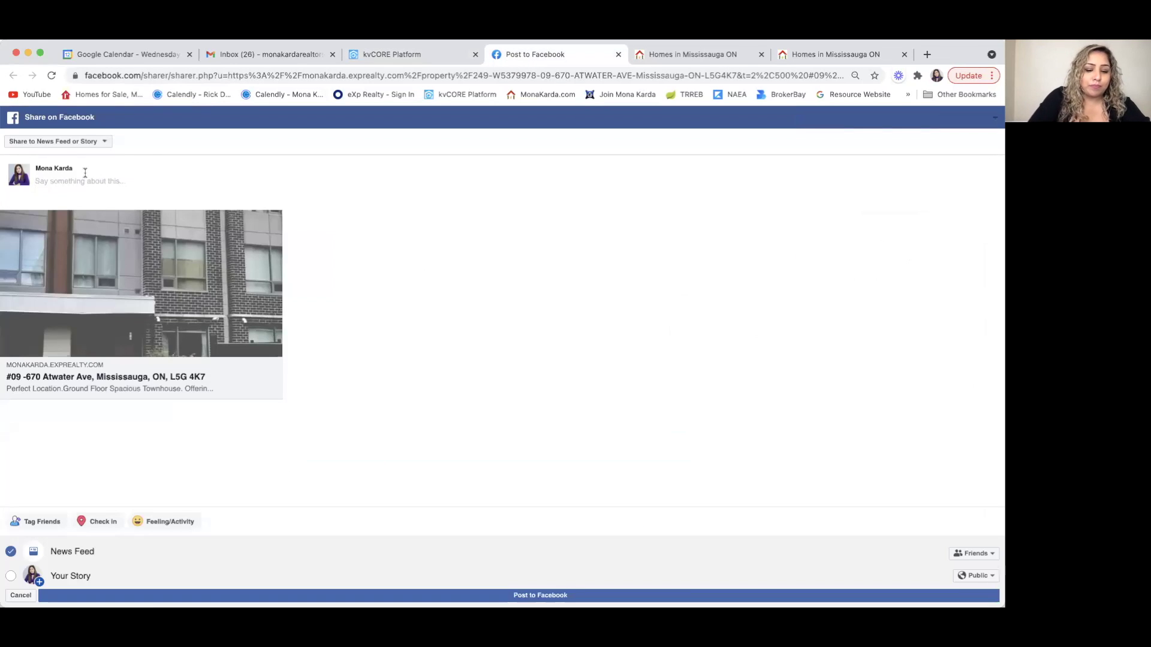
key(super+v)
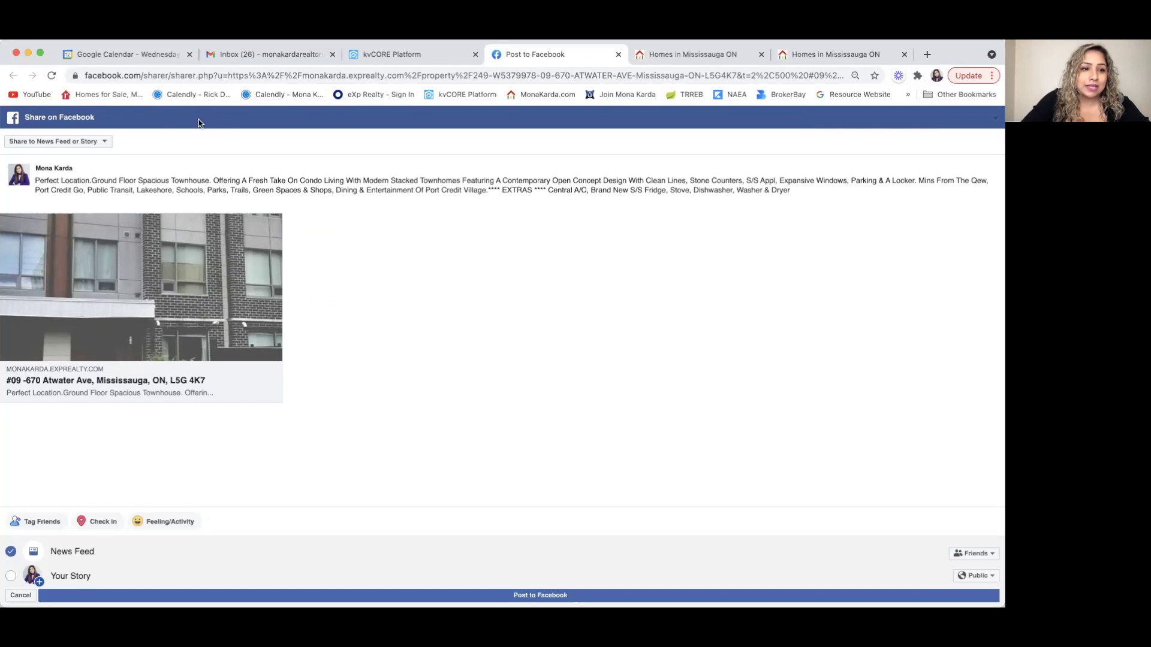
click(99, 145)
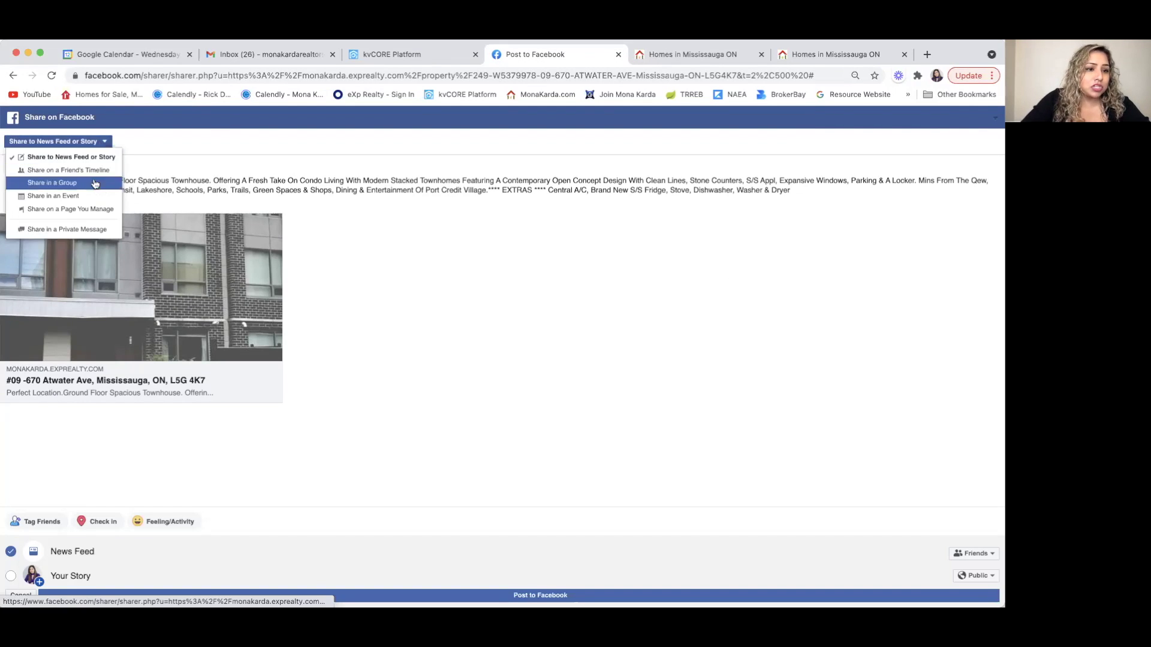
click(91, 209)
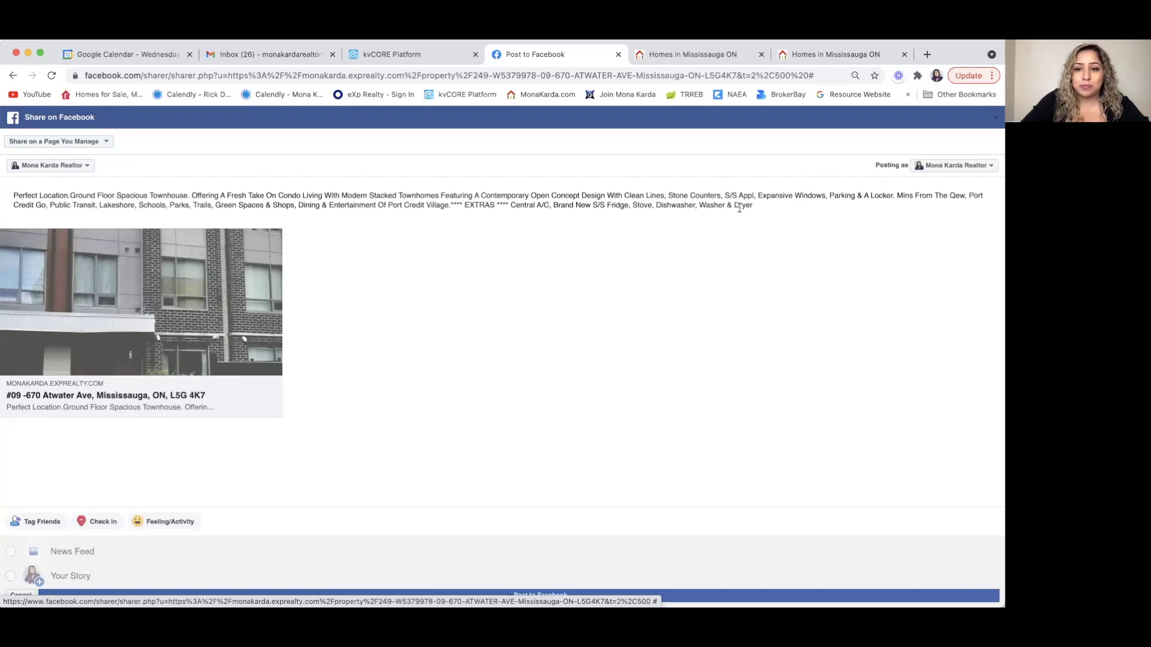
- Add a hashtag line with the agent's name tags, #LEASE and #MISSISSAUGA, then post to Facebook
key(Return)
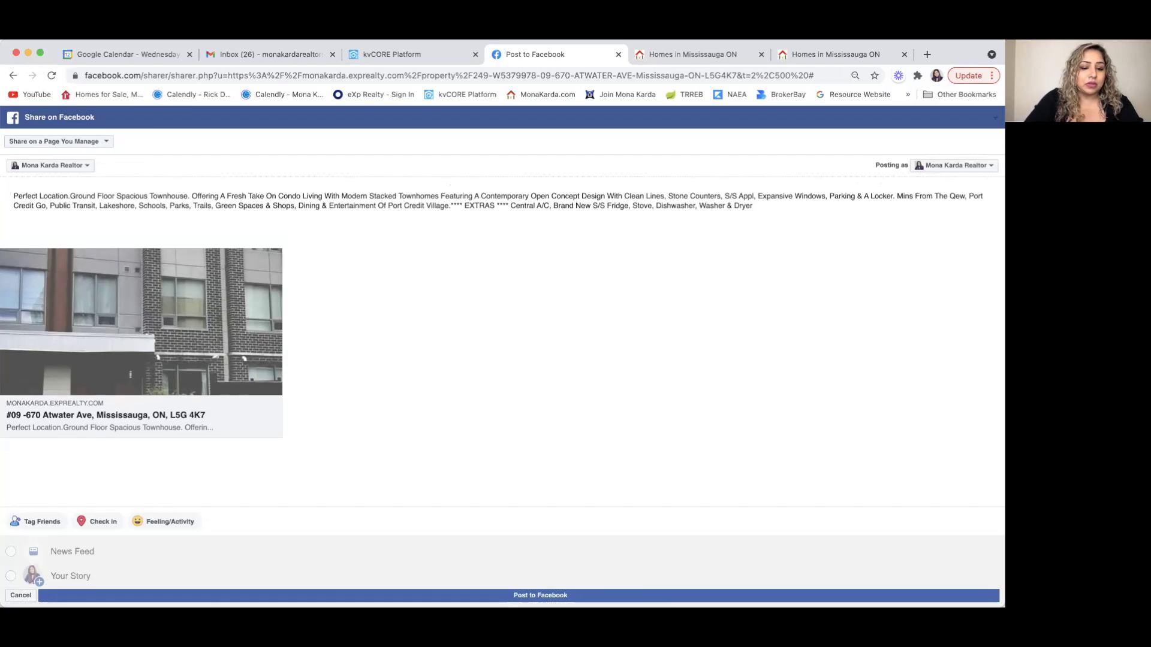
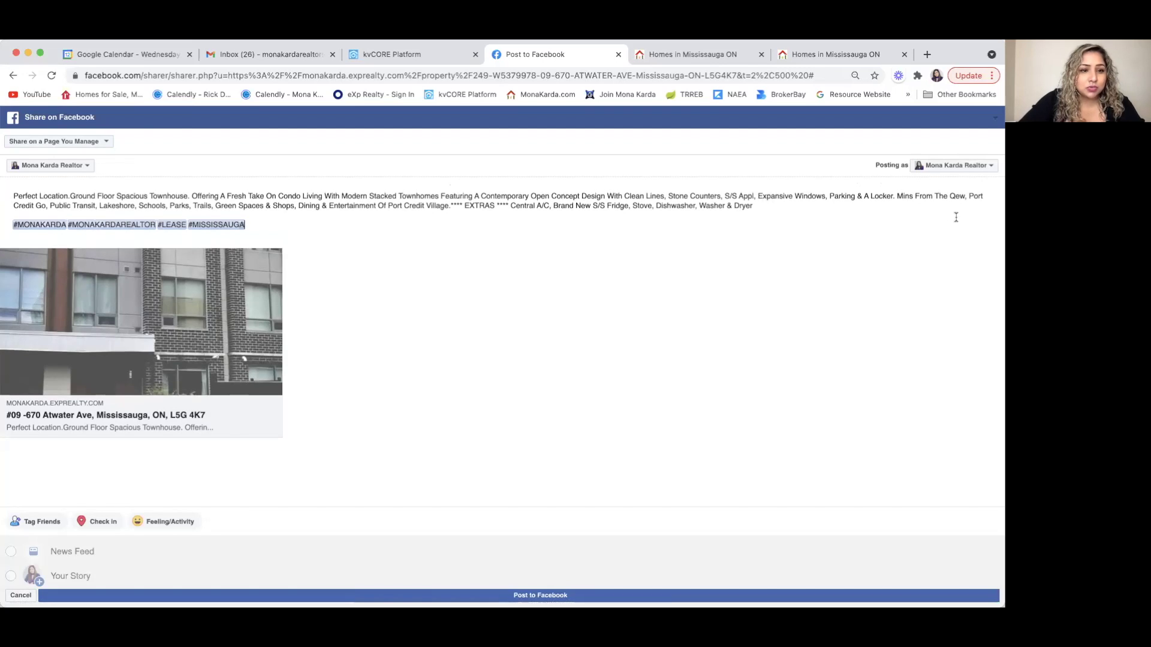
click(576, 595)
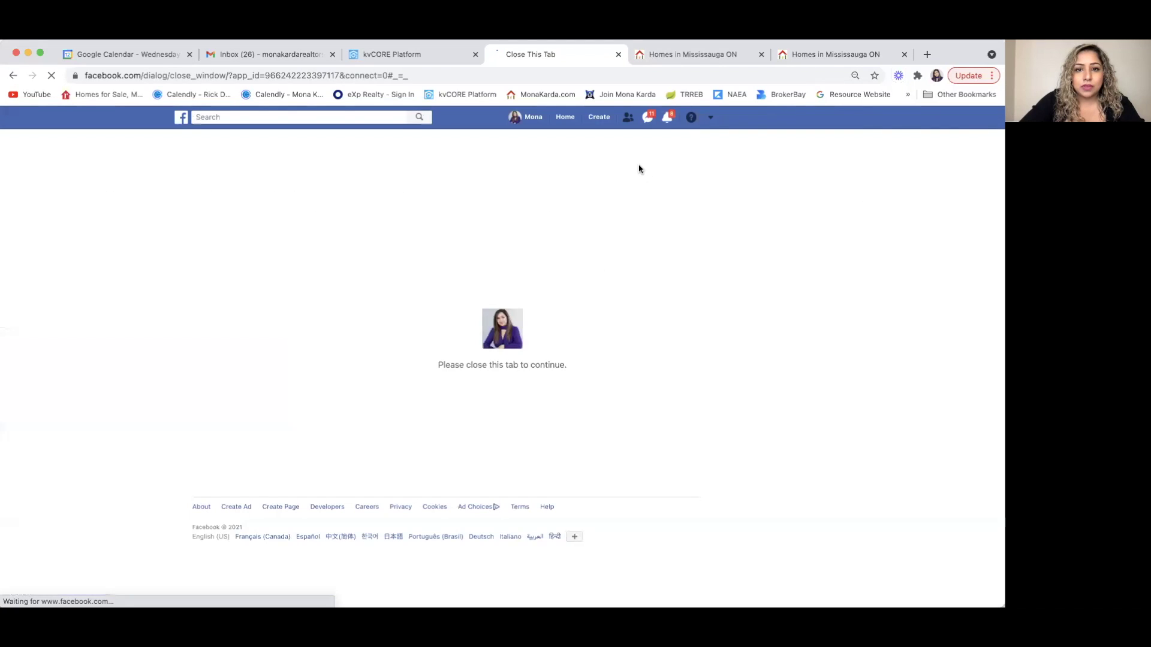
click(618, 54)
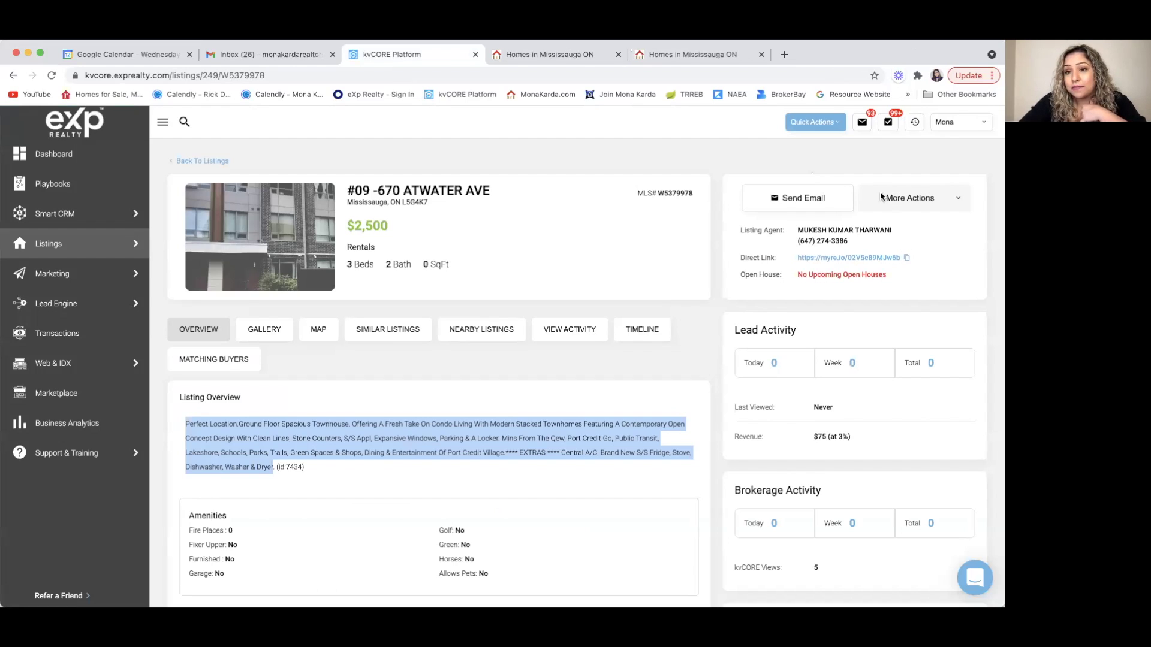
click(959, 202)
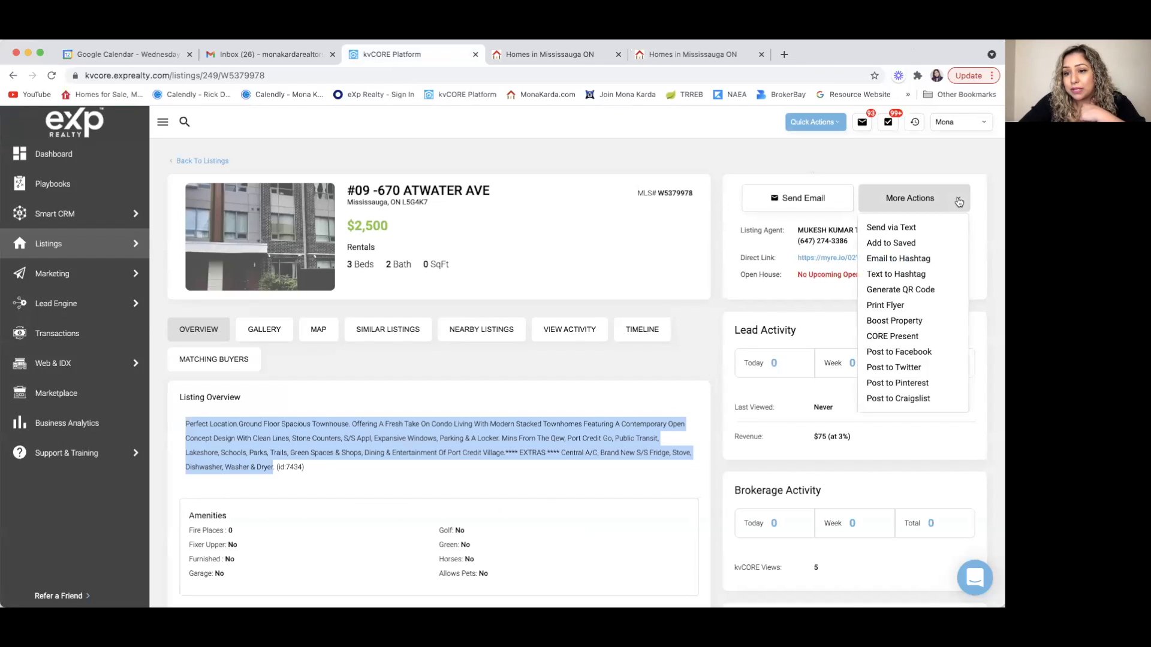